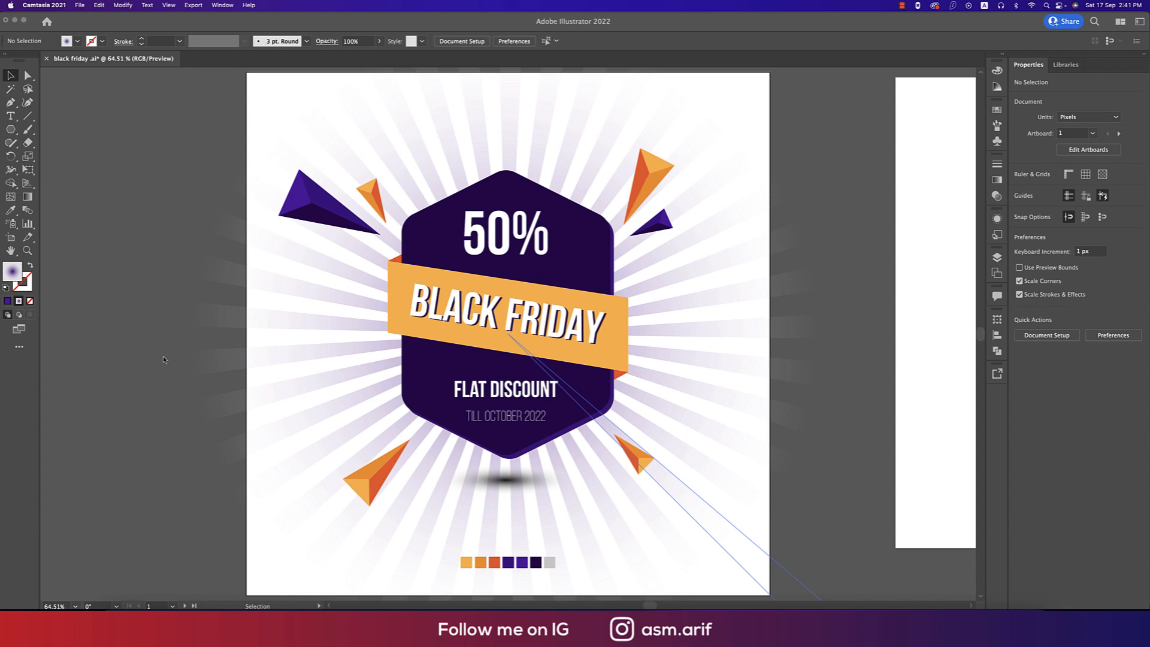
Copy the row of colour swatches below the Black Friday badge.
{"action": "left_click", "coordinate": [126, 362]}
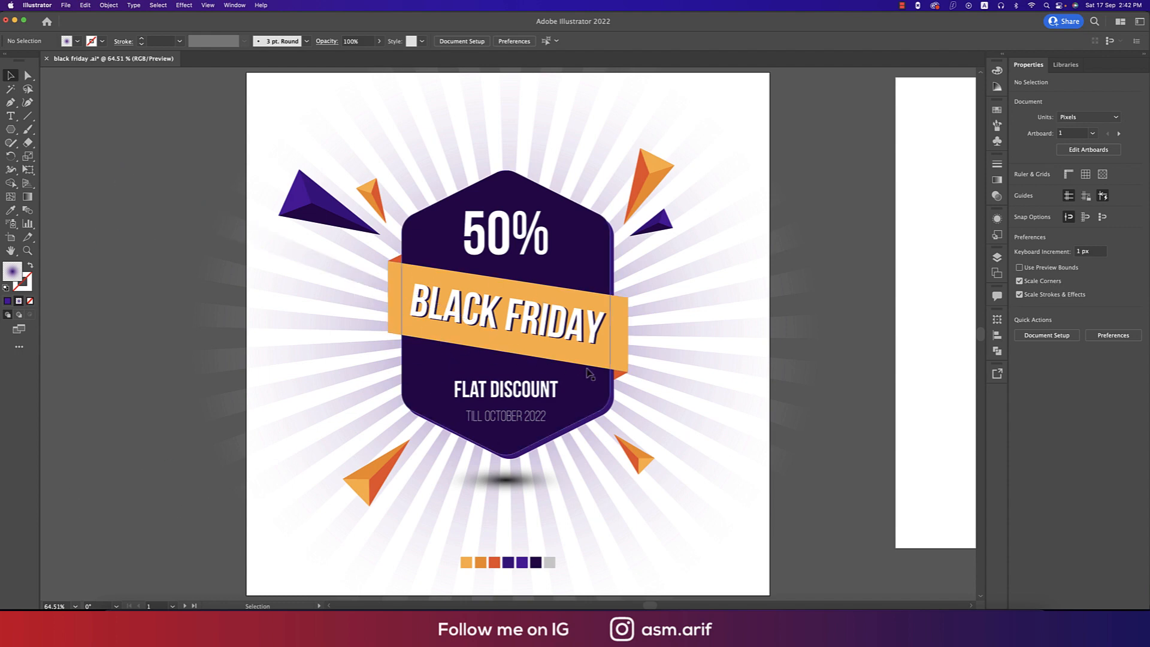
{"action": "scroll", "coordinate": [834, 480], "scroll_direction": "up", "scroll_amount": 2}
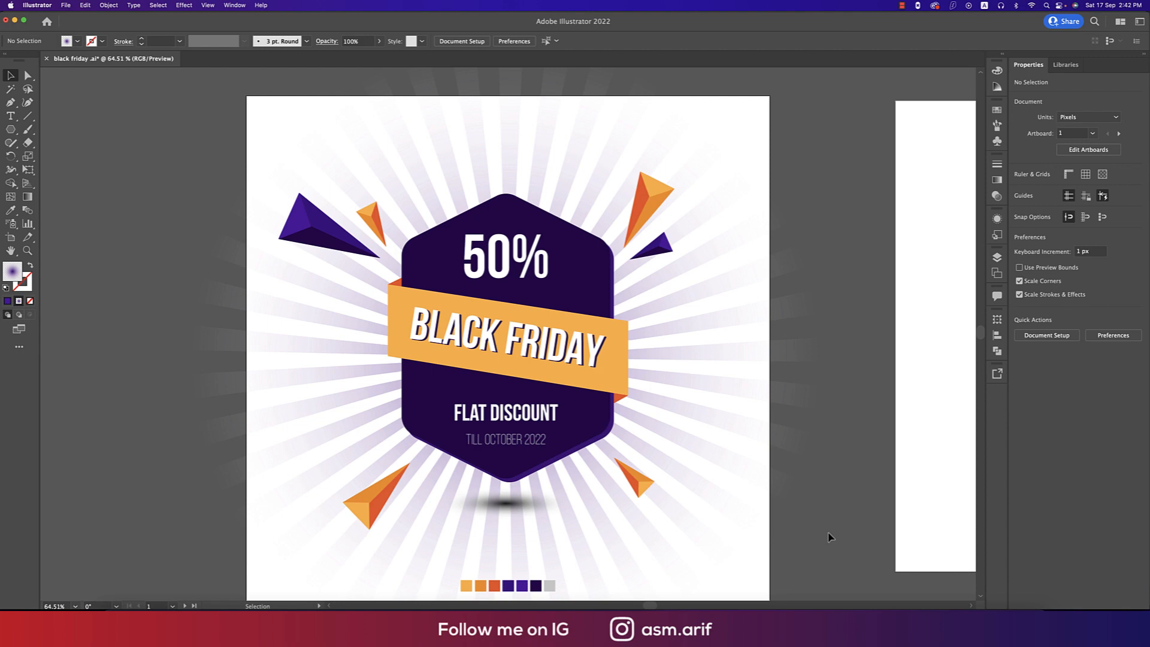
{"action": "scroll", "coordinate": [829, 537], "scroll_direction": "down", "scroll_amount": 2}
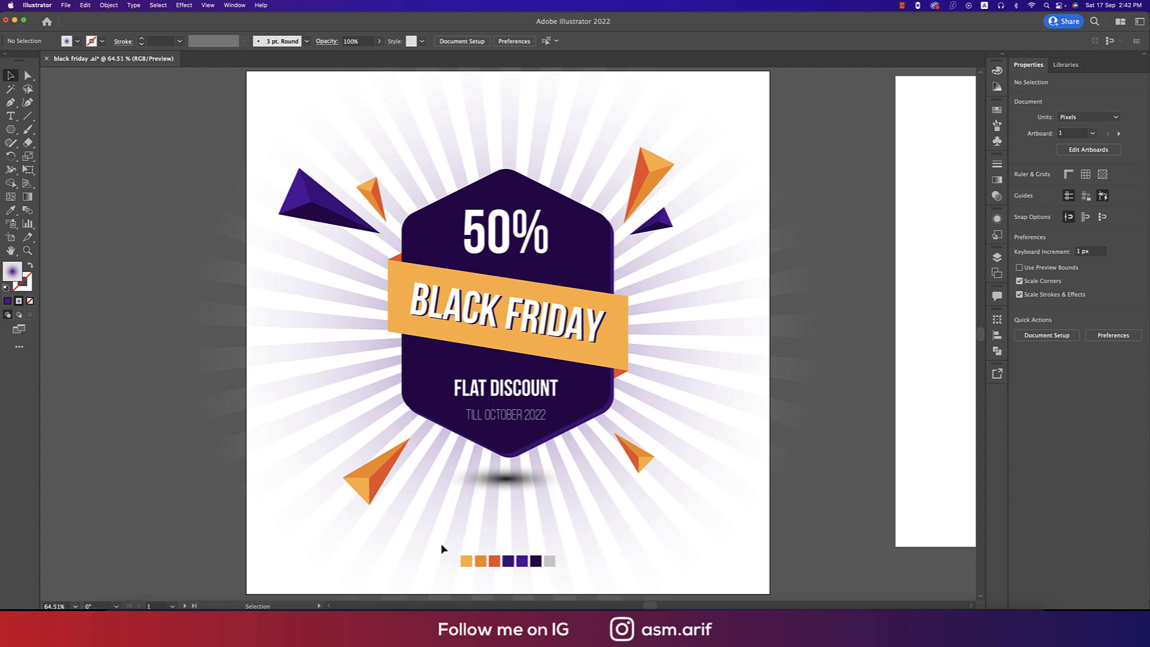
{"action": "left_click", "coordinate": [467, 561]}
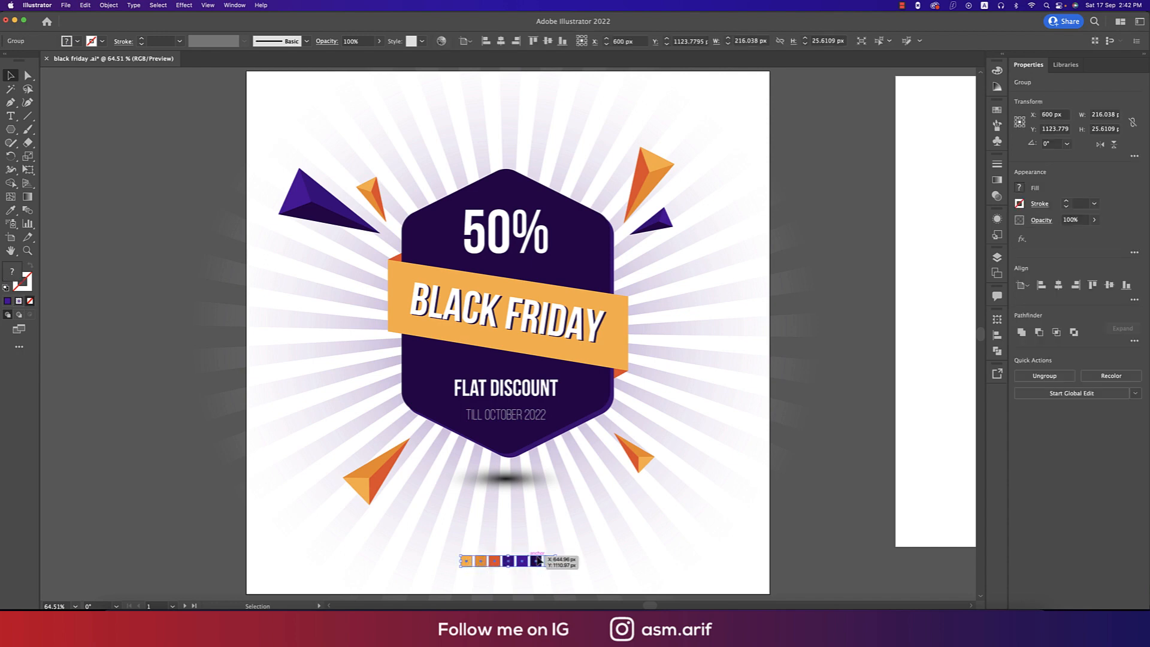
{"action": "key", "text": "super+c"}
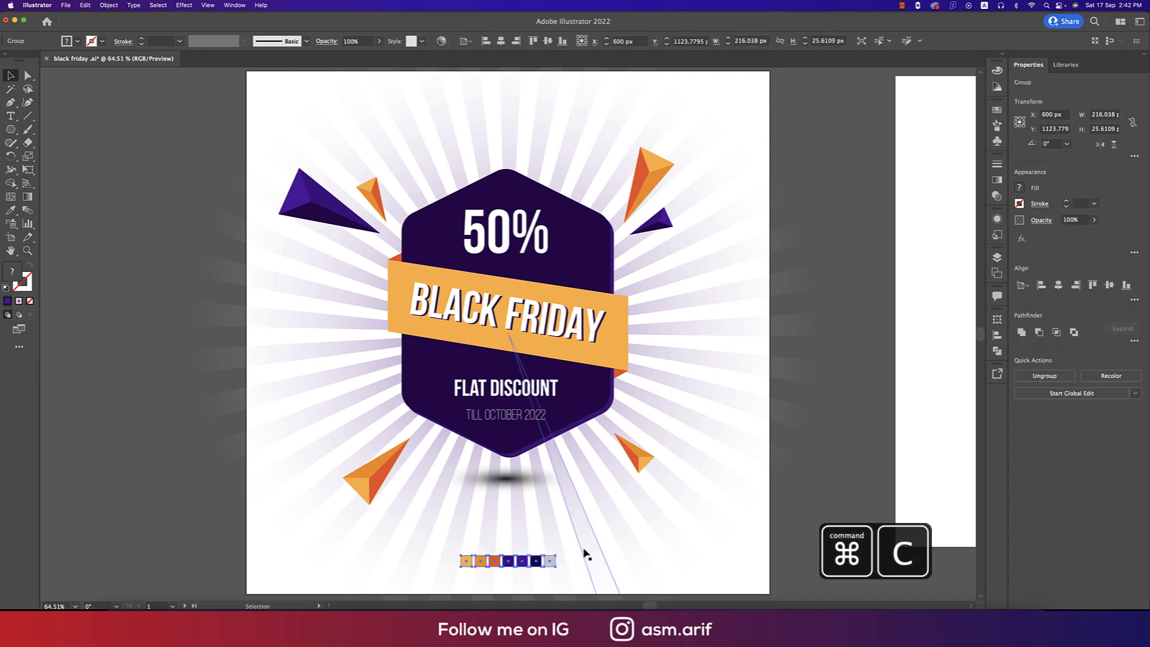
Create a new 1200 x 1200 px document named "offer" in RGB colour mode.
{"action": "left_click", "coordinate": [66, 6]}
{"action": "left_click", "coordinate": [189, 123]}
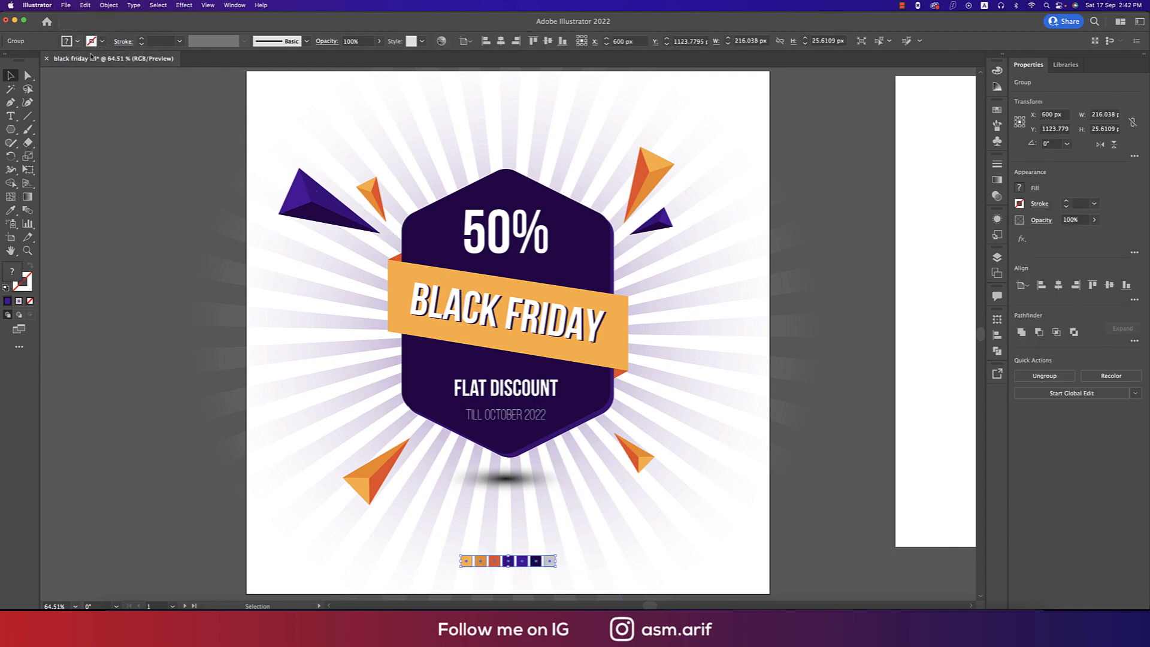
{"action": "left_click", "coordinate": [66, 8]}
{"action": "left_click", "coordinate": [69, 19]}
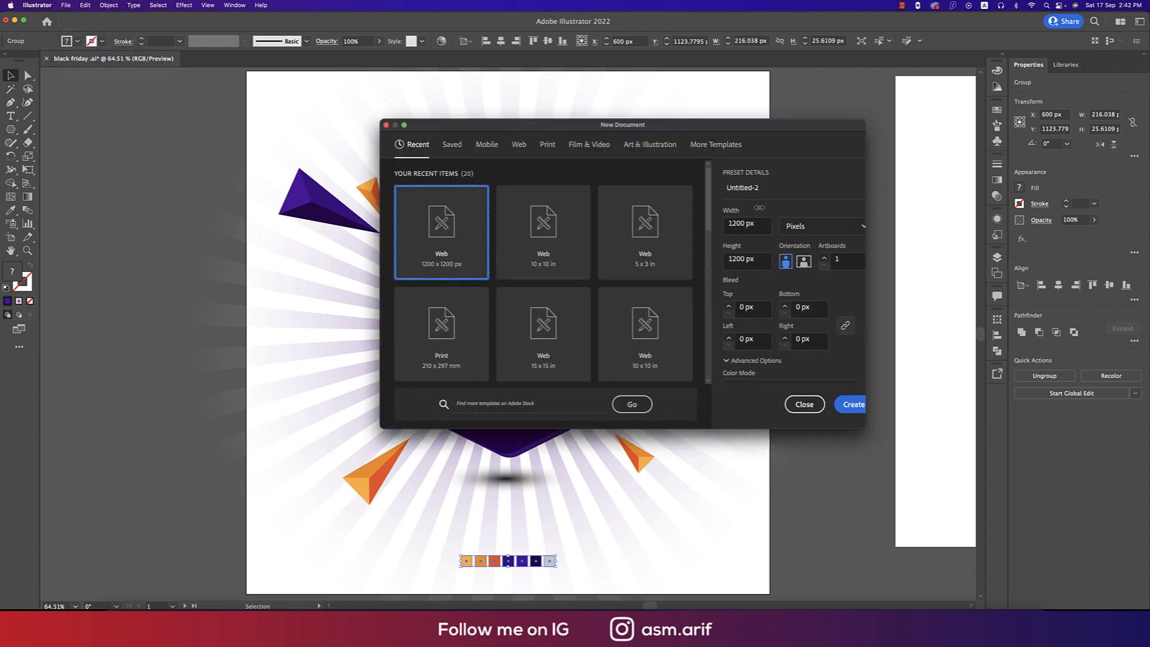
{"action": "left_click", "coordinate": [761, 226]}
{"action": "left_click", "coordinate": [749, 260]}
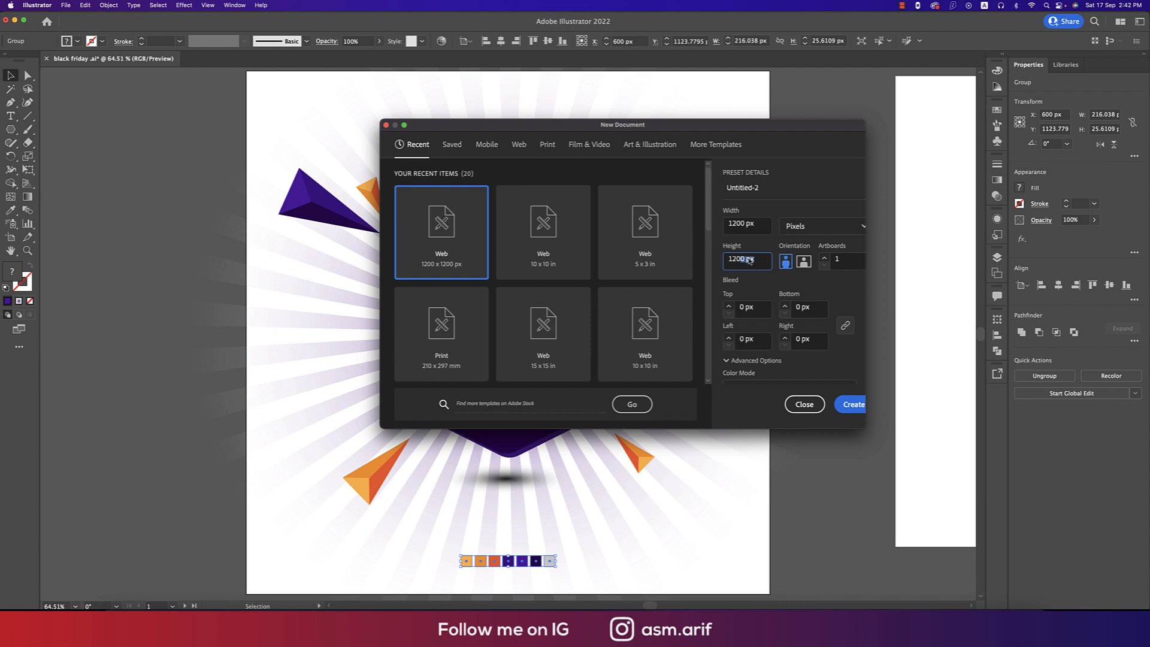
{"action": "left_click", "coordinate": [769, 193]}
{"action": "type", "text": "offer"}
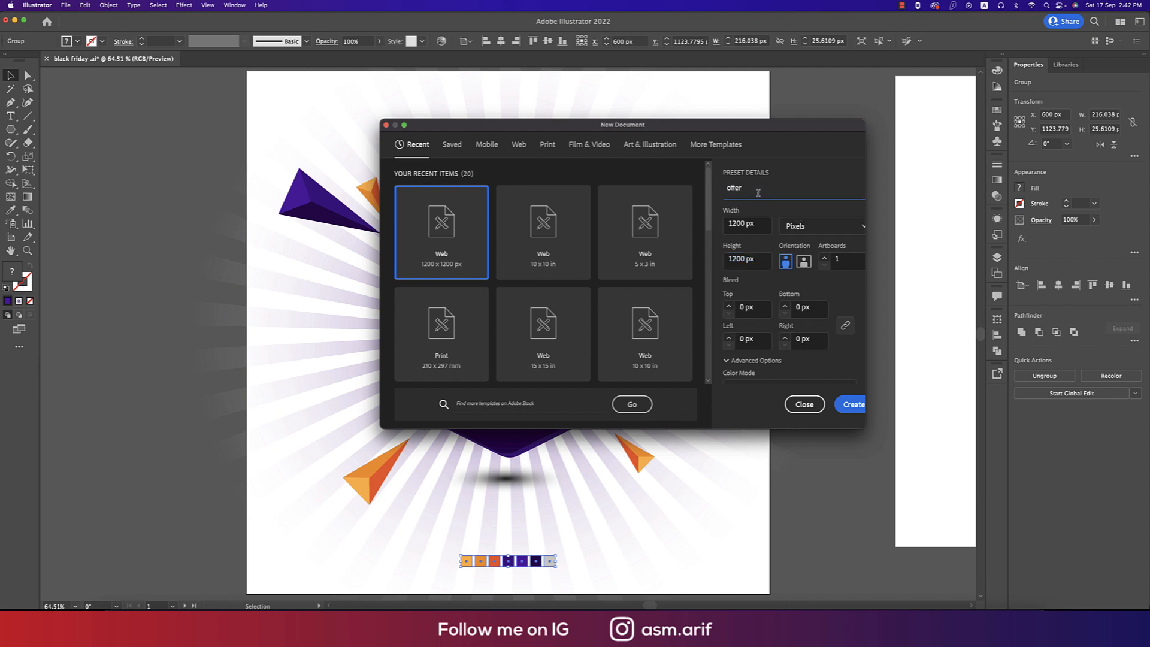
{"action": "scroll", "coordinate": [781, 291], "scroll_direction": "down", "scroll_amount": 3}
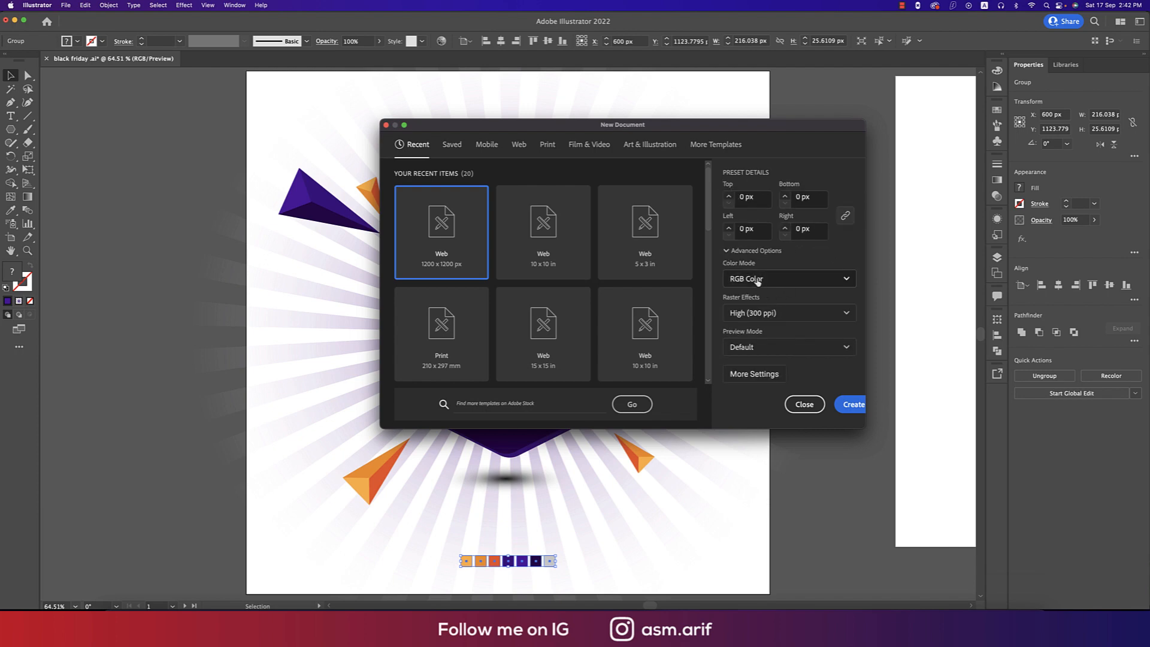
{"action": "left_click", "coordinate": [758, 282]}
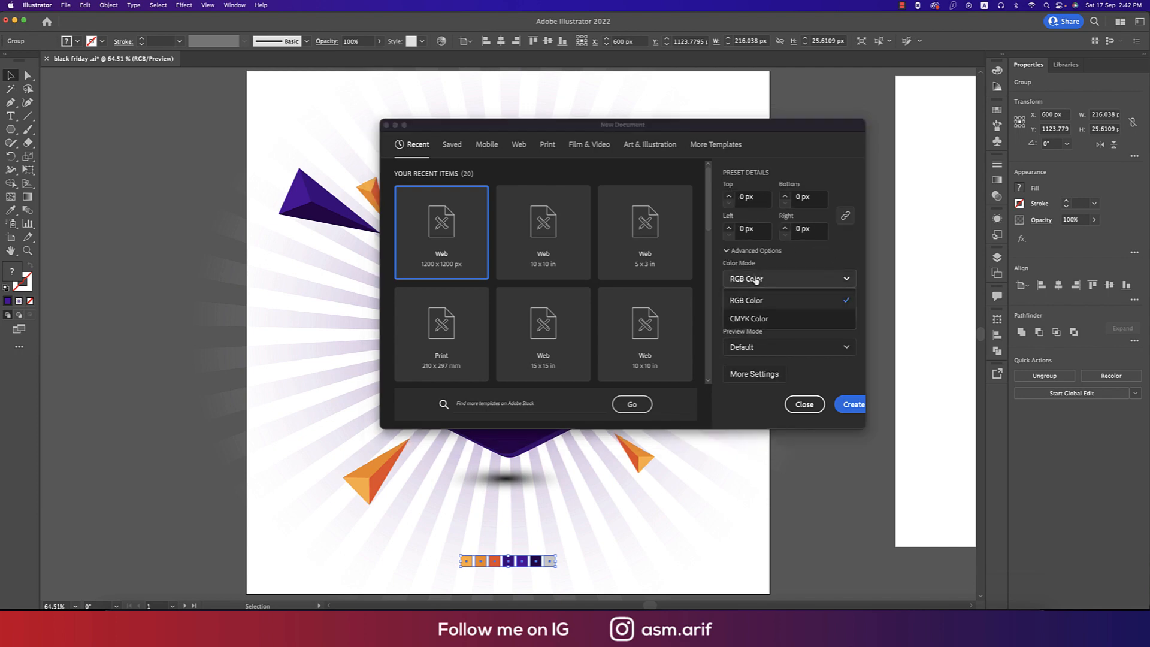
{"action": "left_click", "coordinate": [750, 319]}
{"action": "left_click", "coordinate": [849, 406]}
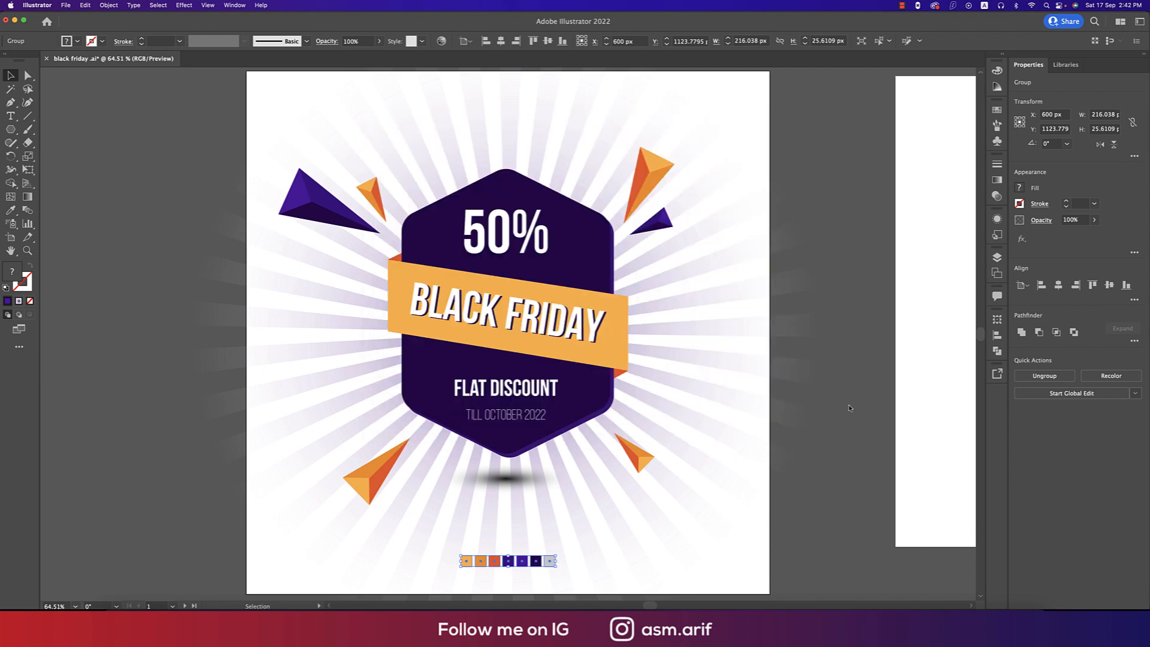
Paste the colour swatches into the new document and move them outside the artboard, beside its left edge.
{"action": "key", "text": "cmd+v"}
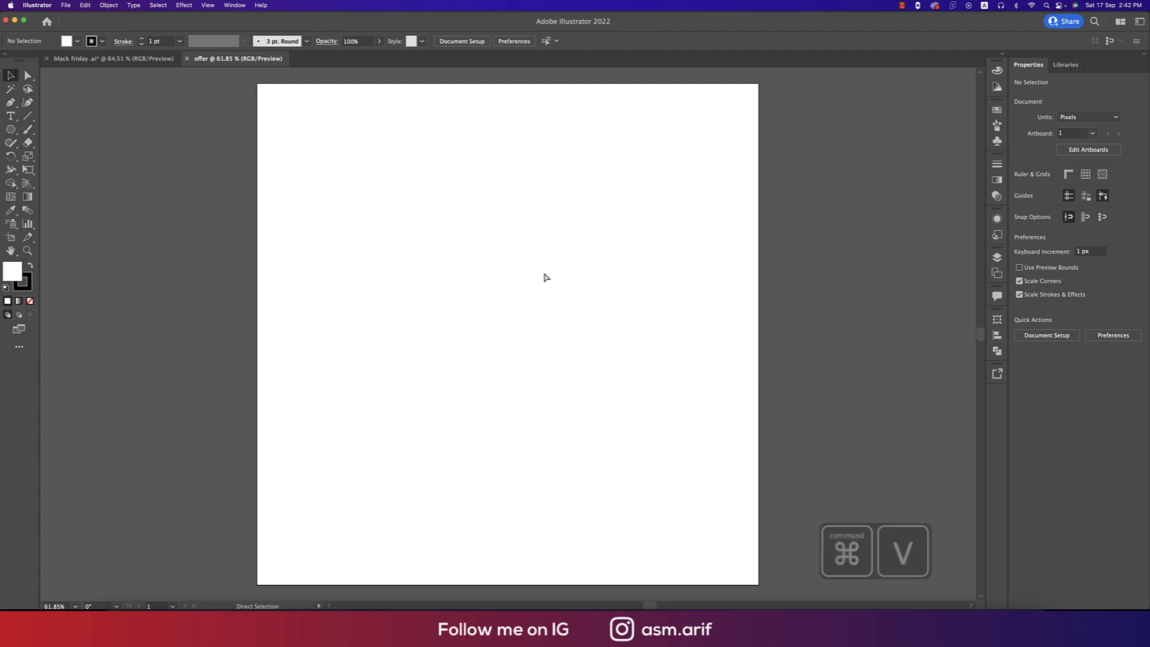
{"action": "left_click_drag", "start_coordinate": [547, 337], "coordinate": [327, 253]}
{"action": "key", "text": "cmd+minus"}
{"action": "key", "text": "cmd+minus"}
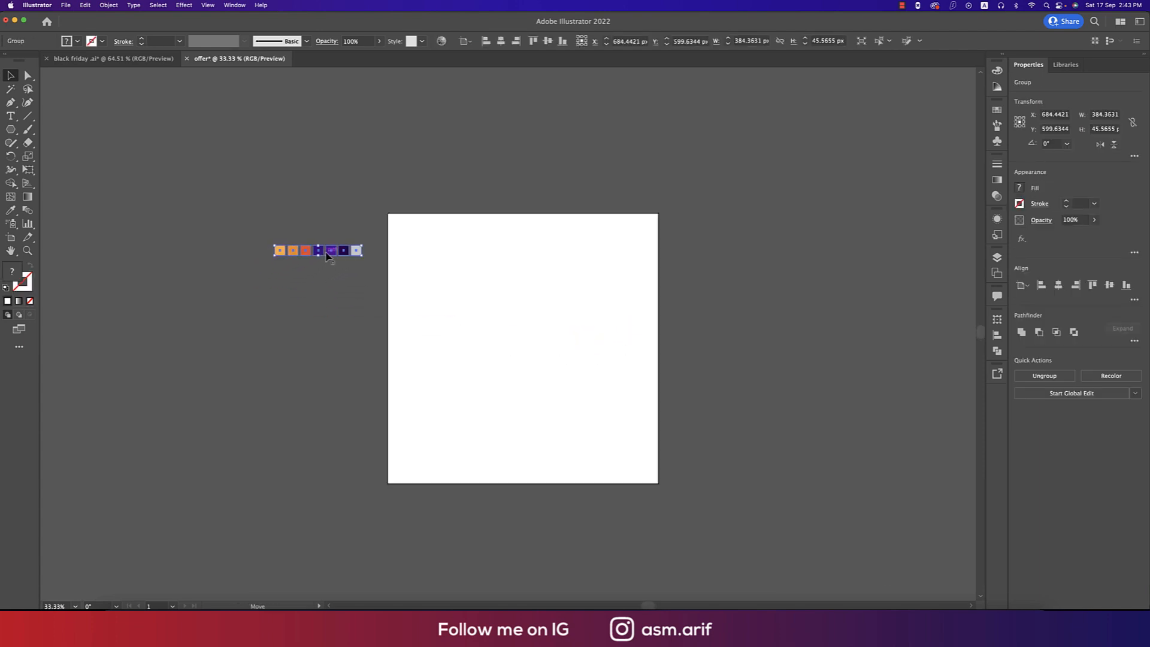
{"action": "left_click", "coordinate": [472, 347]}
{"action": "left_click_drag", "start_coordinate": [472, 346], "coordinate": [518, 348]}
Copy the badge artwork together with its sunburst rays from the black friday document and paste it into the offer document.
{"action": "left_click", "coordinate": [117, 58]}
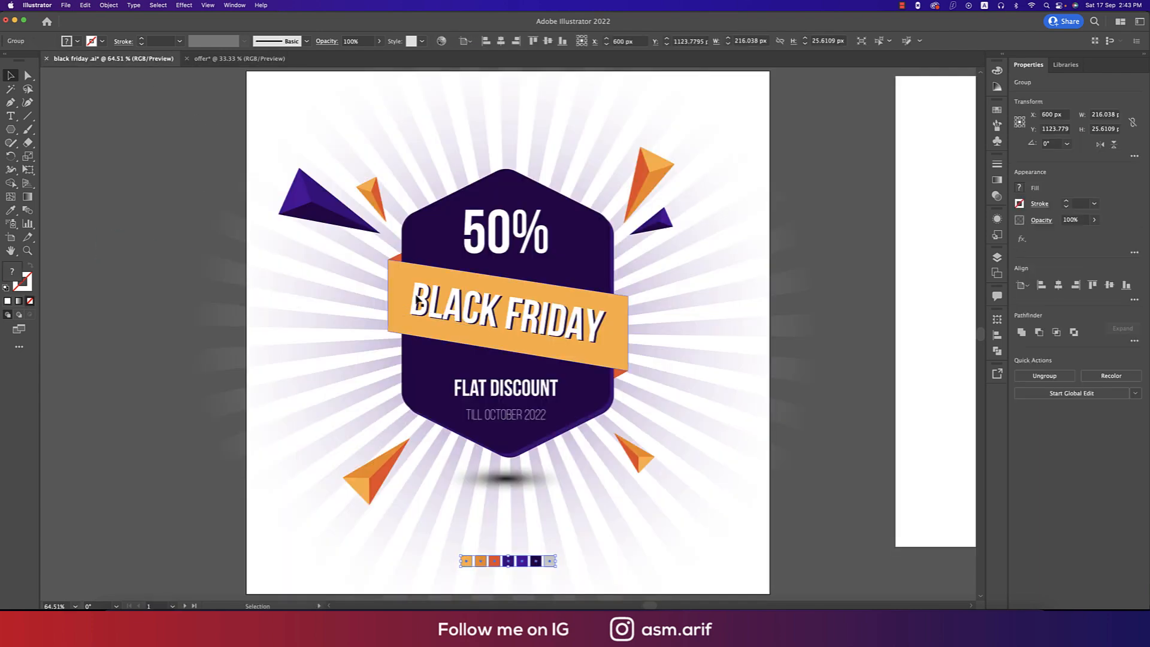
{"action": "left_click", "coordinate": [459, 297]}
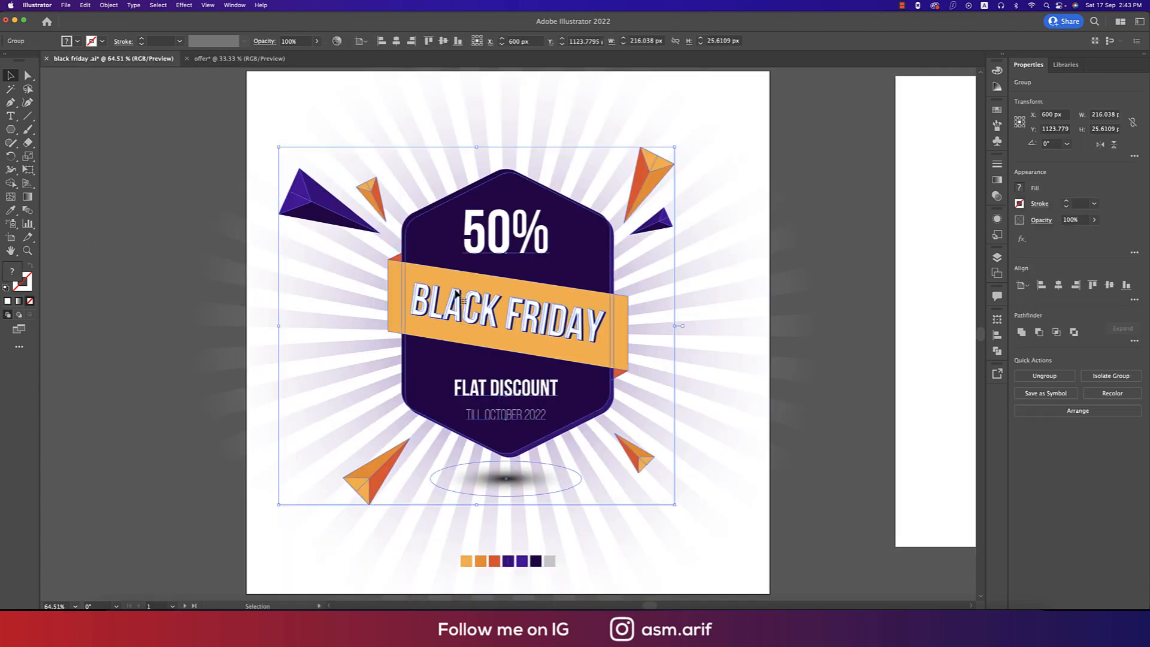
{"action": "left_click", "coordinate": [654, 431]}
{"action": "key", "text": "super+c"}
{"action": "left_click", "coordinate": [255, 59]}
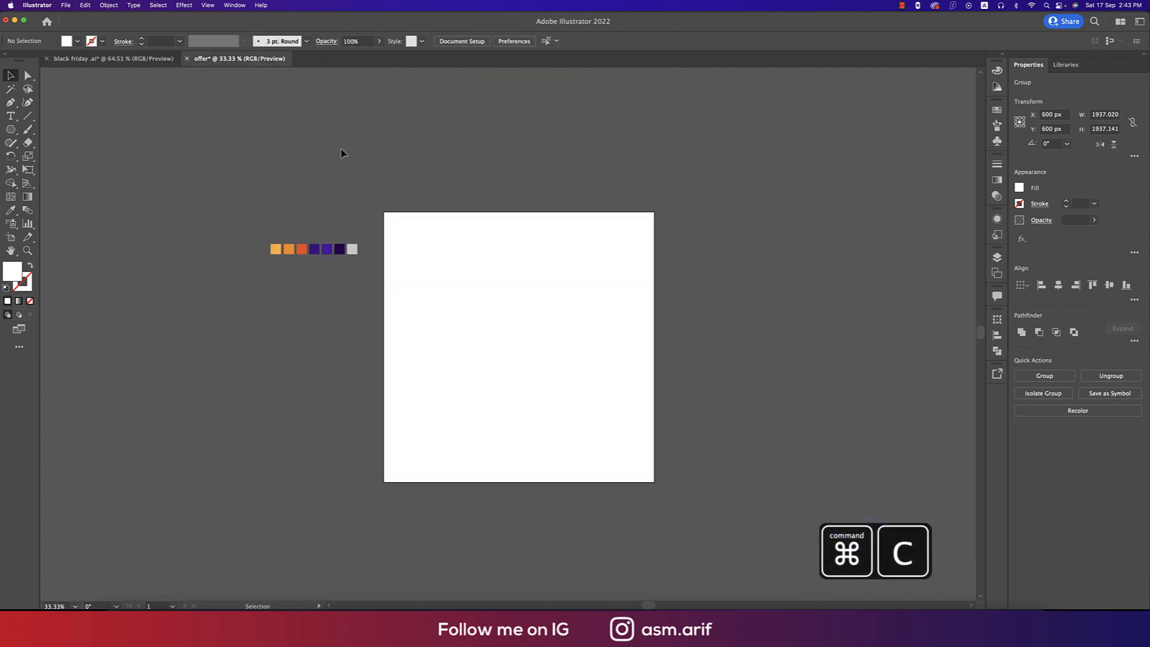
{"action": "key", "text": "super+v"}
{"action": "scroll", "coordinate": [527, 337], "scroll_direction": "down", "scroll_amount": 1}
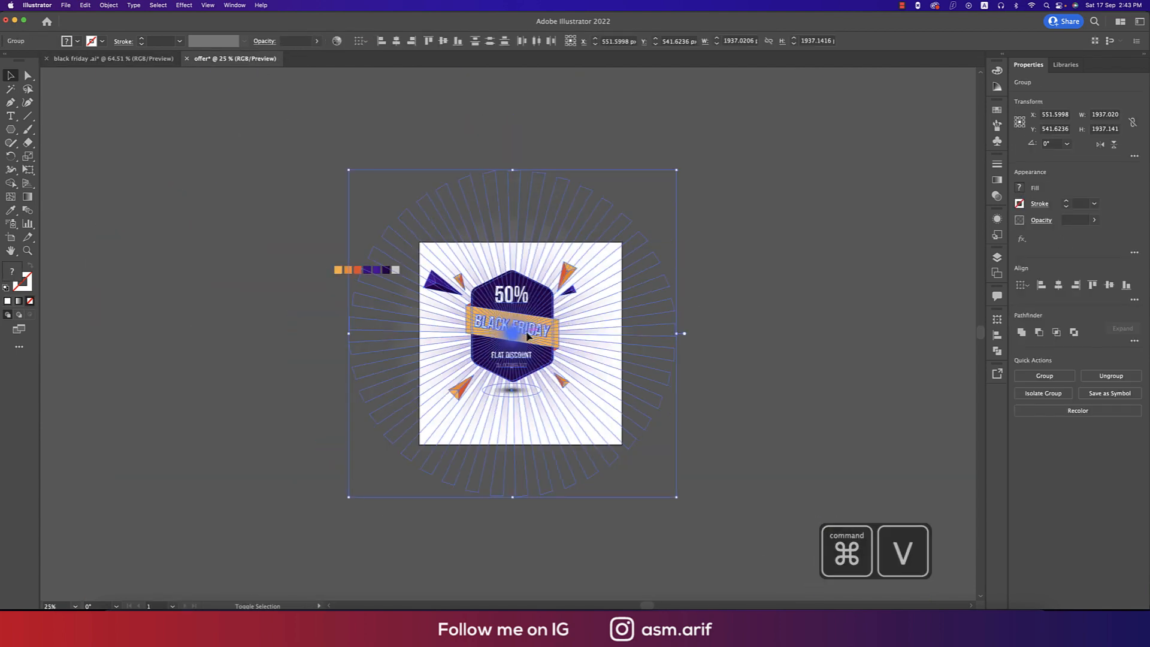
Scale the pasted artwork down to about 958 px wide and place it left of the artboard, below the swatches.
{"action": "left_click_drag", "start_coordinate": [557, 329], "coordinate": [879, 215]}
{"action": "left_click", "coordinate": [775, 492]}
{"action": "left_click_drag", "start_coordinate": [776, 492], "coordinate": [754, 543]}
{"action": "scroll", "coordinate": [591, 473], "scroll_direction": "up", "scroll_amount": 2}
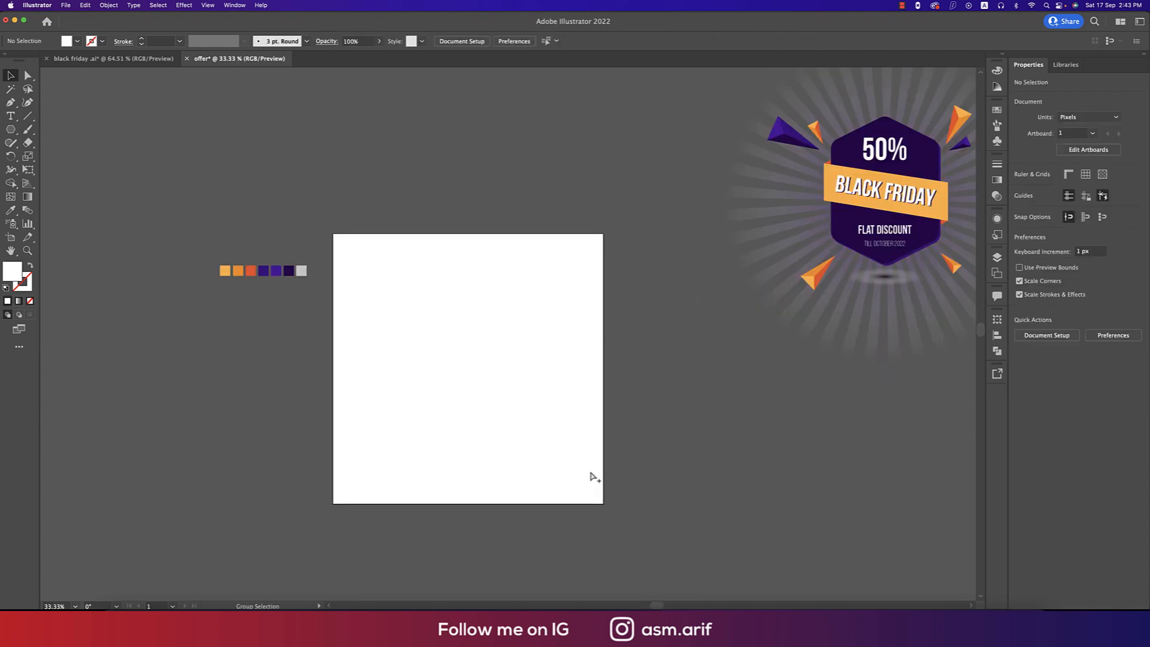
{"action": "scroll", "coordinate": [590, 473], "scroll_direction": "down", "scroll_amount": 2}
{"action": "left_click", "coordinate": [798, 300]}
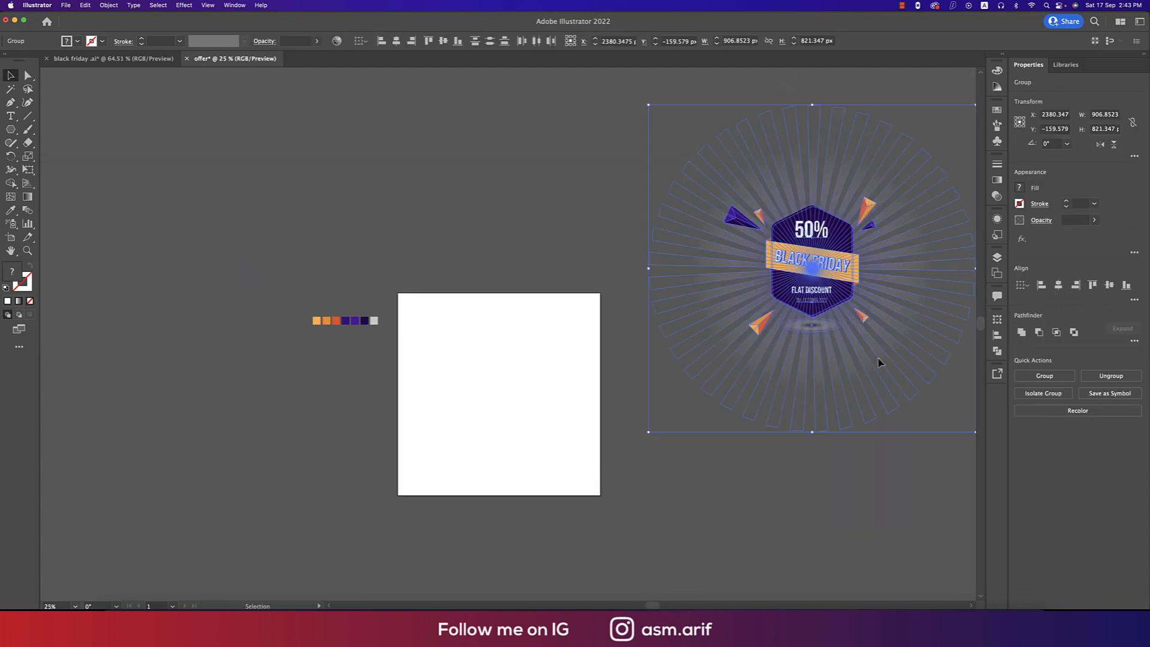
{"action": "left_click_drag", "start_coordinate": [816, 436], "coordinate": [815, 249]}
{"action": "left_click_drag", "start_coordinate": [755, 215], "coordinate": [284, 415]}
{"action": "left_click", "coordinate": [501, 455]}
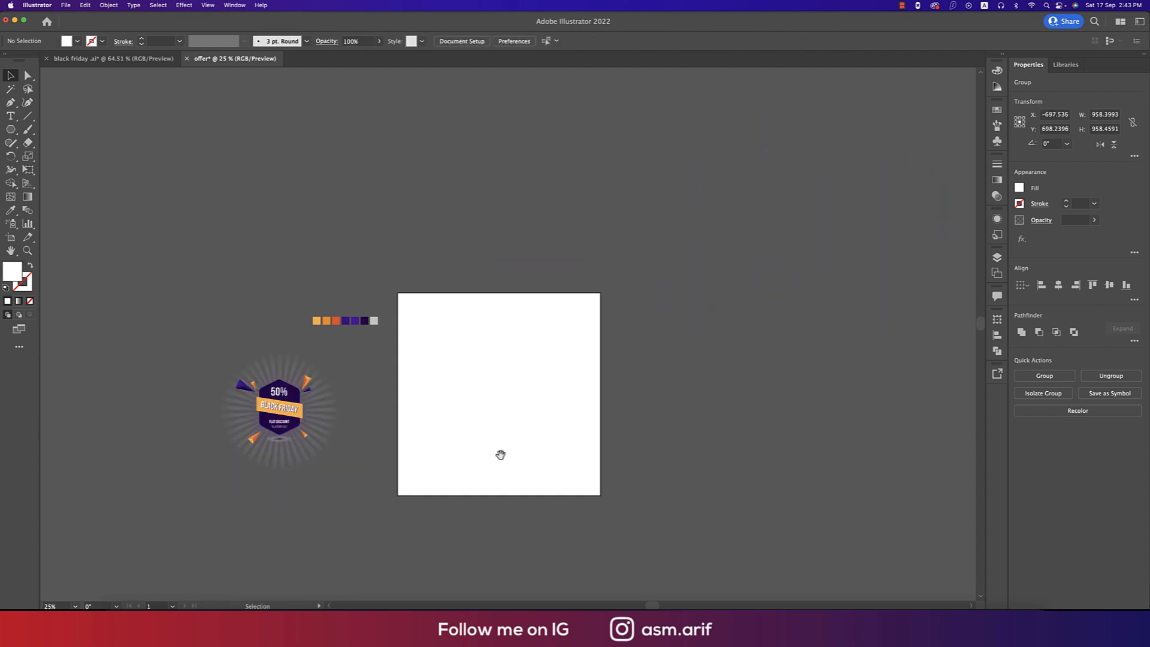
Ungroup the reference badge artwork so the triangles separate from the central badge.
{"action": "scroll", "coordinate": [372, 457], "scroll_direction": "left", "scroll_amount": 2}
{"action": "scroll", "coordinate": [316, 450], "scroll_direction": "up", "scroll_amount": 4}
{"action": "scroll", "coordinate": [634, 513], "scroll_direction": "up", "scroll_amount": 3}
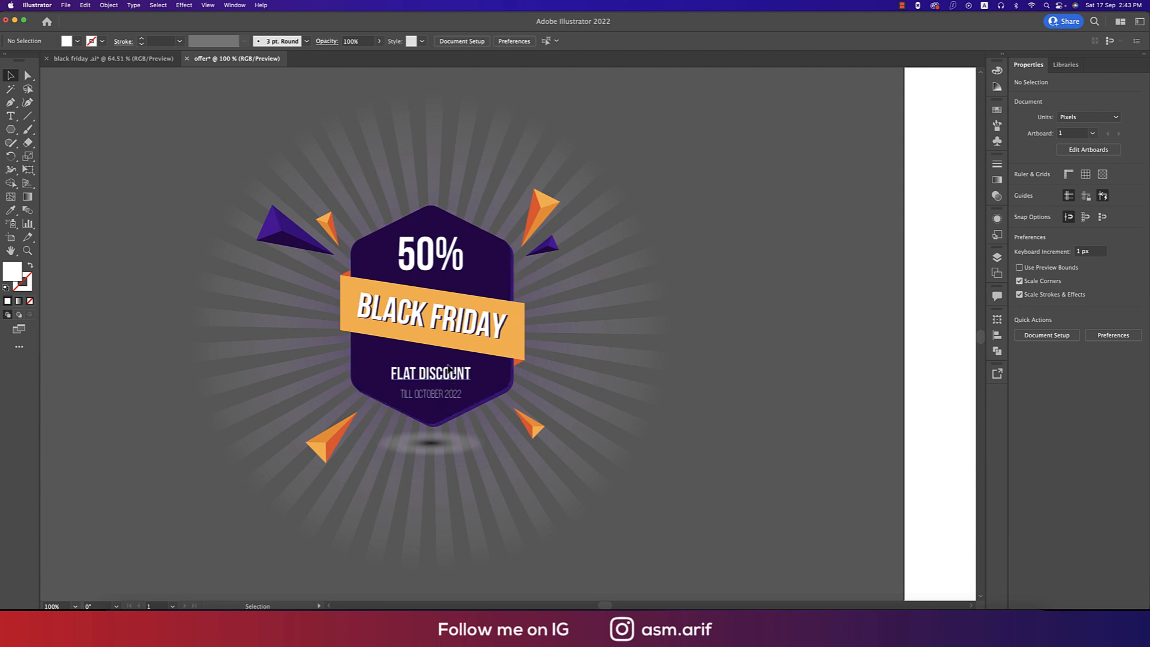
{"action": "left_click", "coordinate": [446, 269]}
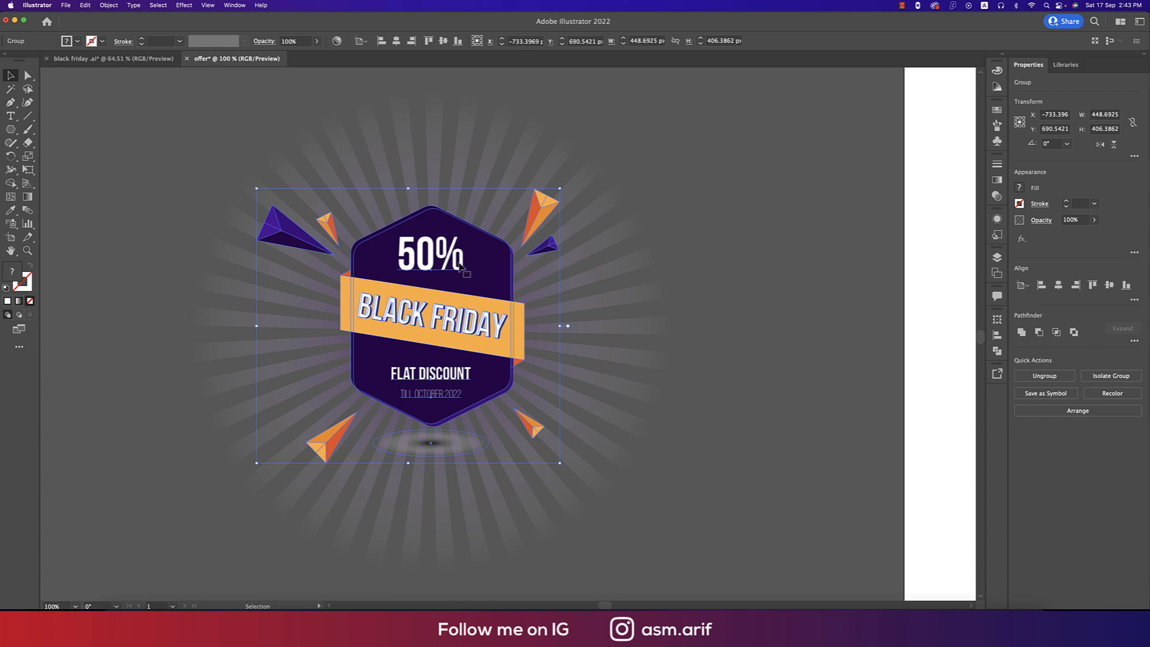
{"action": "left_click", "coordinate": [795, 456]}
{"action": "right_click", "coordinate": [430, 254]}
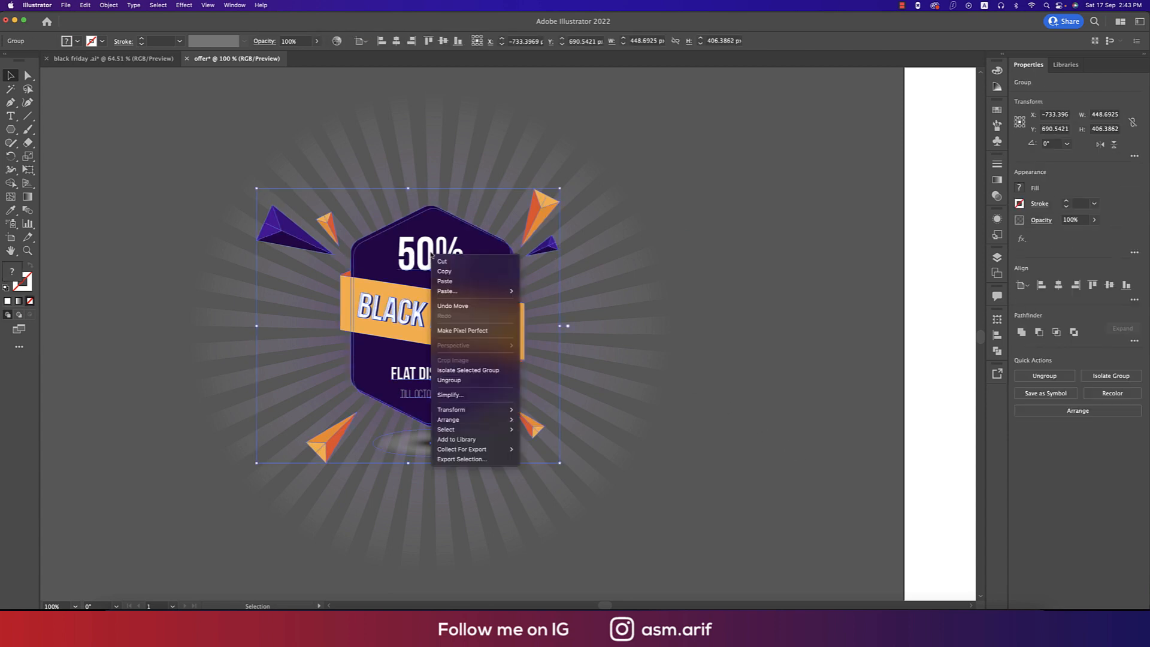
{"action": "left_click", "coordinate": [457, 381]}
{"action": "left_click", "coordinate": [773, 416]}
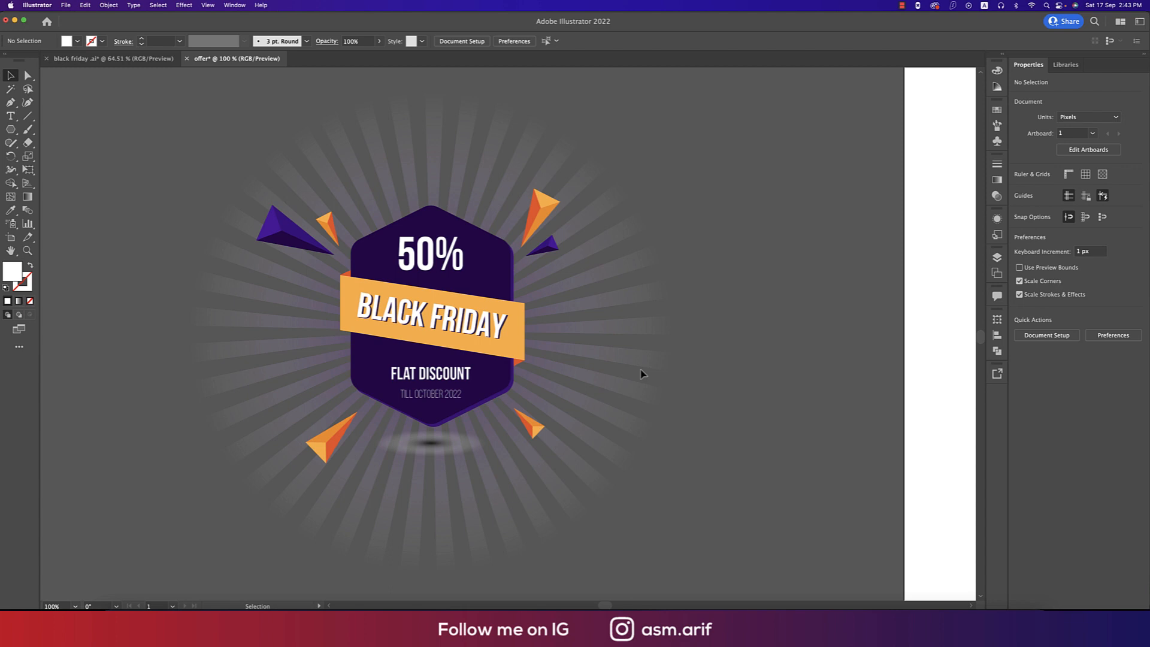
{"action": "left_click", "coordinate": [451, 270]}
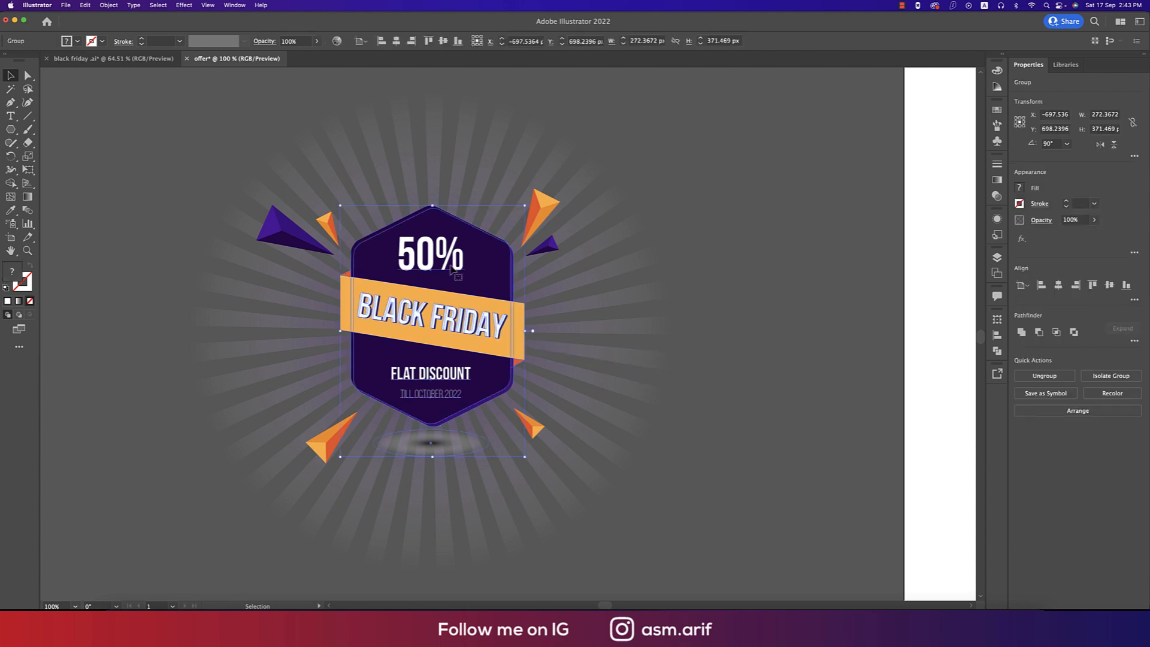
{"action": "left_click", "coordinate": [854, 545]}
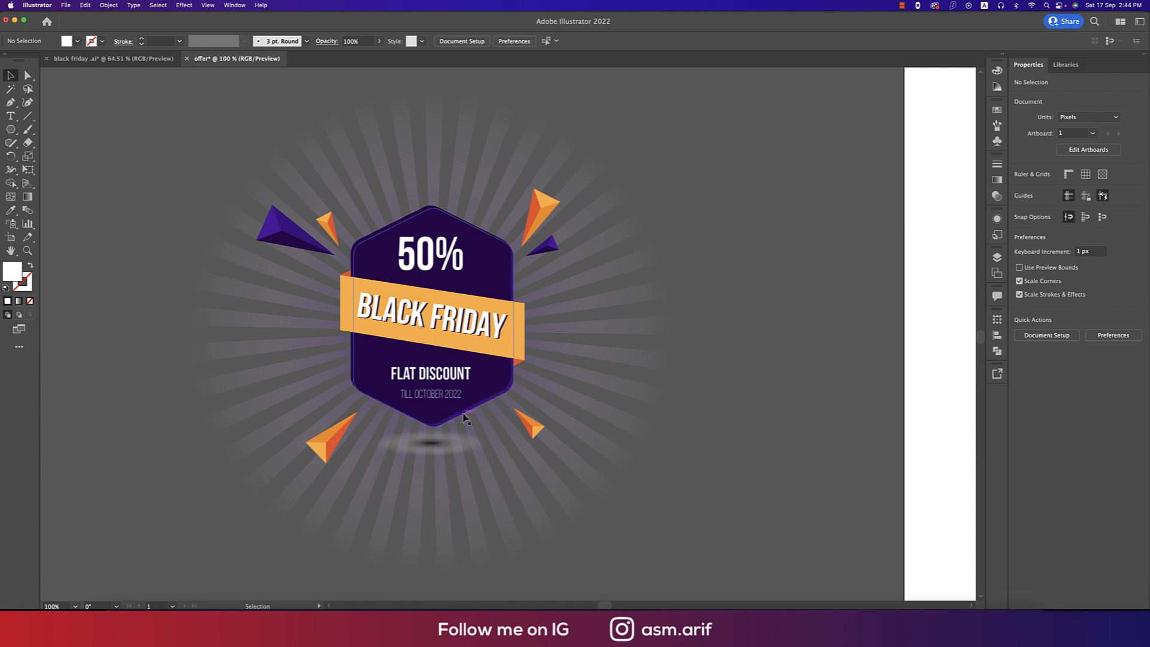
{"action": "left_click", "coordinate": [434, 337]}
{"action": "left_click", "coordinate": [750, 432]}
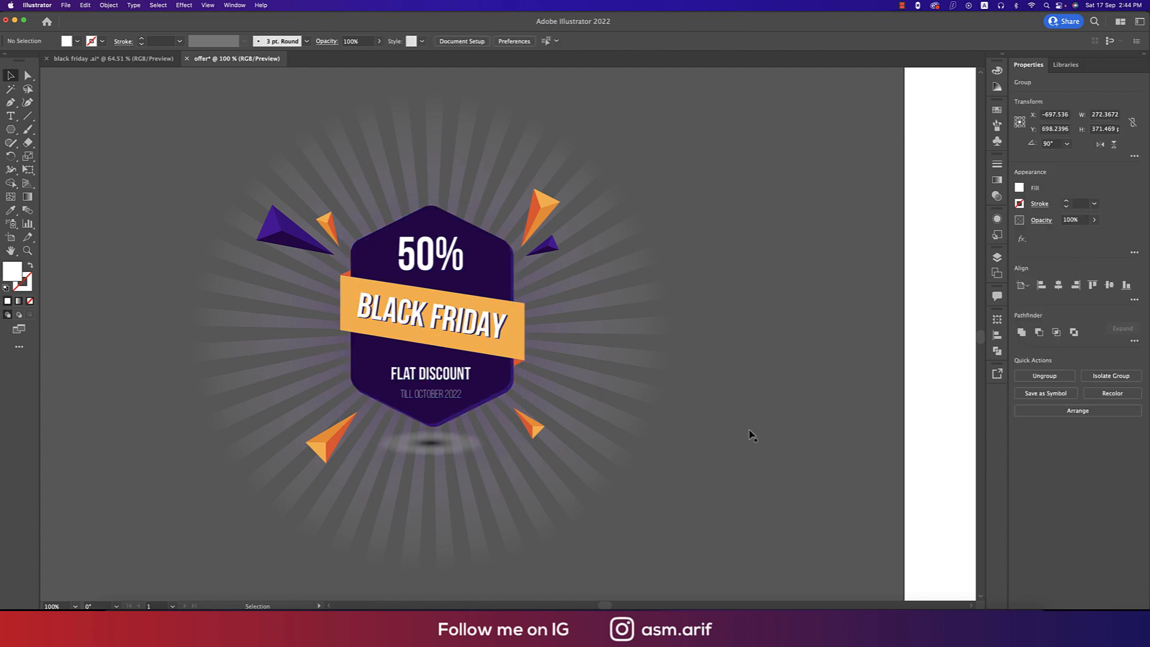
{"action": "left_click", "coordinate": [394, 227]}
{"action": "left_click", "coordinate": [875, 464]}
Draw a six-sided polygon with a 50 px radius on the artboard and enlarge it to about 479 x 415 px.
{"action": "left_click_drag", "start_coordinate": [882, 465], "coordinate": [376, 387]}
{"action": "scroll", "coordinate": [683, 356], "scroll_direction": "down", "scroll_amount": 1}
{"action": "left_click_drag", "start_coordinate": [694, 361], "coordinate": [539, 473]}
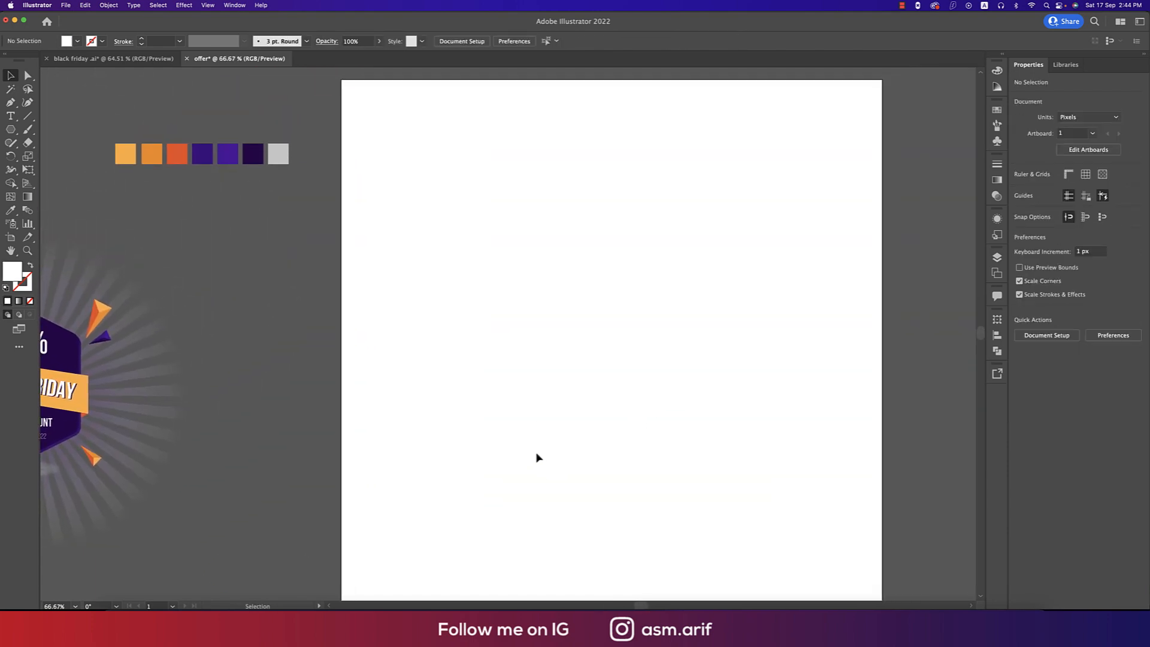
{"action": "scroll", "coordinate": [557, 457], "scroll_direction": "down", "scroll_amount": 1}
{"action": "scroll", "coordinate": [579, 433], "scroll_direction": "down", "scroll_amount": 1}
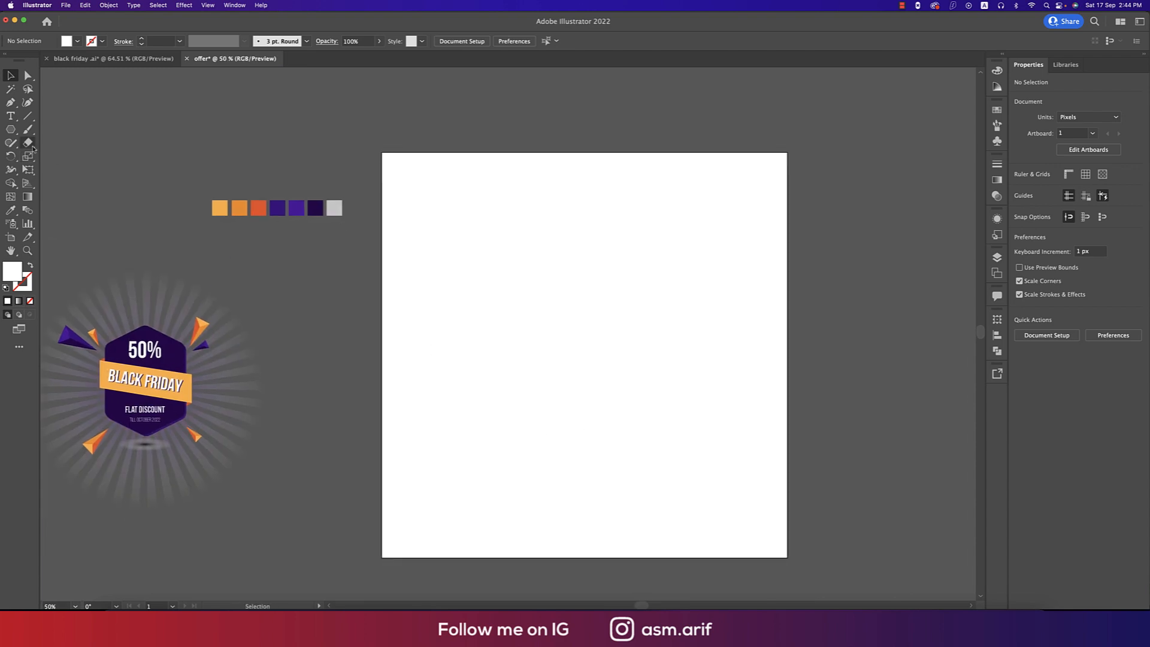
{"action": "left_click_drag", "start_coordinate": [10, 128], "coordinate": [53, 172]}
{"action": "left_click", "coordinate": [521, 307]}
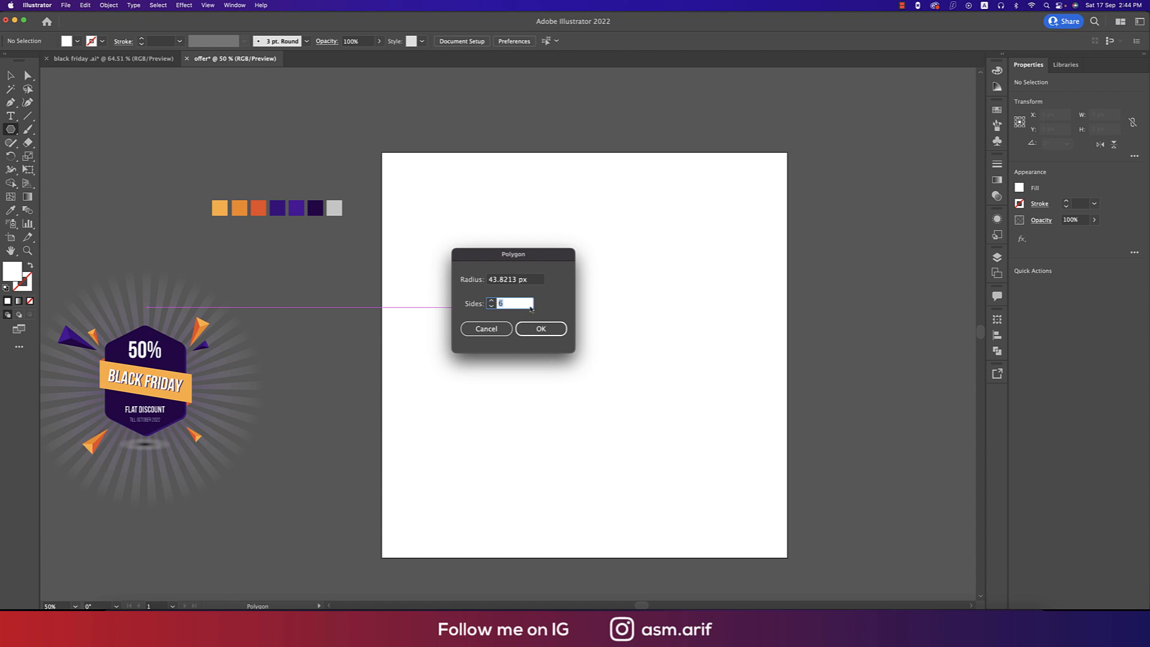
{"action": "left_click", "coordinate": [529, 284]}
{"action": "type", "text": "50"}
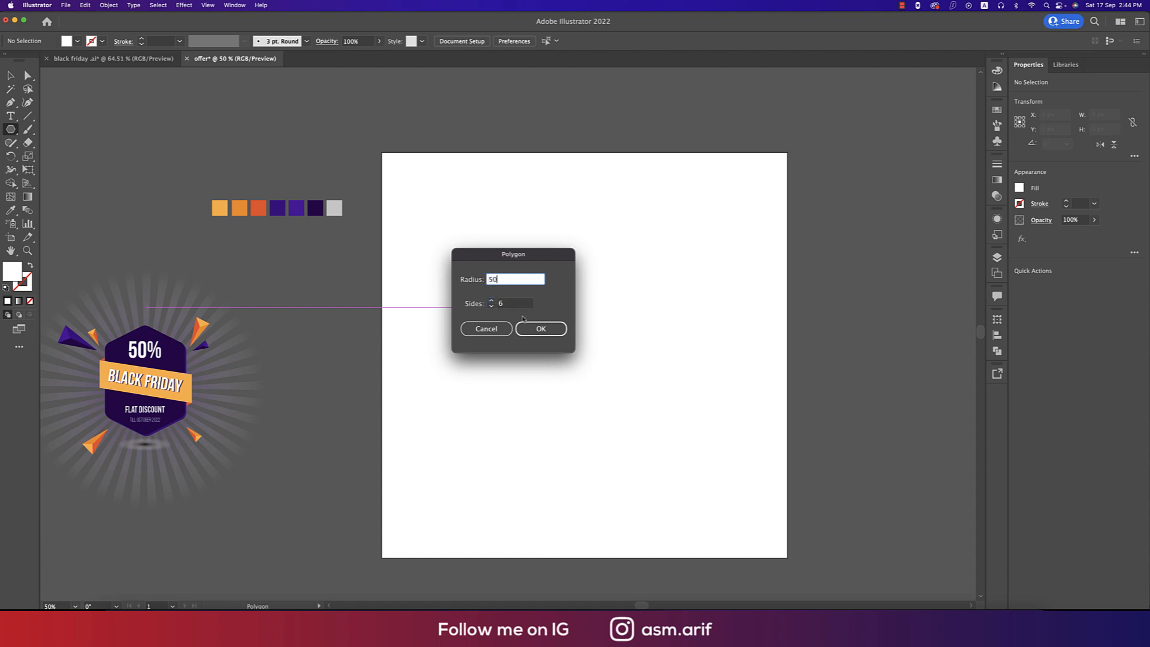
{"action": "left_click", "coordinate": [541, 329]}
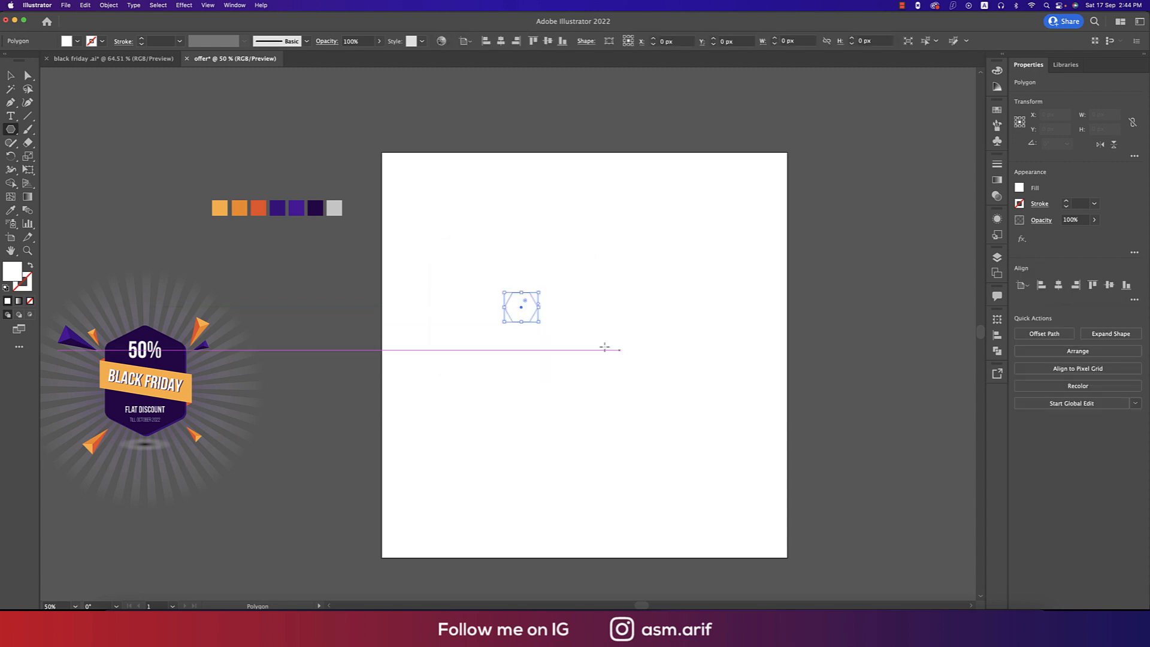
{"action": "left_click", "coordinate": [15, 76]}
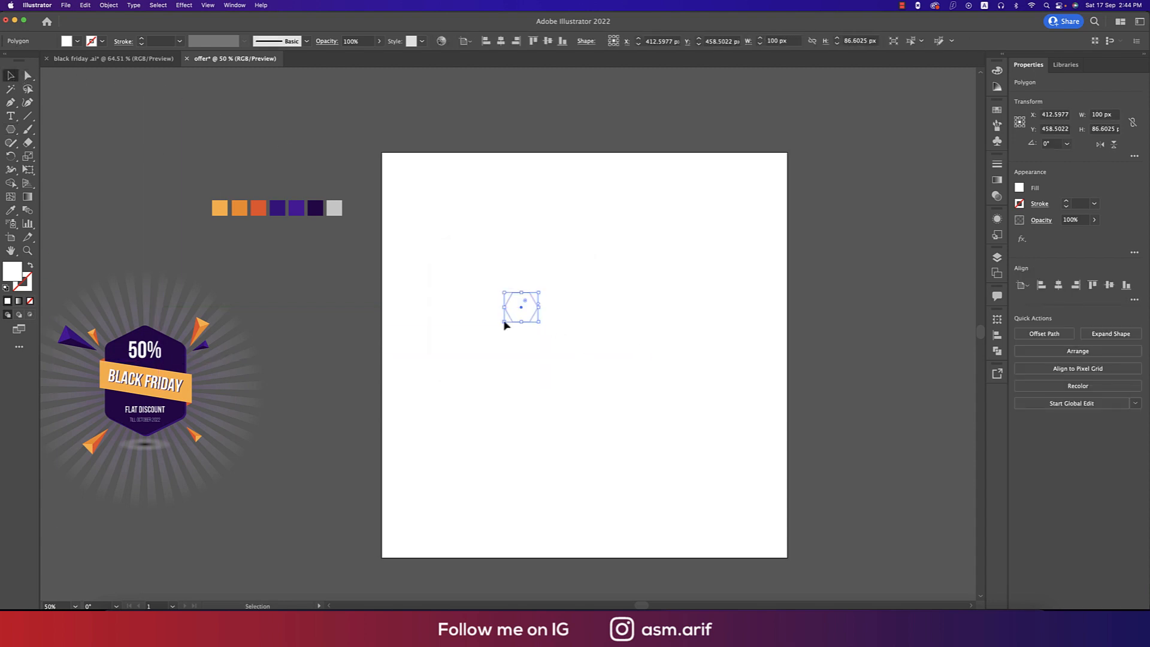
{"action": "left_click_drag", "start_coordinate": [539, 322], "coordinate": [667, 432]}
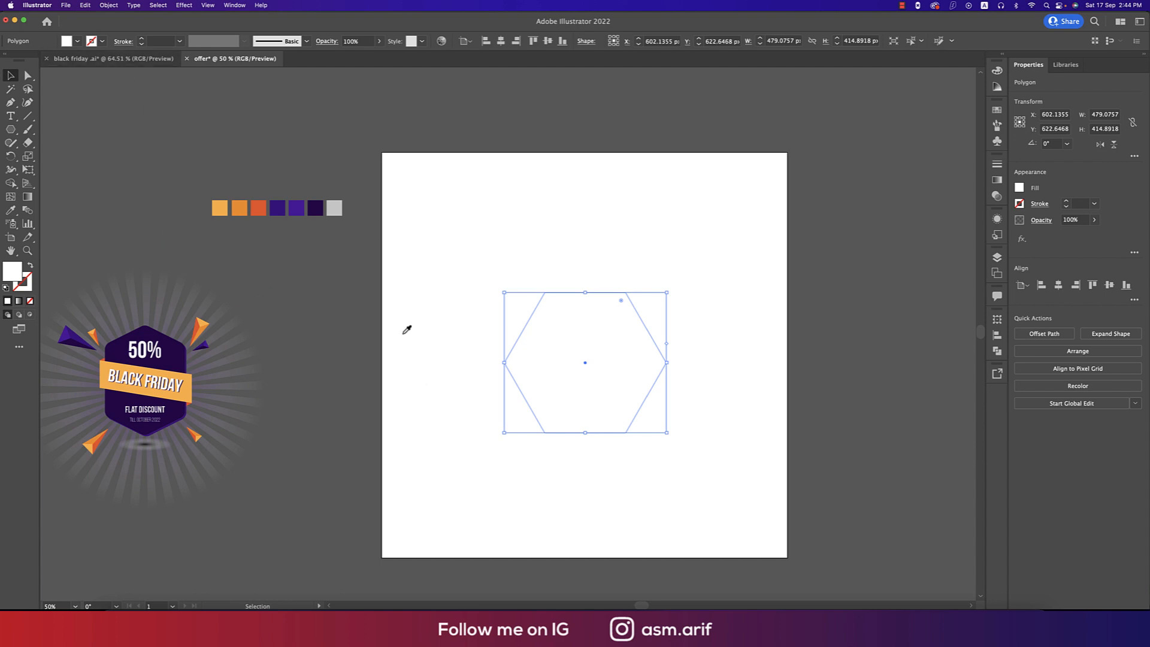
Fill the hexagon with the darkest purple sampled from the colour swatches.
{"action": "key", "text": "i"}
{"action": "left_click", "coordinate": [316, 207]}
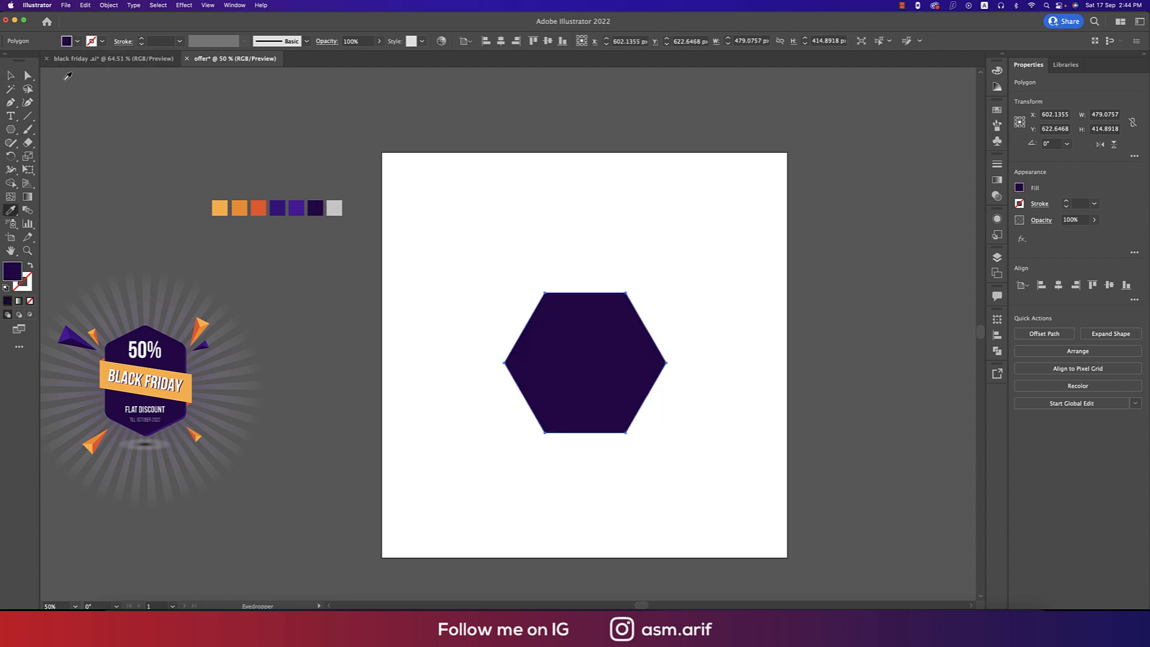
{"action": "left_click", "coordinate": [10, 76]}
{"action": "left_click", "coordinate": [697, 332]}
{"action": "left_click", "coordinate": [627, 316]}
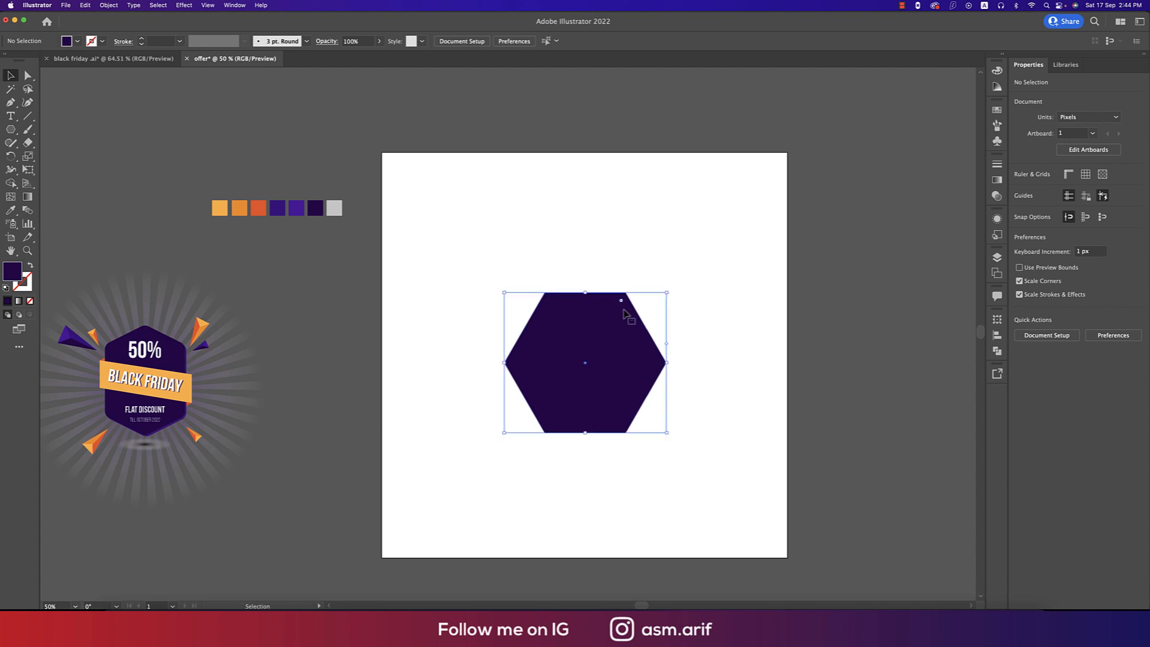
{"action": "left_click", "coordinate": [742, 381]}
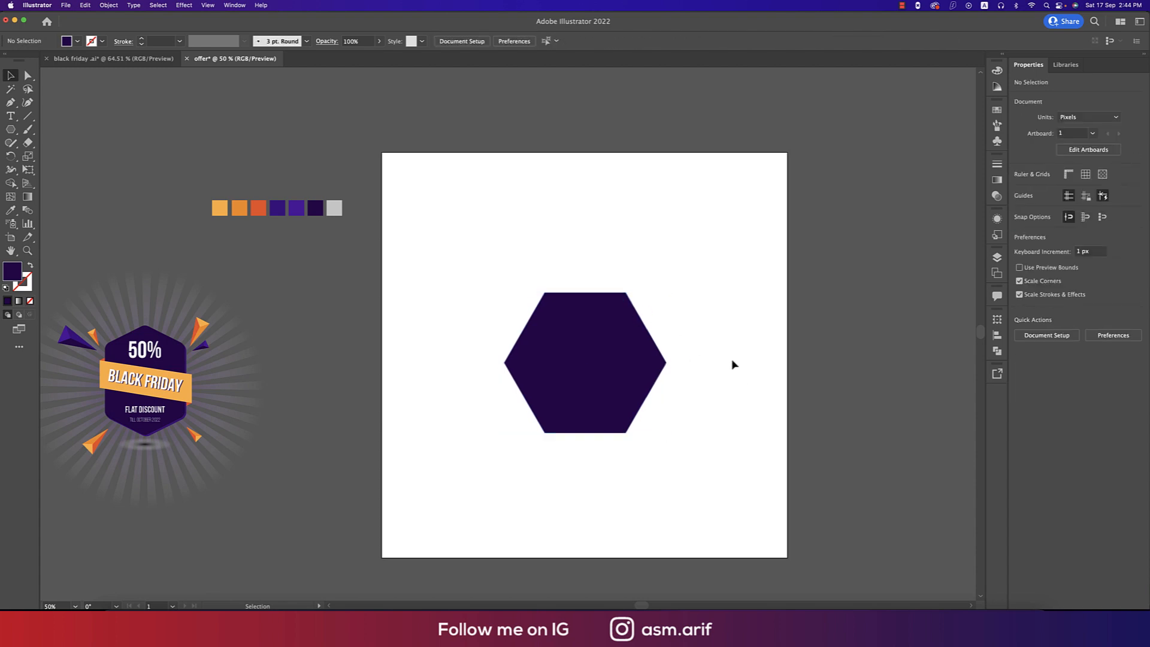
Rotate the hexagon 90° so that it stands upright with a corner pointing up.
{"action": "left_click", "coordinate": [664, 363]}
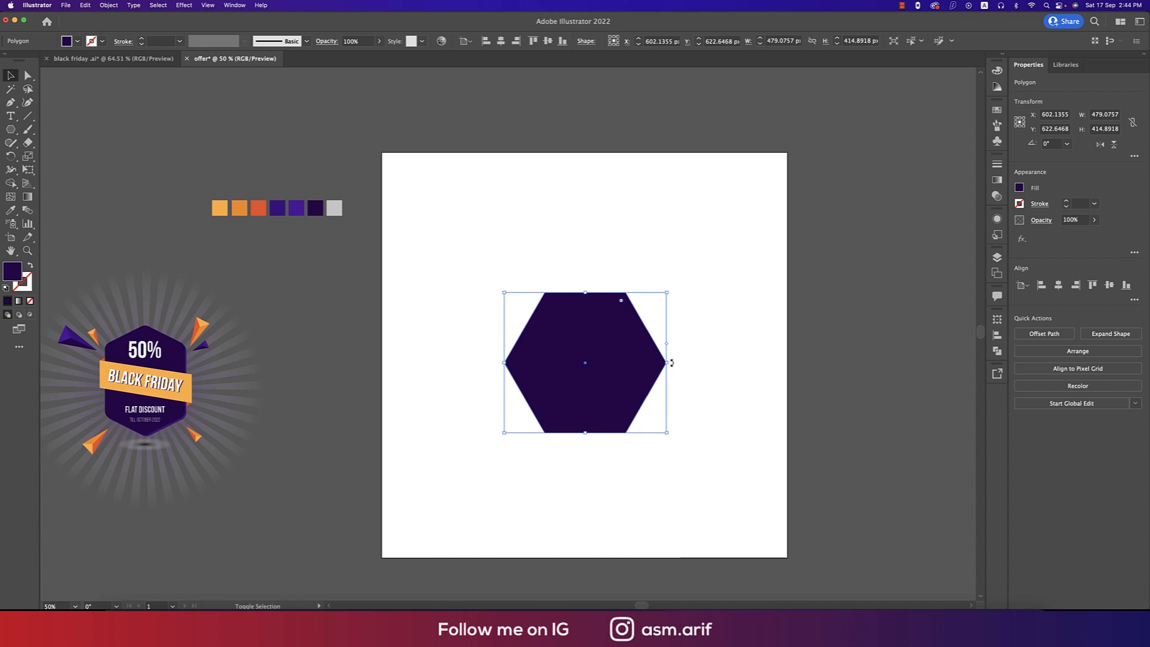
{"action": "left_click_drag", "start_coordinate": [670, 362], "coordinate": [592, 278]}
{"action": "left_click", "coordinate": [695, 355]}
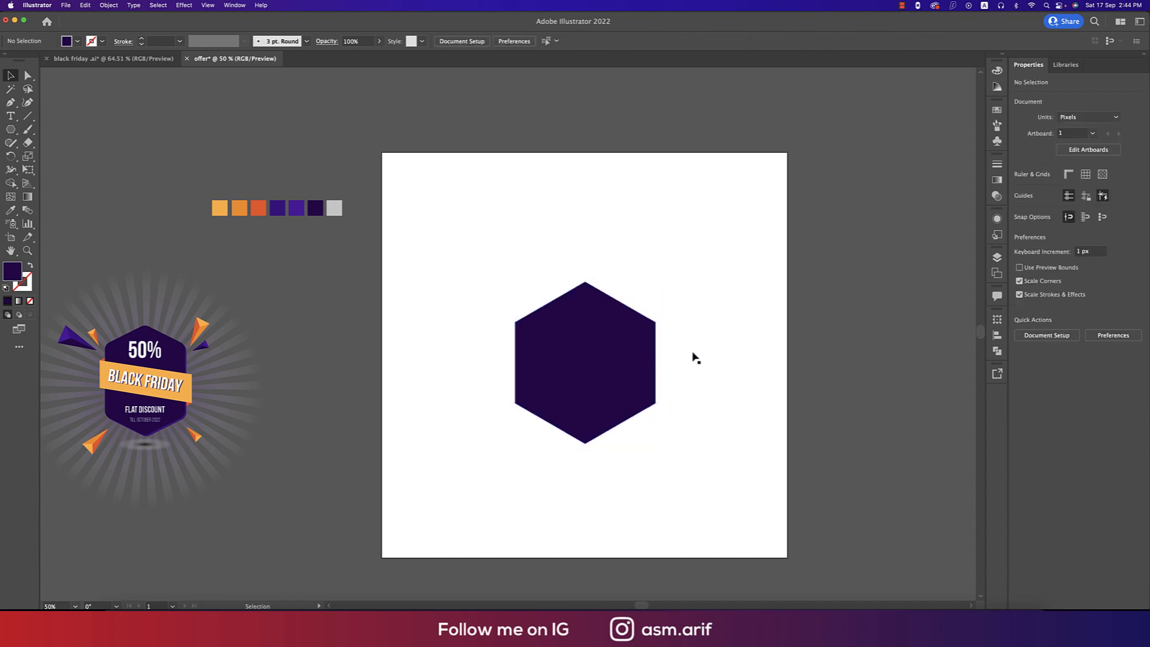
Try rotating the upright hexagon back to 0°, and undo that rotation.
{"action": "left_click", "coordinate": [593, 352]}
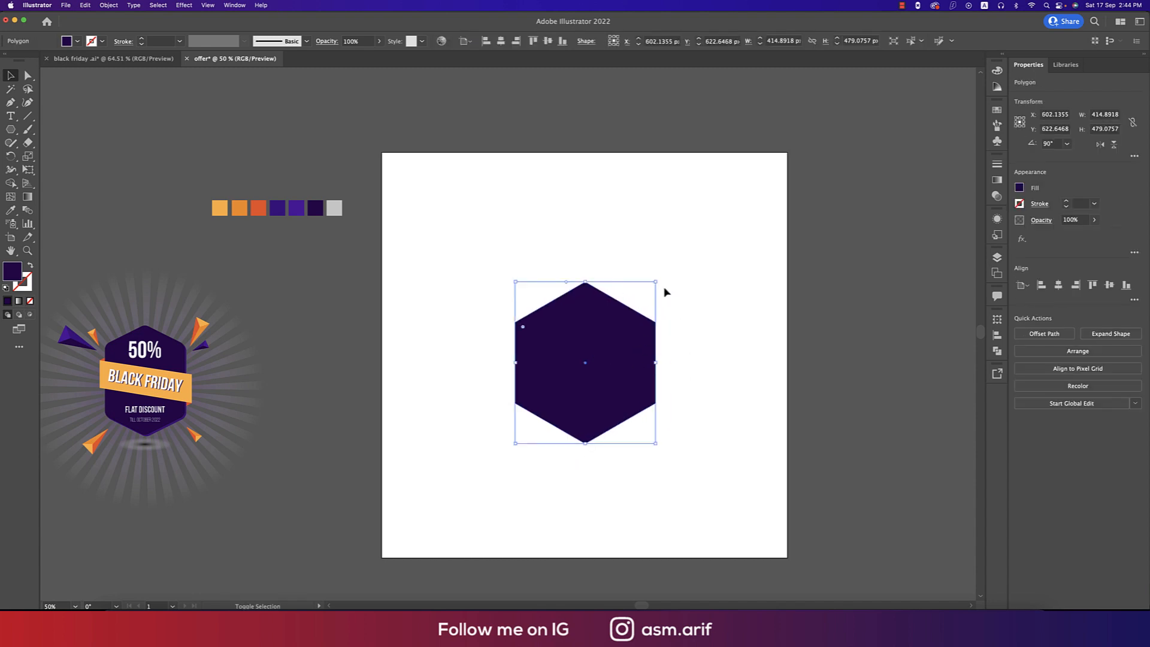
{"action": "left_click_drag", "start_coordinate": [663, 280], "coordinate": [689, 408]}
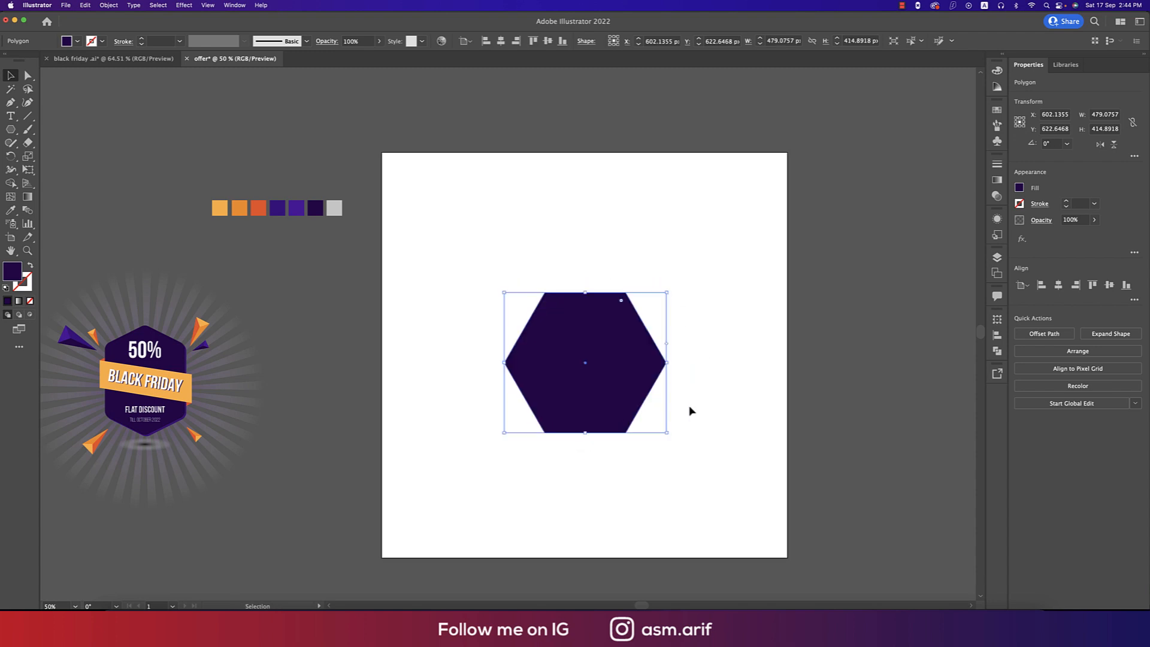
{"action": "key", "text": "super+z"}
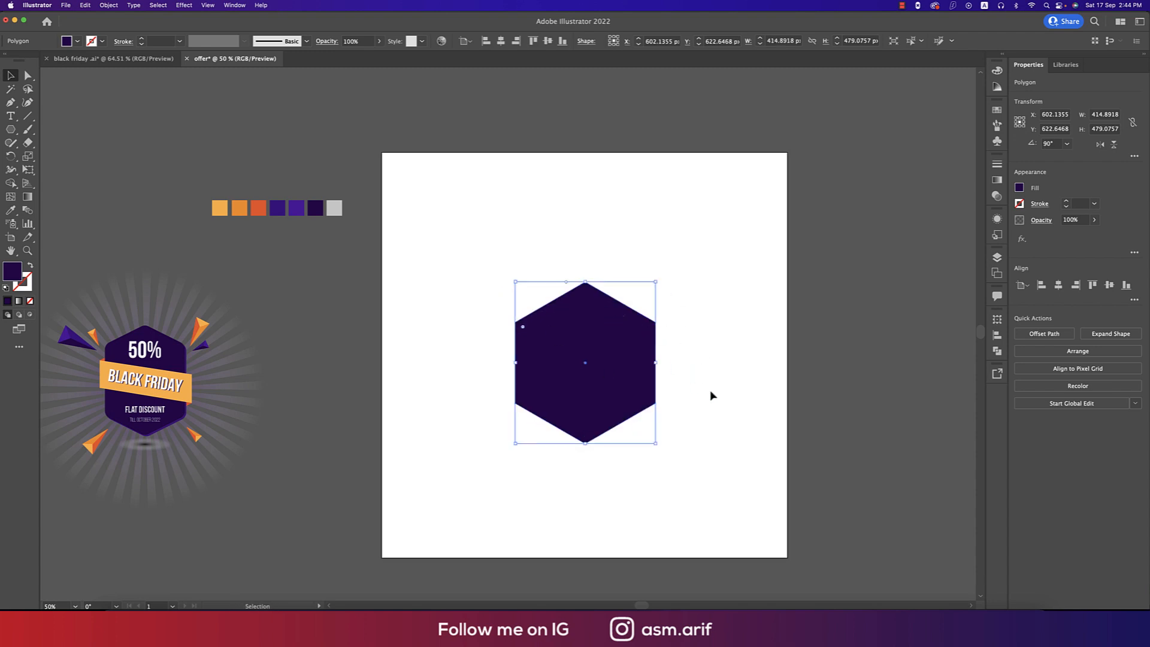
{"action": "left_click", "coordinate": [712, 393]}
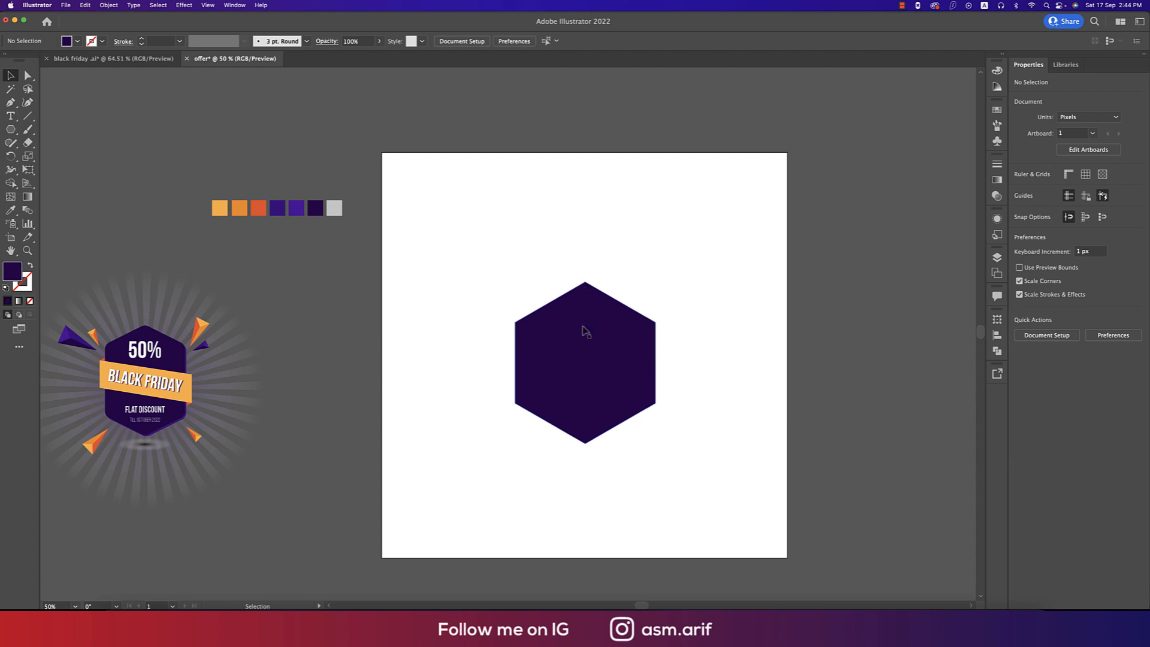
Centre the upright hexagon horizontally and vertically on the artboard.
{"action": "left_click", "coordinate": [647, 375]}
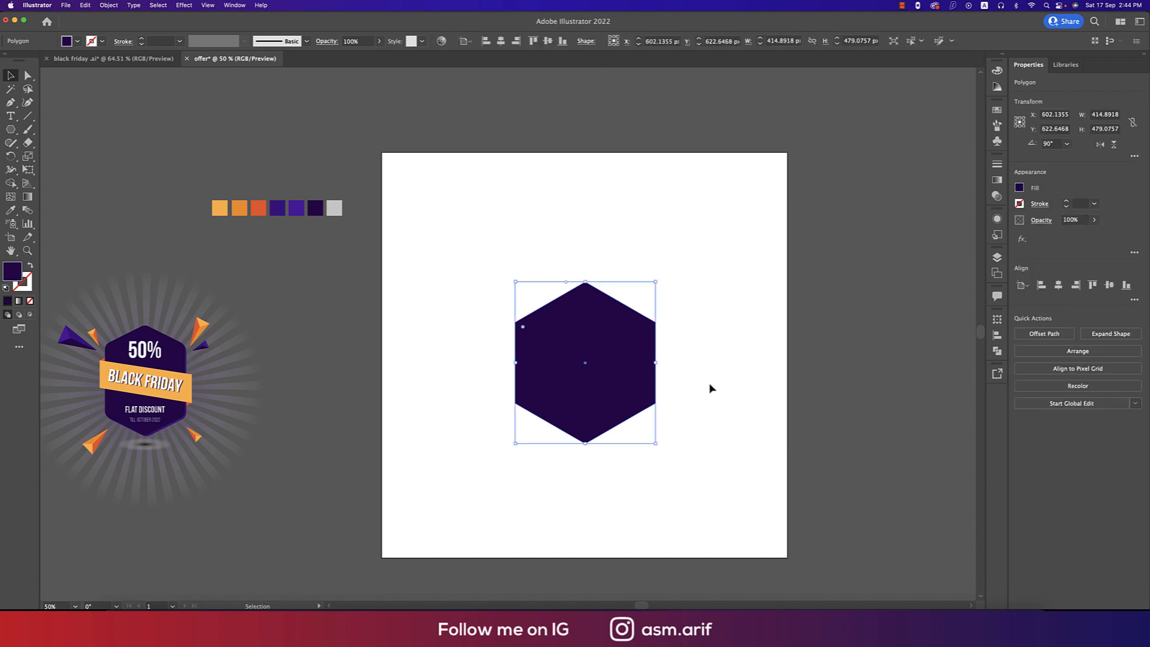
{"action": "left_click", "coordinate": [500, 41]}
{"action": "left_click", "coordinate": [547, 41]}
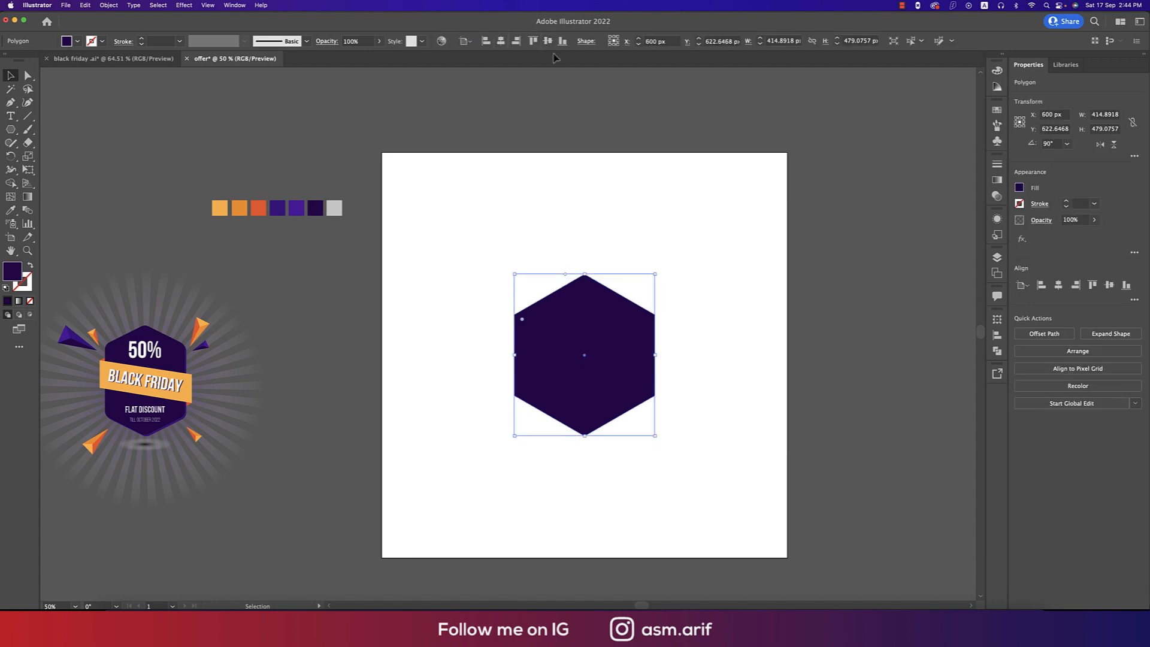
{"action": "left_click", "coordinate": [691, 278]}
Move the hexagon's three upper anchor points up 100 px to stretch it to about 579 px tall.
{"action": "left_click_drag", "start_coordinate": [28, 75], "coordinate": [60, 76]}
{"action": "left_click_drag", "start_coordinate": [476, 256], "coordinate": [694, 327]}
{"action": "key", "text": "shift"}
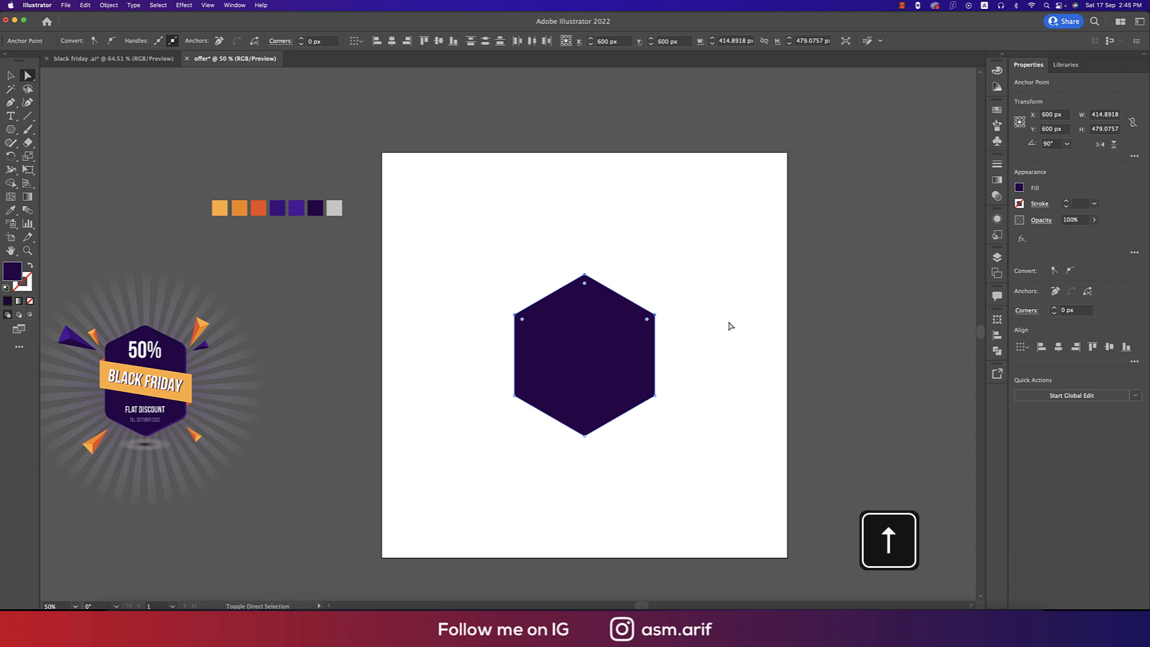
{"action": "key", "text": "Up"}
{"action": "key", "text": "Up"}
{"action": "key", "text": "Up"}
{"action": "key", "text": "Up"}
{"action": "key", "text": "Up"}
{"action": "key", "text": "Up"}
{"action": "key", "text": "Up"}
{"action": "key", "text": "Up"}
{"action": "key", "text": "Up"}
{"action": "key", "text": "Up"}
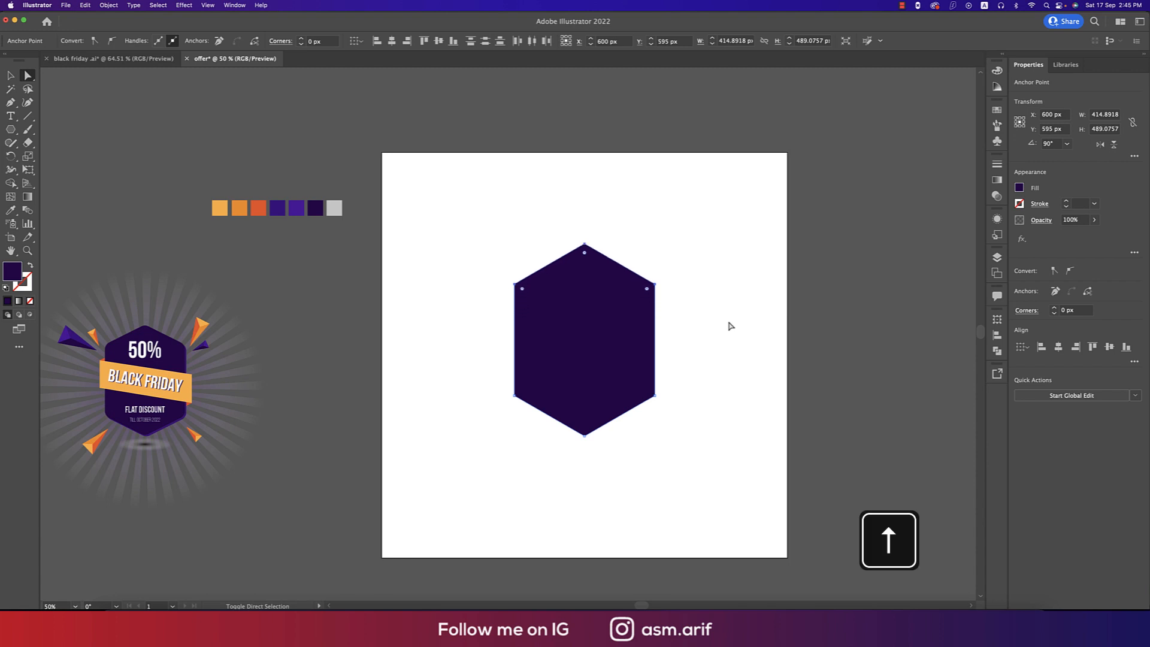
{"action": "key", "text": "shift+Up"}
{"action": "scroll", "coordinate": [264, 244], "scroll_direction": "down", "scroll_amount": 2}
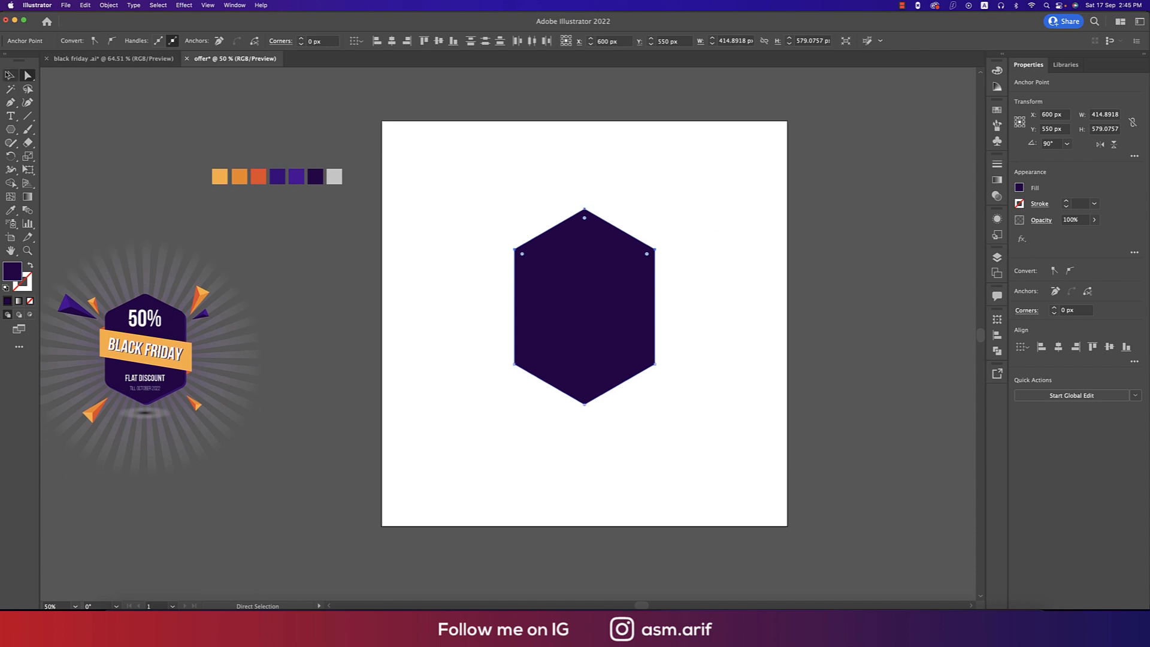
{"action": "key", "text": "v"}
{"action": "left_click", "coordinate": [694, 267]}
Round all six corners of the stretched hexagon to a radius of about 27.7 px.
{"action": "left_click_drag", "start_coordinate": [518, 188], "coordinate": [745, 429]}
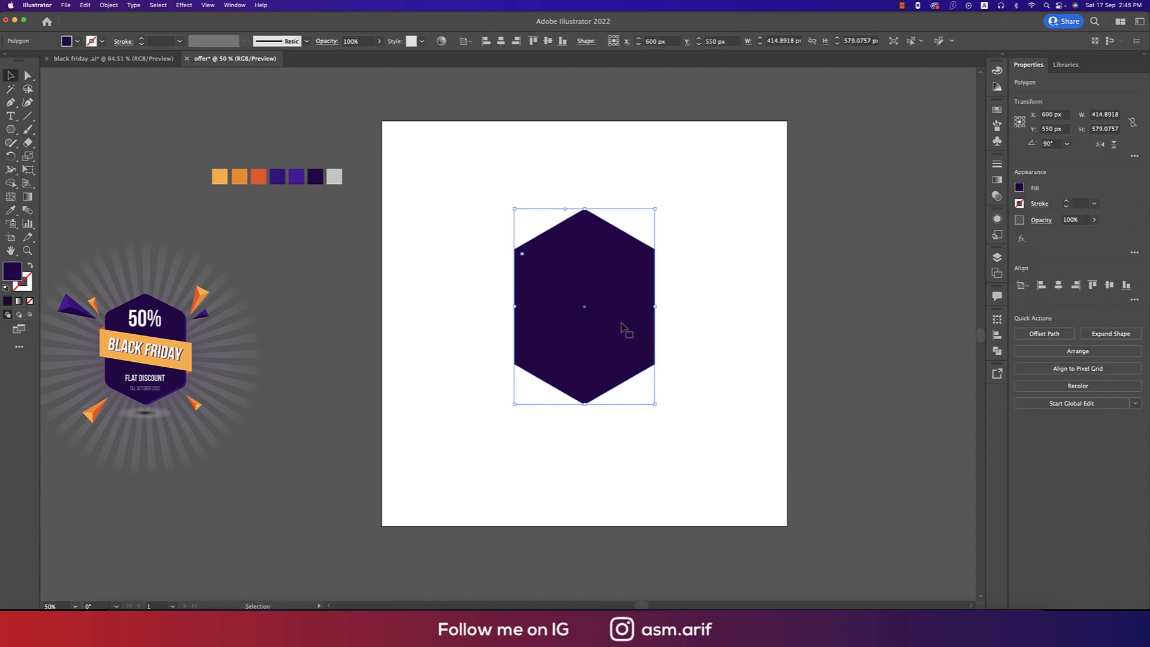
{"action": "key", "text": "a"}
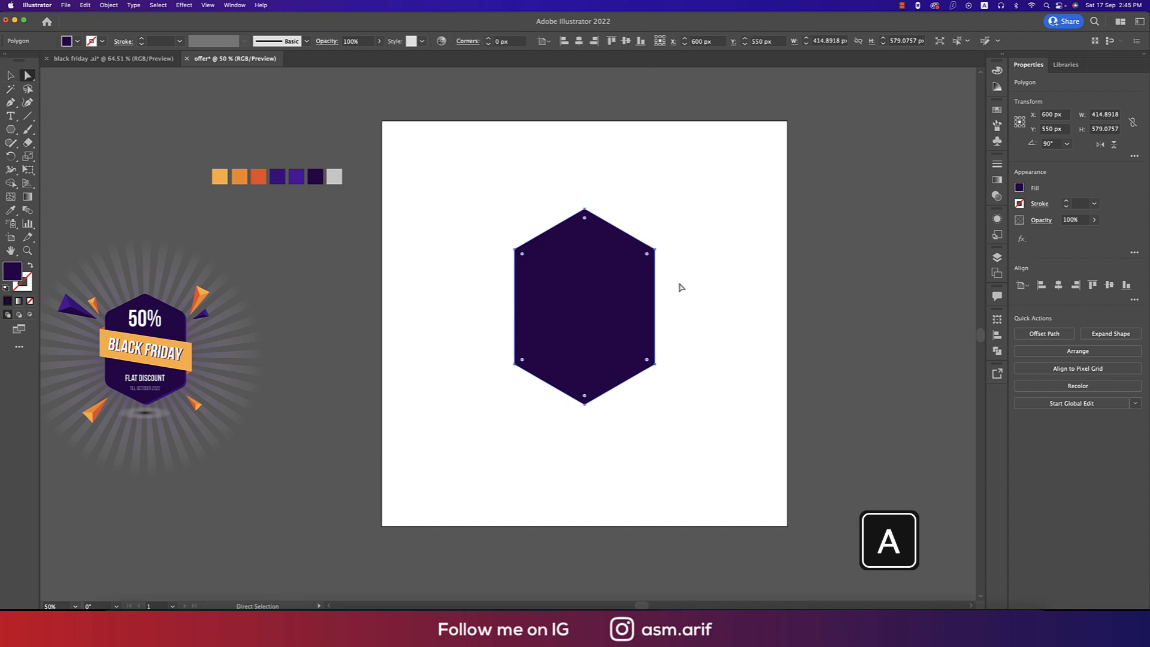
{"action": "left_click_drag", "start_coordinate": [647, 255], "coordinate": [647, 258]}
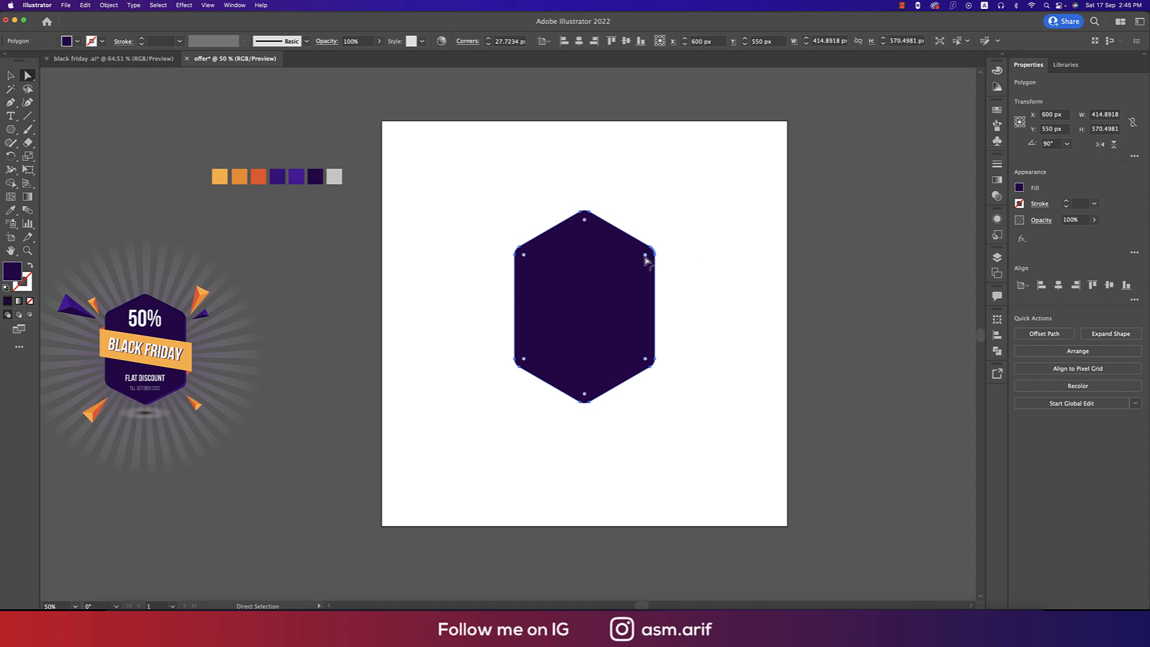
Hide the corner widgets on the hexagon and show them again.
{"action": "left_click", "coordinate": [201, 6]}
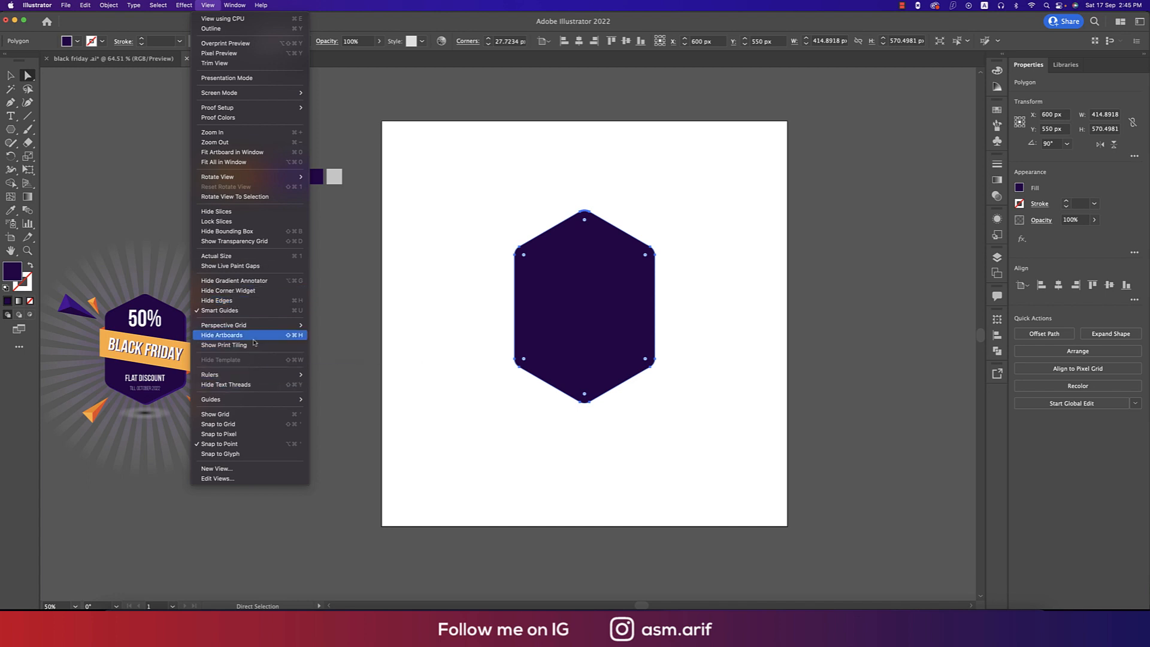
{"action": "left_click", "coordinate": [259, 293]}
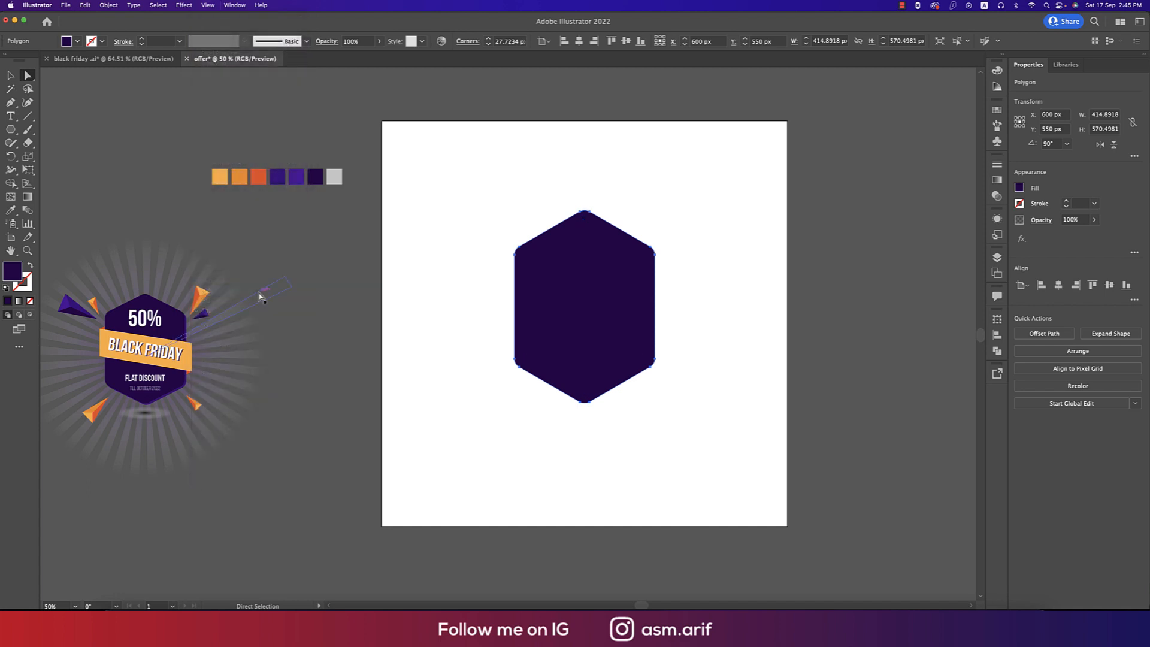
{"action": "left_click", "coordinate": [208, 6]}
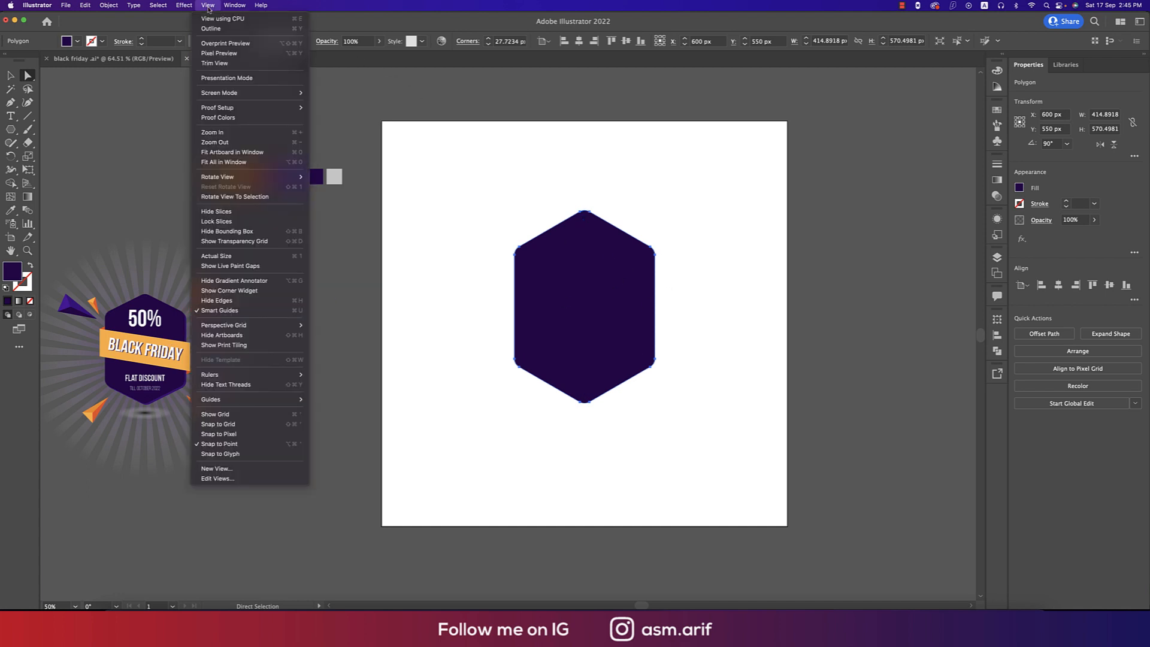
{"action": "left_click", "coordinate": [234, 290]}
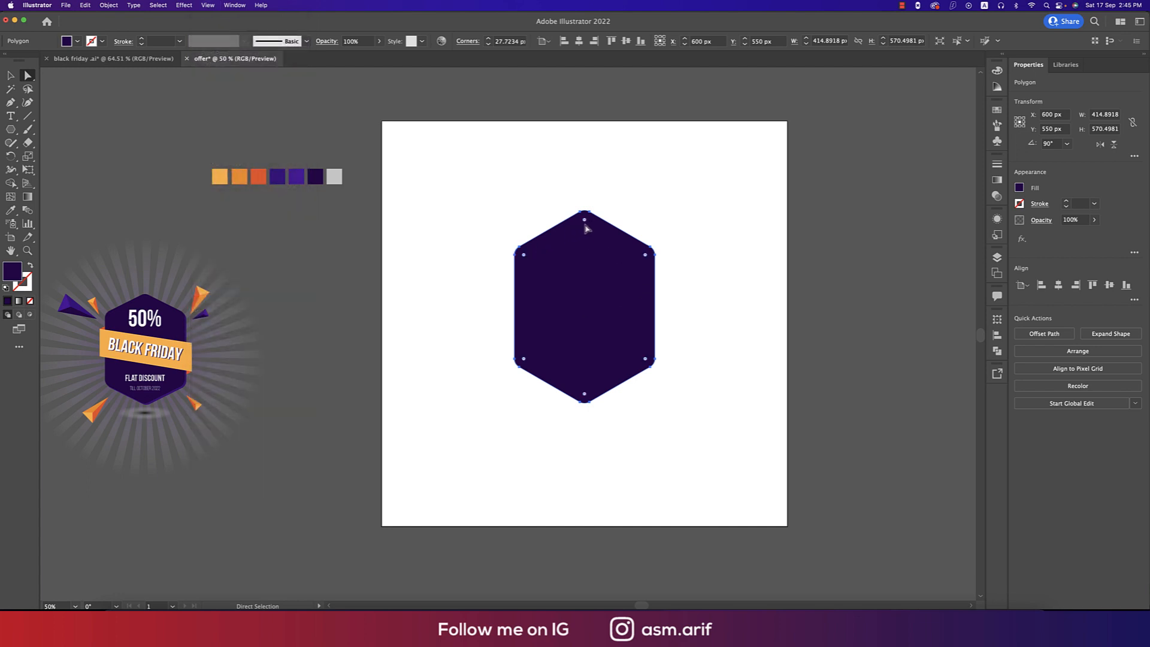
Centre the rounded hexagon vertically on the artboard.
{"action": "left_click", "coordinate": [10, 75]}
{"action": "left_click", "coordinate": [713, 274]}
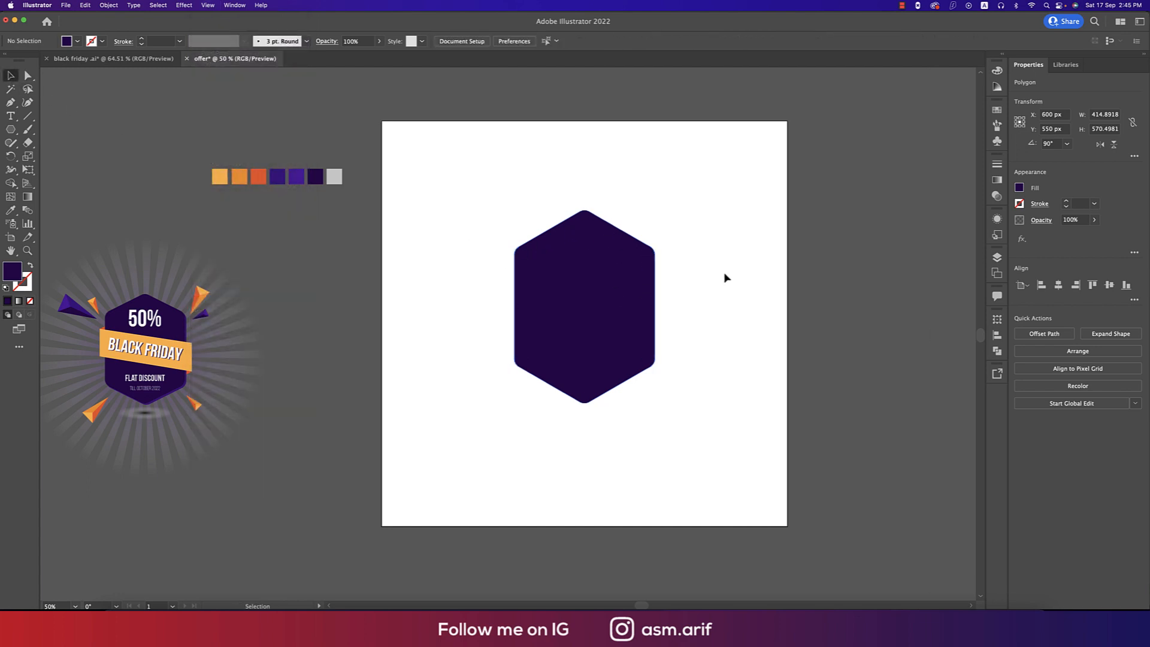
{"action": "left_click", "coordinate": [609, 318]}
{"action": "left_click", "coordinate": [753, 360]}
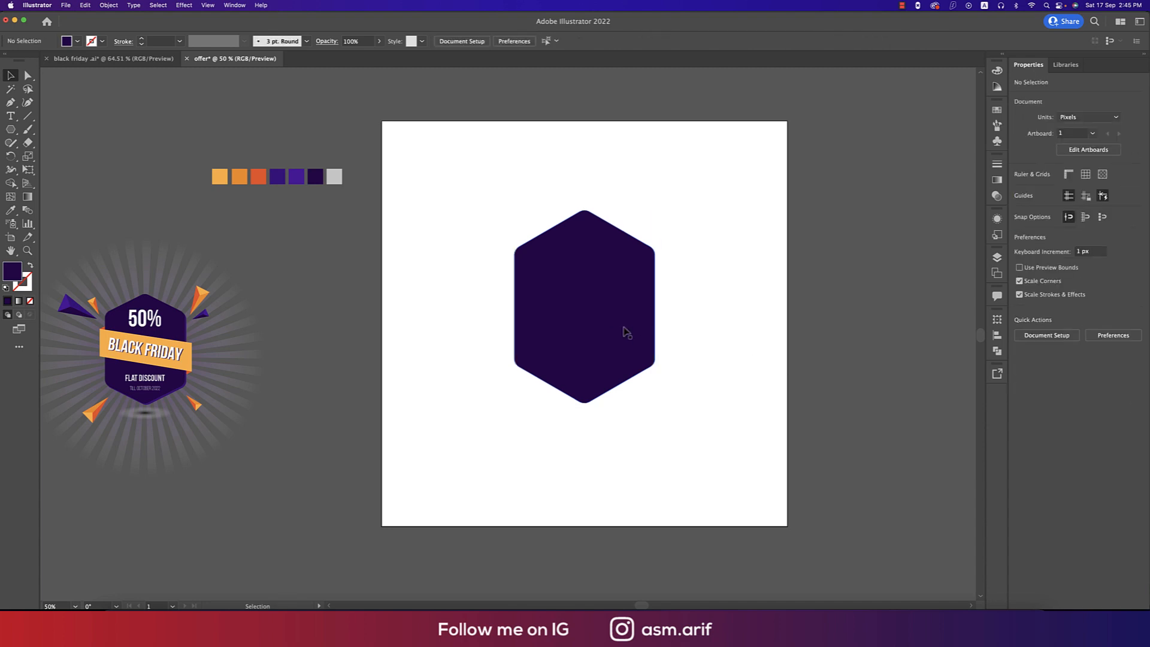
{"action": "left_click", "coordinate": [639, 319]}
{"action": "left_click", "coordinate": [548, 41]}
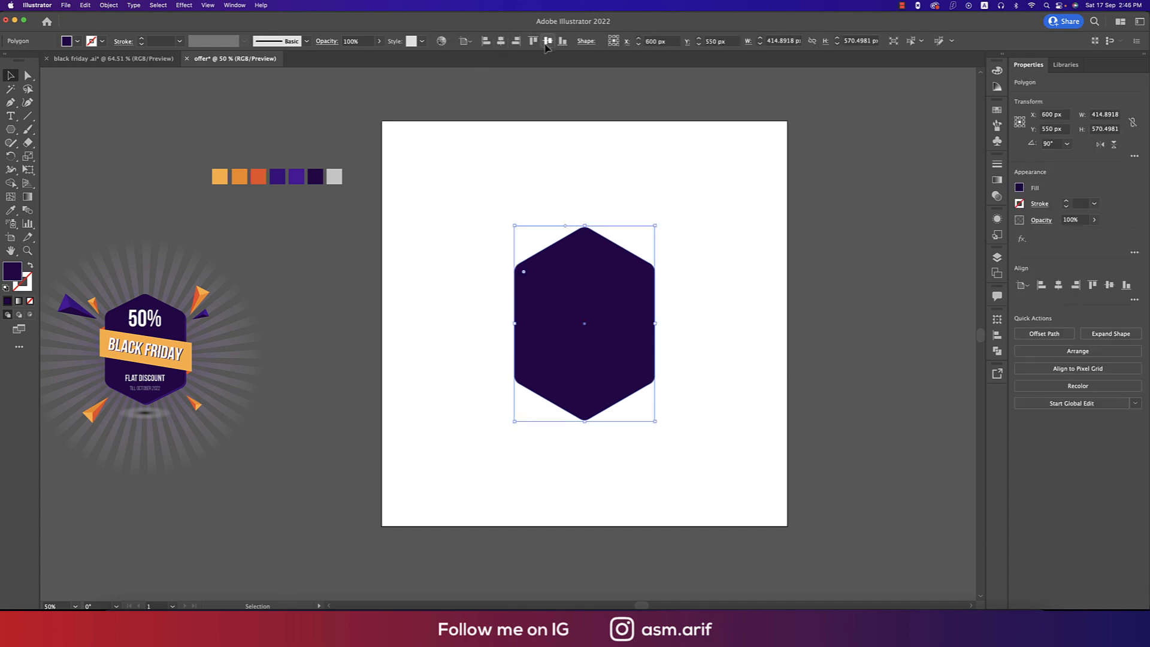
{"action": "left_click", "coordinate": [737, 276]}
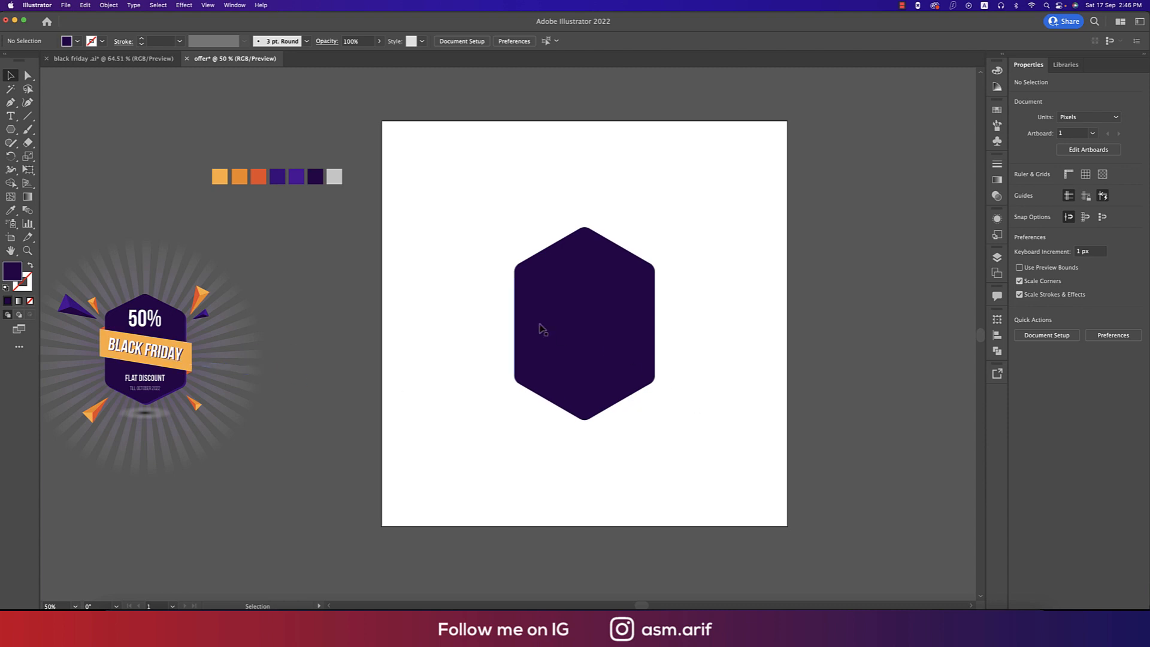
Draw a closed band about 438 px wide with the Pen tool, sloping down to the right across the hexagon and slightly overhanging both sides.
{"action": "key", "text": "p"}
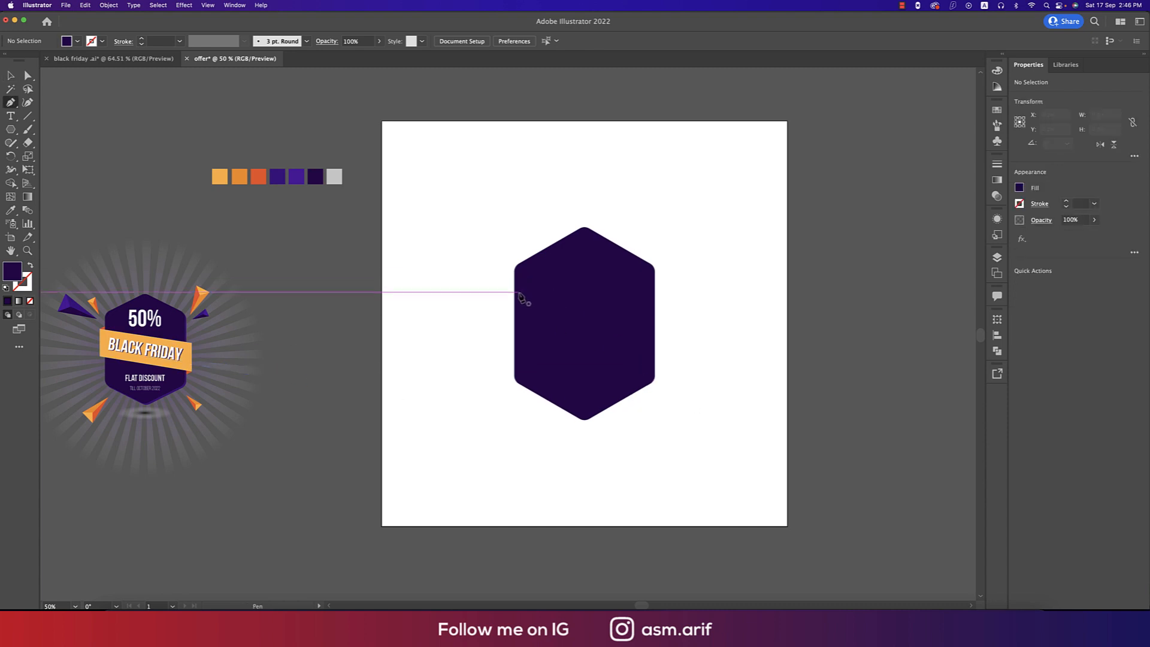
{"action": "scroll", "coordinate": [513, 295], "scroll_direction": "up", "scroll_amount": 3}
{"action": "scroll", "coordinate": [560, 314], "scroll_direction": "right", "scroll_amount": 4}
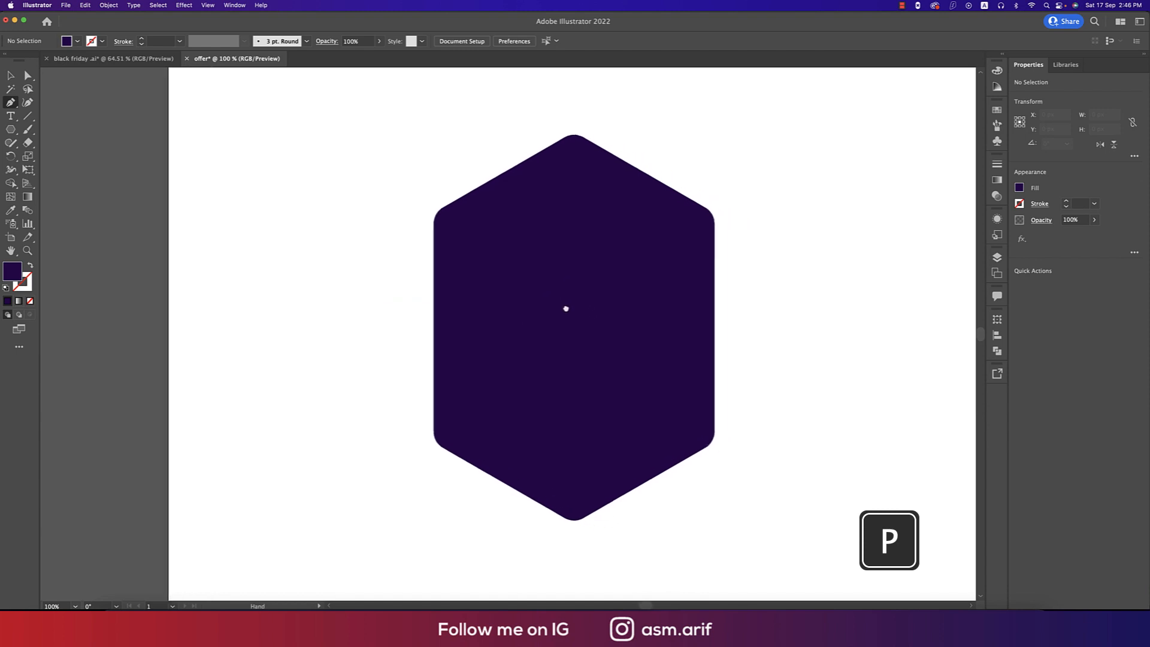
{"action": "left_click", "coordinate": [383, 256]}
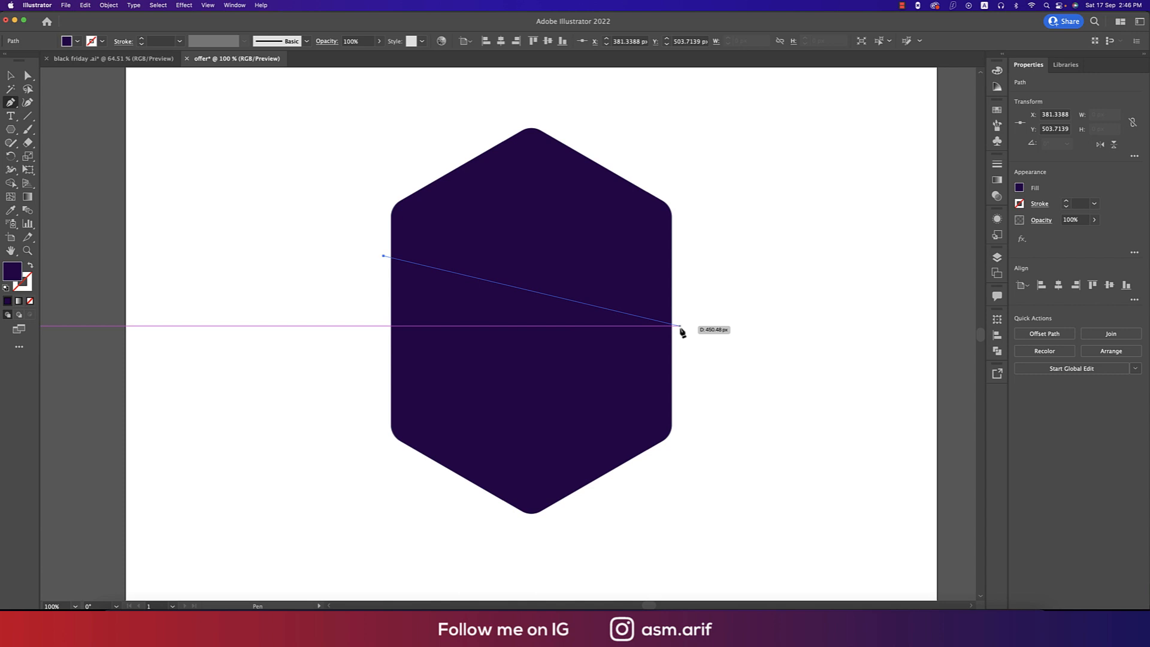
{"action": "left_click", "coordinate": [680, 327]}
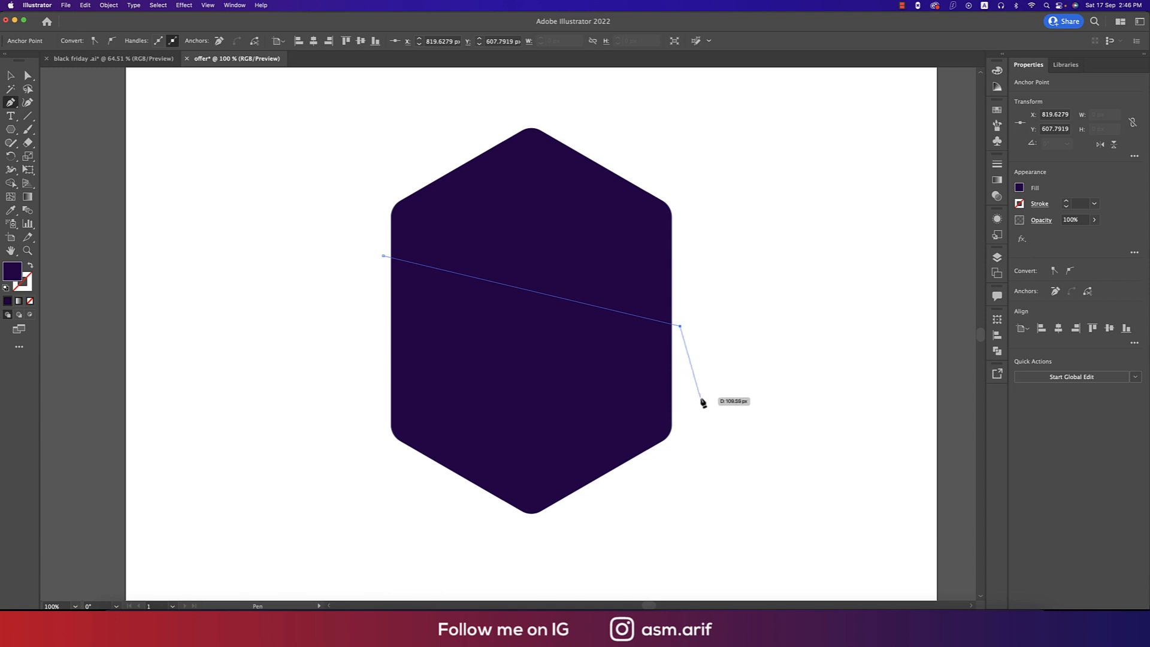
{"action": "key", "text": "shift"}
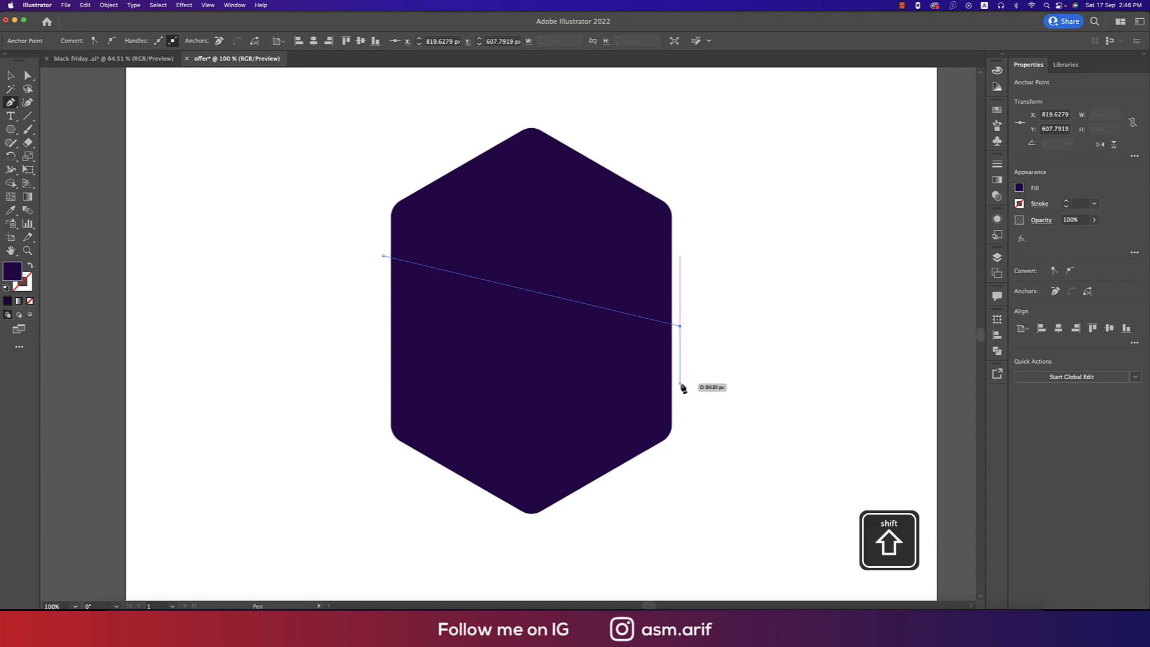
{"action": "left_click", "coordinate": [680, 386], "text": "shift"}
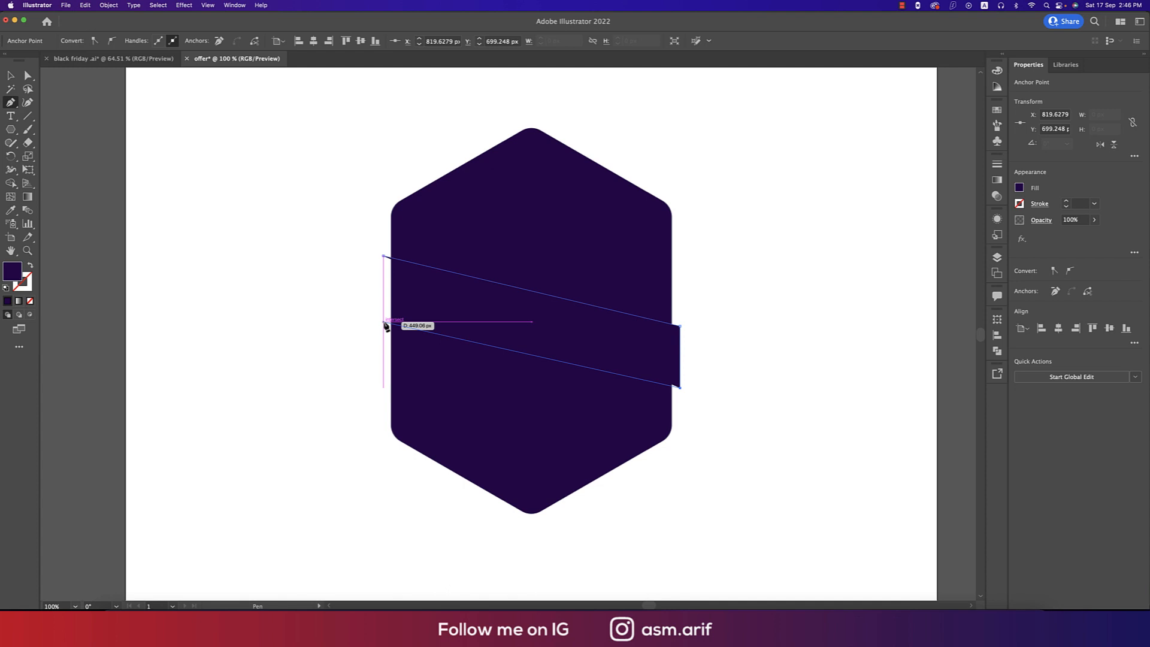
{"action": "left_click", "coordinate": [384, 322]}
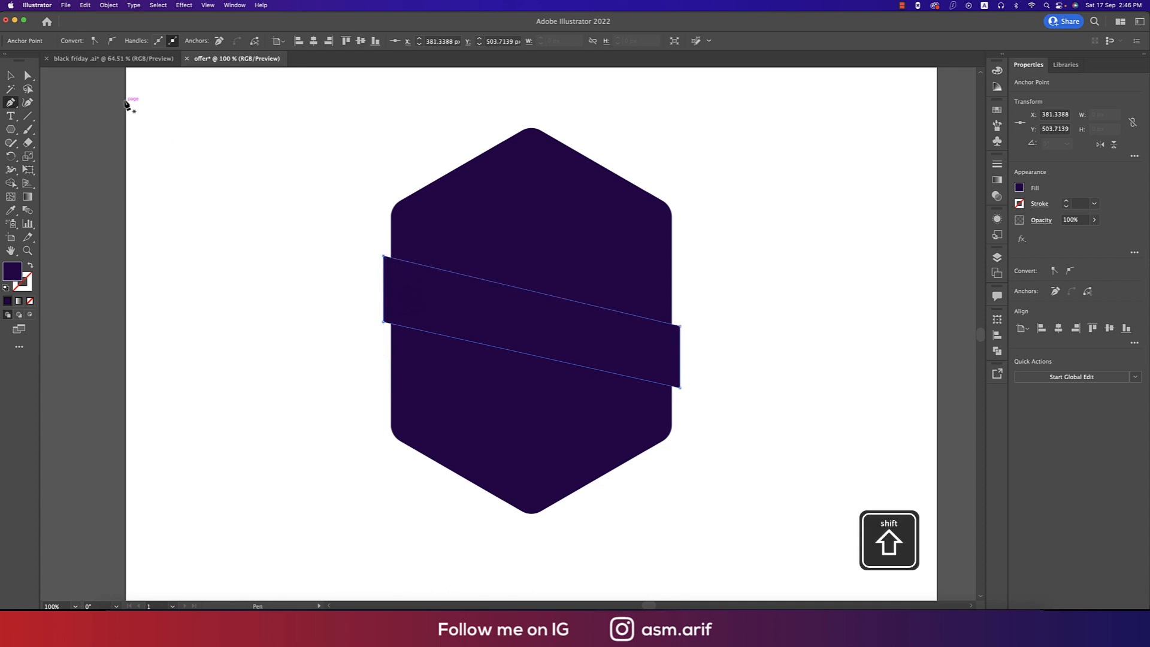
Fill the slanted band with the light orange sampled from the colour swatches.
{"action": "scroll", "coordinate": [325, 267], "scroll_direction": "down", "scroll_amount": 2}
{"action": "scroll", "coordinate": [320, 208], "scroll_direction": "left", "scroll_amount": 3}
{"action": "key", "text": "i"}
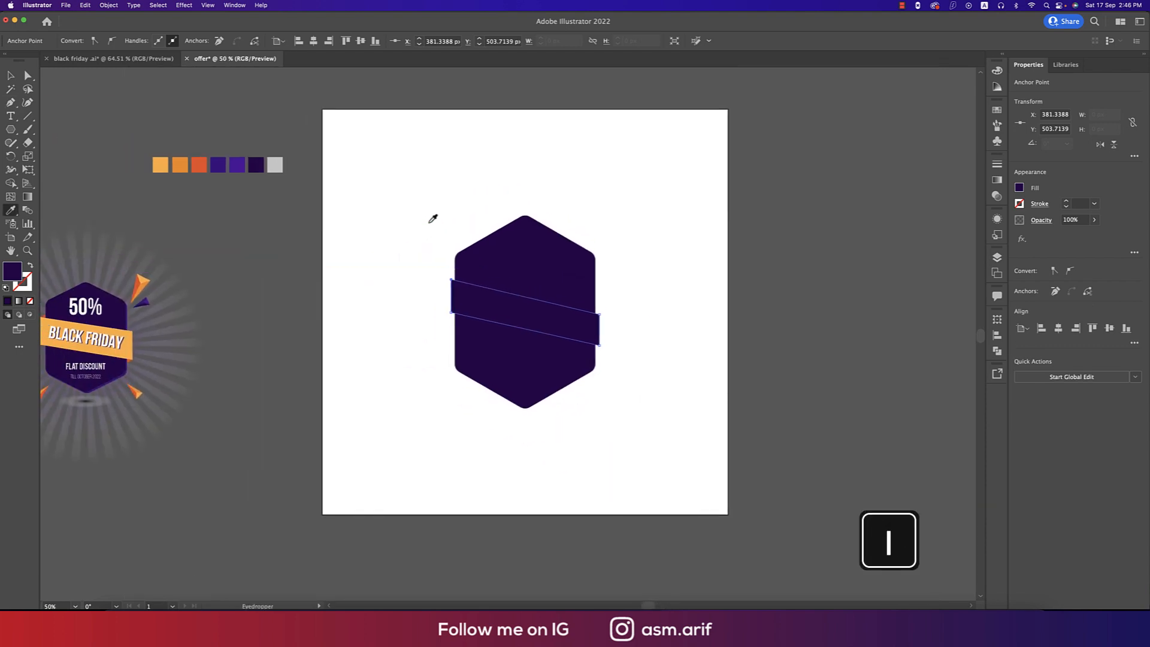
{"action": "left_click", "coordinate": [167, 162]}
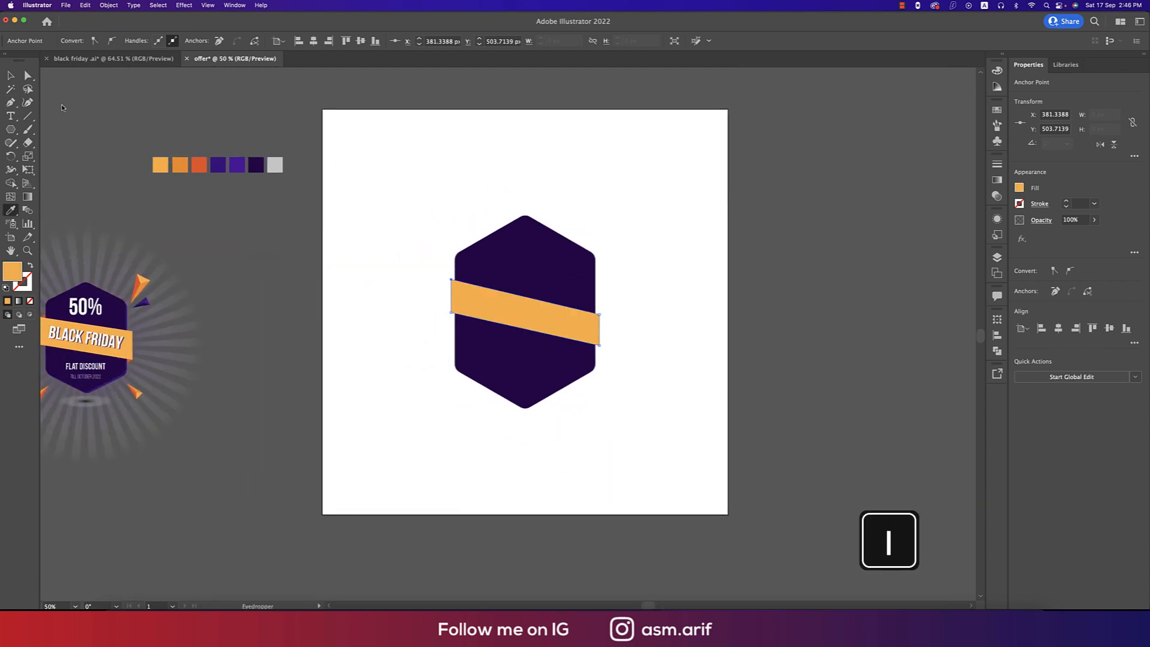
{"action": "left_click", "coordinate": [11, 75]}
{"action": "left_click", "coordinate": [431, 245]}
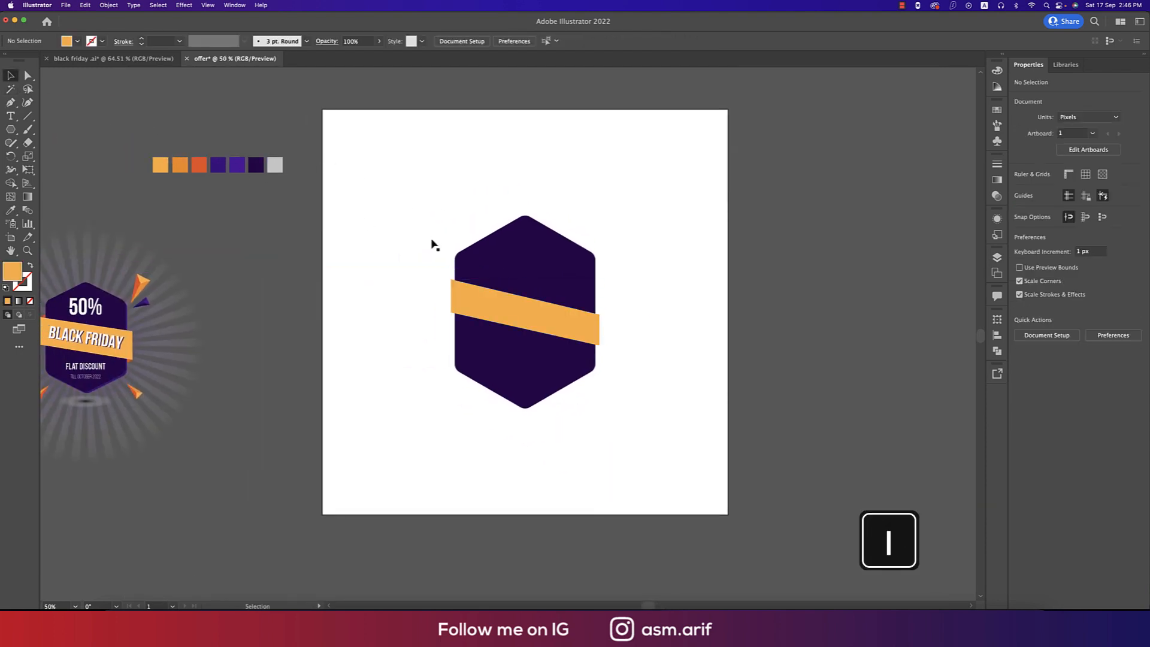
Centre the slanted orange band vertically on the hexagon, keeping the hexagon as the key object.
{"action": "left_click", "coordinate": [576, 329]}
{"action": "left_click", "coordinate": [576, 273], "text": "shift"}
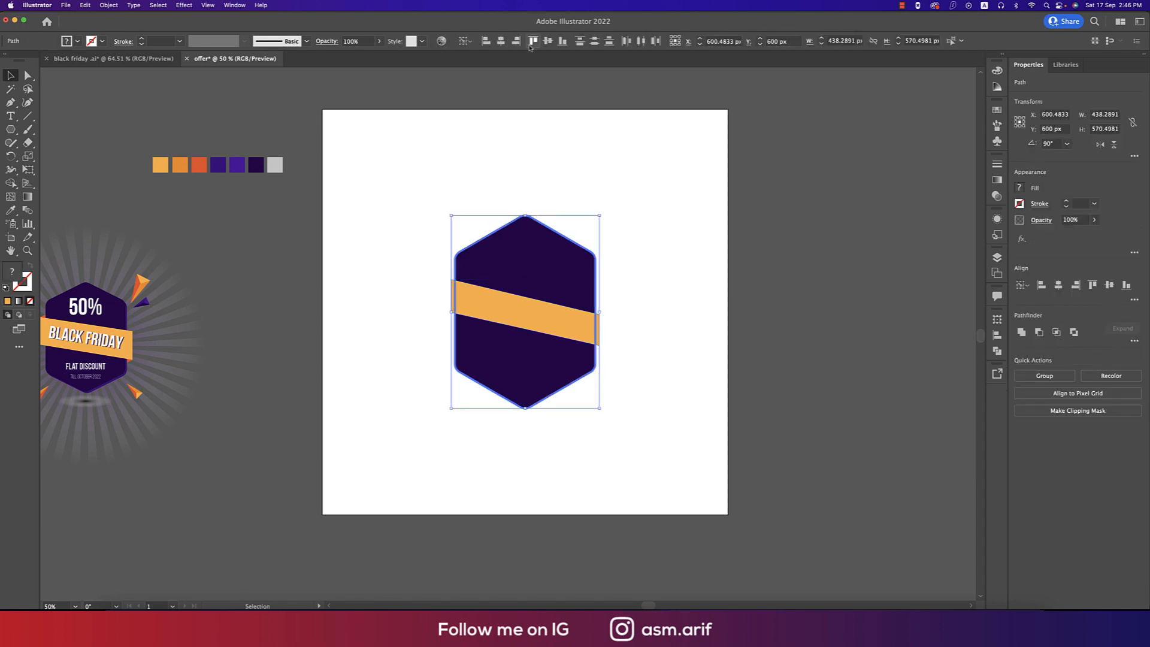
{"action": "left_click", "coordinate": [662, 284]}
{"action": "left_click_drag", "start_coordinate": [663, 277], "coordinate": [669, 272]}
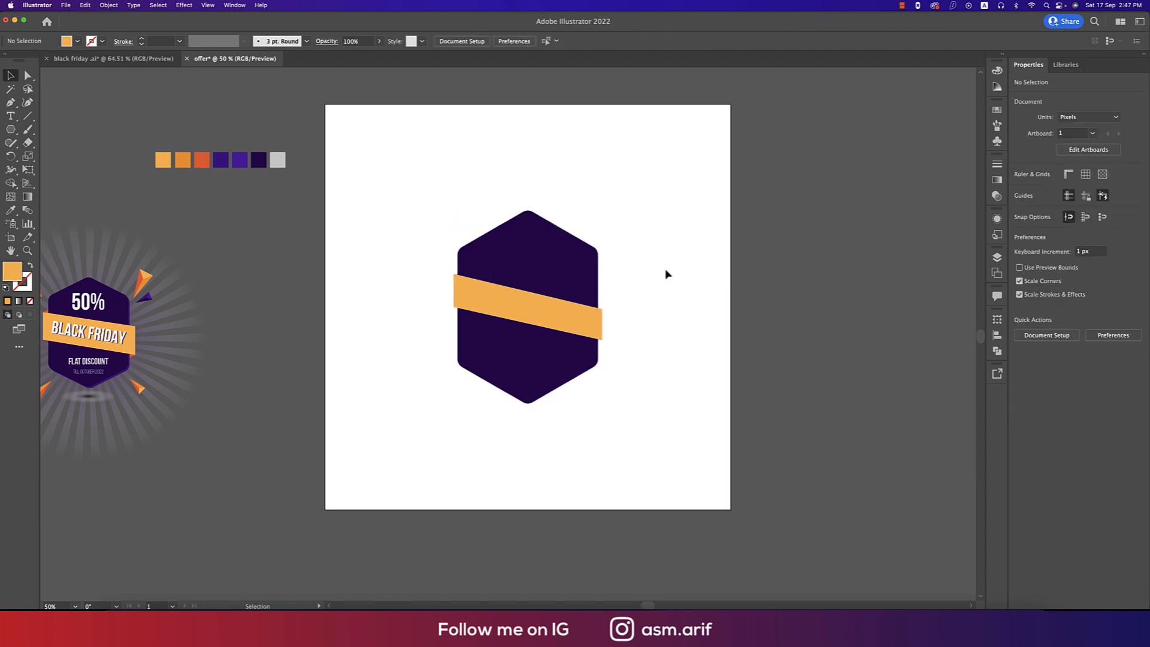
Draw a small closed triangle with the Pen tool between the band's upper left corner and the hexagon's left edge.
{"action": "key", "text": "super+equal"}
{"action": "scroll", "coordinate": [563, 309], "scroll_direction": "up", "scroll_amount": 3}
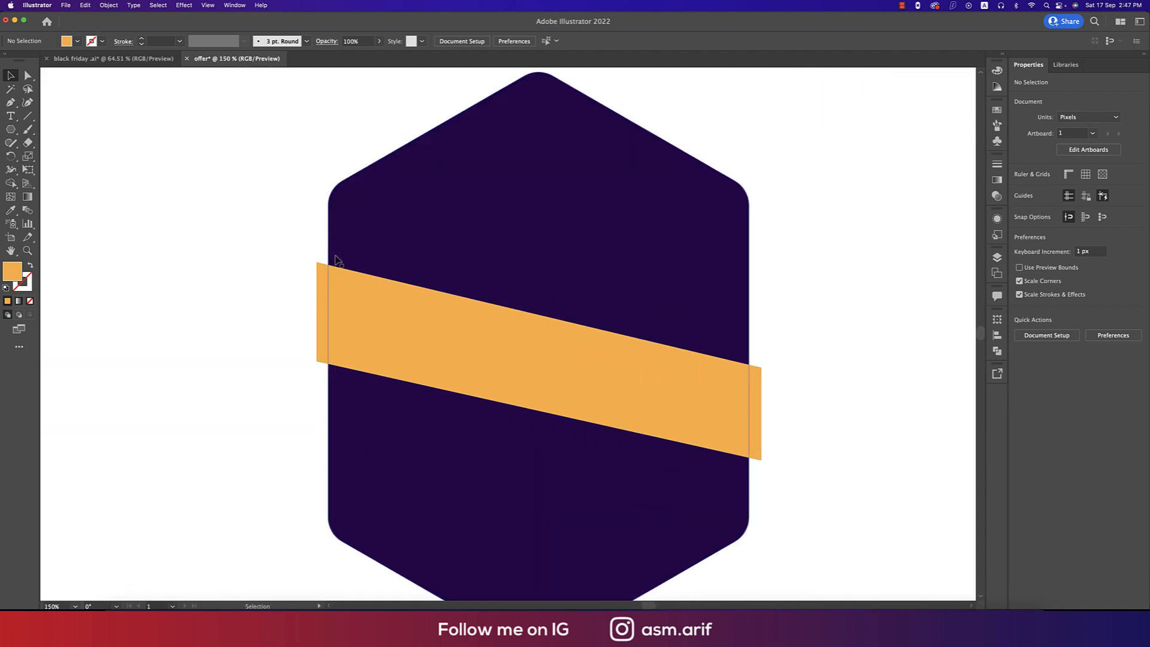
{"action": "key", "text": "p"}
{"action": "scroll", "coordinate": [290, 277], "scroll_direction": "up", "scroll_amount": 2}
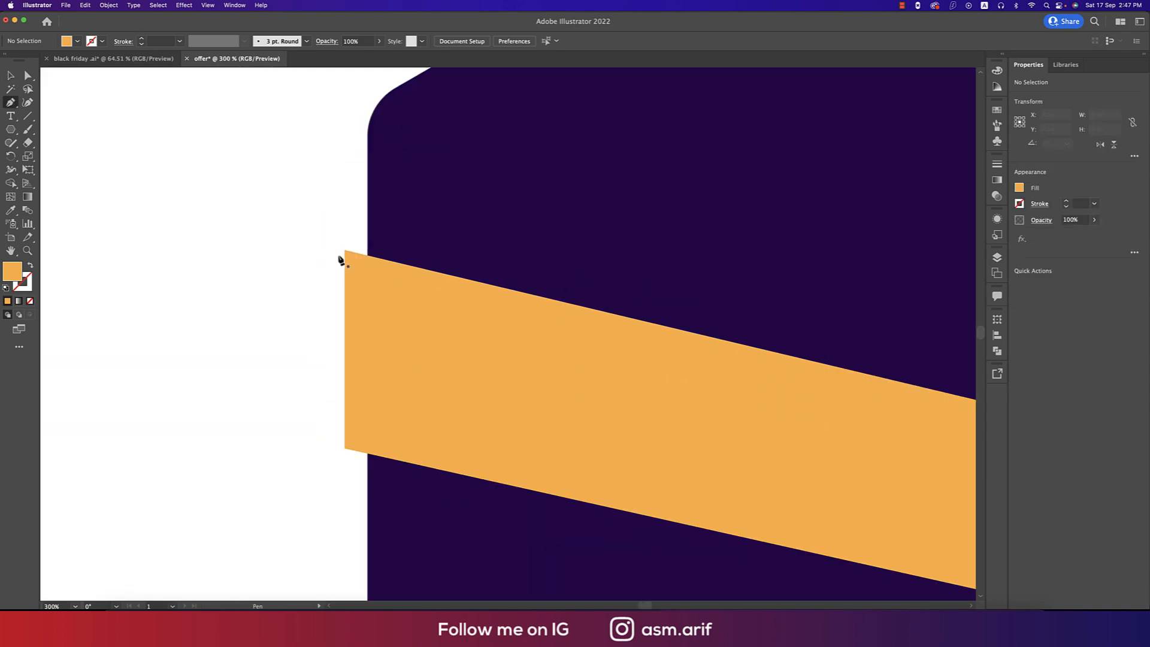
{"action": "left_click", "coordinate": [345, 251]}
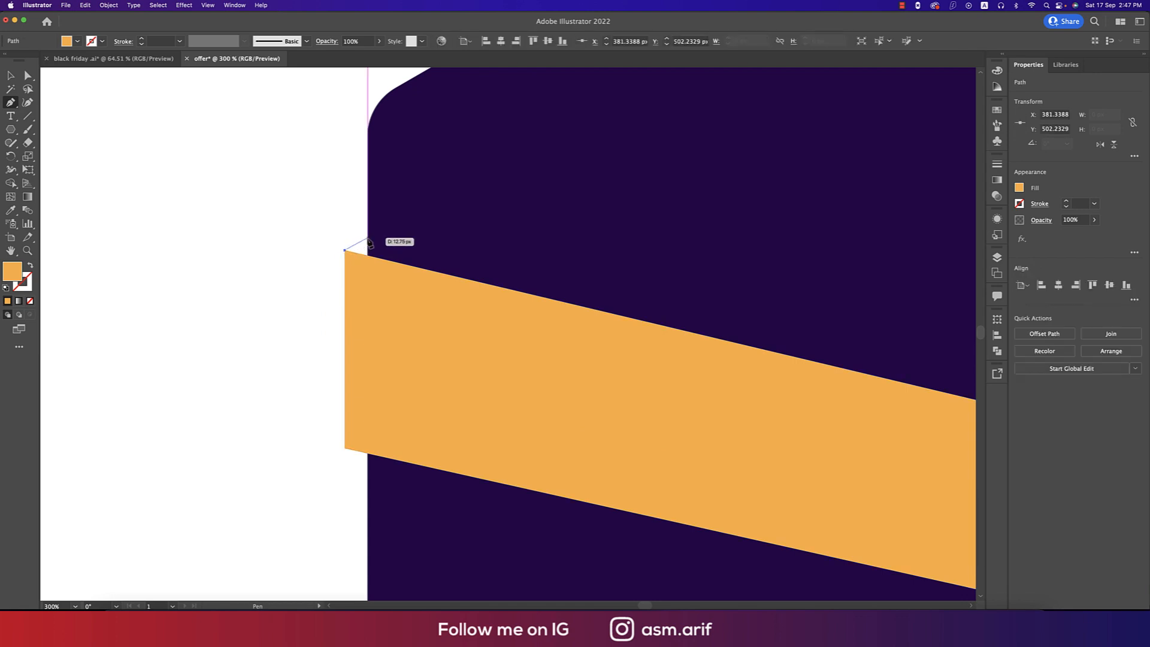
{"action": "left_click", "coordinate": [367, 239]}
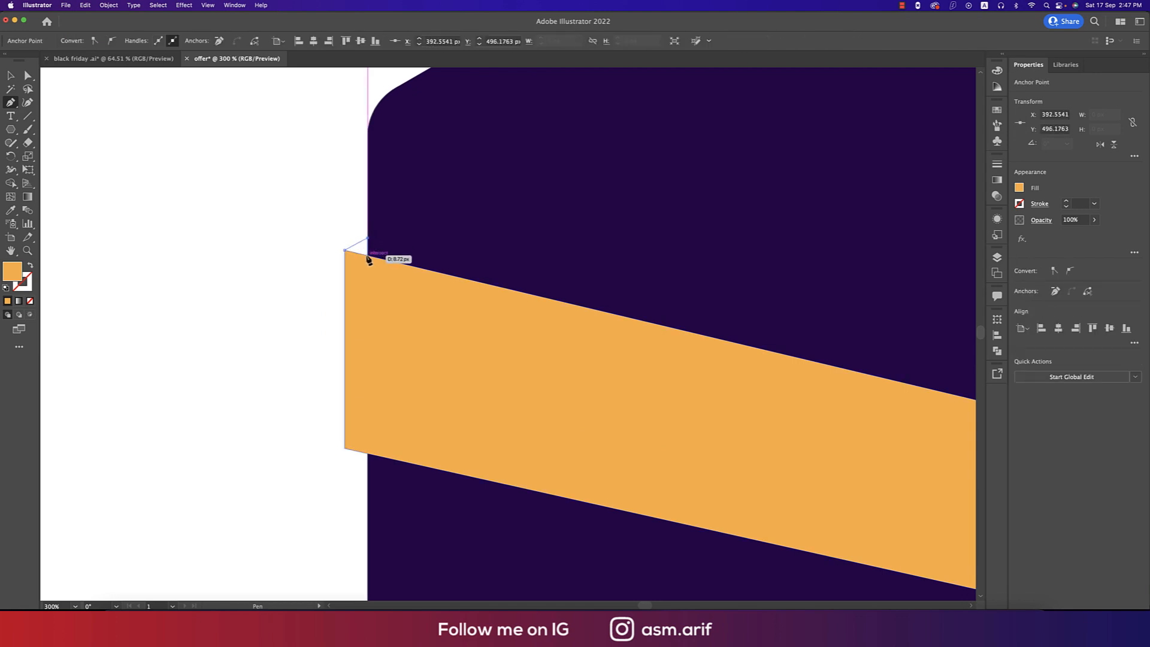
{"action": "left_click", "coordinate": [346, 249]}
{"action": "scroll", "coordinate": [386, 317], "scroll_direction": "down", "scroll_amount": 2}
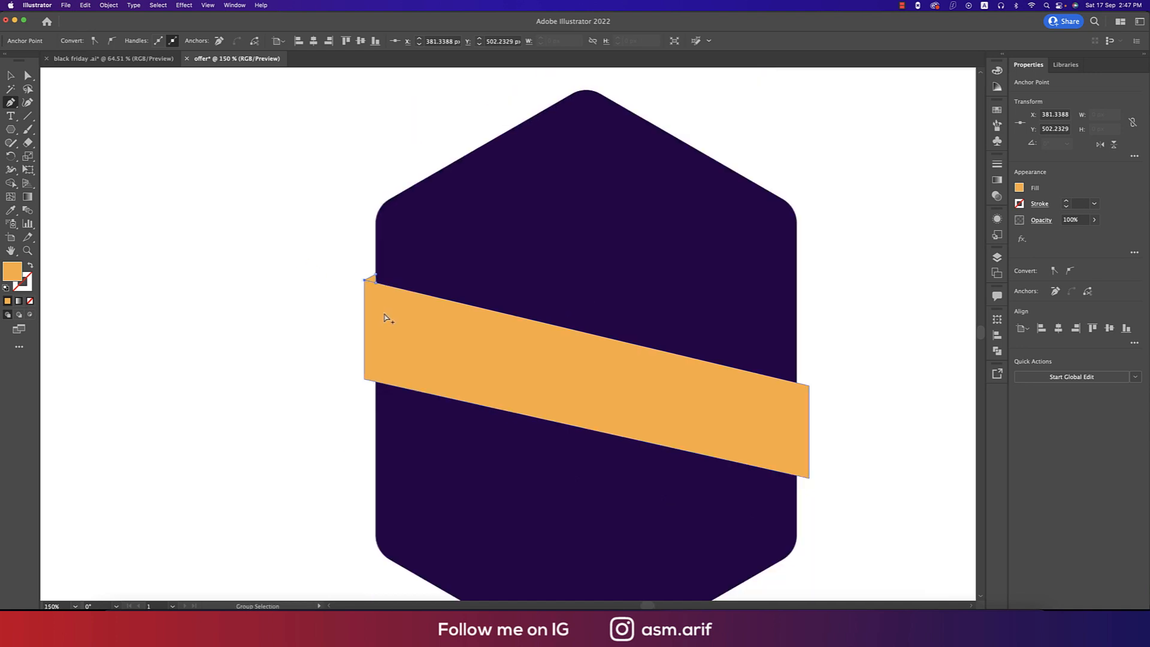
Sample the red-orange from the colour swatches as the fill for the small corner triangle.
{"action": "scroll", "coordinate": [385, 318], "scroll_direction": "down", "scroll_amount": 3}
{"action": "left_click_drag", "start_coordinate": [400, 276], "coordinate": [469, 290]}
{"action": "scroll", "coordinate": [337, 260], "scroll_direction": "up", "scroll_amount": 1}
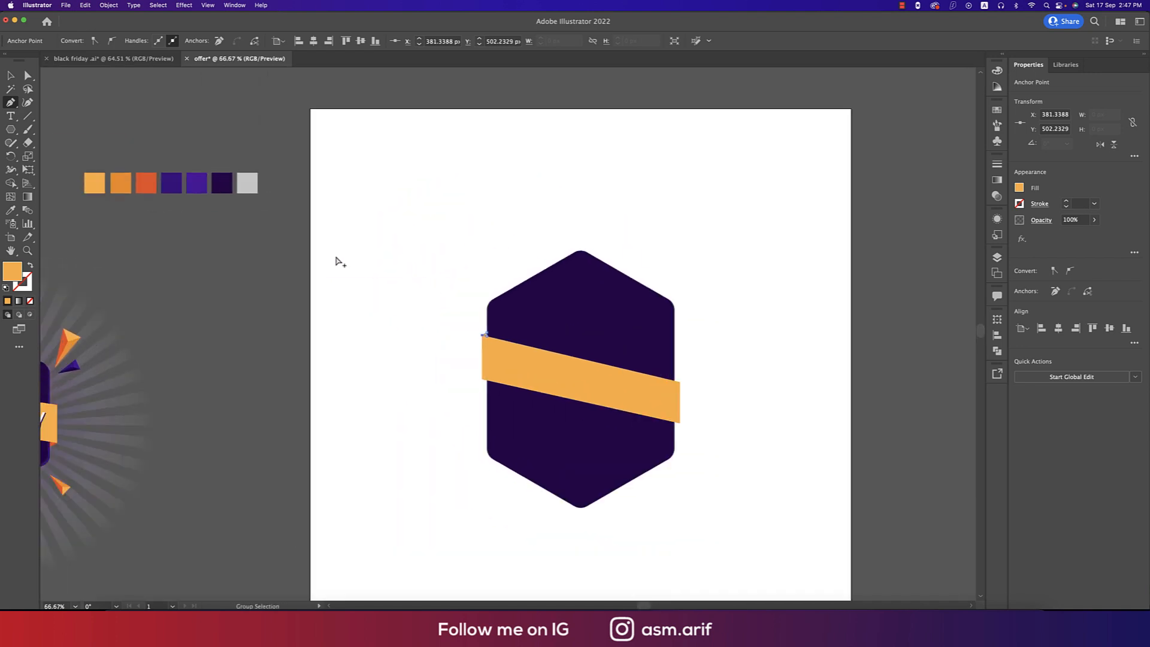
{"action": "scroll", "coordinate": [337, 261], "scroll_direction": "up", "scroll_amount": 1}
{"action": "left_click_drag", "start_coordinate": [338, 260], "coordinate": [448, 277]}
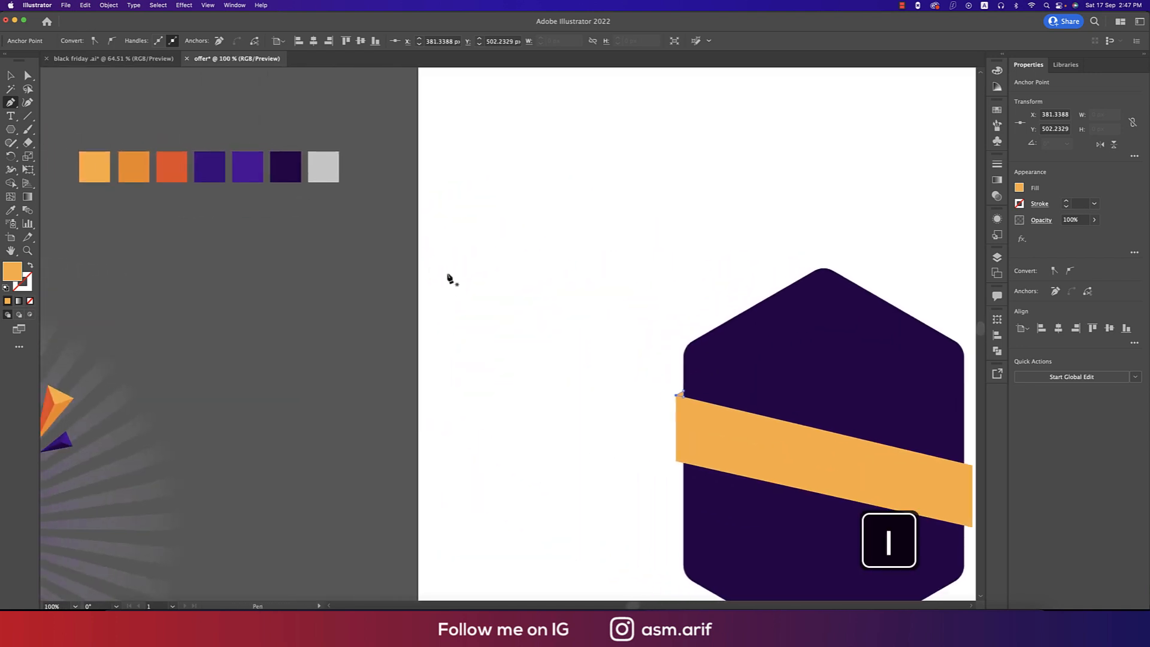
{"action": "key", "text": "i"}
{"action": "left_click", "coordinate": [171, 167]}
{"action": "left_click", "coordinate": [11, 76]}
{"action": "left_click", "coordinate": [506, 305]}
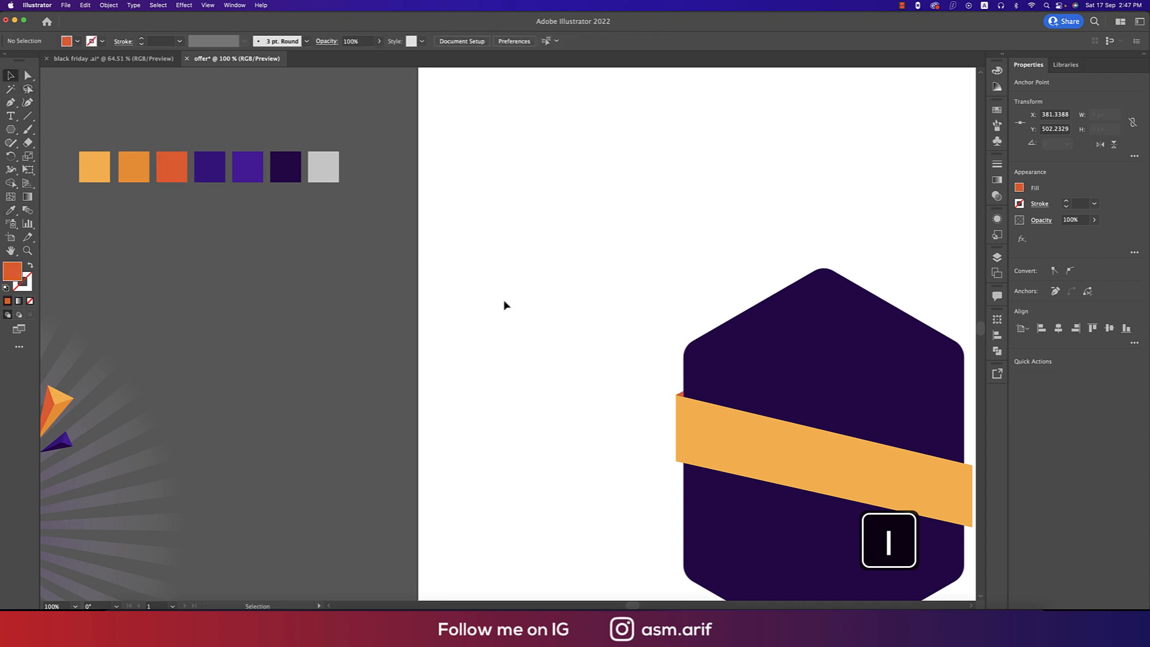
Enlarge the slanted band proportionally from its centre to about 465 px wide and 207 px high.
{"action": "left_click_drag", "start_coordinate": [540, 301], "coordinate": [369, 230]}
{"action": "scroll", "coordinate": [825, 471], "scroll_direction": "up", "scroll_amount": 1}
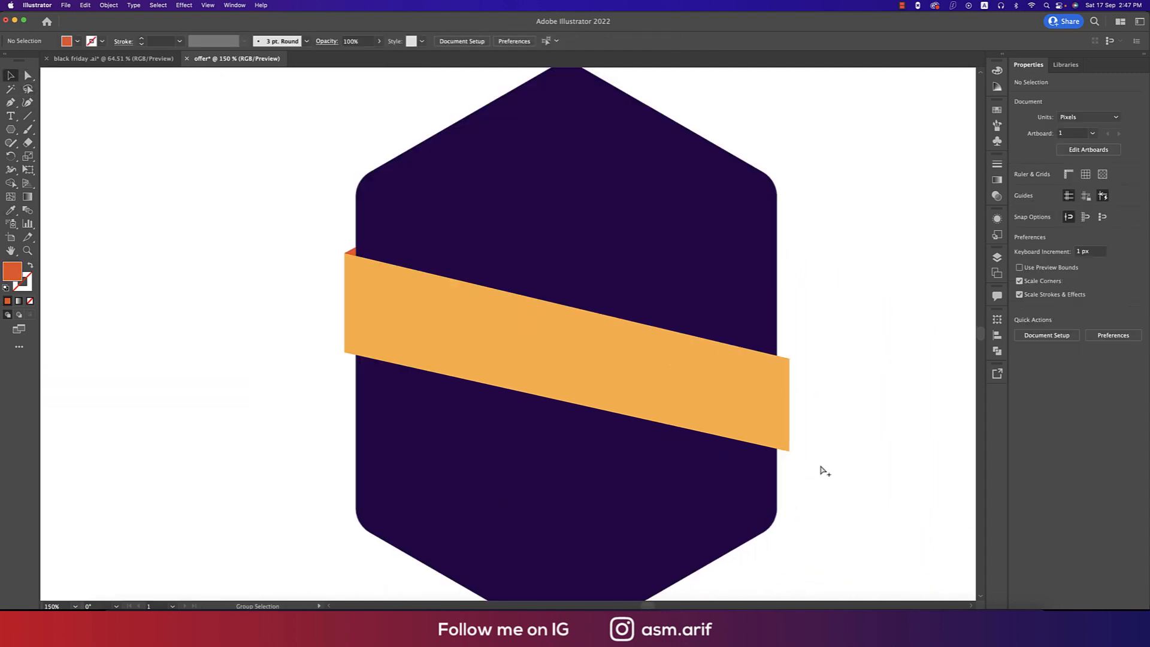
{"action": "left_click", "coordinate": [596, 375]}
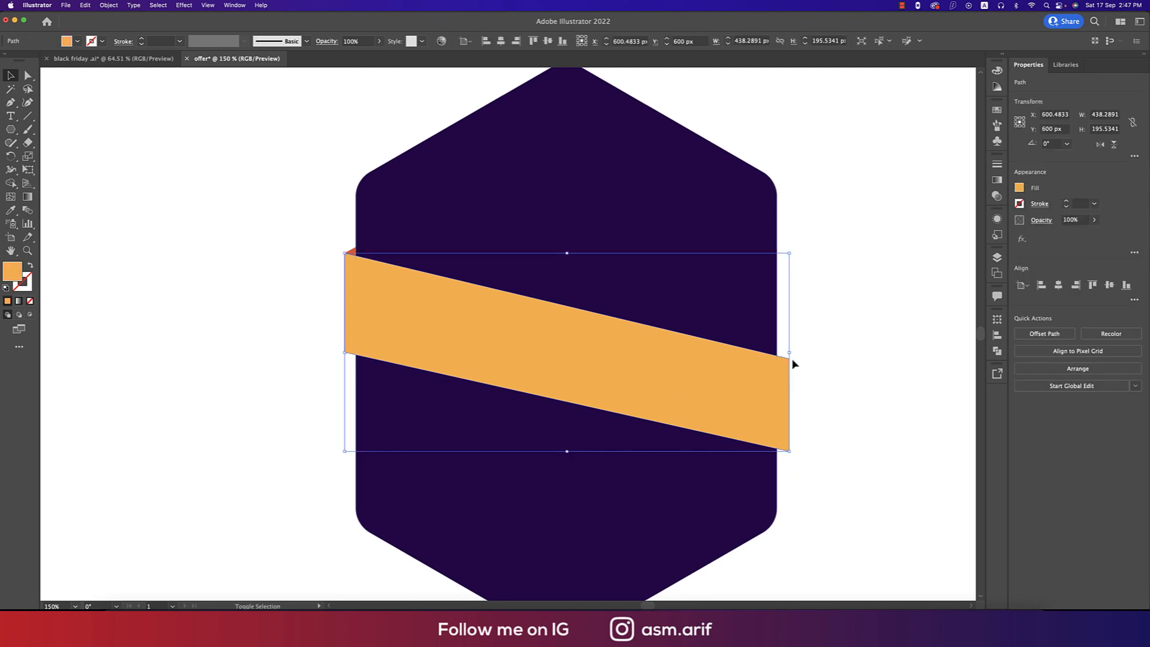
{"action": "left_click_drag", "start_coordinate": [788, 354], "coordinate": [802, 353]}
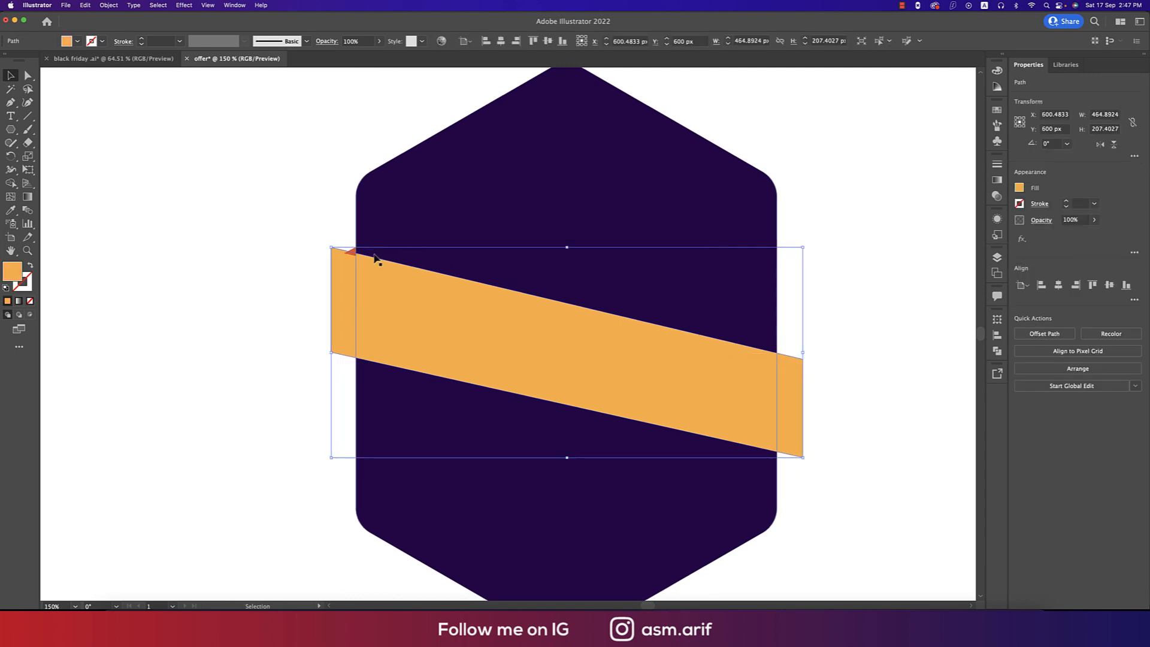
{"action": "key", "text": "BackSpace"}
{"action": "key", "text": "cmd+z"}
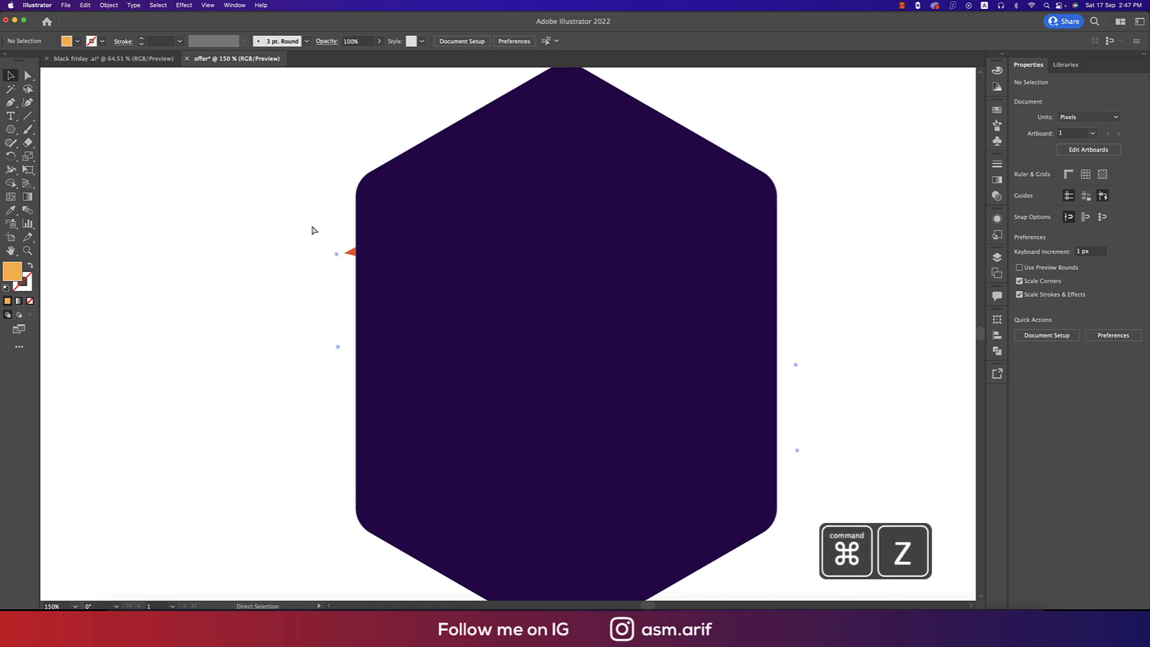
Delete the small red-orange triangle at the band's left end.
{"action": "left_click", "coordinate": [338, 224]}
{"action": "scroll", "coordinate": [338, 240], "scroll_direction": "up", "scroll_amount": 2}
{"action": "left_click", "coordinate": [368, 263]}
{"action": "key", "text": "BackSpace"}
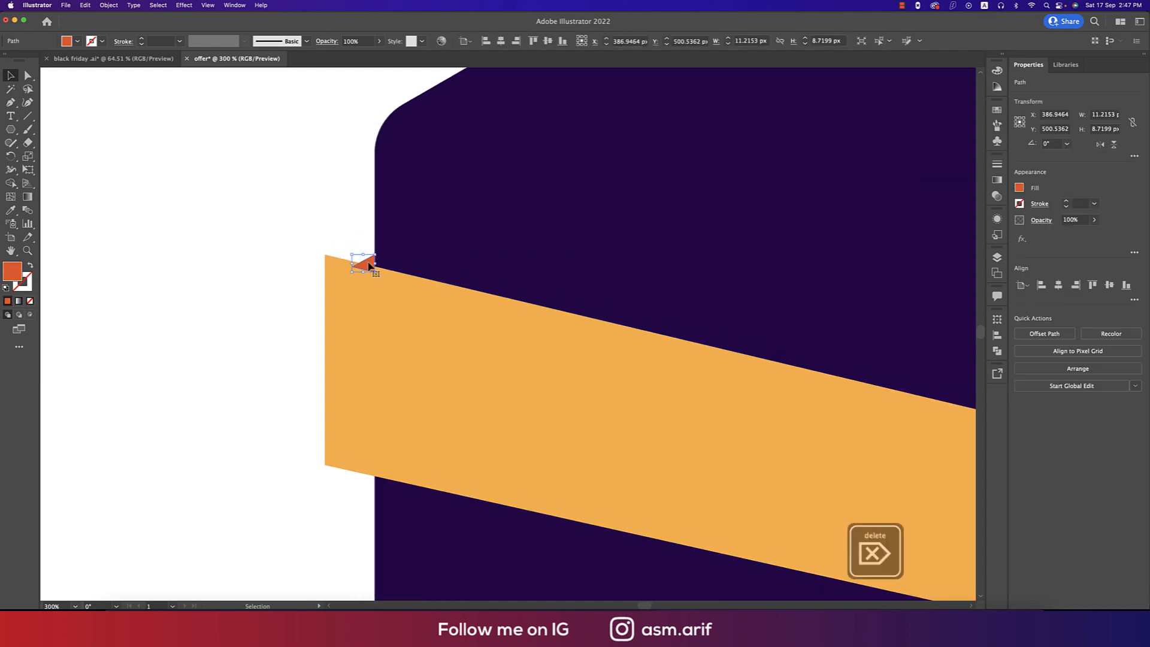
Draw a red-orange fold triangle about 25 px wide from the enlarged band's upper left corner to the hexagon's left edge.
{"action": "scroll", "coordinate": [300, 238], "scroll_direction": "down", "scroll_amount": 2}
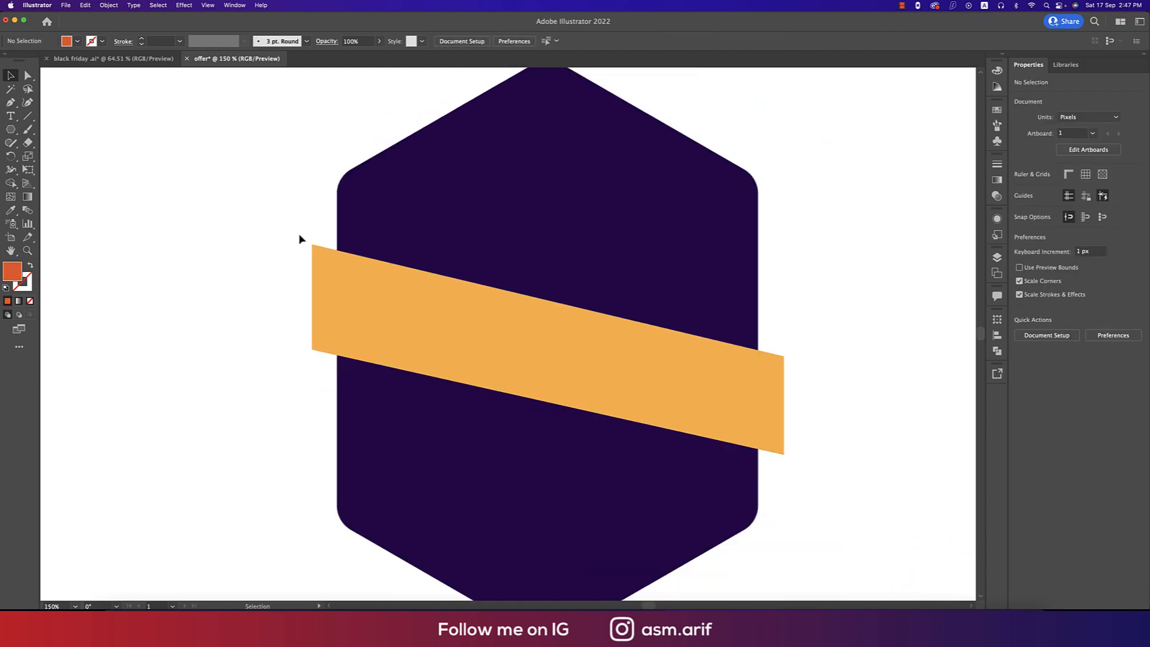
{"action": "key", "text": "p"}
{"action": "left_click", "coordinate": [312, 244]}
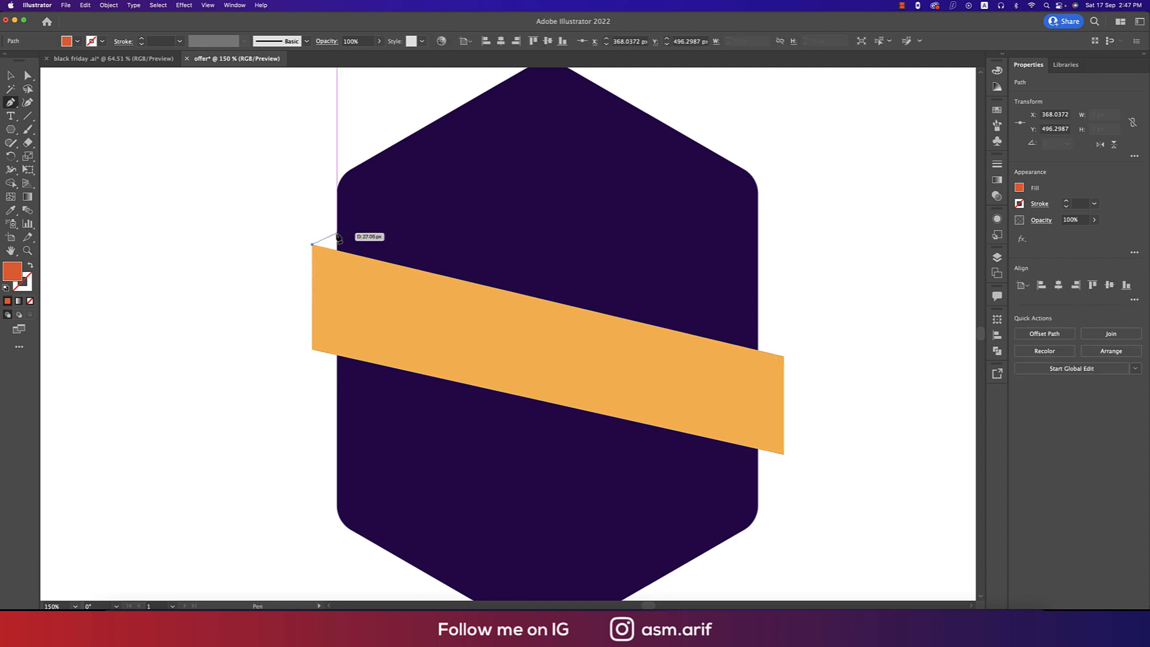
{"action": "left_click", "coordinate": [337, 232]}
{"action": "left_click", "coordinate": [337, 250]}
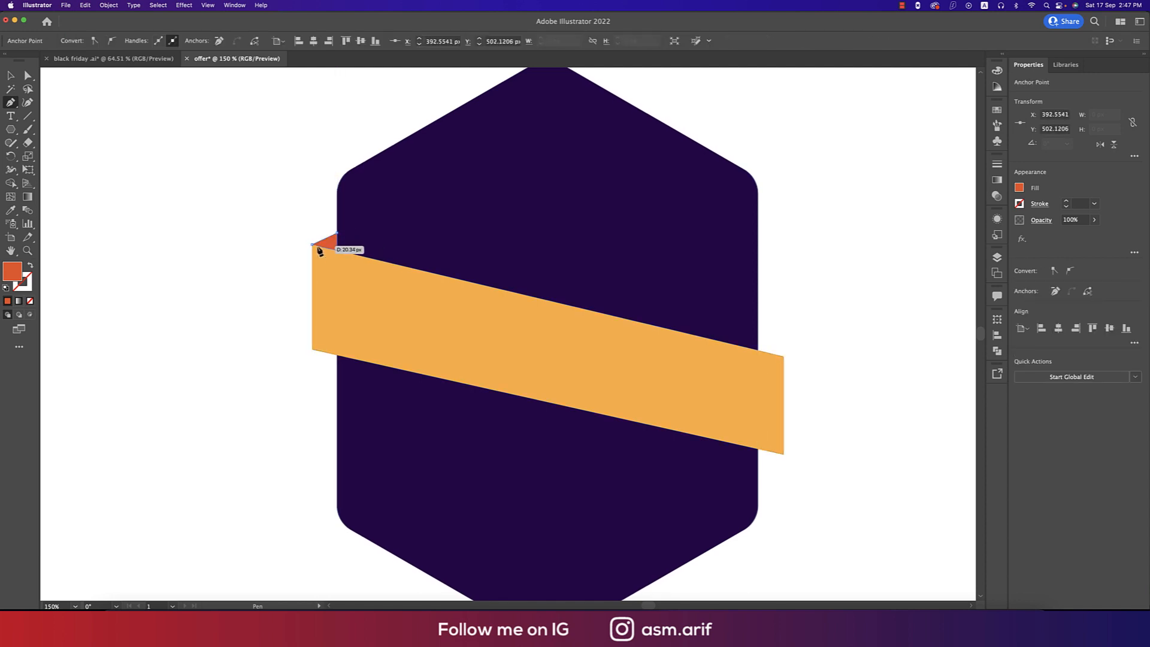
{"action": "left_click", "coordinate": [312, 244]}
{"action": "left_click", "coordinate": [11, 76]}
{"action": "left_click", "coordinate": [201, 225]}
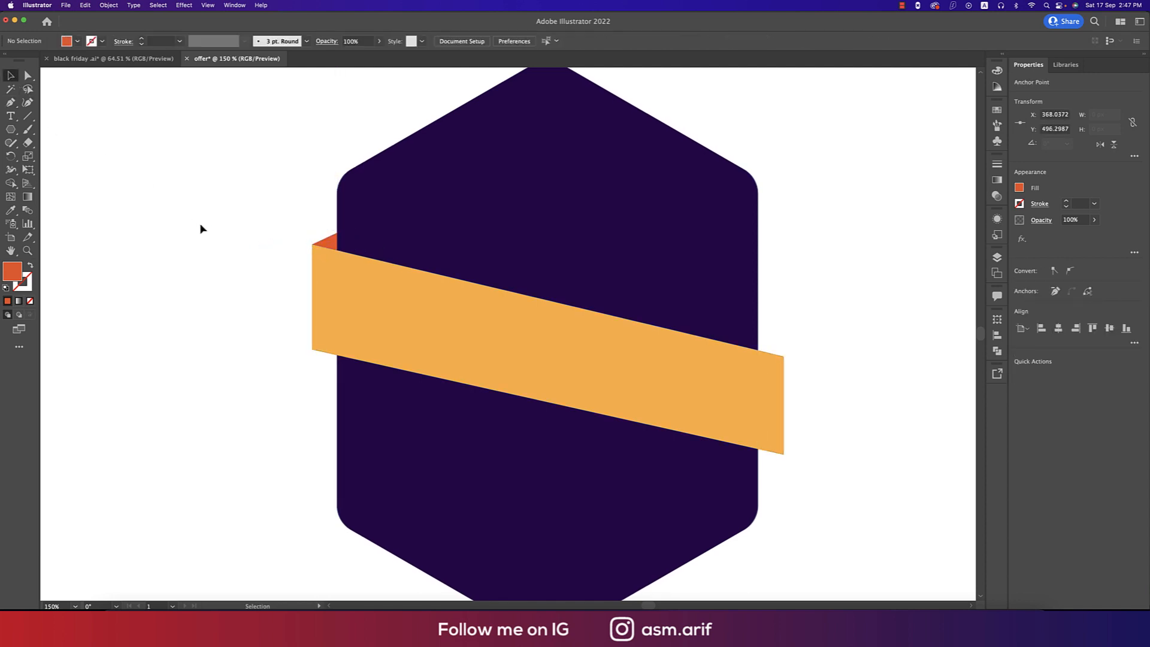
Draw a matching red-orange fold triangle about 15 px high between the band's lower right corner and the hexagon's right edge.
{"action": "scroll", "coordinate": [458, 353], "scroll_direction": "down", "scroll_amount": 5}
{"action": "scroll", "coordinate": [674, 386], "scroll_direction": "up", "scroll_amount": 3}
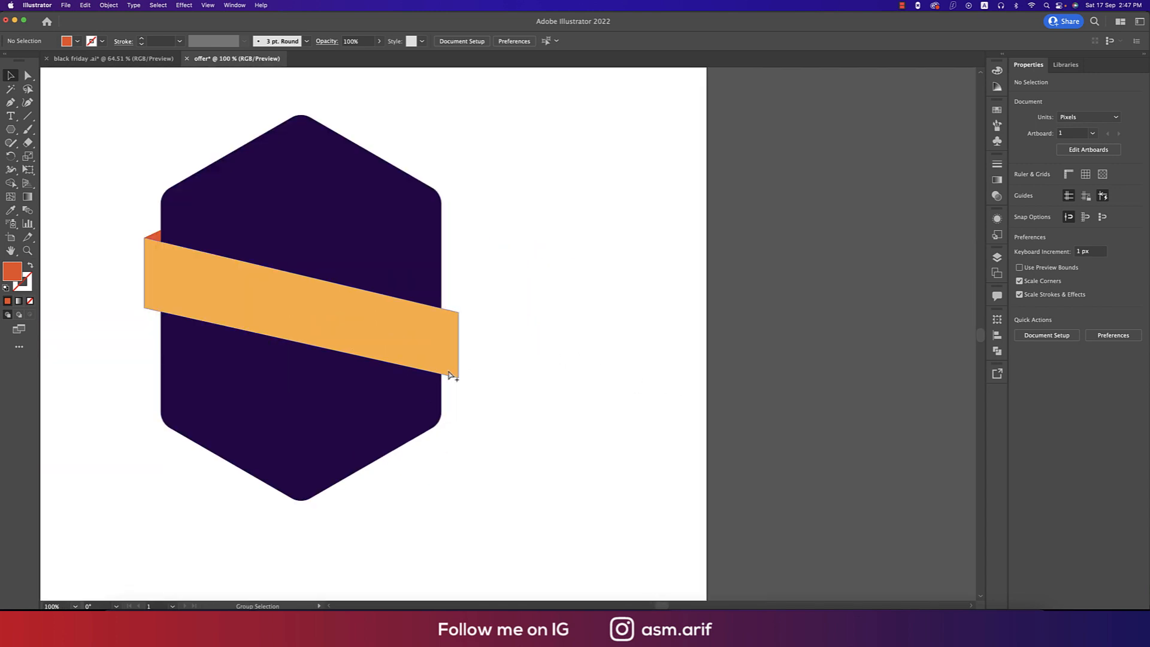
{"action": "scroll", "coordinate": [452, 376], "scroll_direction": "up", "scroll_amount": 1}
{"action": "scroll", "coordinate": [563, 359], "scroll_direction": "left", "scroll_amount": 3}
{"action": "key", "text": "p"}
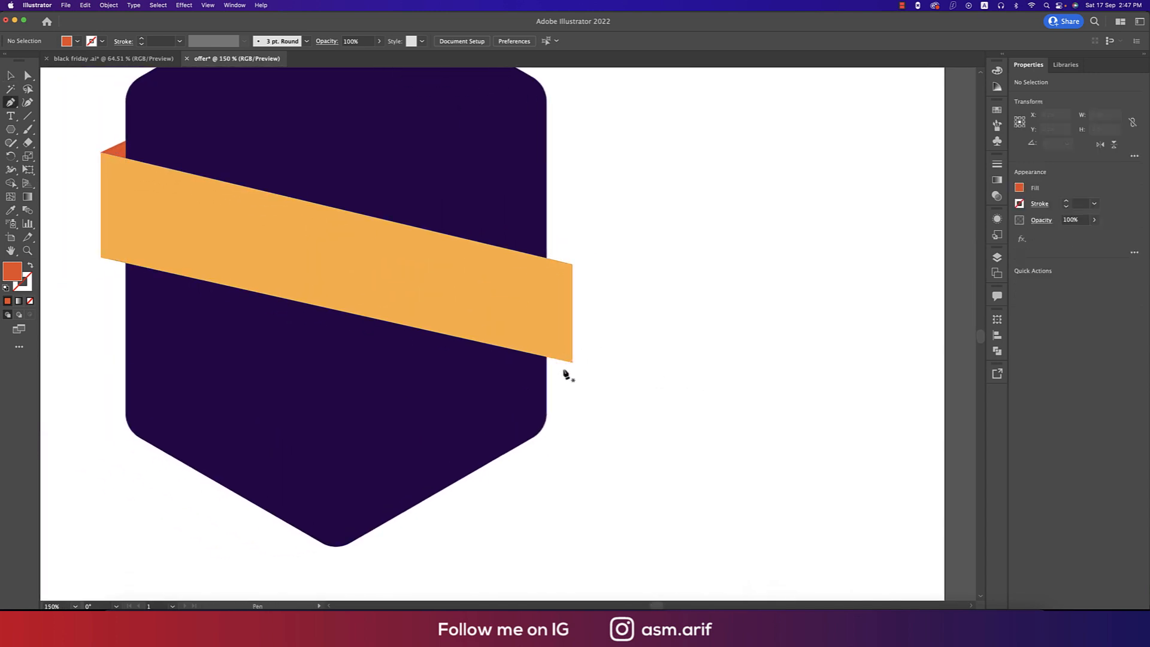
{"action": "left_click", "coordinate": [571, 362]}
{"action": "left_click", "coordinate": [546, 372]}
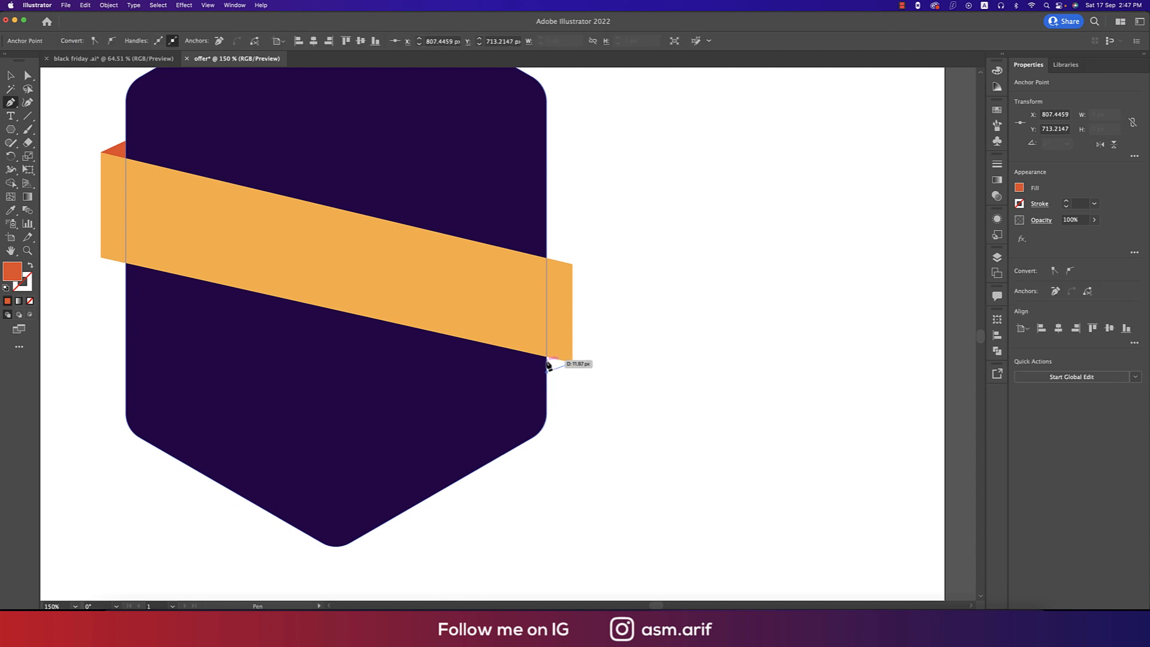
{"action": "left_click", "coordinate": [546, 358]}
{"action": "left_click", "coordinate": [572, 363]}
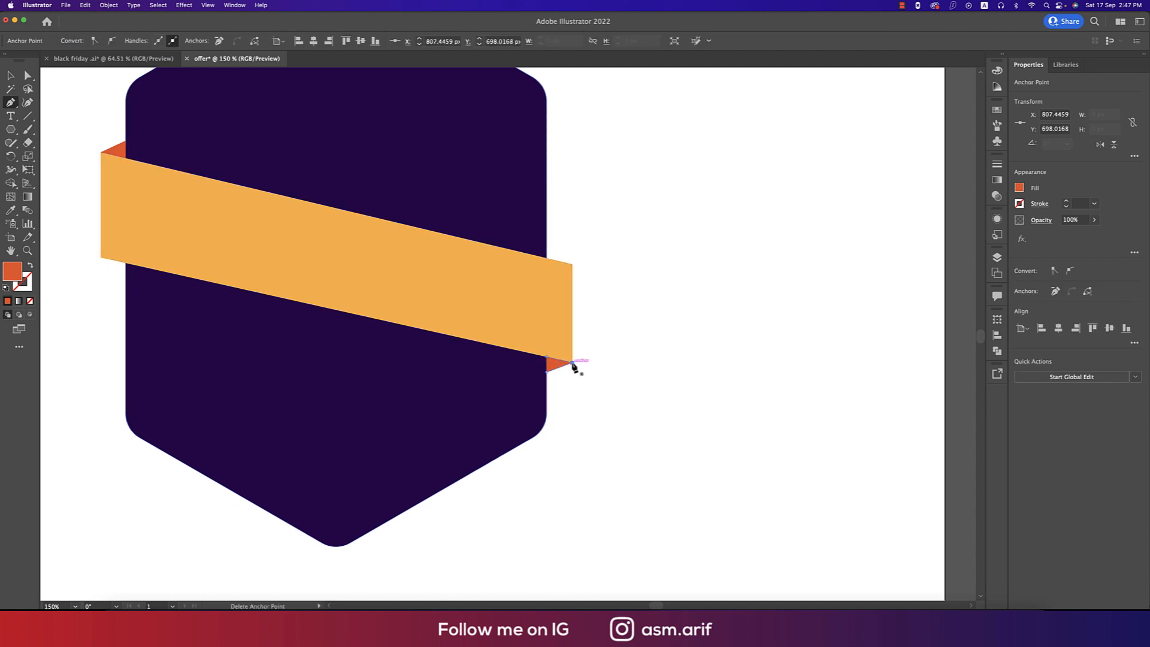
{"action": "key", "text": "v"}
{"action": "left_click", "coordinate": [652, 390]}
Group the slanted band with its two red-orange fold triangles.
{"action": "key", "text": "super+0"}
{"action": "mouse_move", "coordinate": [654, 392]}
{"action": "left_mouse_down"}
{"action": "mouse_move", "coordinate": [755, 414]}
{"action": "mouse_move", "coordinate": [648, 409]}
{"action": "left_mouse_up"}
{"action": "left_click", "coordinate": [742, 410], "text": "alt+super"}
{"action": "scroll", "coordinate": [648, 409], "scroll_direction": "up", "scroll_amount": 3}
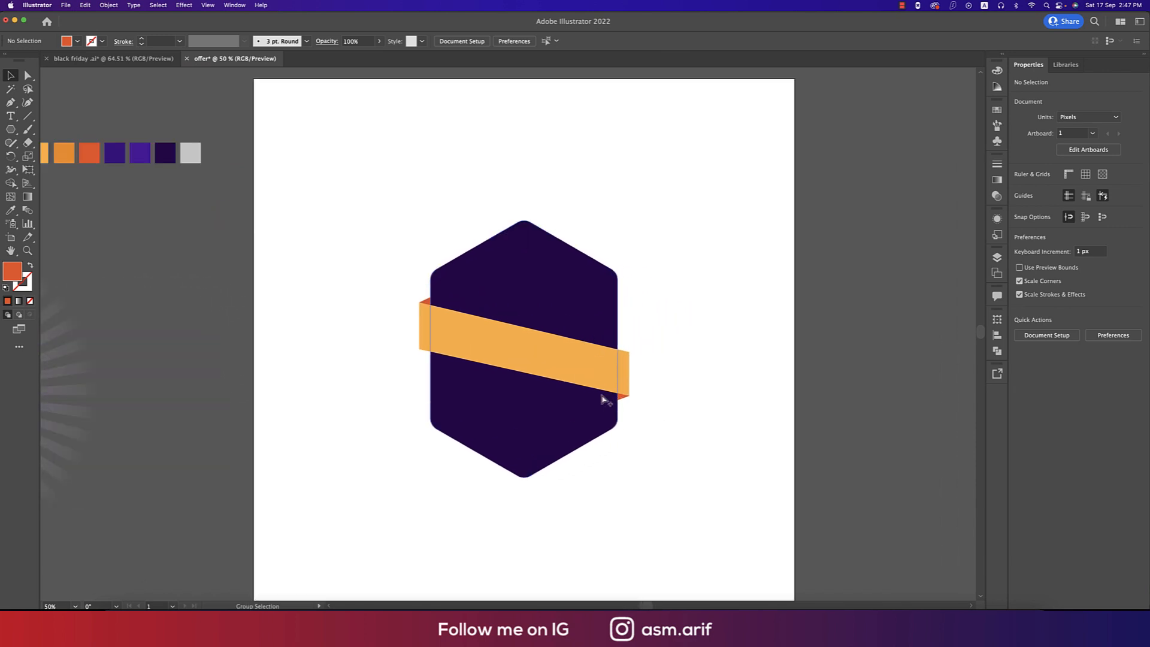
{"action": "left_click_drag", "start_coordinate": [717, 431], "coordinate": [740, 438]}
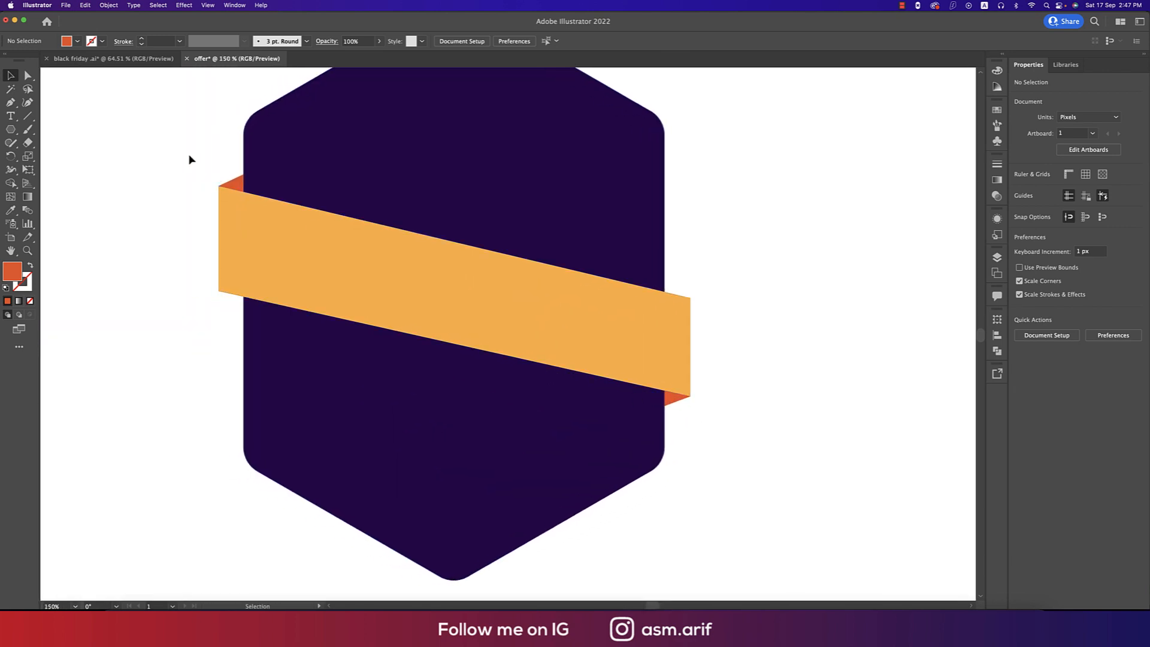
{"action": "left_click_drag", "start_coordinate": [233, 294], "coordinate": [234, 295]}
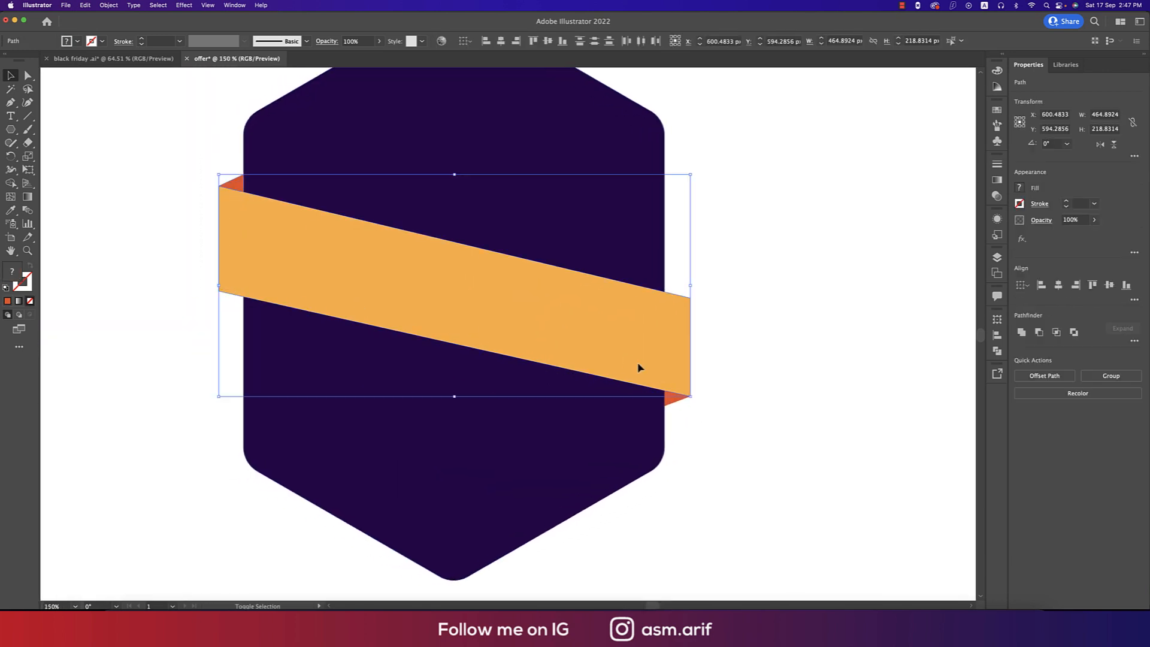
{"action": "left_click", "coordinate": [675, 401], "text": "shift"}
{"action": "key", "text": "super+g"}
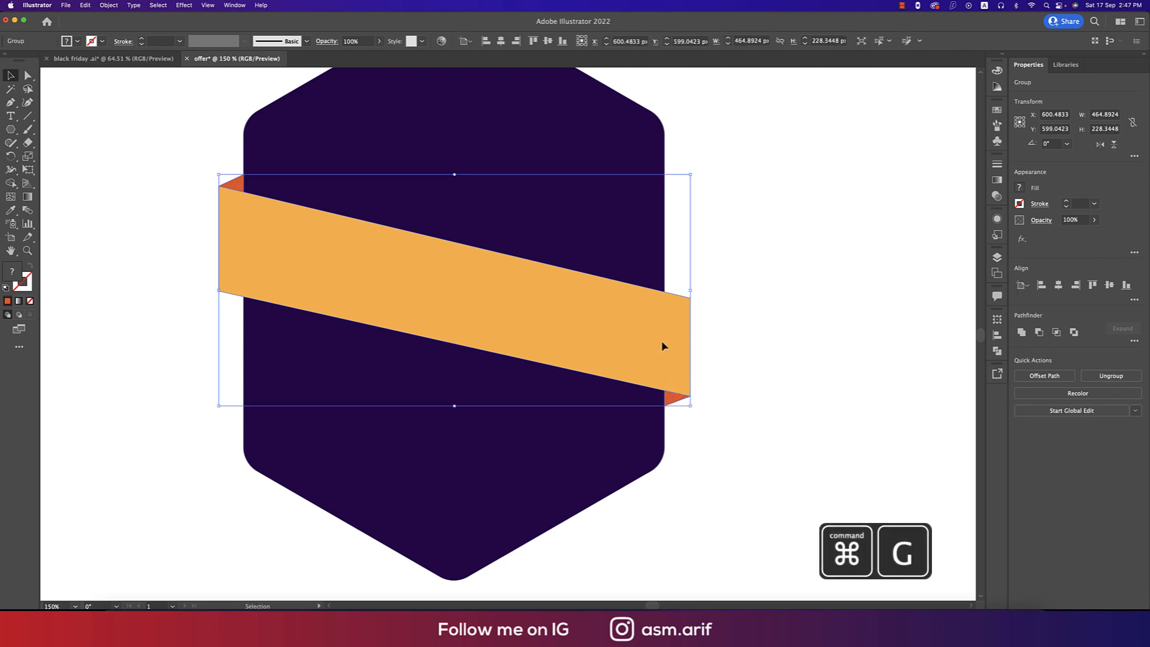
{"action": "left_click_drag", "start_coordinate": [662, 345], "coordinate": [665, 336]}
{"action": "key", "text": "super+z"}
{"action": "scroll", "coordinate": [772, 383], "scroll_direction": "down", "scroll_amount": 2}
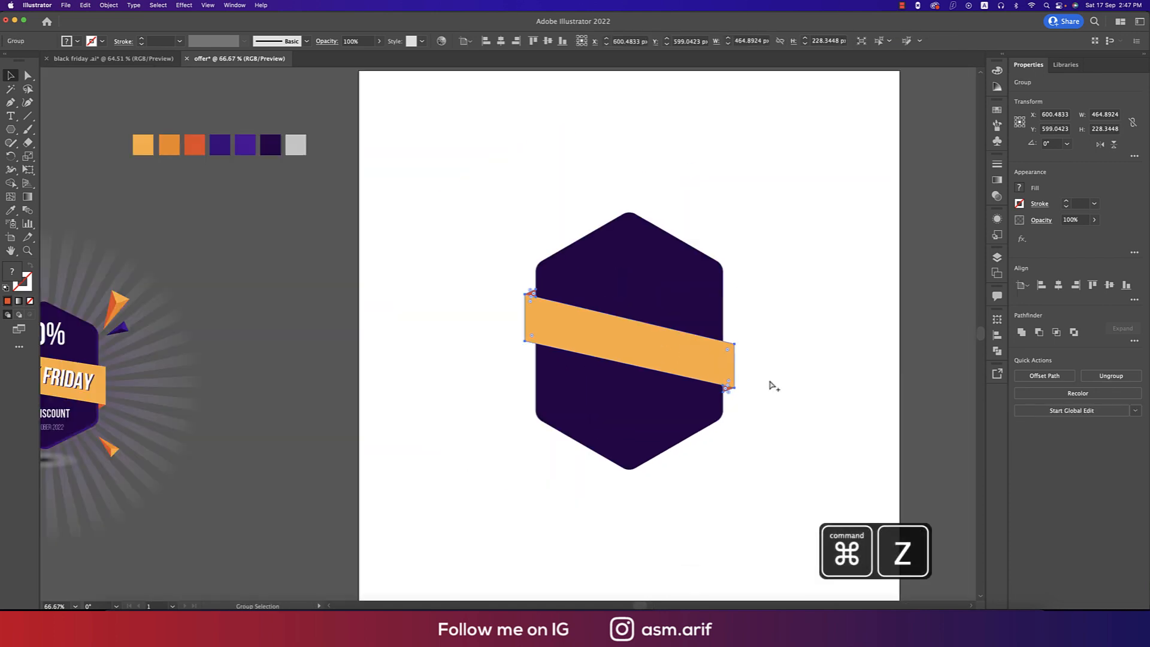
{"action": "scroll", "coordinate": [785, 393], "scroll_direction": "down", "scroll_amount": 3}
{"action": "left_click", "coordinate": [752, 387]}
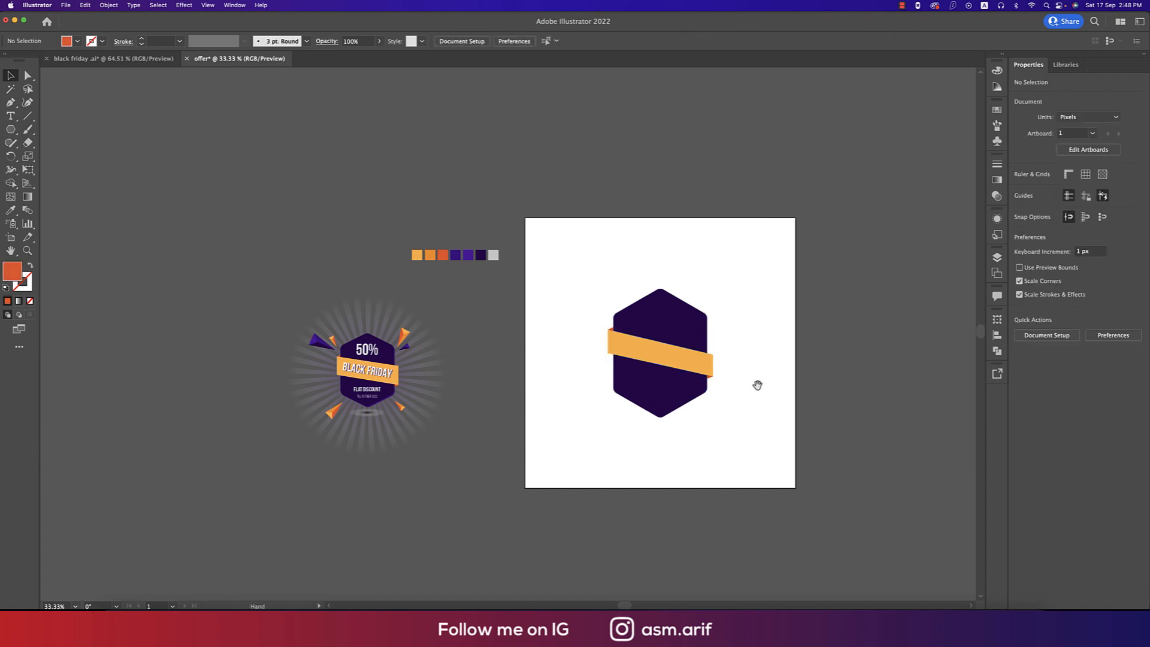
{"action": "scroll", "coordinate": [701, 368], "scroll_direction": "up", "scroll_amount": 1}
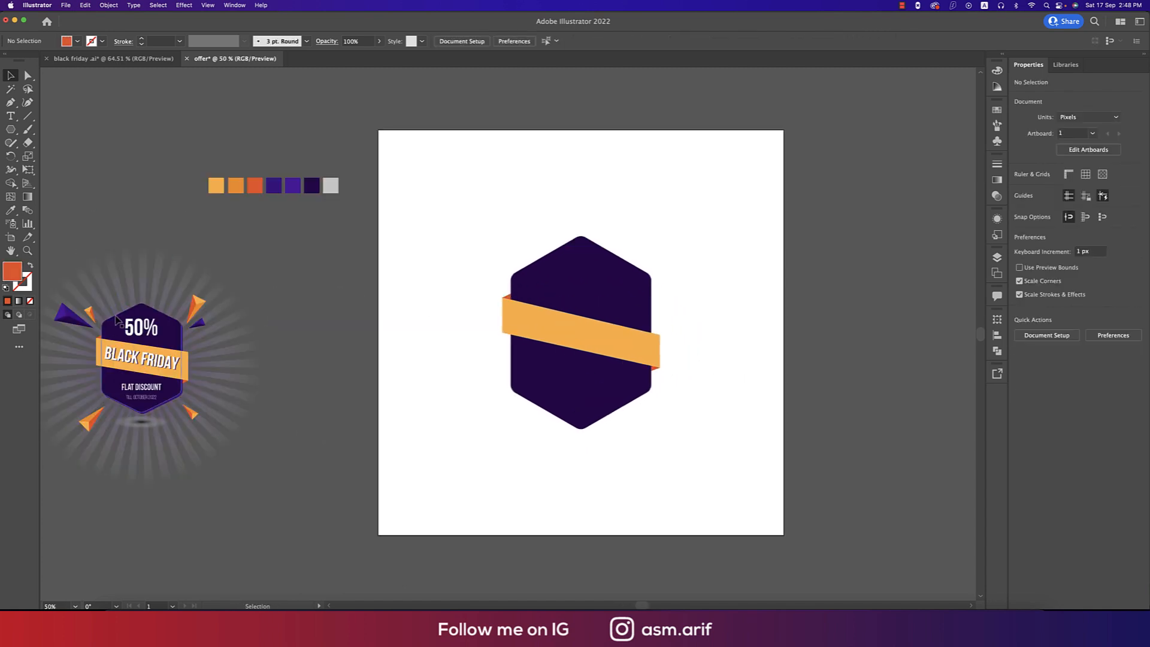
{"action": "left_click", "coordinate": [138, 332]}
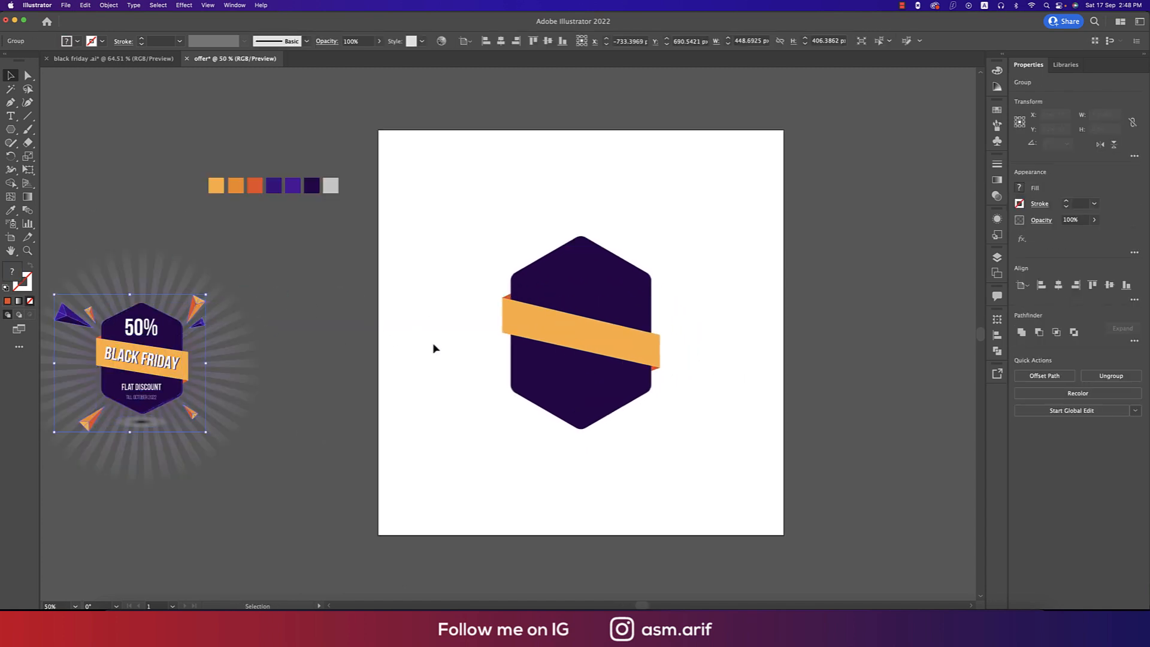
{"action": "left_click", "coordinate": [420, 352]}
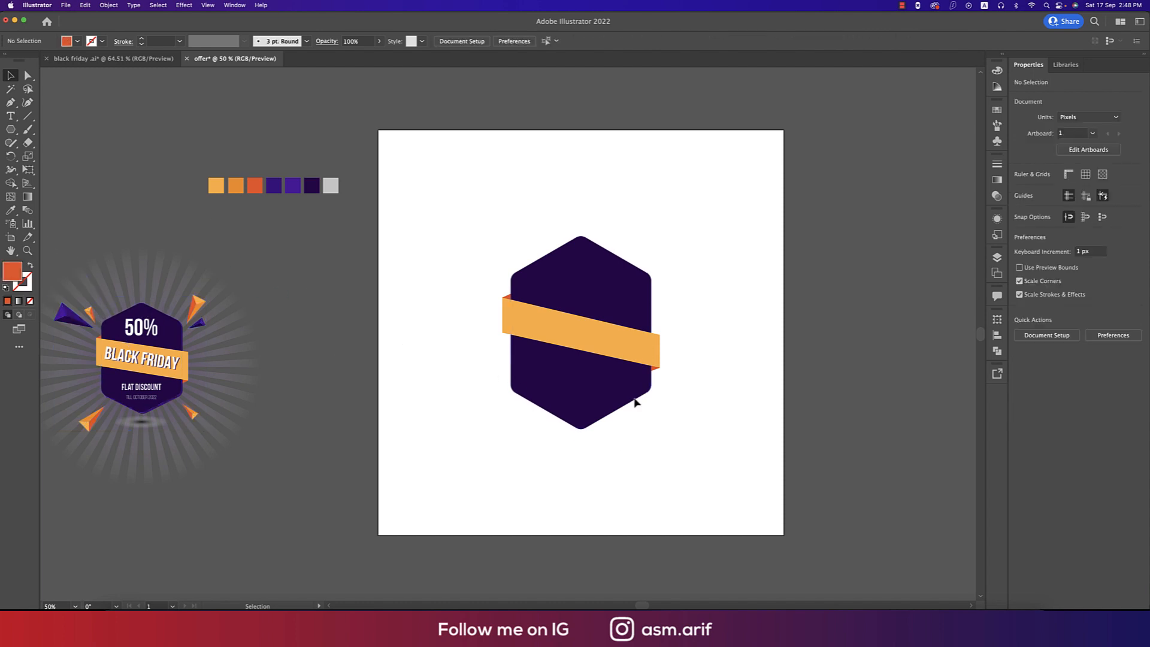
Centre the grouped ribbon vertically on the hexagon, keeping the hexagon as the key object.
{"action": "left_click", "coordinate": [588, 331]}
{"action": "left_click", "coordinate": [590, 280], "text": "shift"}
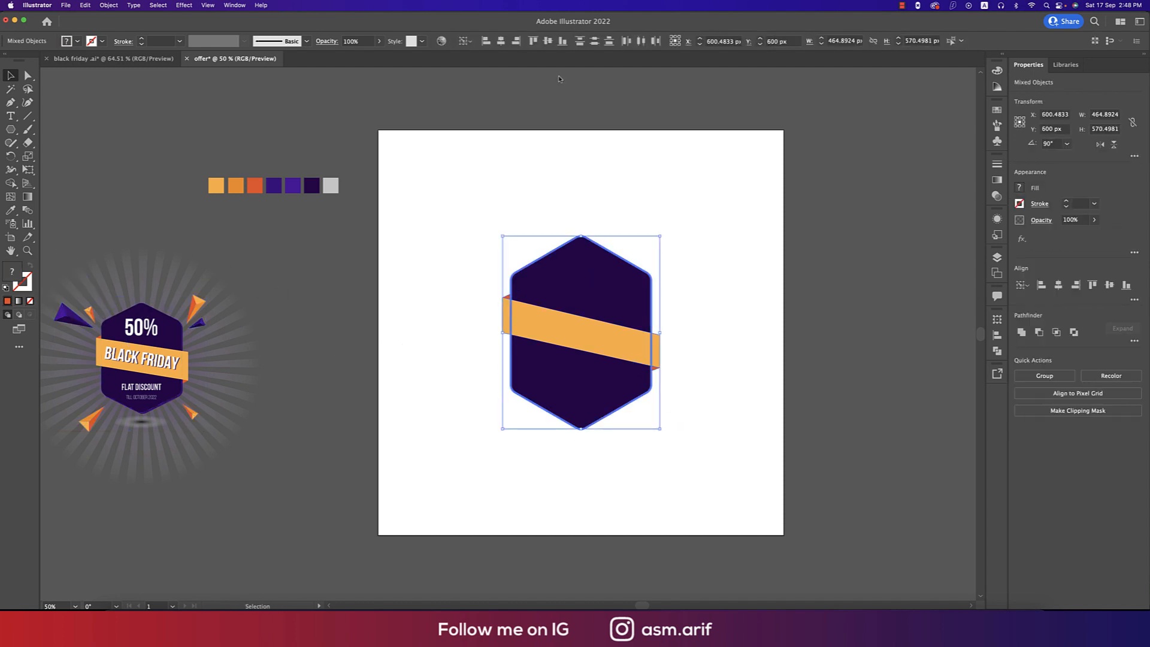
{"action": "left_click", "coordinate": [713, 333]}
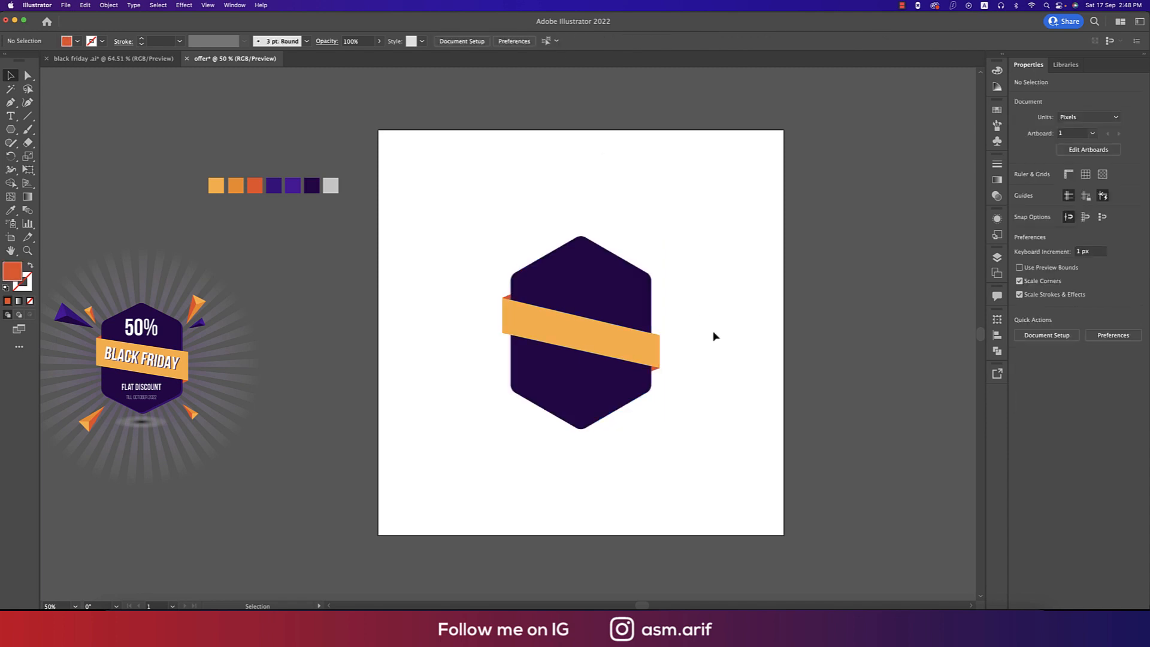
{"action": "left_click", "coordinate": [653, 350]}
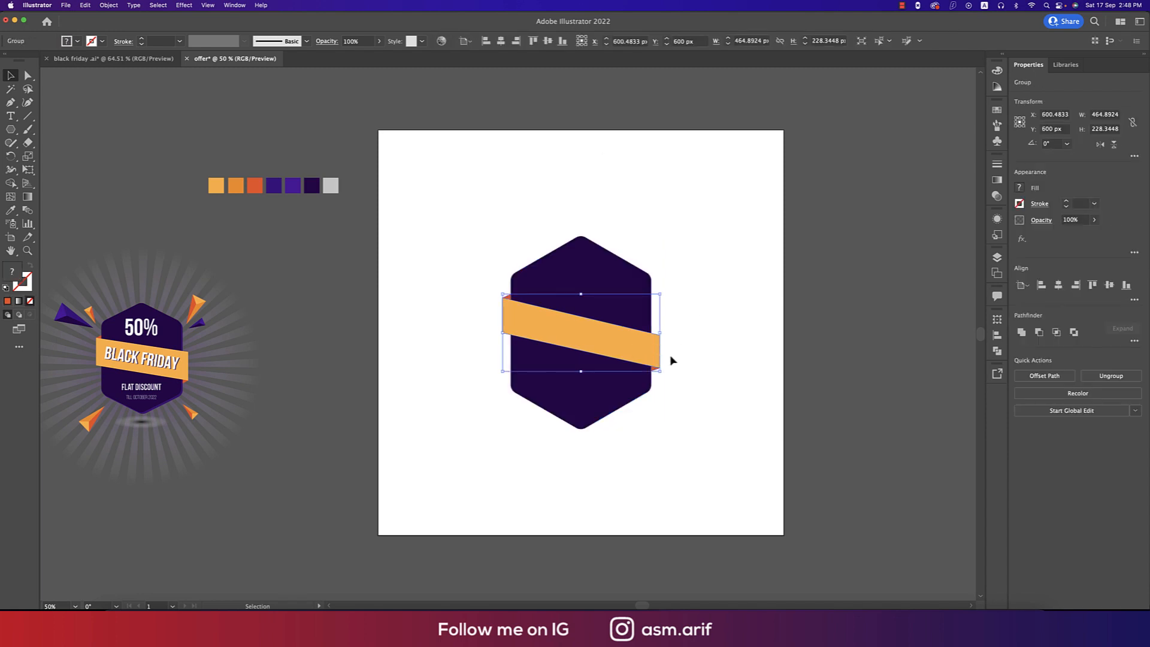
Try stretching the grouped ribbon slightly downward, undo that change and deselect the ribbon.
{"action": "left_click_drag", "start_coordinate": [582, 372], "coordinate": [584, 377]}
{"action": "key", "text": "super+z"}
{"action": "left_click", "coordinate": [717, 383]}
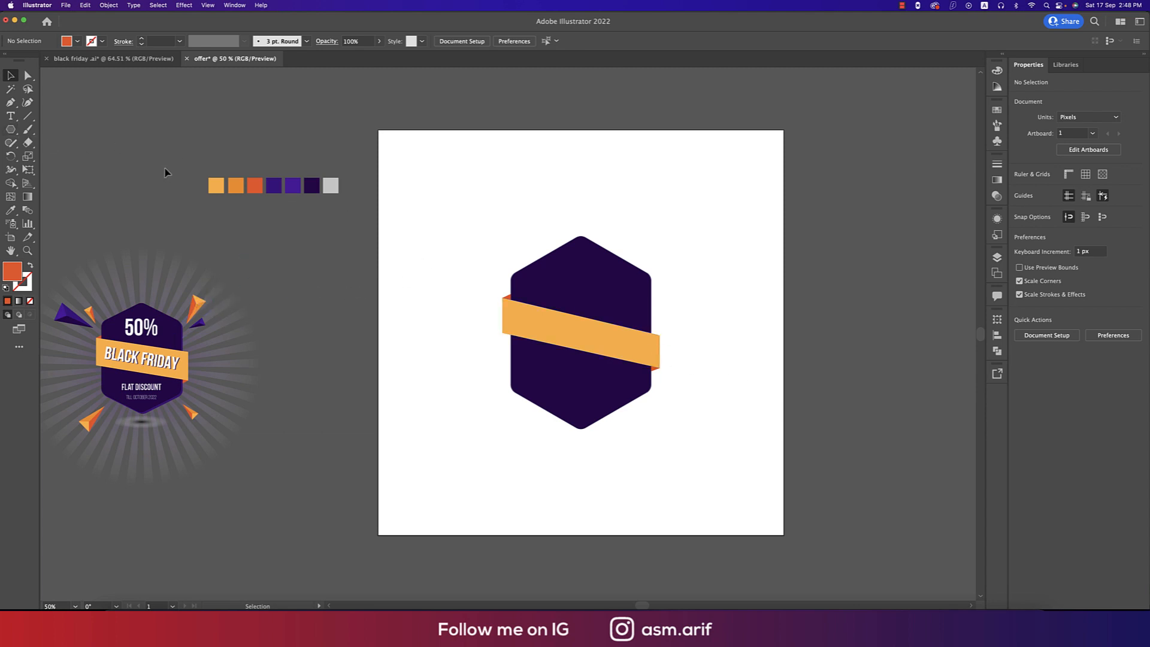
{"action": "key", "text": "p"}
{"action": "scroll", "coordinate": [668, 246], "scroll_direction": "up", "scroll_amount": 2}
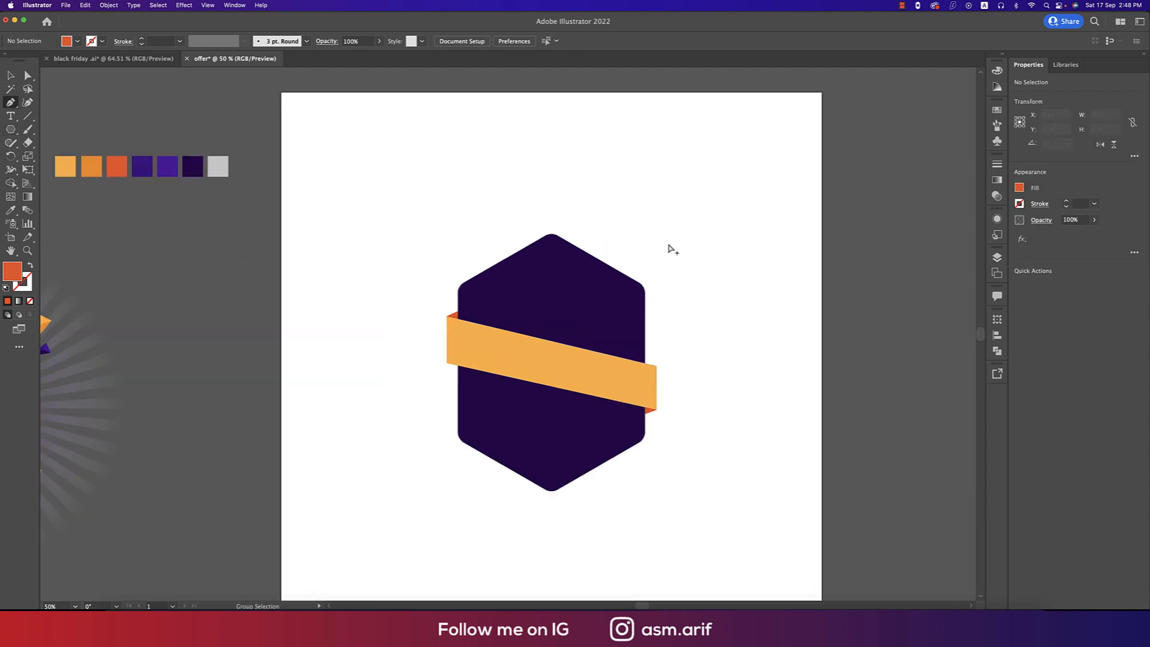
{"action": "left_click", "coordinate": [702, 197]}
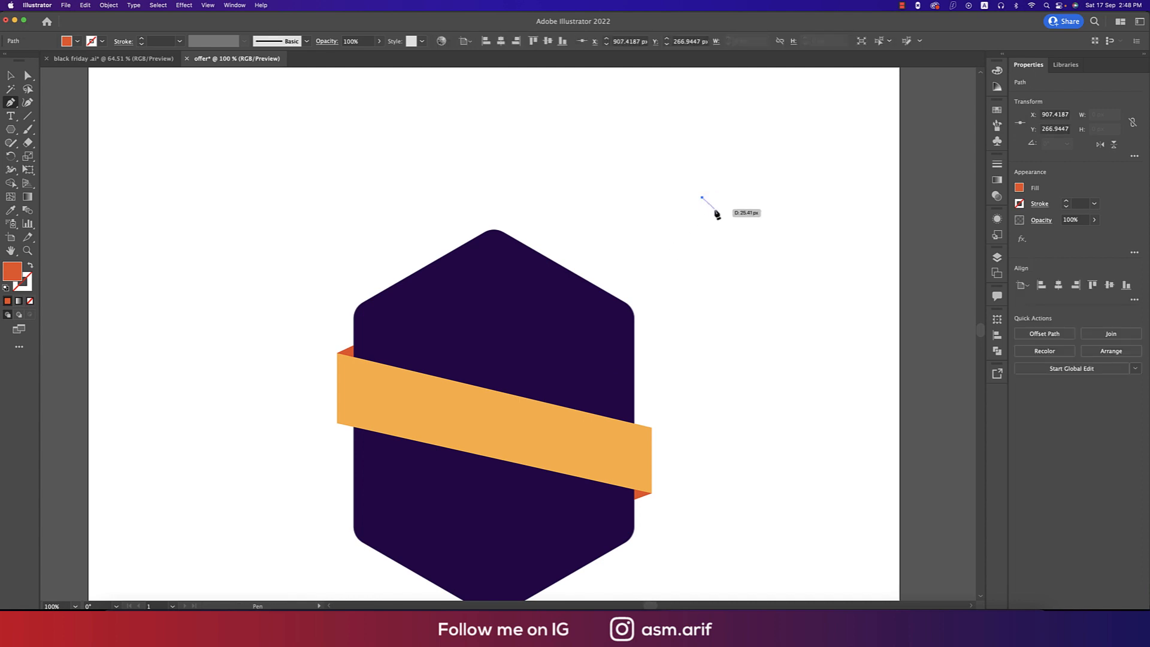
{"action": "left_click", "coordinate": [723, 208]}
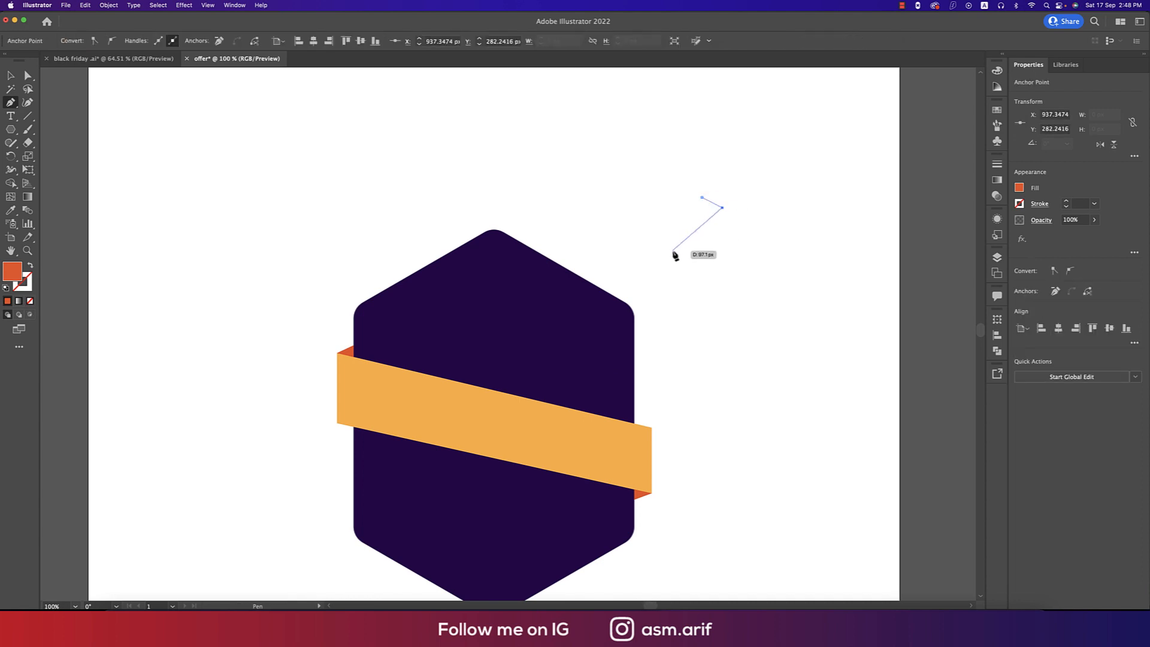
{"action": "key", "text": "super+z"}
{"action": "key", "text": "super+z"}
{"action": "key", "text": "super+z"}
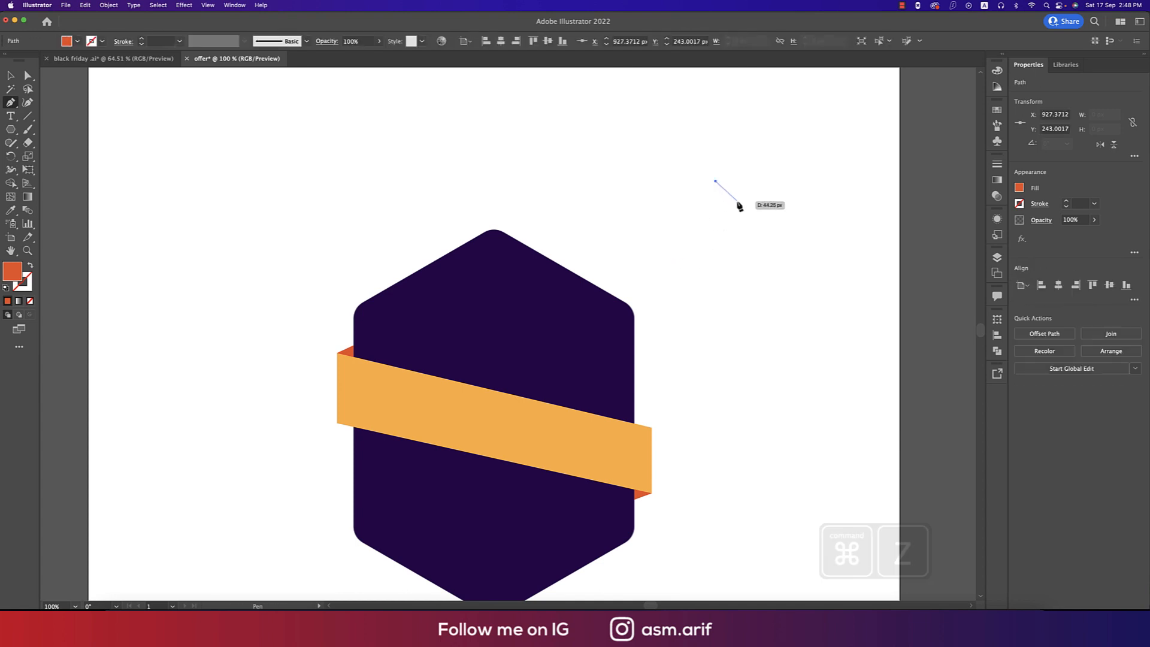
Draw a slim red-orange triangle about 98 px wide and 120 px high beyond the hexagon's upper right corner, tapering towards the hexagon.
{"action": "left_click", "coordinate": [740, 201]}
{"action": "left_click", "coordinate": [675, 262]}
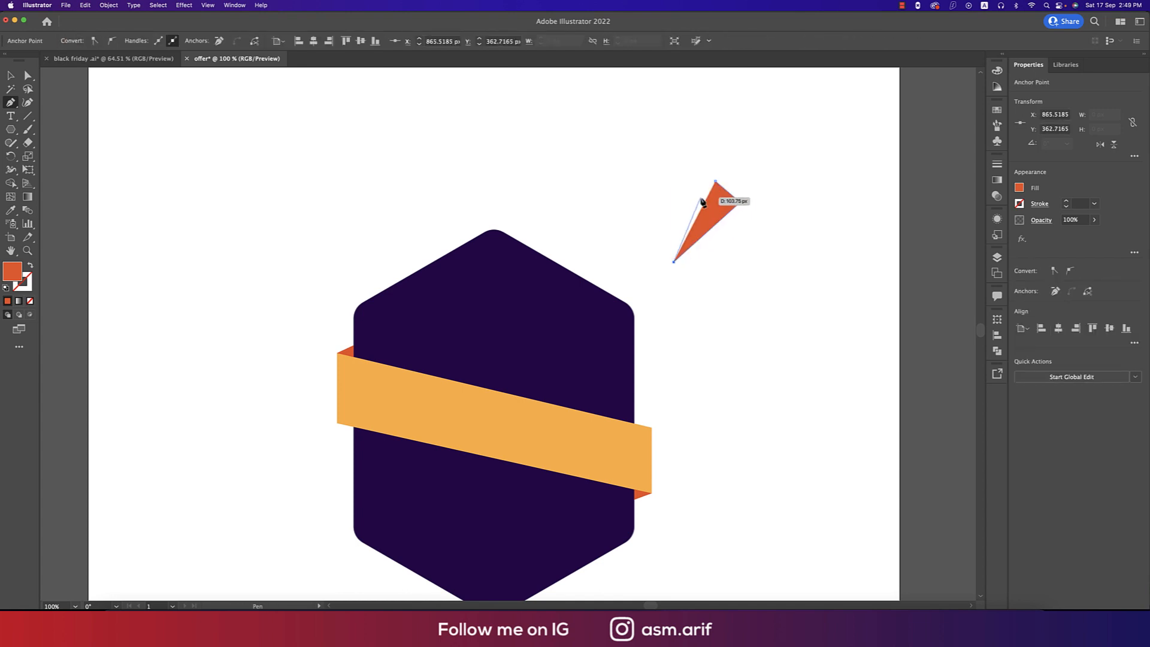
{"action": "left_click", "coordinate": [715, 180]}
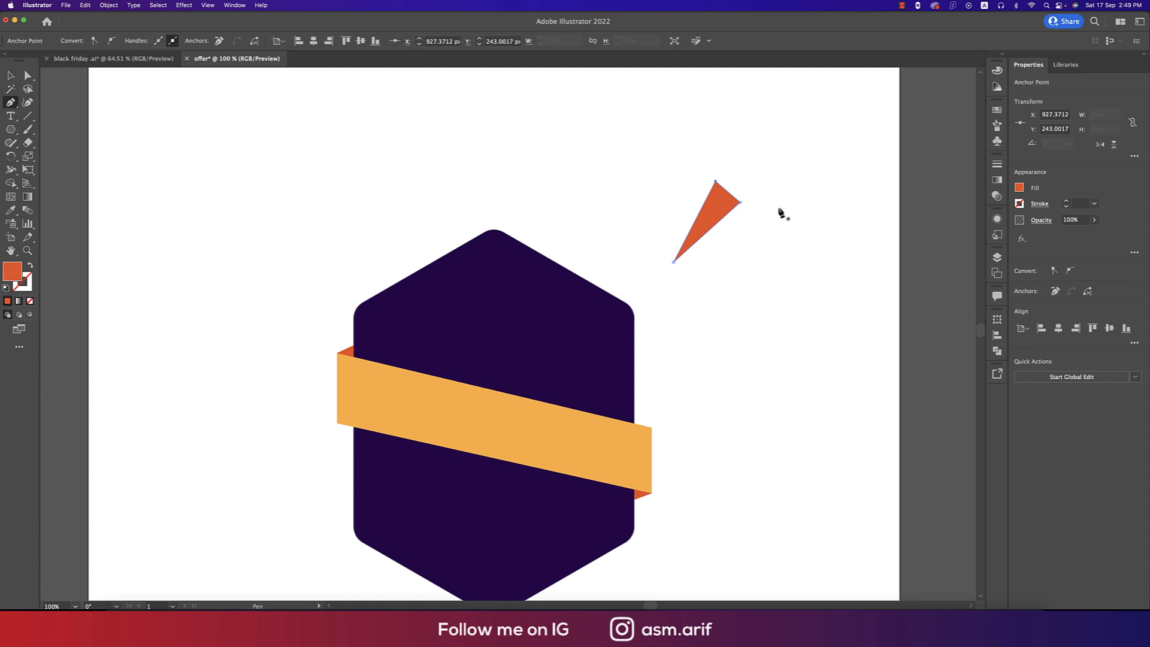
{"action": "key", "text": "b"}
{"action": "key", "text": "super+z"}
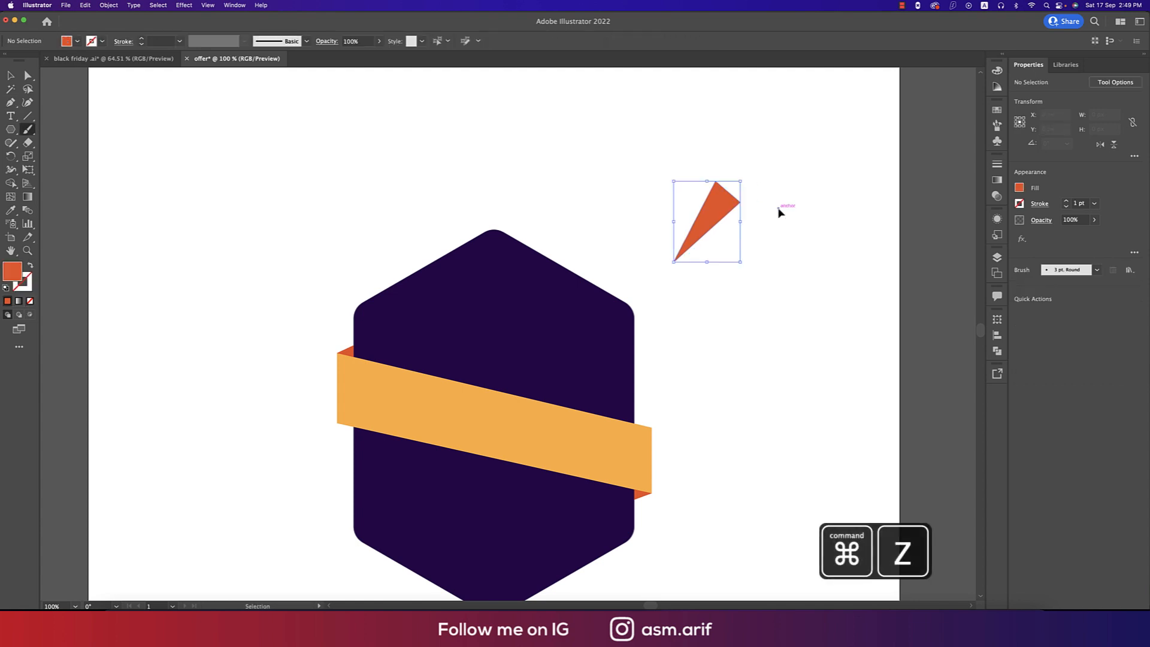
{"action": "key", "text": "v"}
{"action": "left_click", "coordinate": [779, 213]}
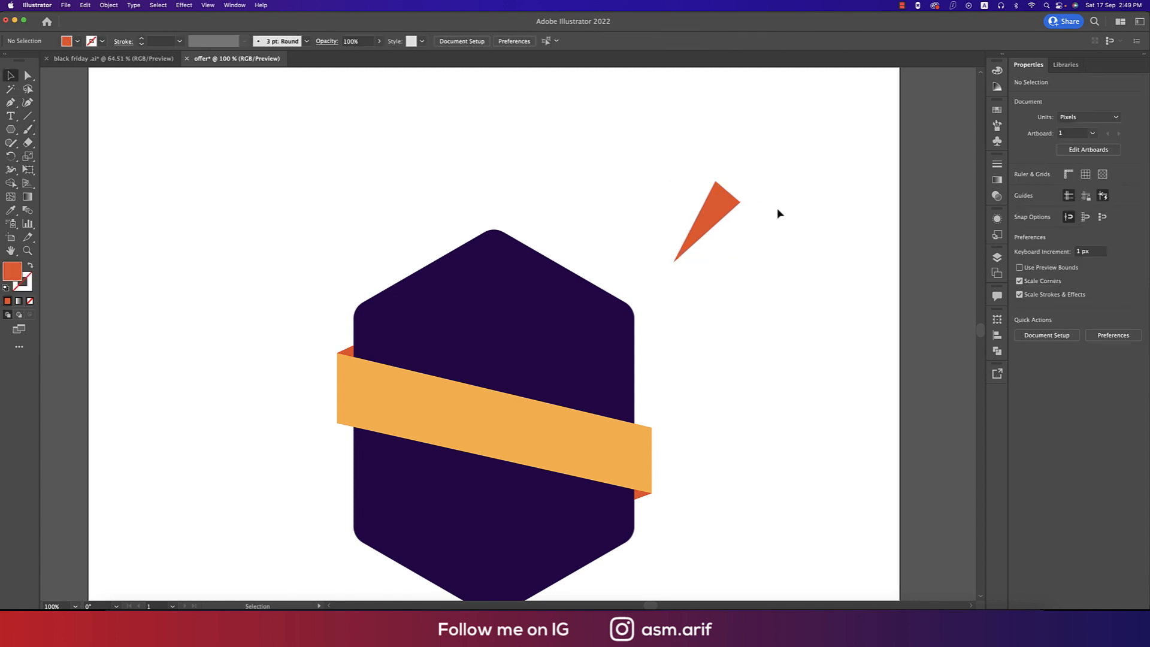
Draw a narrower triangle over the upper side of the red-orange shard and fill it with the ribbon's light orange.
{"action": "key", "text": "p"}
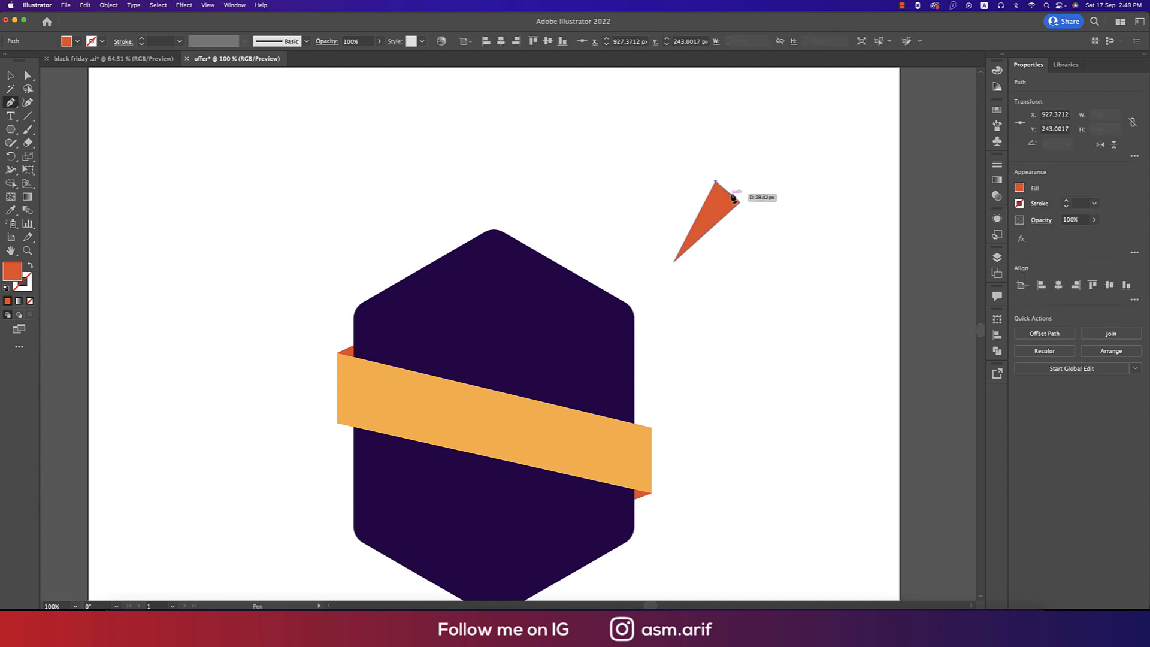
{"action": "left_click", "coordinate": [730, 193]}
{"action": "left_click", "coordinate": [675, 260]}
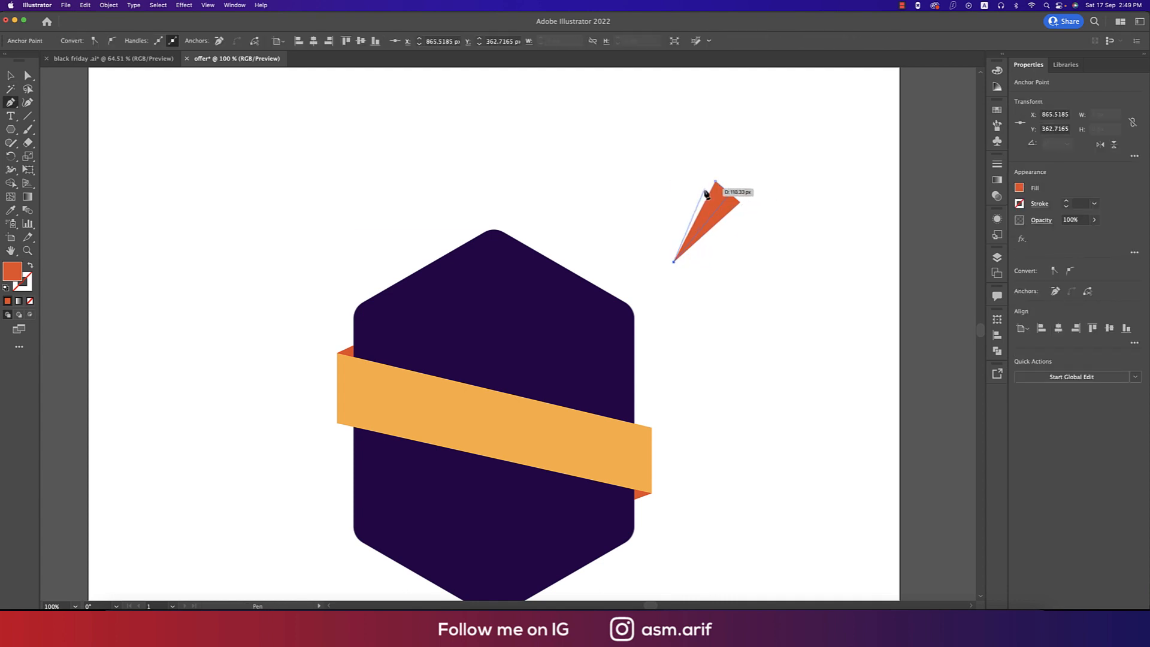
{"action": "left_click", "coordinate": [716, 182]}
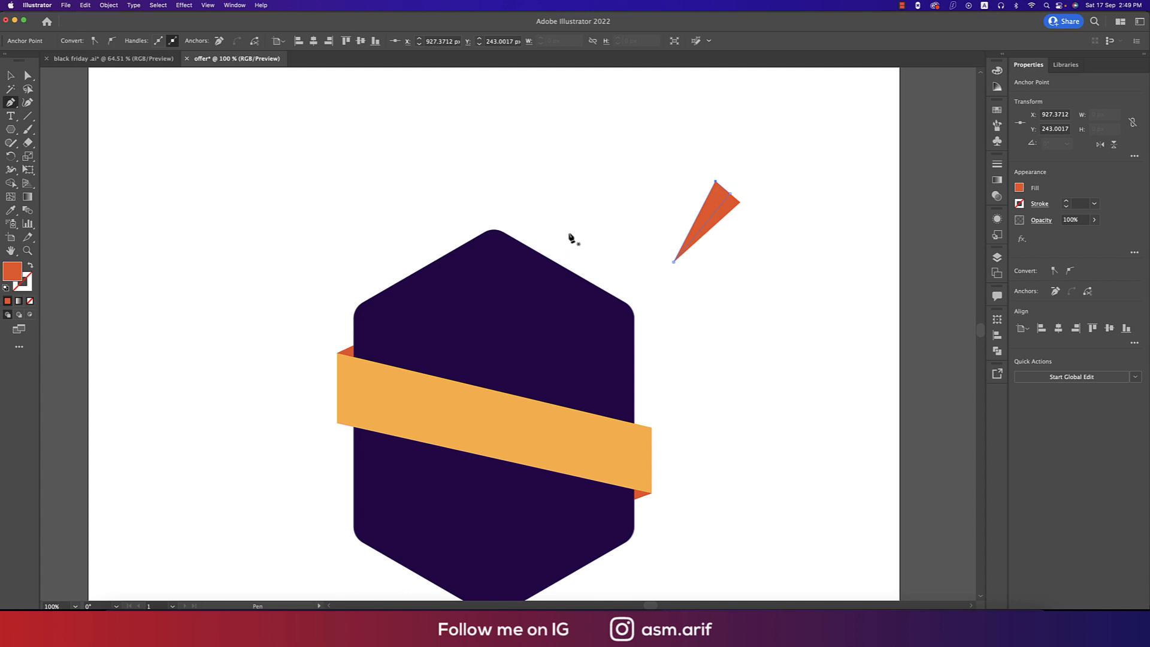
{"action": "key", "text": "i"}
{"action": "left_click", "coordinate": [523, 397]}
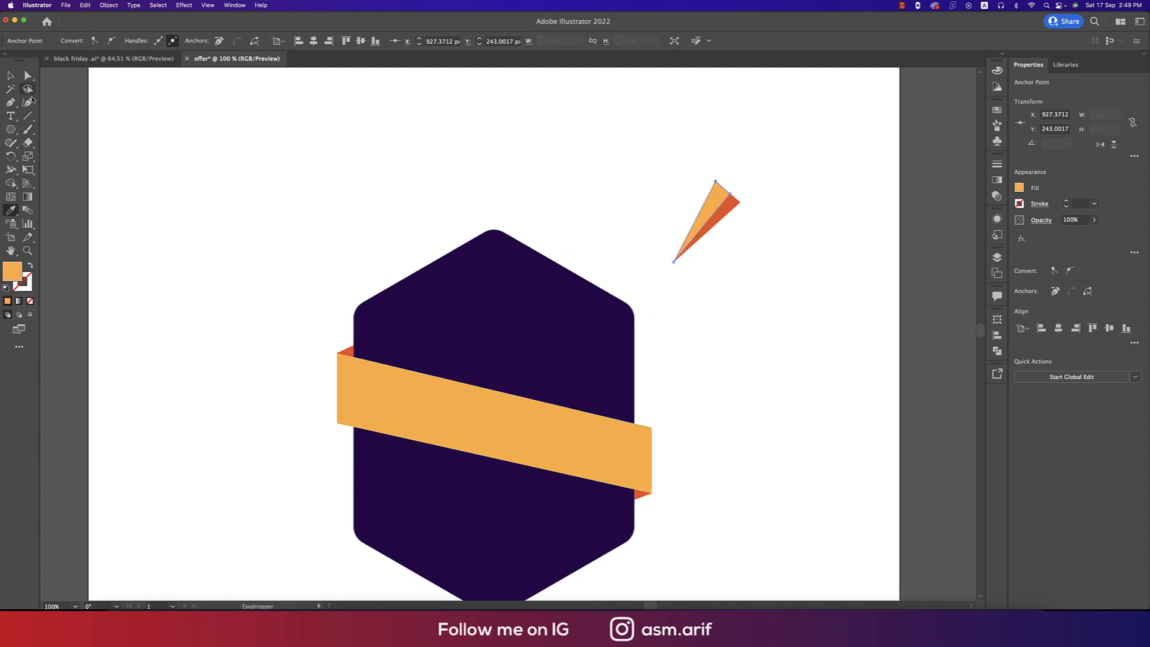
{"action": "key", "text": "v"}
{"action": "left_click", "coordinate": [835, 275]}
{"action": "left_click_drag", "start_coordinate": [835, 274], "coordinate": [824, 300]}
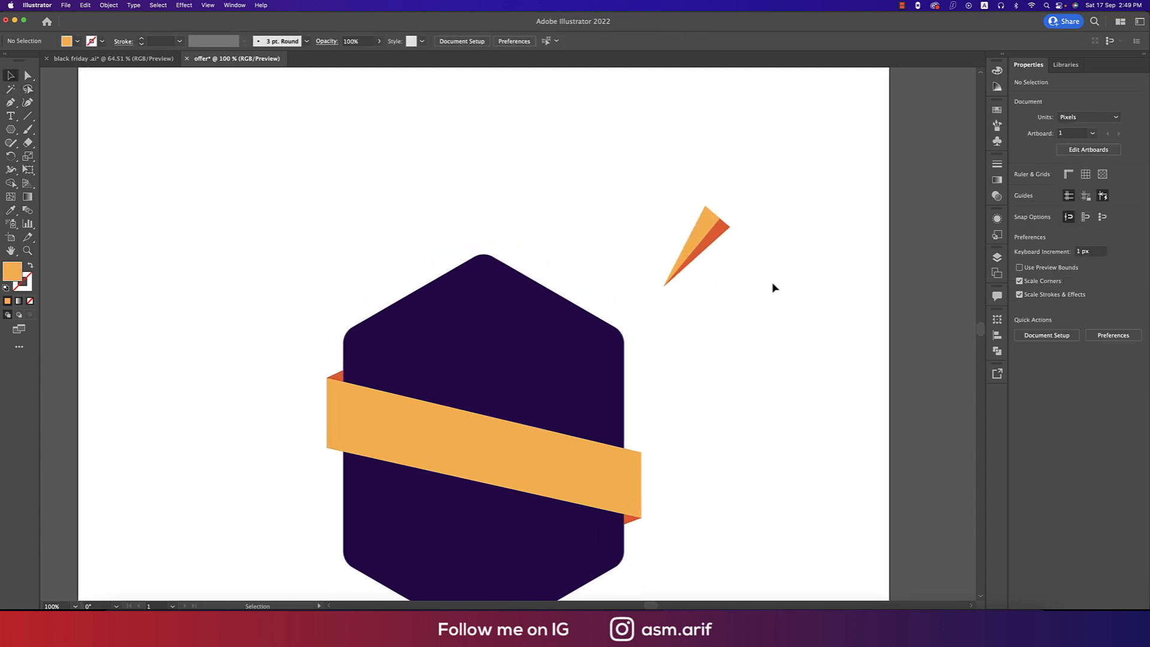
Draw a triangular end facet across the shard's wide end and fill it with the palette's medium orange.
{"action": "key", "text": "p"}
{"action": "left_click", "coordinate": [704, 206]}
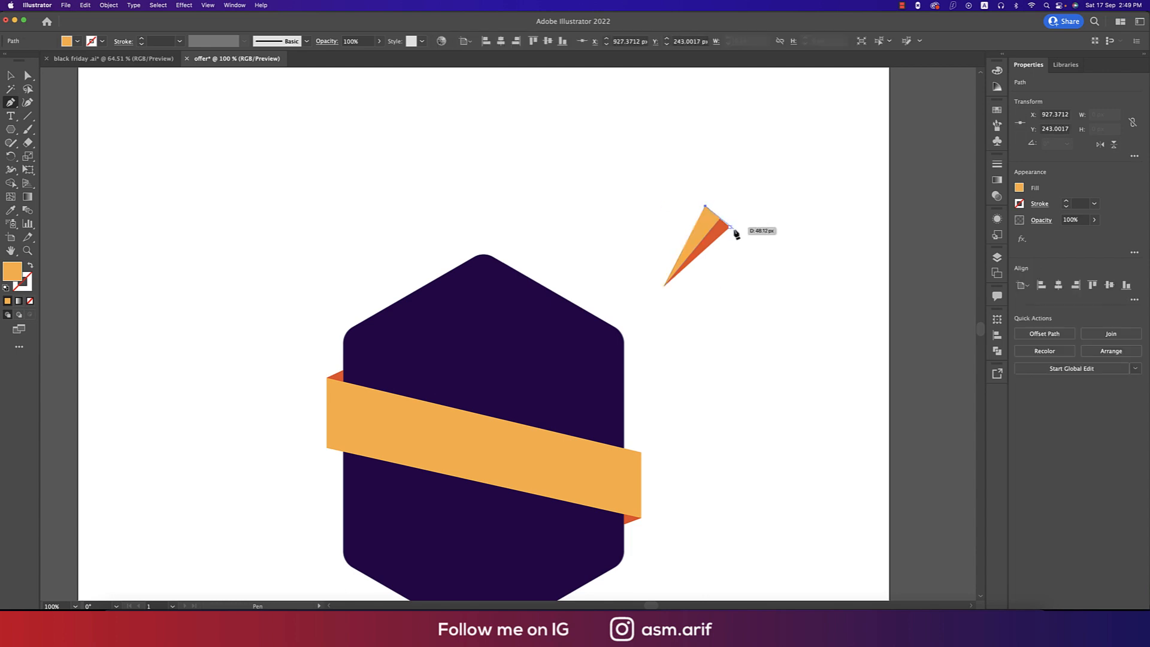
{"action": "left_click", "coordinate": [732, 229]}
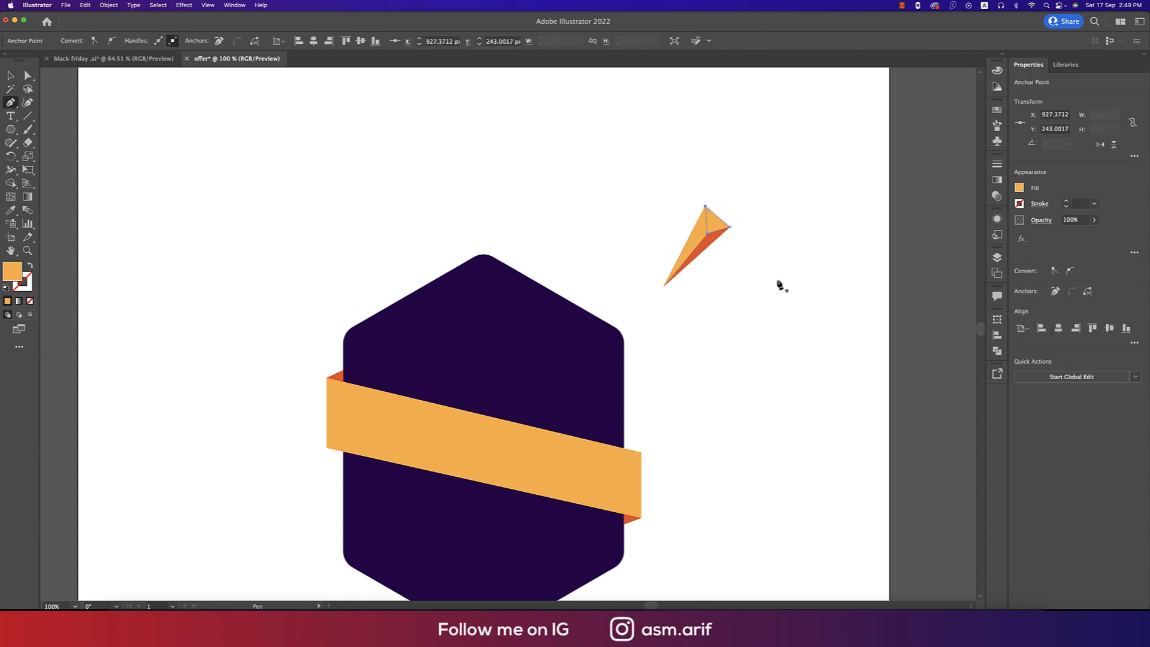
{"action": "scroll", "coordinate": [779, 283], "scroll_direction": "down", "scroll_amount": 2}
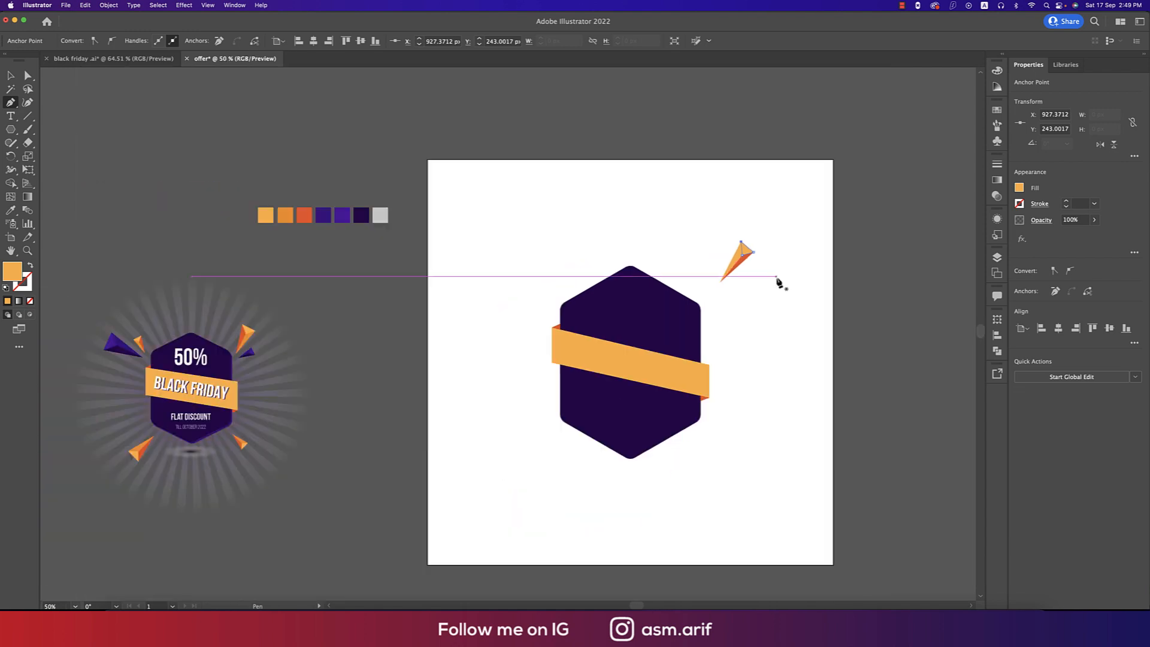
{"action": "key", "text": "i"}
{"action": "left_click", "coordinate": [293, 214]}
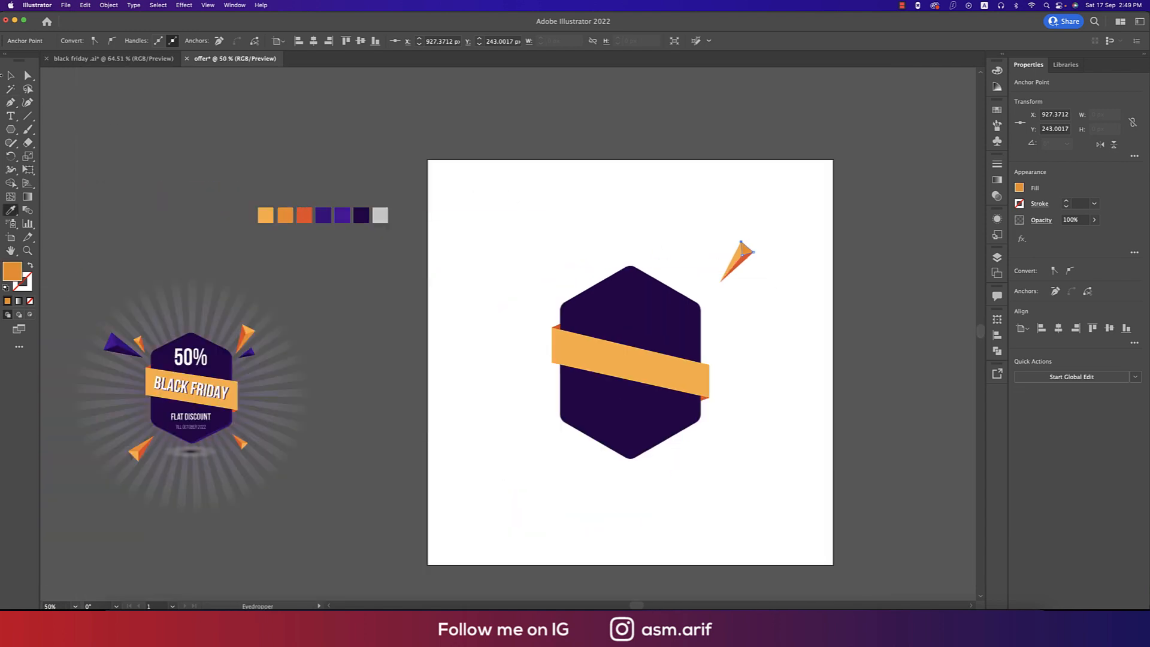
{"action": "key", "text": "v"}
{"action": "left_click", "coordinate": [624, 224]}
Group the shard's three orange facets.
{"action": "scroll", "coordinate": [732, 262], "scroll_direction": "up", "scroll_amount": 2}
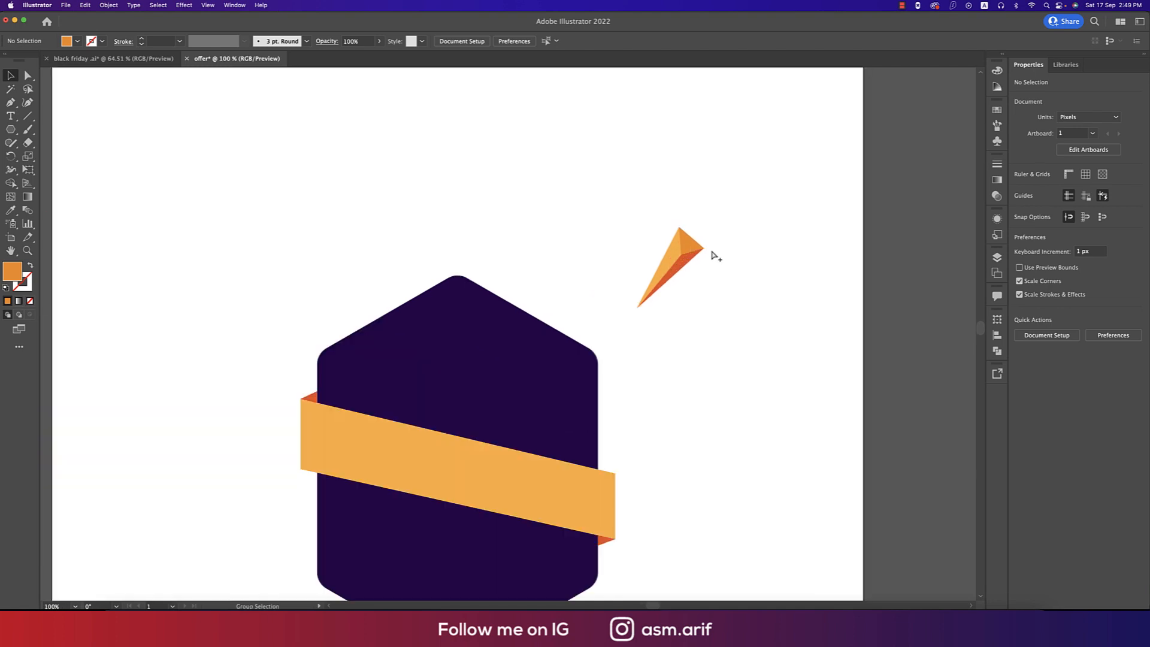
{"action": "left_click_drag", "start_coordinate": [632, 191], "coordinate": [789, 306]}
{"action": "key", "text": "cmd+g"}
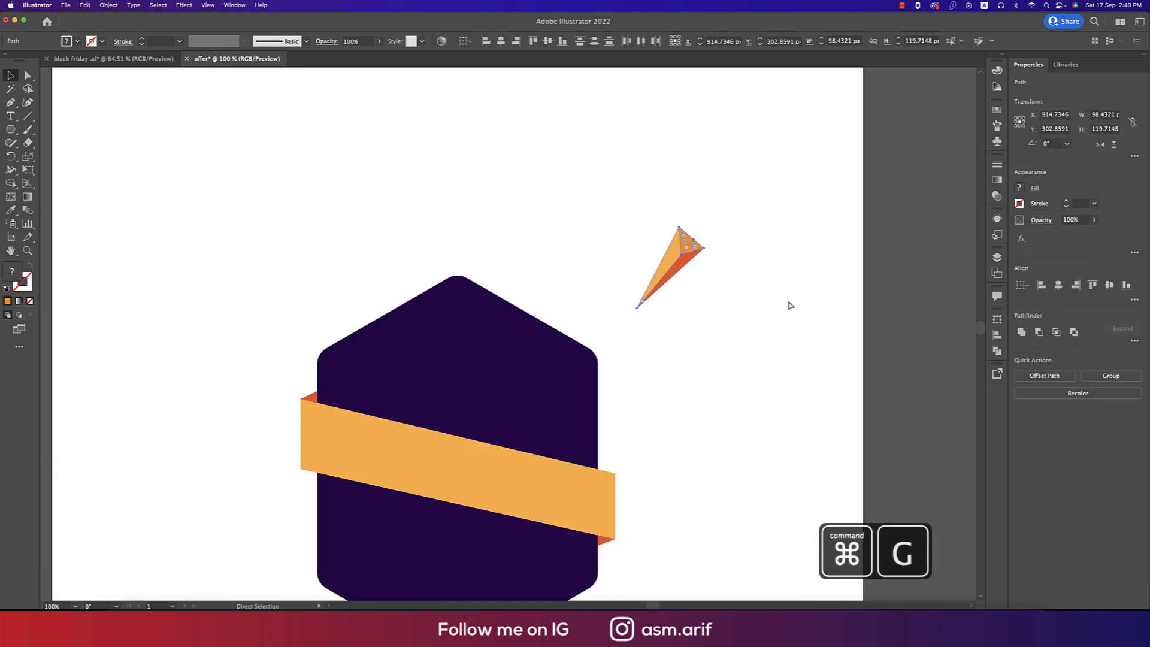
{"action": "left_click", "coordinate": [786, 308]}
Duplicate the shard as an enlarged copy of about 184 × 223 px above it, and move both shards closer to the hexagon.
{"action": "scroll", "coordinate": [785, 304], "scroll_direction": "down", "scroll_amount": 1}
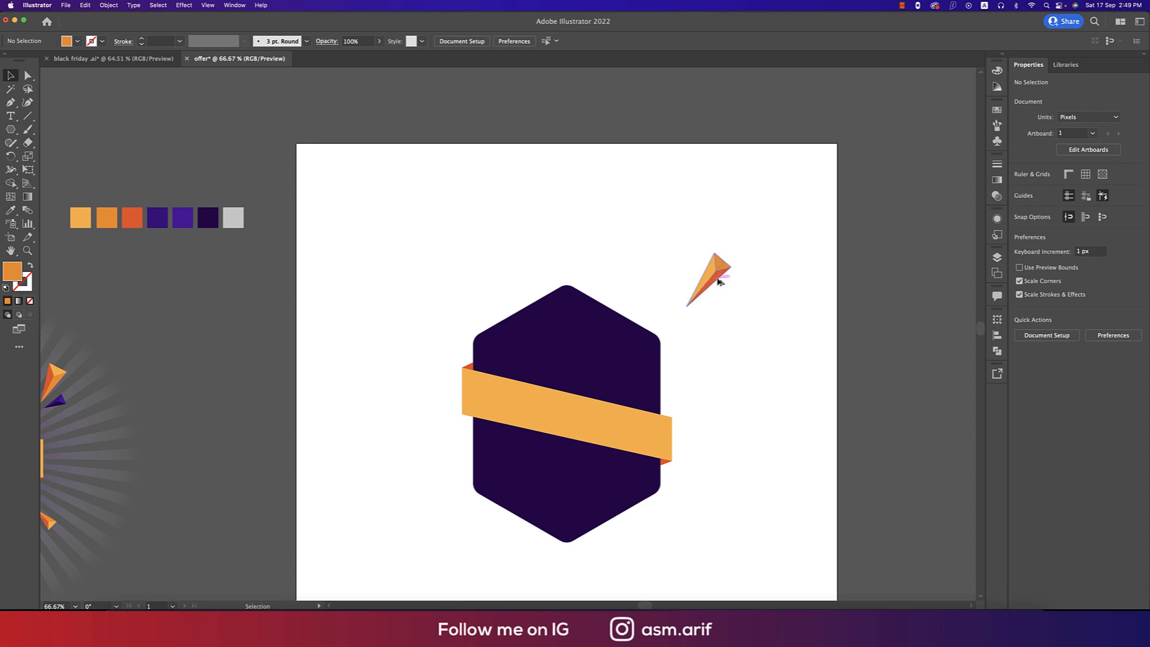
{"action": "left_click_drag", "start_coordinate": [719, 282], "coordinate": [727, 170]}
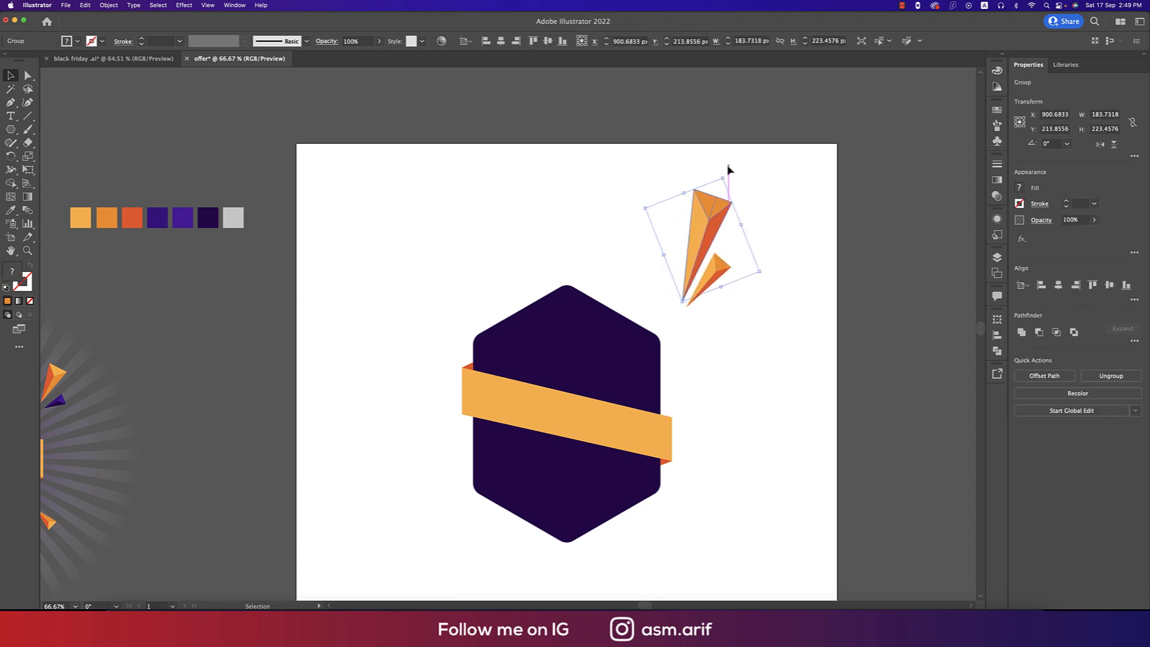
{"action": "left_click_drag", "start_coordinate": [745, 310], "coordinate": [642, 231]}
{"action": "left_click_drag", "start_coordinate": [729, 258], "coordinate": [711, 280]}
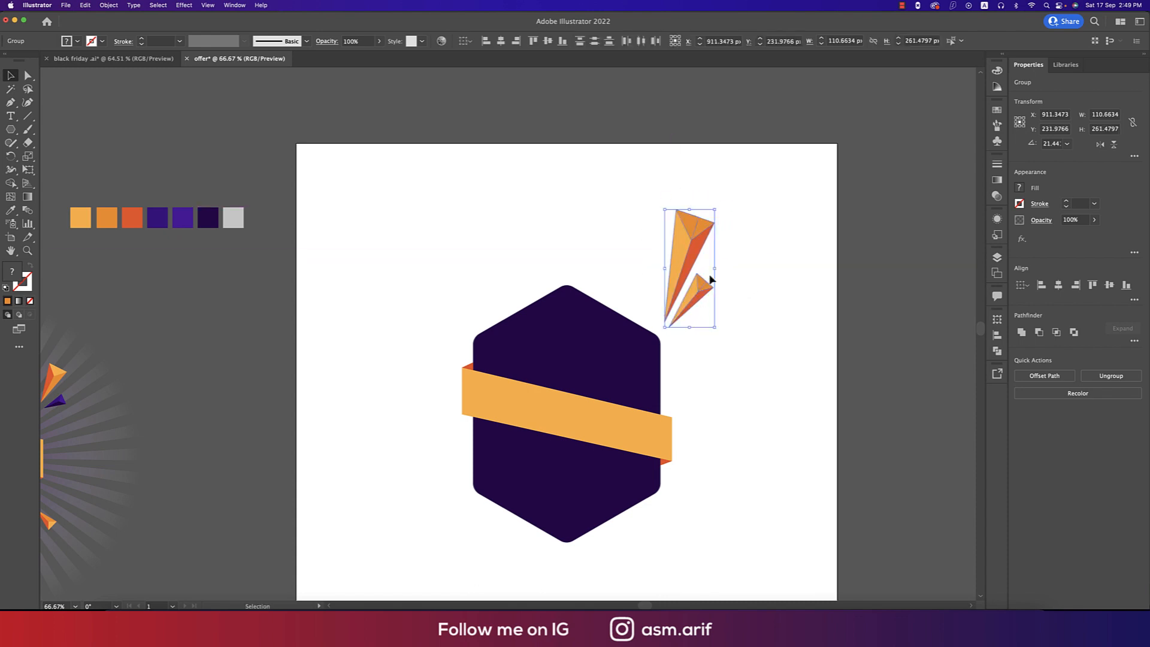
Rotate both shards clockwise together and position them so they fan out from the hexagon's upper right corner.
{"action": "left_click_drag", "start_coordinate": [721, 207], "coordinate": [732, 223]}
{"action": "left_click_drag", "start_coordinate": [688, 299], "coordinate": [698, 304]}
{"action": "left_click", "coordinate": [783, 319]}
{"action": "scroll", "coordinate": [780, 299], "scroll_direction": "down", "scroll_amount": 1}
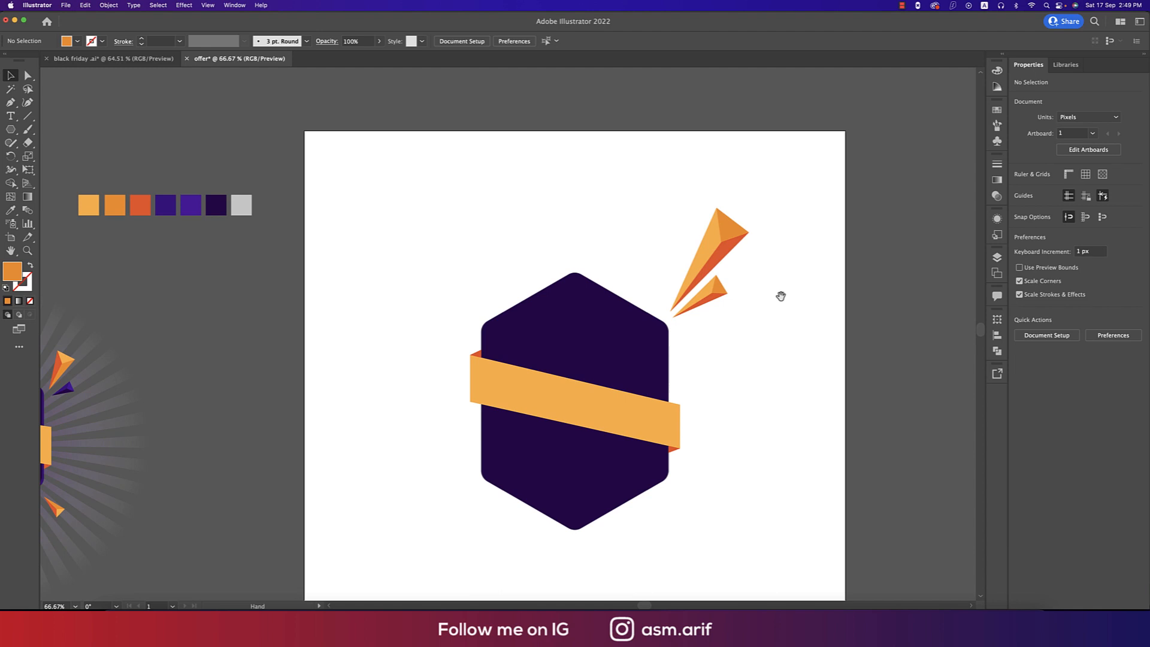
{"action": "left_click", "coordinate": [713, 250]}
{"action": "right_click", "coordinate": [721, 241]}
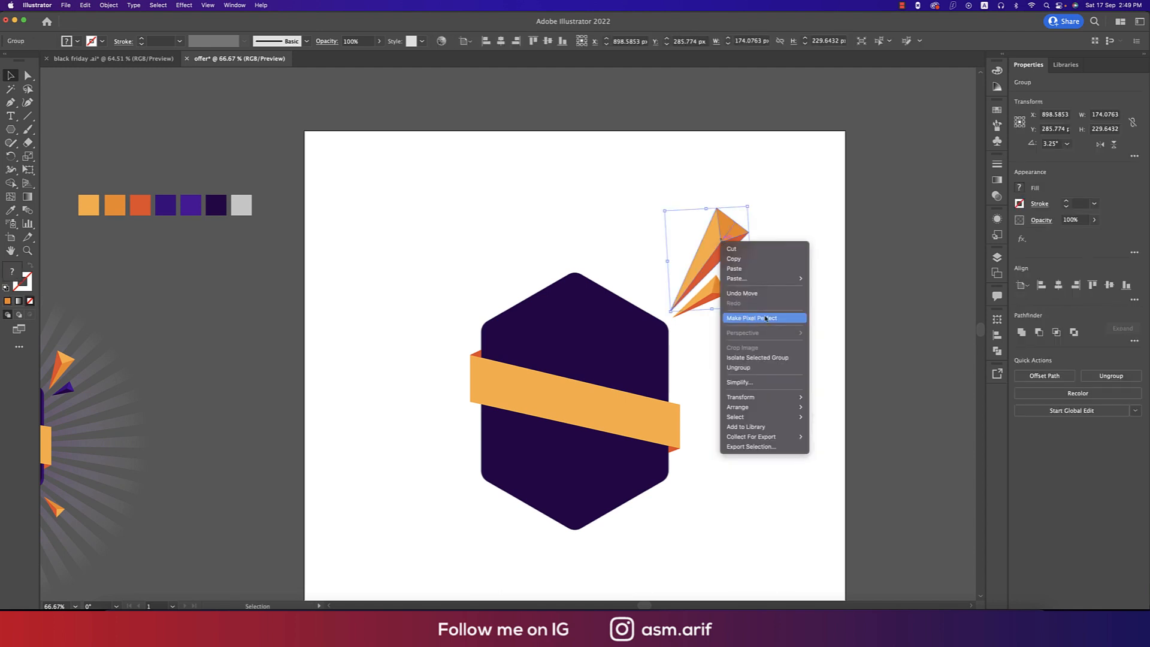
{"action": "left_click", "coordinate": [849, 308]}
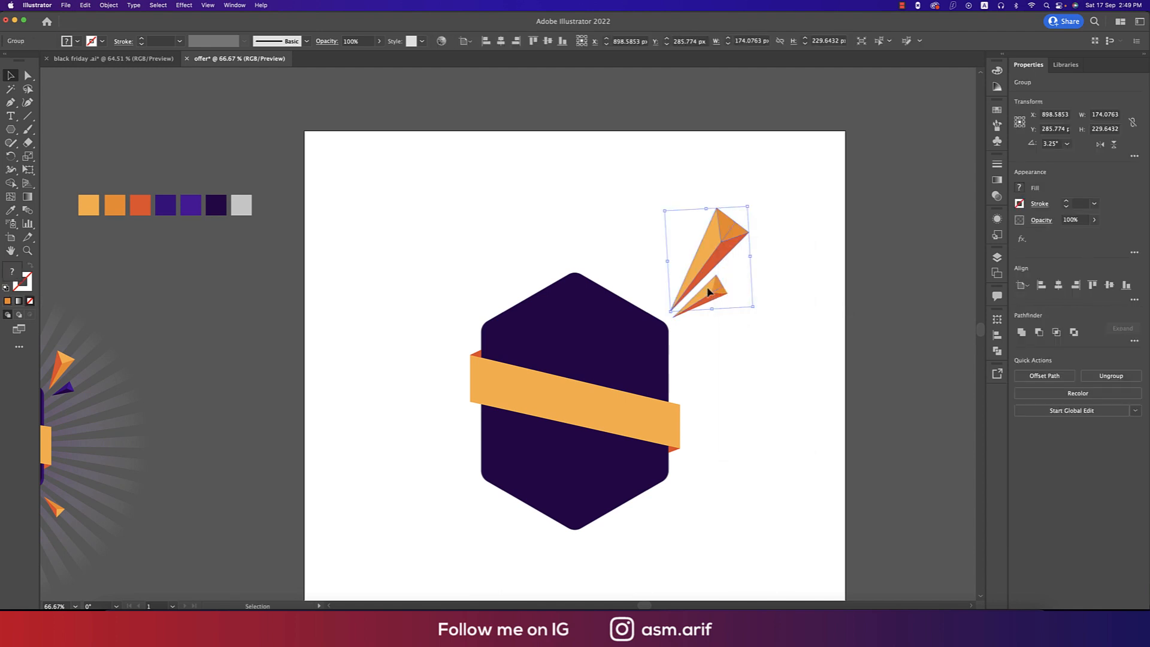
Ungroup the small shard into its separate facets.
{"action": "left_click", "coordinate": [793, 341]}
{"action": "left_click", "coordinate": [721, 297]}
{"action": "right_click", "coordinate": [721, 294]}
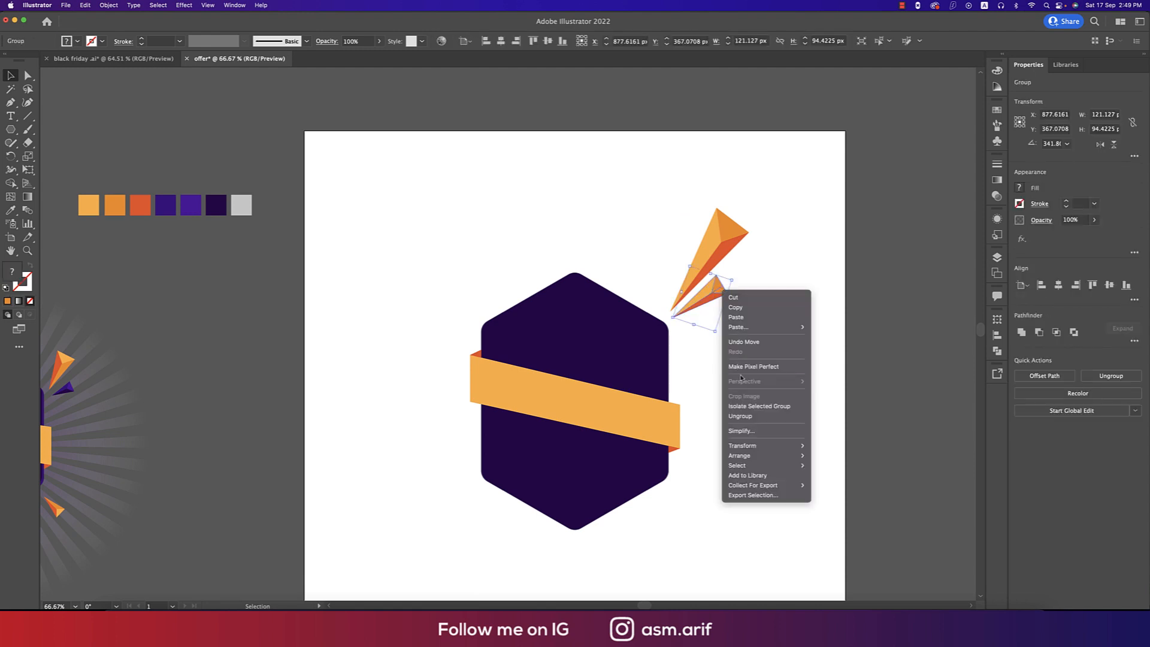
{"action": "left_click", "coordinate": [727, 415]}
{"action": "left_click", "coordinate": [713, 329]}
{"action": "left_click_drag", "start_coordinate": [700, 296], "coordinate": [742, 285]}
{"action": "key", "text": "super+z"}
{"action": "key", "text": "super+z"}
{"action": "key", "text": "super+z"}
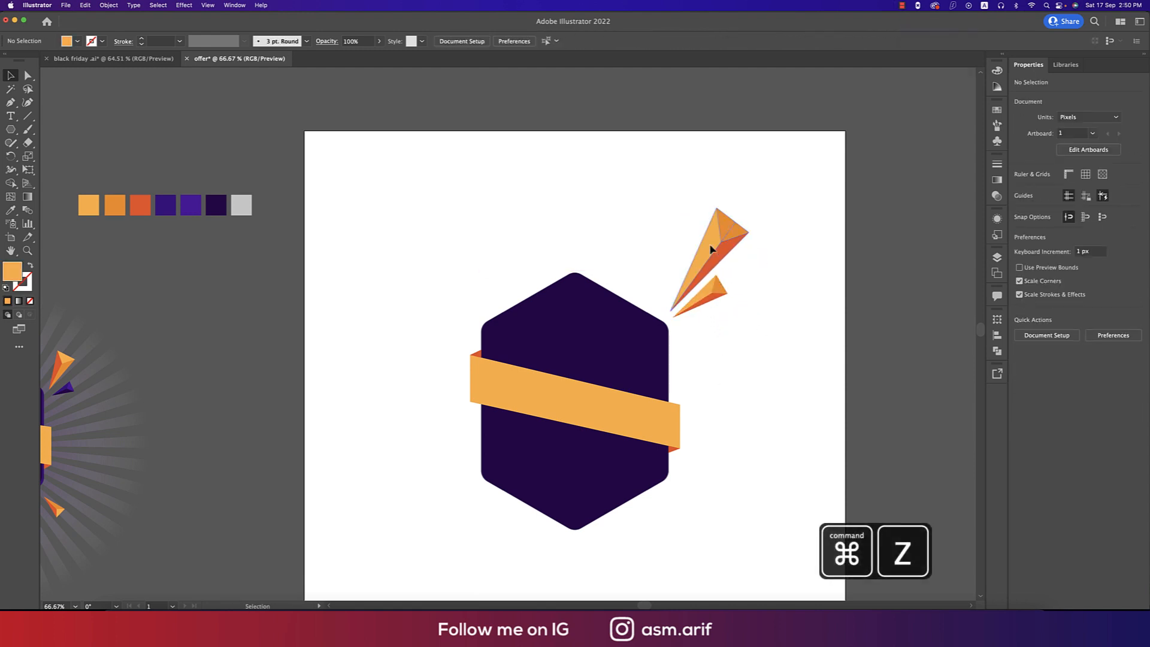
{"action": "right_click", "coordinate": [734, 248]}
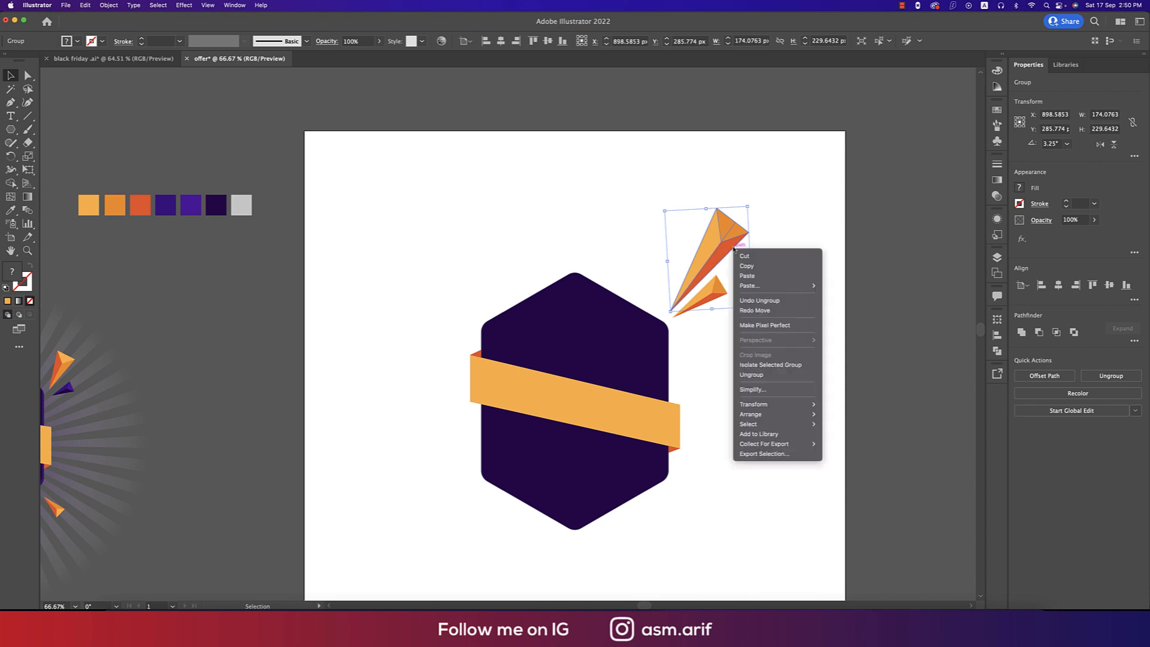
{"action": "left_click", "coordinate": [763, 264]}
Fill the small shard's wide end facet with the palette's deep purple, the fourth swatch.
{"action": "left_click", "coordinate": [719, 287]}
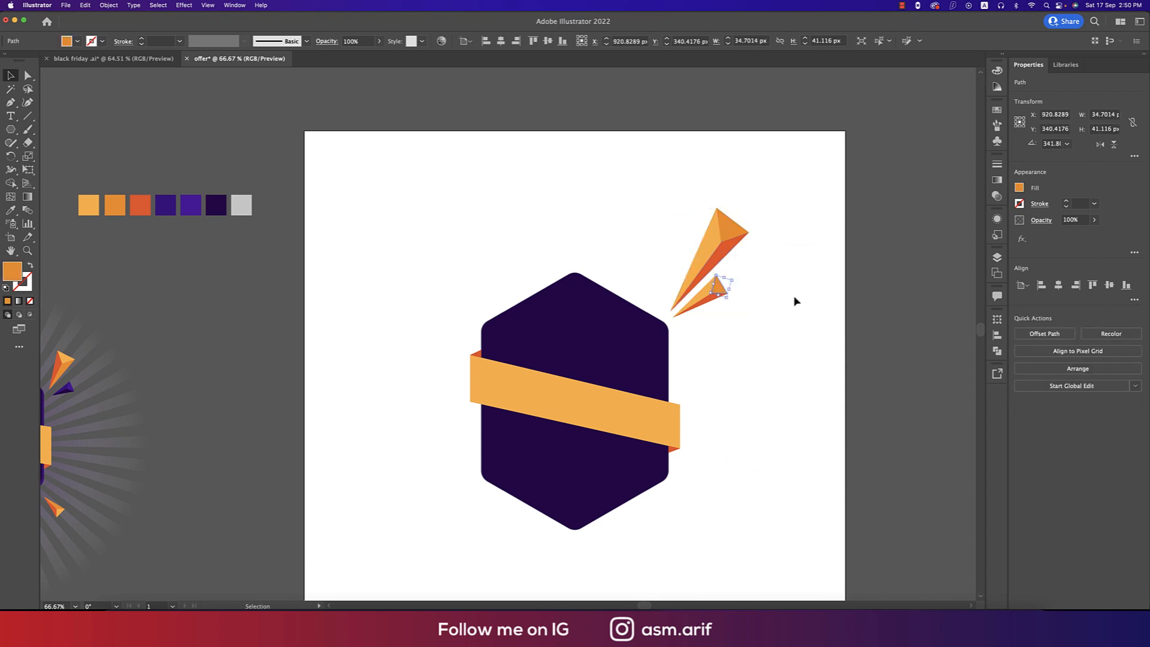
{"action": "key", "text": "i"}
{"action": "left_click", "coordinate": [185, 210]}
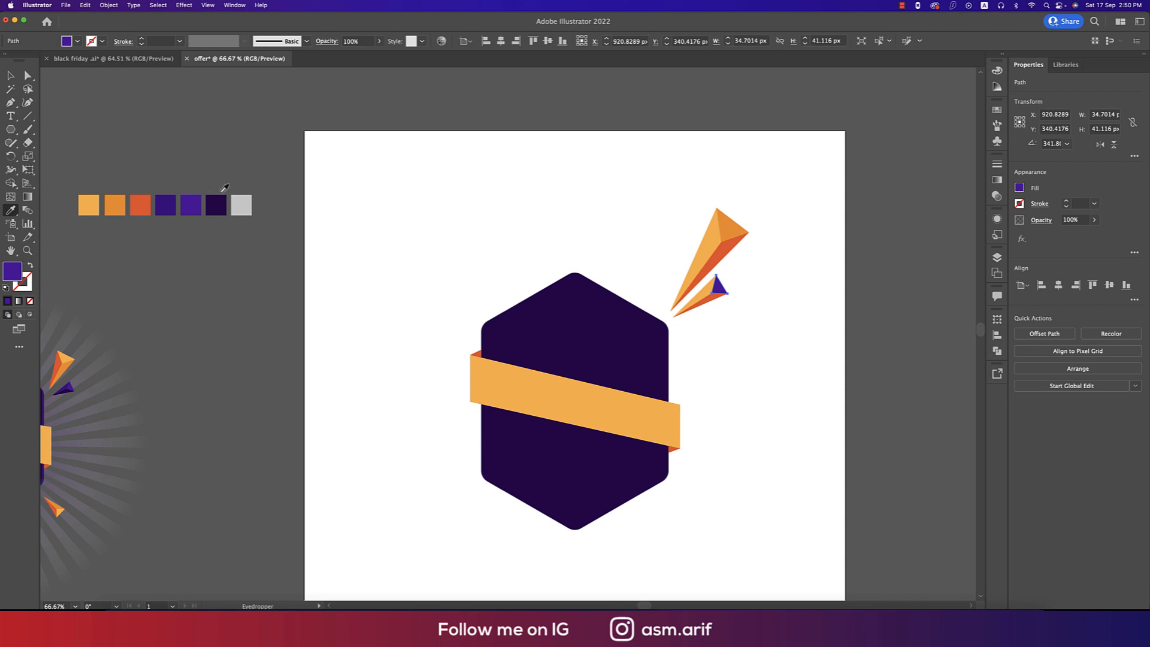
{"action": "left_click", "coordinate": [11, 76]}
{"action": "left_click", "coordinate": [729, 354]}
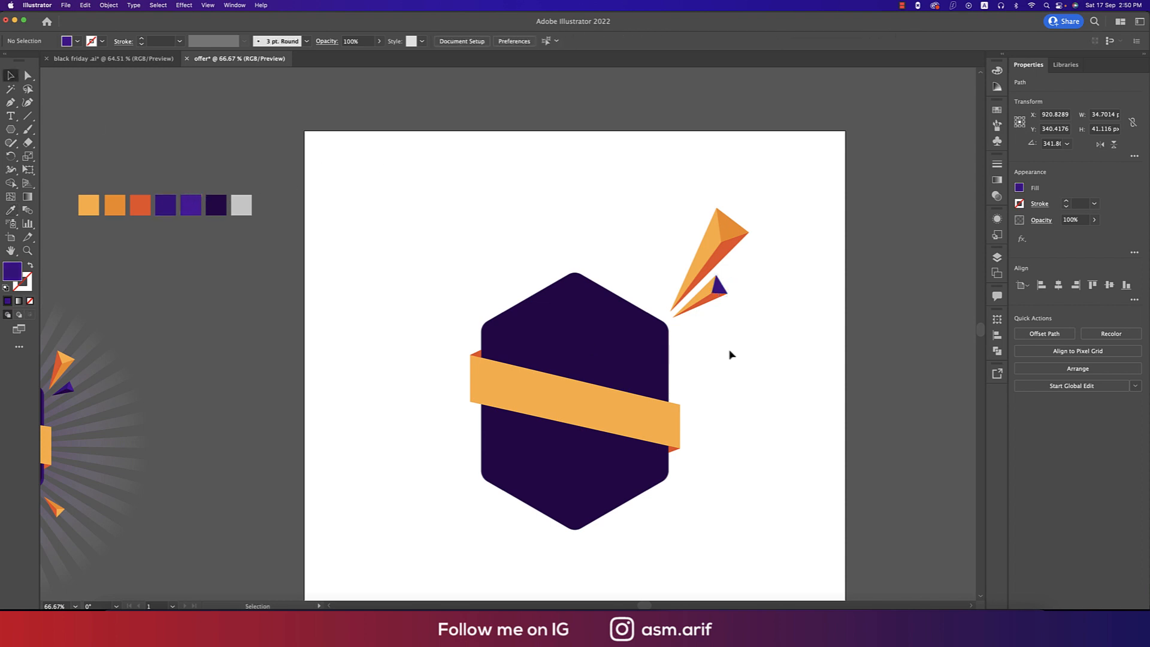
Fill the small shard's long light orange facet with the palette's bright violet, the fifth swatch.
{"action": "left_click", "coordinate": [697, 300]}
{"action": "key", "text": "i"}
{"action": "left_click", "coordinate": [192, 207]}
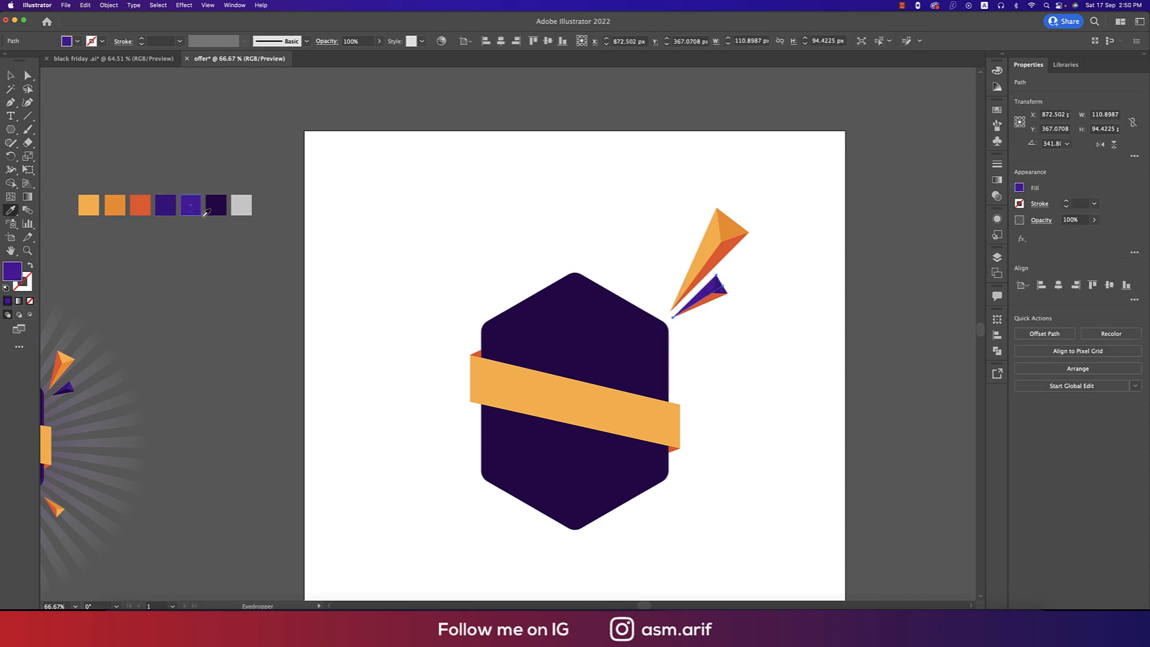
{"action": "left_click", "coordinate": [10, 75]}
{"action": "left_click", "coordinate": [777, 341]}
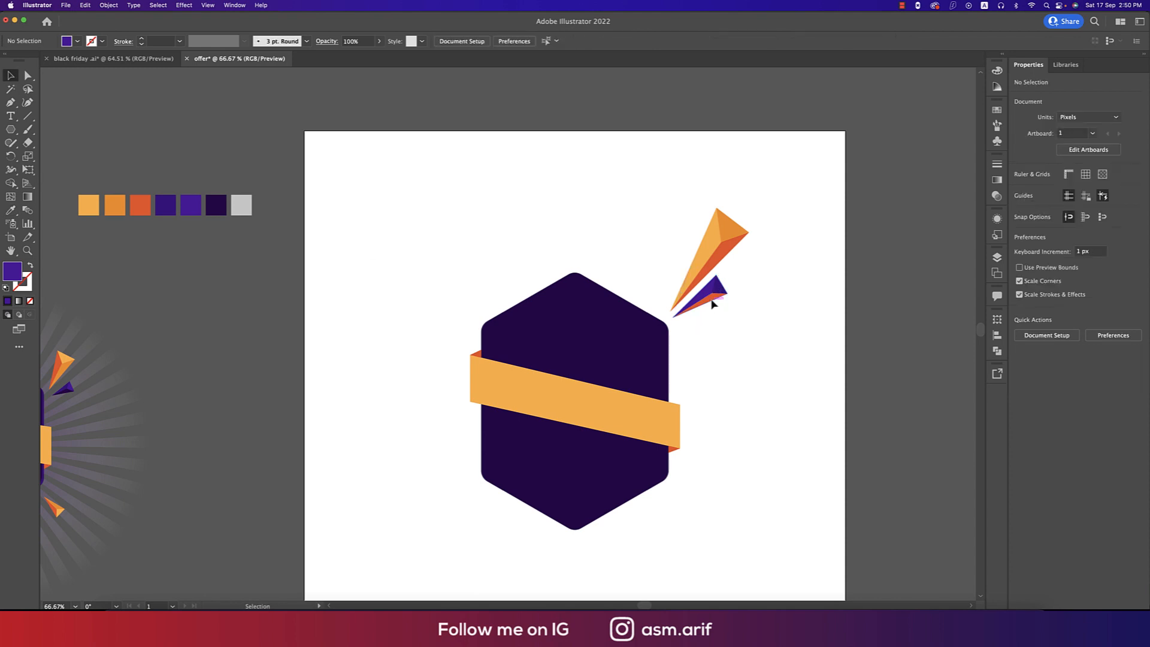
Fill the small shard's red-orange underside facet with the palette's darkest purple, the sixth swatch.
{"action": "left_click", "coordinate": [695, 304]}
{"action": "key", "text": "i"}
{"action": "left_click", "coordinate": [216, 205]}
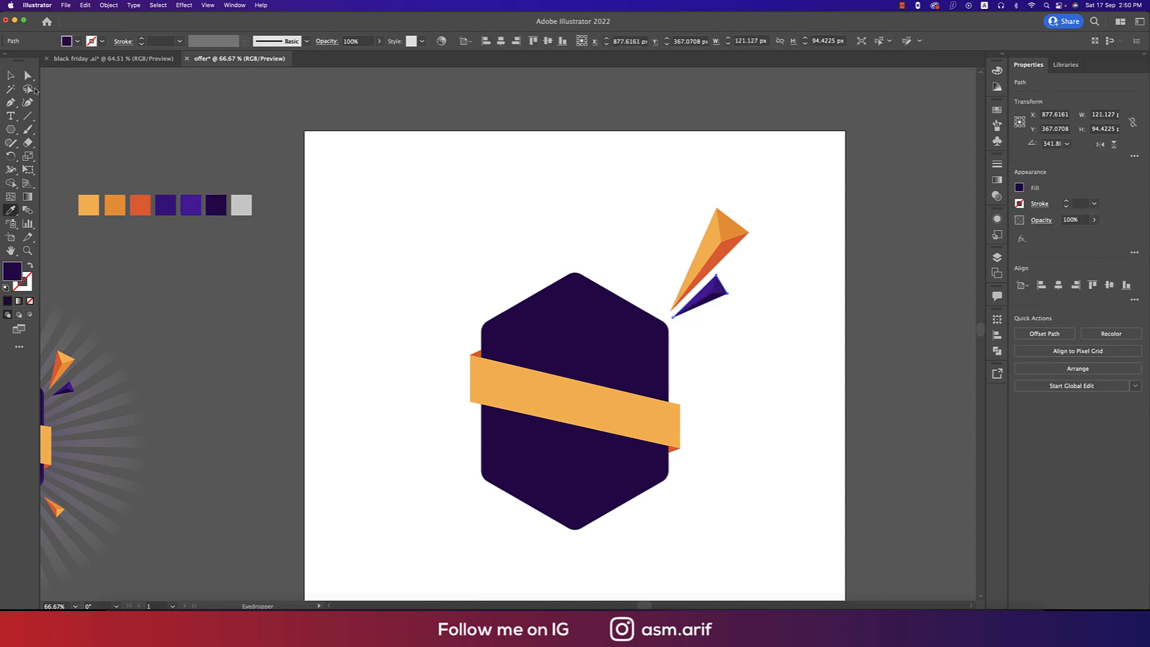
Group the orange and purple shards and place a horizontally mirrored copy beside the hexagon's upper-left corner.
{"action": "key", "text": "v"}
{"action": "key", "text": "a"}
{"action": "left_click", "coordinate": [639, 160]}
{"action": "left_click_drag", "start_coordinate": [680, 167], "coordinate": [458, 302]}
{"action": "key", "text": "cmd+g"}
{"action": "left_click", "coordinate": [1101, 145]}
{"action": "left_click_drag", "start_coordinate": [480, 254], "coordinate": [460, 292]}
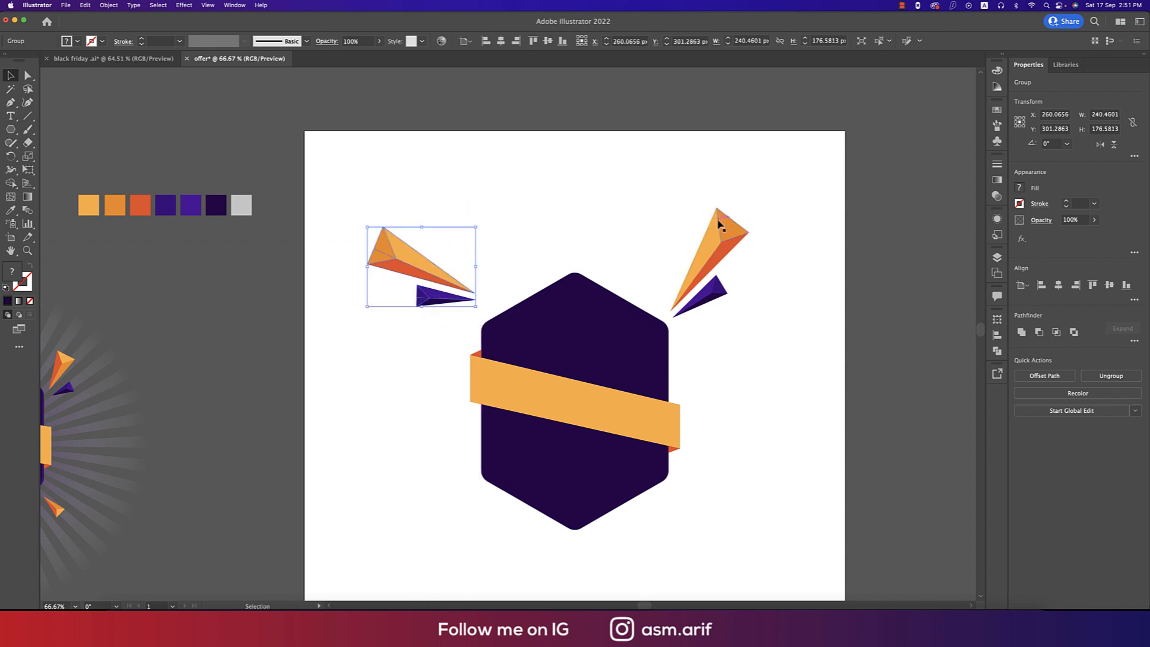
Rotate the right shard pair clockwise to a flatter angle and nudge the left pair slightly down.
{"action": "left_click", "coordinate": [720, 223]}
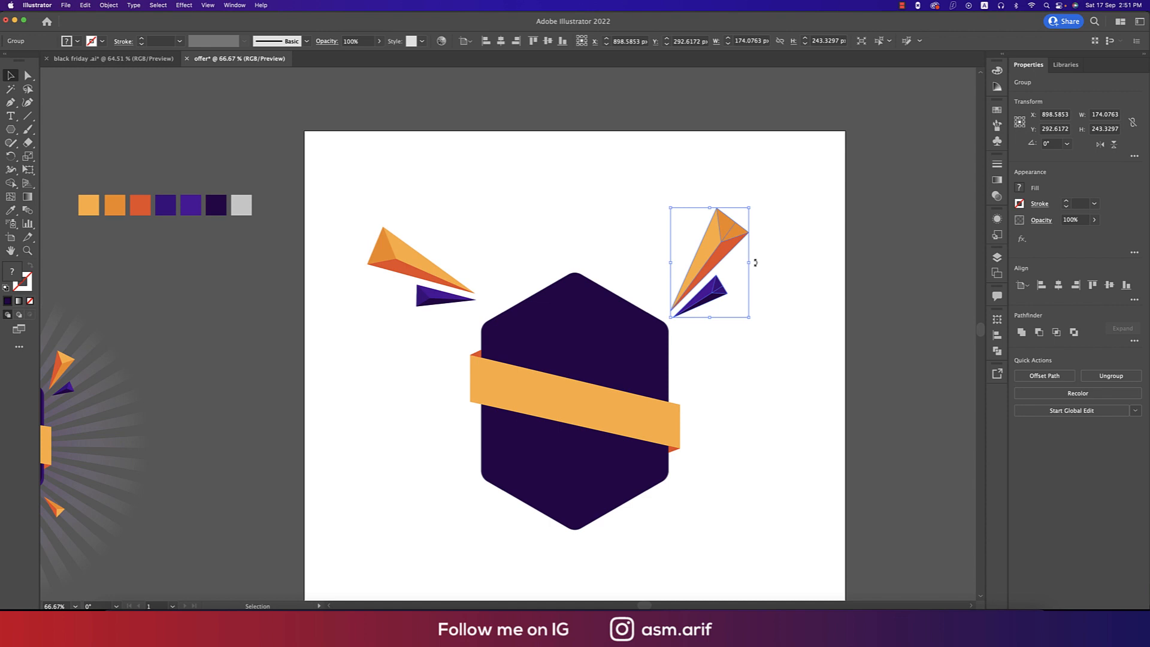
{"action": "left_click_drag", "start_coordinate": [755, 263], "coordinate": [738, 311]}
{"action": "left_click_drag", "start_coordinate": [458, 290], "coordinate": [457, 301]}
{"action": "left_click", "coordinate": [745, 389]}
{"action": "scroll", "coordinate": [744, 389], "scroll_direction": "down", "scroll_amount": 2}
{"action": "left_click_drag", "start_coordinate": [788, 436], "coordinate": [784, 393]}
{"action": "scroll", "coordinate": [729, 380], "scroll_direction": "up", "scroll_amount": 1}
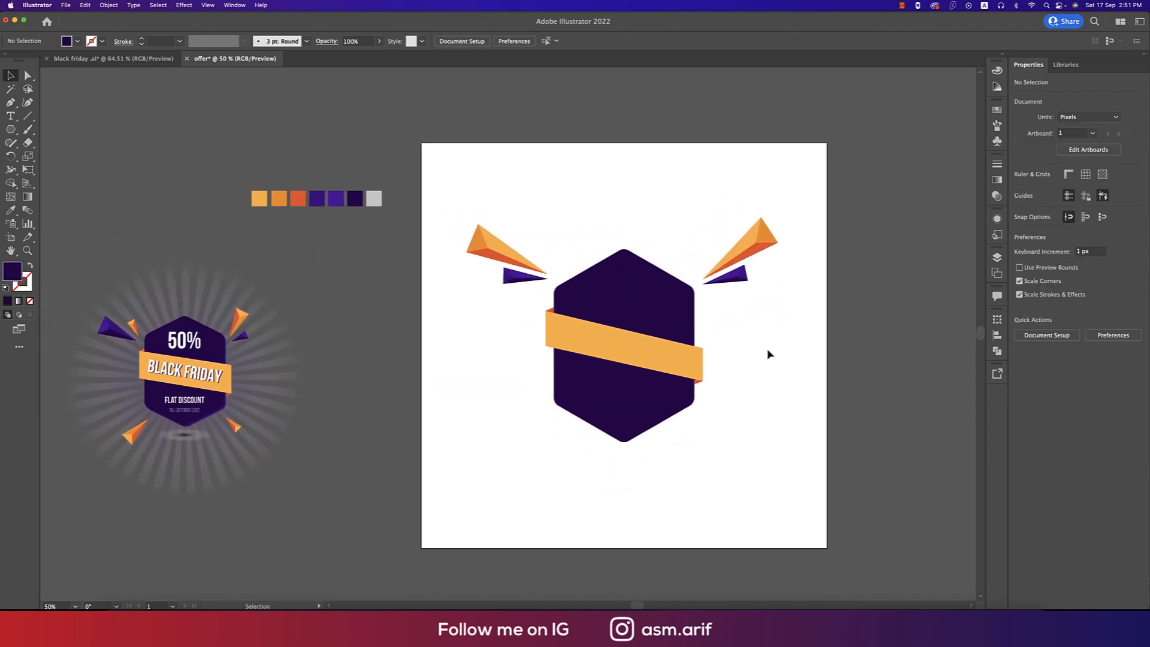
Within the left shard pair, group the small purple shard's facets and rotate that shard so its wide end tilts downward.
{"action": "double_click", "coordinate": [520, 286]}
{"action": "scroll", "coordinate": [521, 287], "scroll_direction": "up", "scroll_amount": 2}
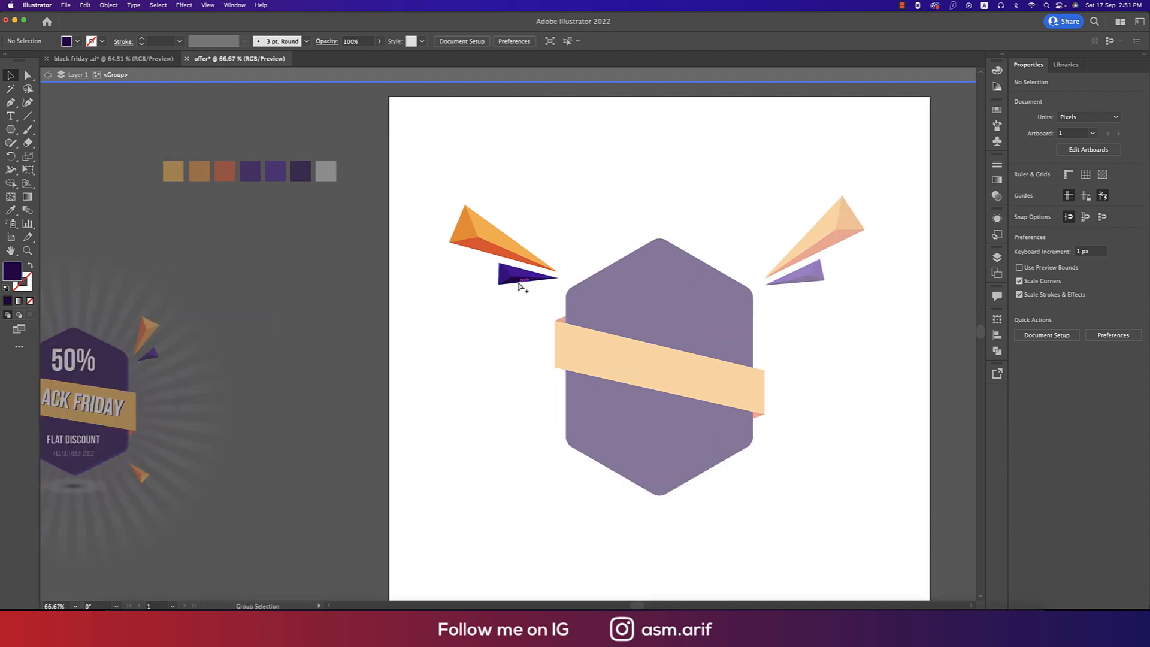
{"action": "left_click", "coordinate": [487, 268], "text": "shift"}
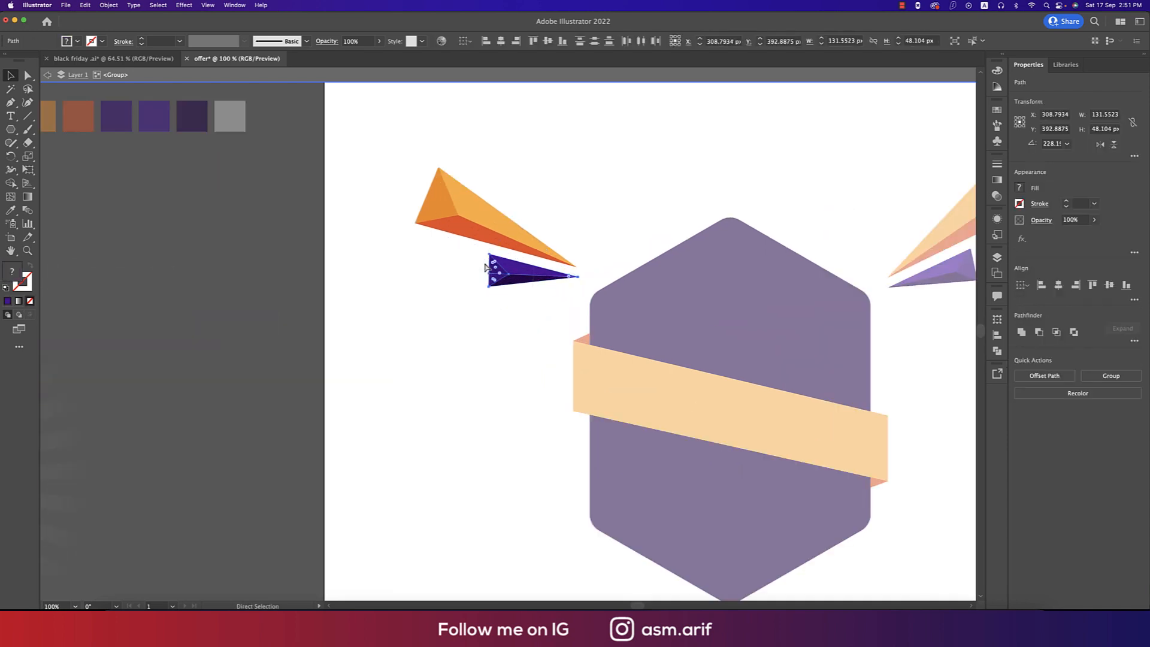
{"action": "key", "text": "super+g"}
{"action": "left_click_drag", "start_coordinate": [497, 301], "coordinate": [531, 319]}
{"action": "left_click_drag", "start_coordinate": [533, 277], "coordinate": [533, 292]}
{"action": "left_click", "coordinate": [429, 326]}
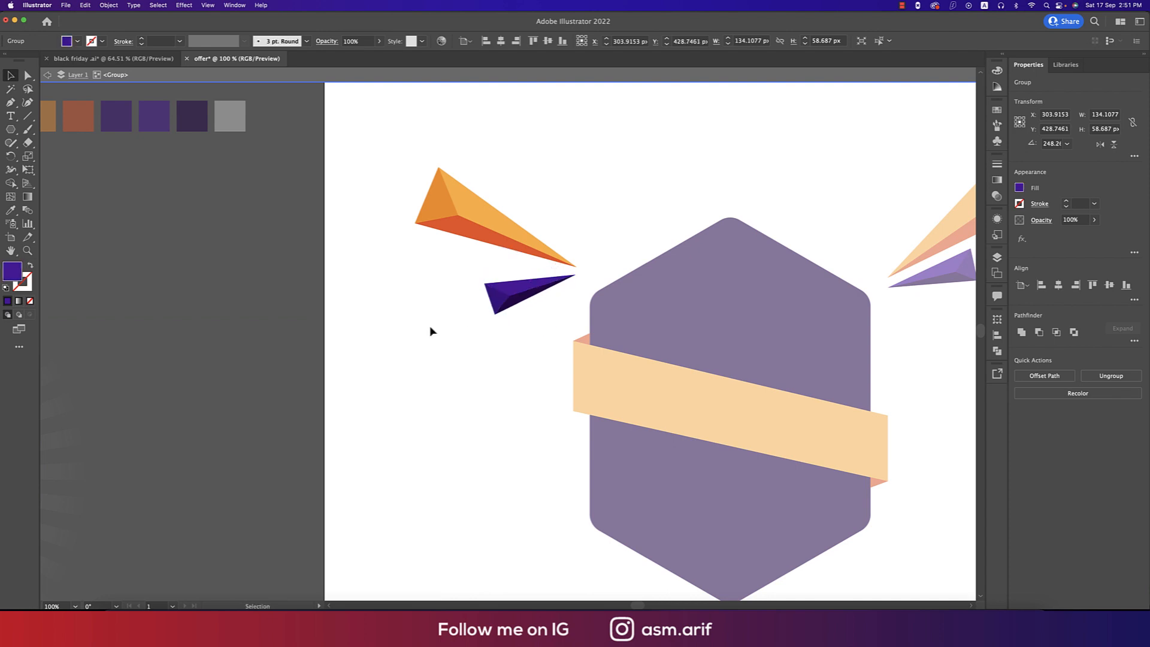
{"action": "left_click_drag", "start_coordinate": [503, 337], "coordinate": [489, 337]}
{"action": "double_click", "coordinate": [449, 330]}
{"action": "scroll", "coordinate": [450, 330], "scroll_direction": "down", "scroll_amount": 2}
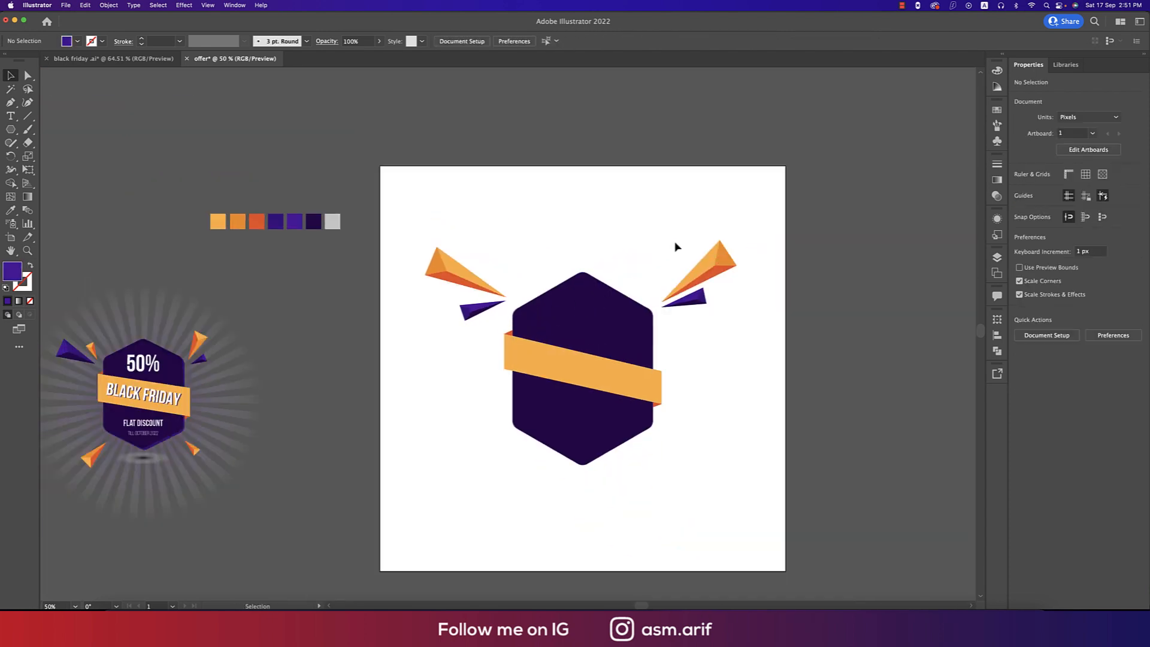
Replace the right shard pair with a horizontally mirrored copy of the left pair, level with it beside the hexagon's upper-right corner.
{"action": "left_click_drag", "start_coordinate": [677, 246], "coordinate": [741, 336]}
{"action": "key", "text": "Delete"}
{"action": "left_click", "coordinate": [462, 312]}
{"action": "left_click_drag", "start_coordinate": [463, 312], "coordinate": [704, 322]}
{"action": "left_click", "coordinate": [1099, 145]}
{"action": "left_click", "coordinate": [753, 390]}
{"action": "left_click", "coordinate": [487, 316]}
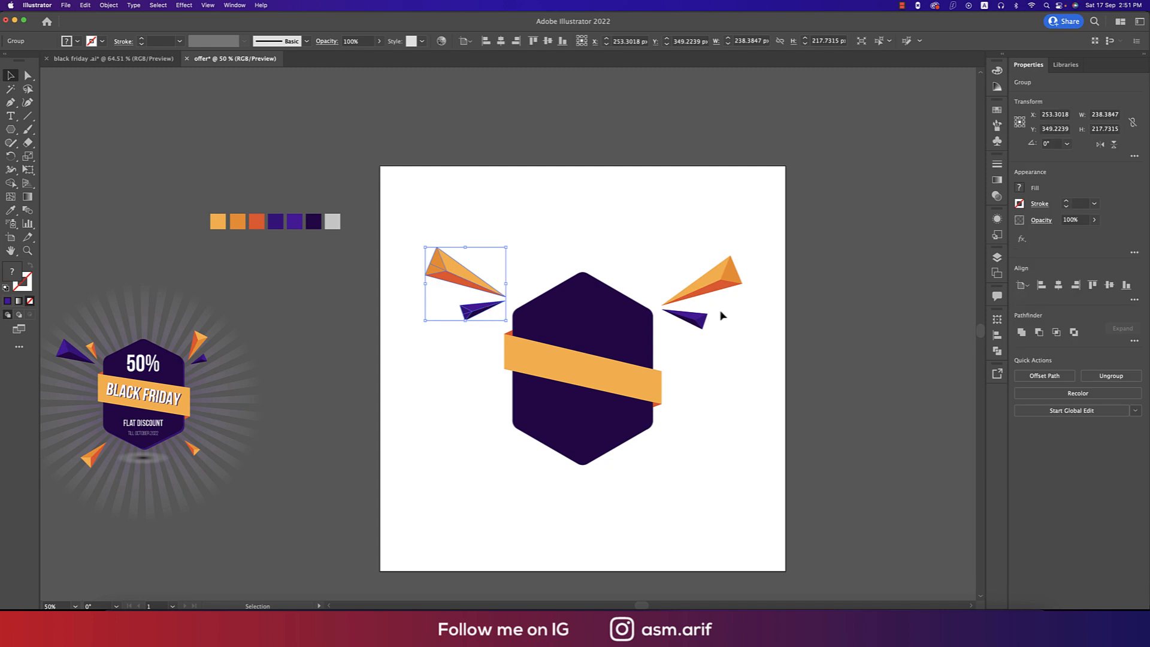
{"action": "left_click_drag", "start_coordinate": [726, 286], "coordinate": [724, 276]}
{"action": "left_click", "coordinate": [748, 395]}
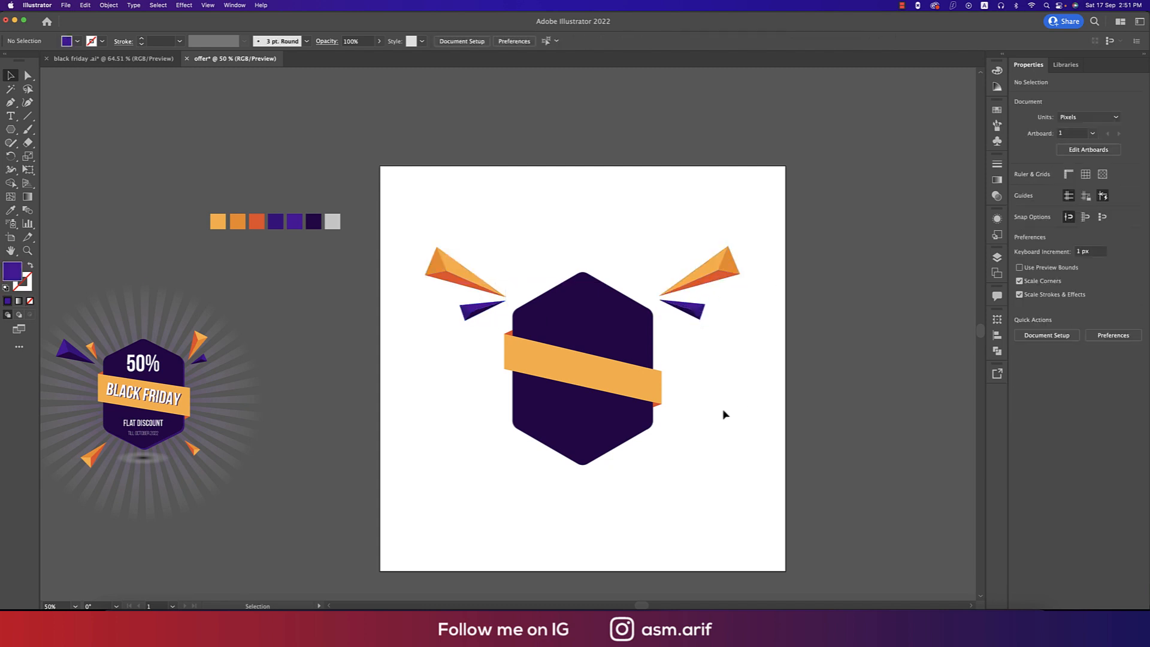
Copy the large orange shard from the right pair and paste it at reduced size, pointing at the hexagon's lower-right corner.
{"action": "double_click", "coordinate": [708, 317]}
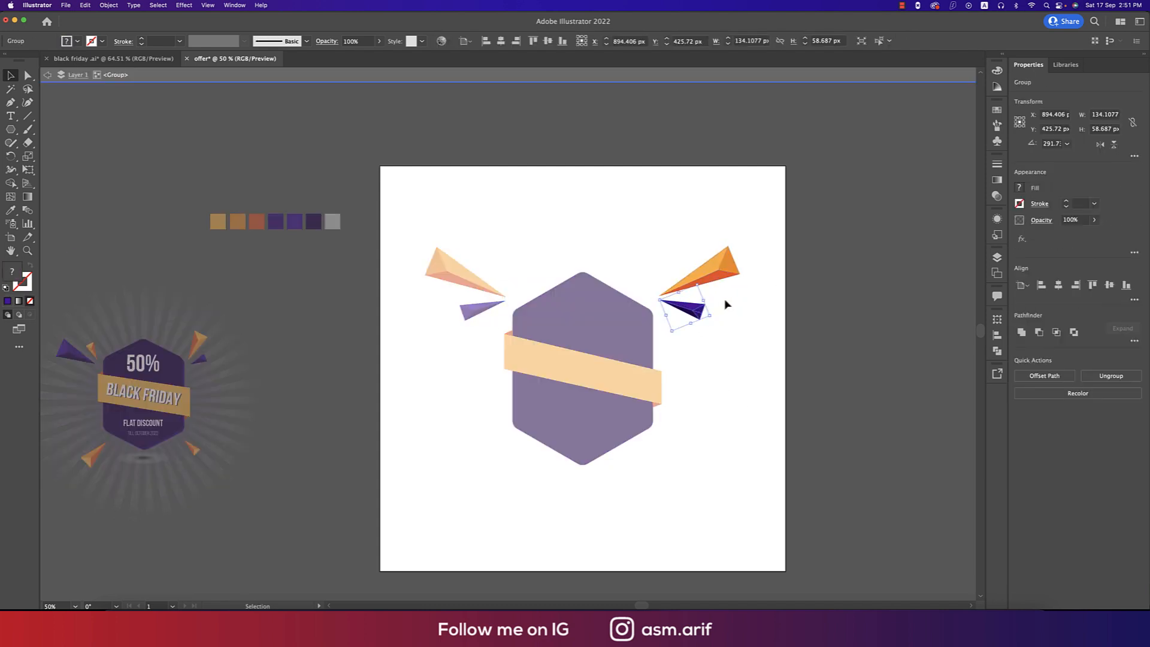
{"action": "left_click", "coordinate": [718, 257]}
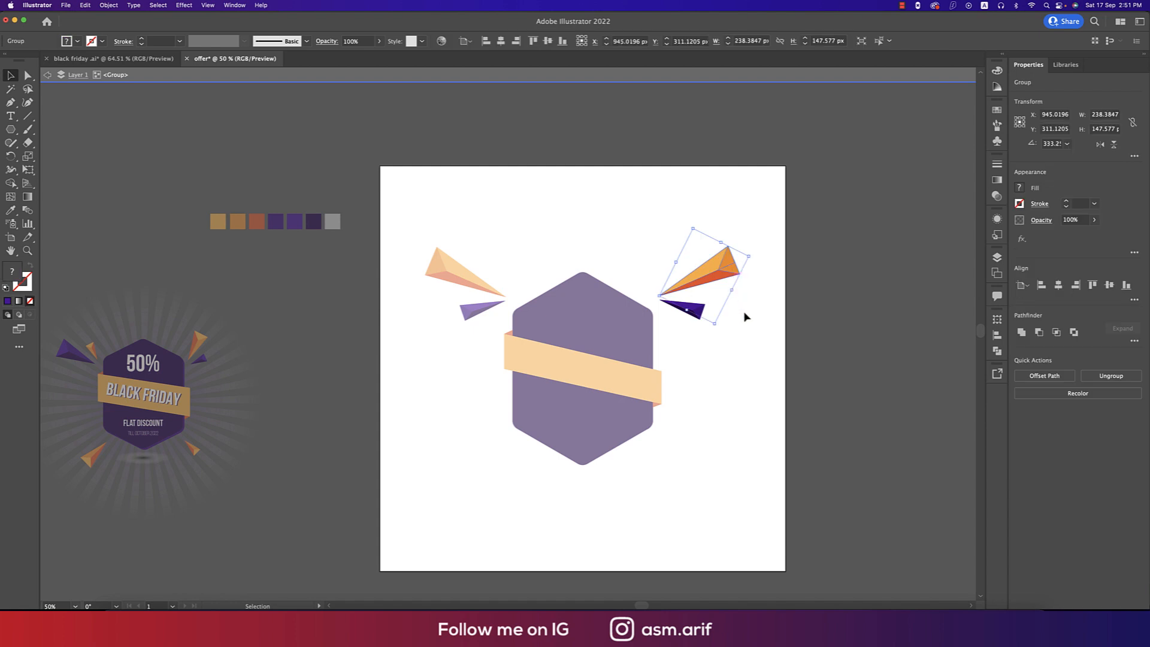
{"action": "key", "text": "super+c"}
{"action": "double_click", "coordinate": [755, 357]}
{"action": "left_click_drag", "start_coordinate": [722, 420], "coordinate": [724, 361]}
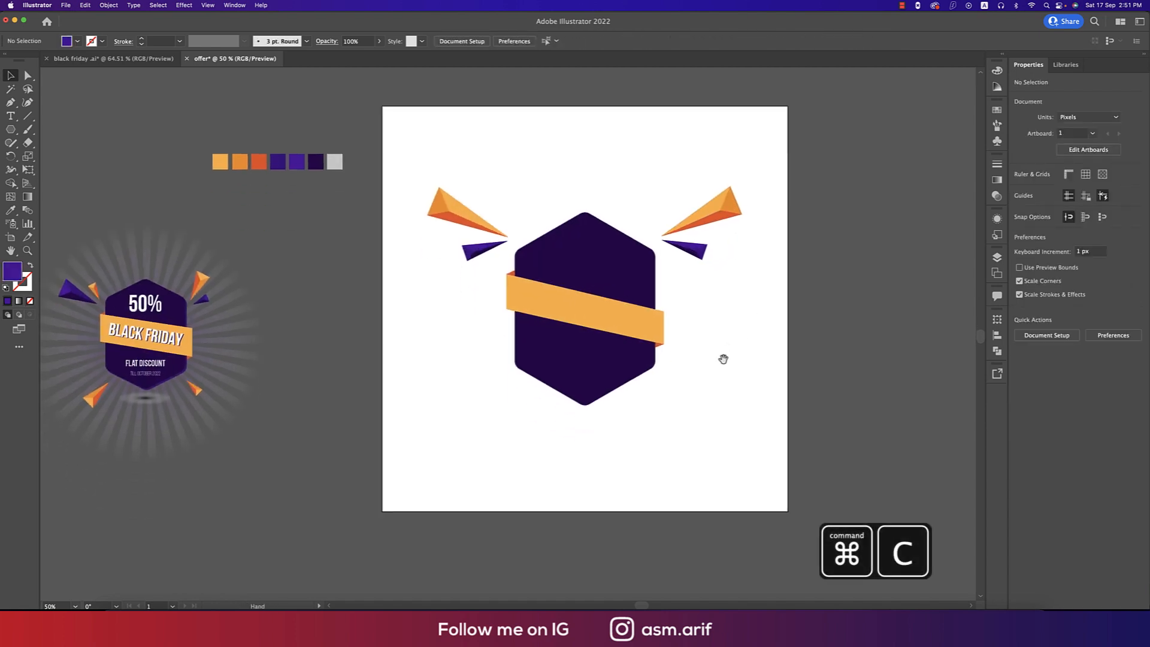
{"action": "key", "text": "super+v"}
{"action": "left_click_drag", "start_coordinate": [521, 385], "coordinate": [478, 421]}
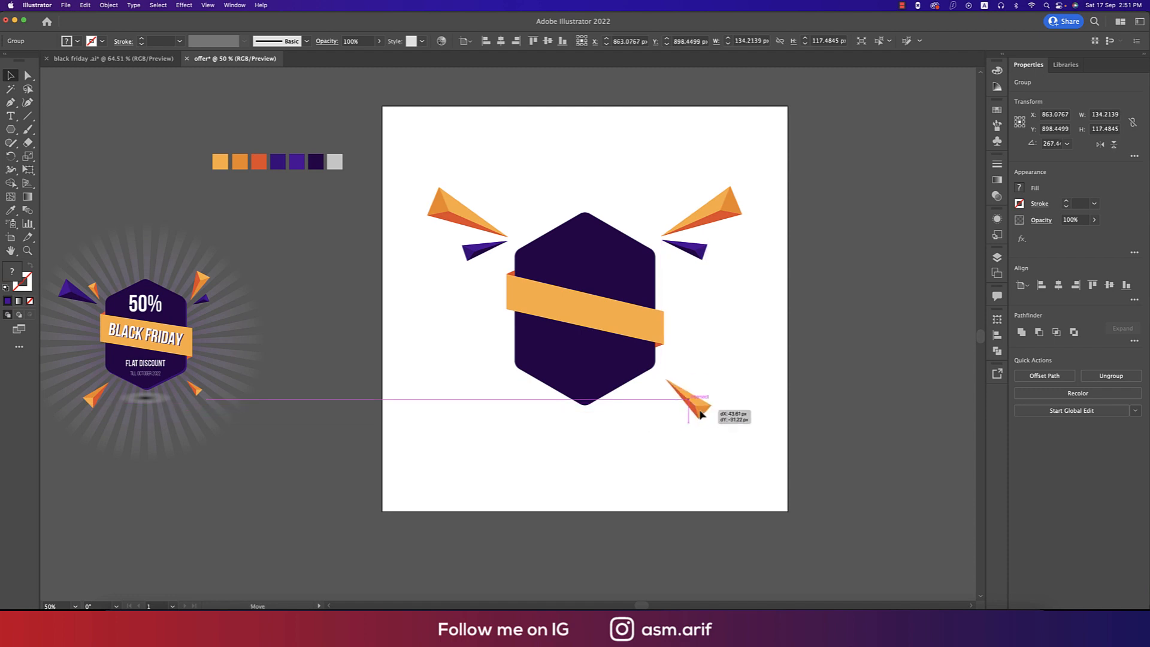
Place a mirrored orange shard at the hexagon's lower-left corner and shrink the lower-right shard to a smaller size.
{"action": "left_click", "coordinate": [662, 441]}
{"action": "left_click", "coordinate": [1100, 145]}
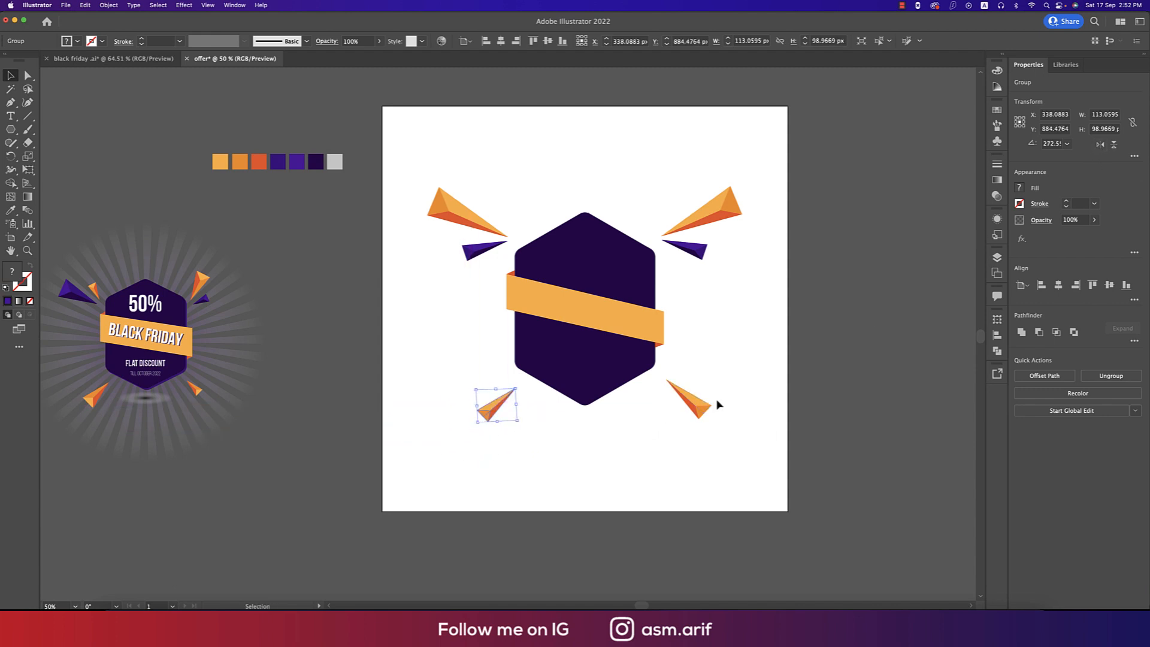
{"action": "left_click", "coordinate": [708, 416]}
{"action": "left_click_drag", "start_coordinate": [711, 421], "coordinate": [689, 399]}
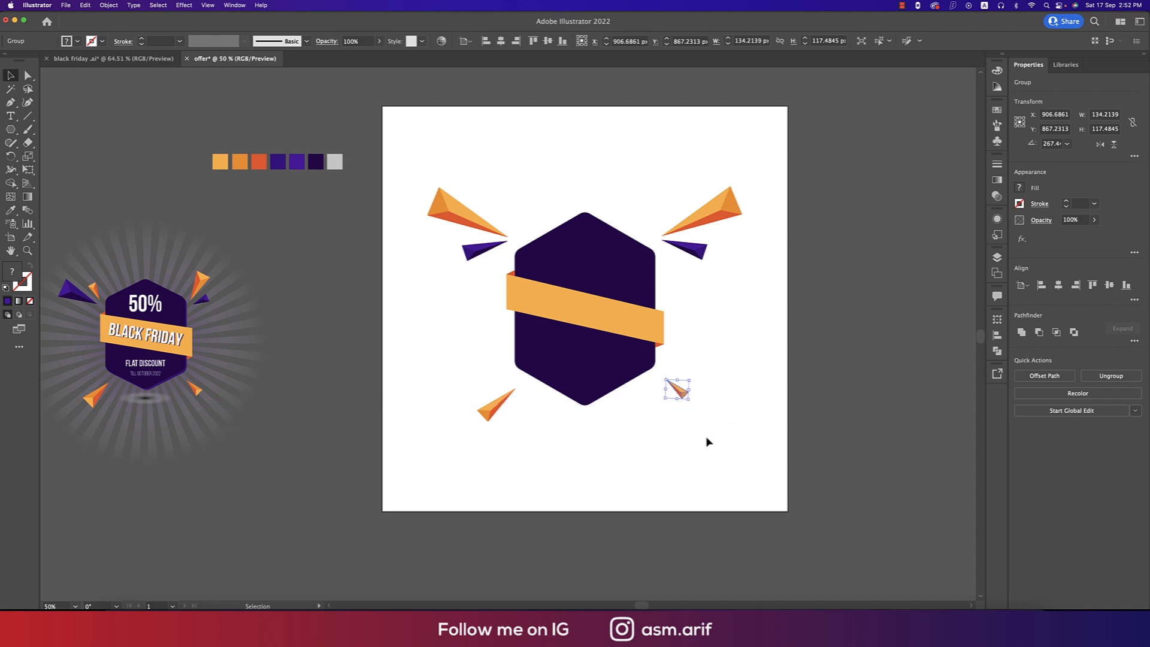
{"action": "left_click", "coordinate": [707, 442]}
{"action": "scroll", "coordinate": [719, 467], "scroll_direction": "up", "scroll_amount": 3}
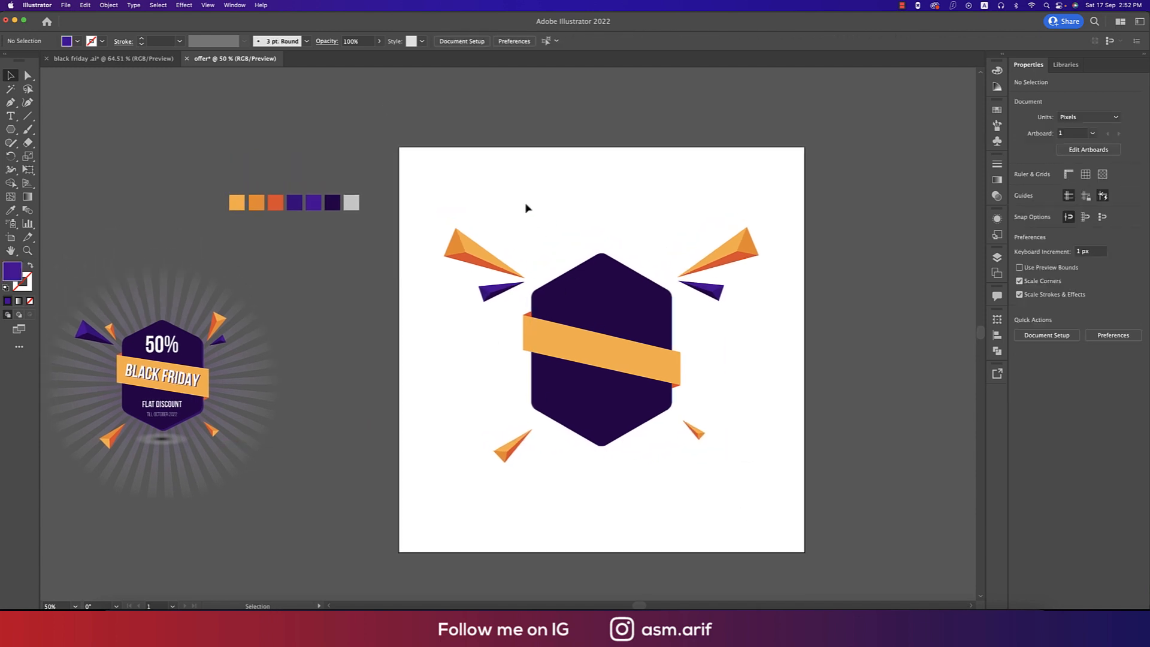
Rotate the two upper shard pairs slightly so that their large orange shards stand at a steeper angle.
{"action": "left_click_drag", "start_coordinate": [742, 321], "coordinate": [772, 292]}
{"action": "left_click", "coordinate": [493, 257]}
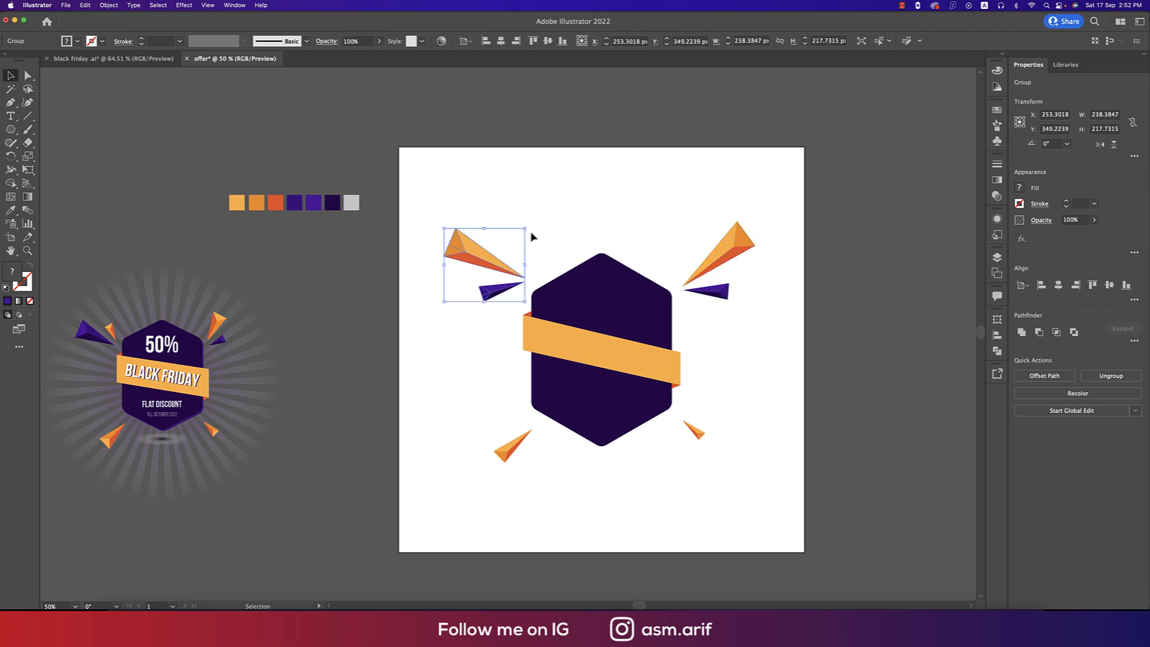
{"action": "mouse_move", "coordinate": [531, 226]}
{"action": "left_mouse_down"}
{"action": "mouse_move", "coordinate": [551, 232]}
{"action": "mouse_move", "coordinate": [537, 236]}
{"action": "left_mouse_up"}
{"action": "left_click", "coordinate": [433, 390]}
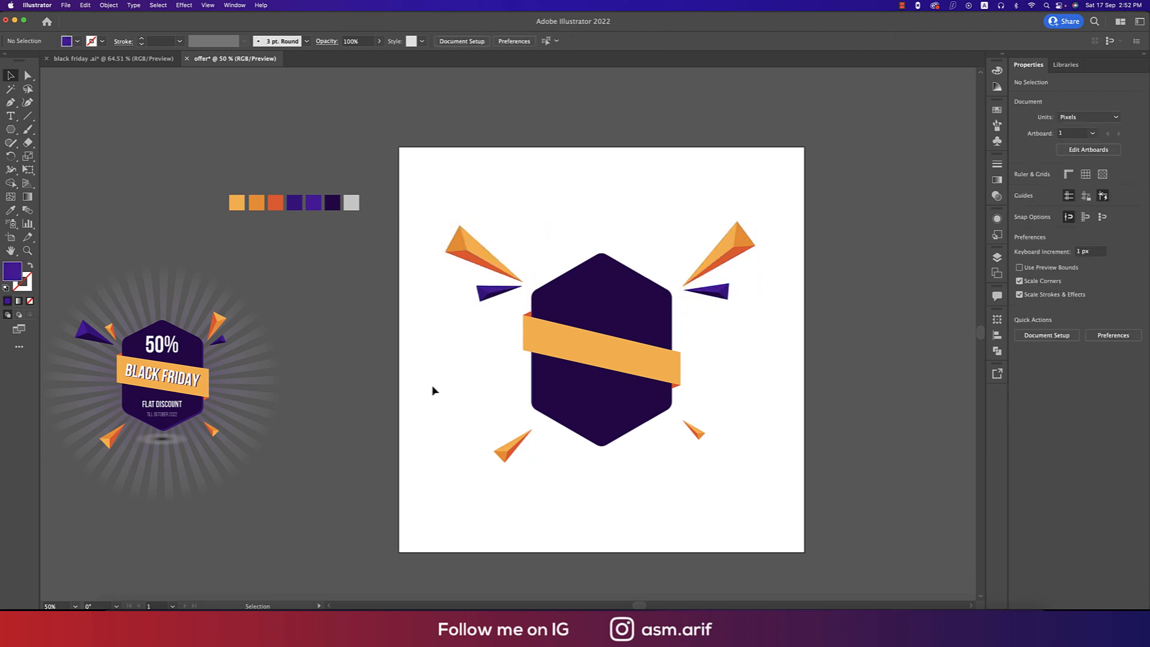
Draw a narrow wedge-shaped ray, about 56 x 480 px, from above the hexagon down to a point at the ribbon's centre.
{"action": "left_click", "coordinate": [192, 305]}
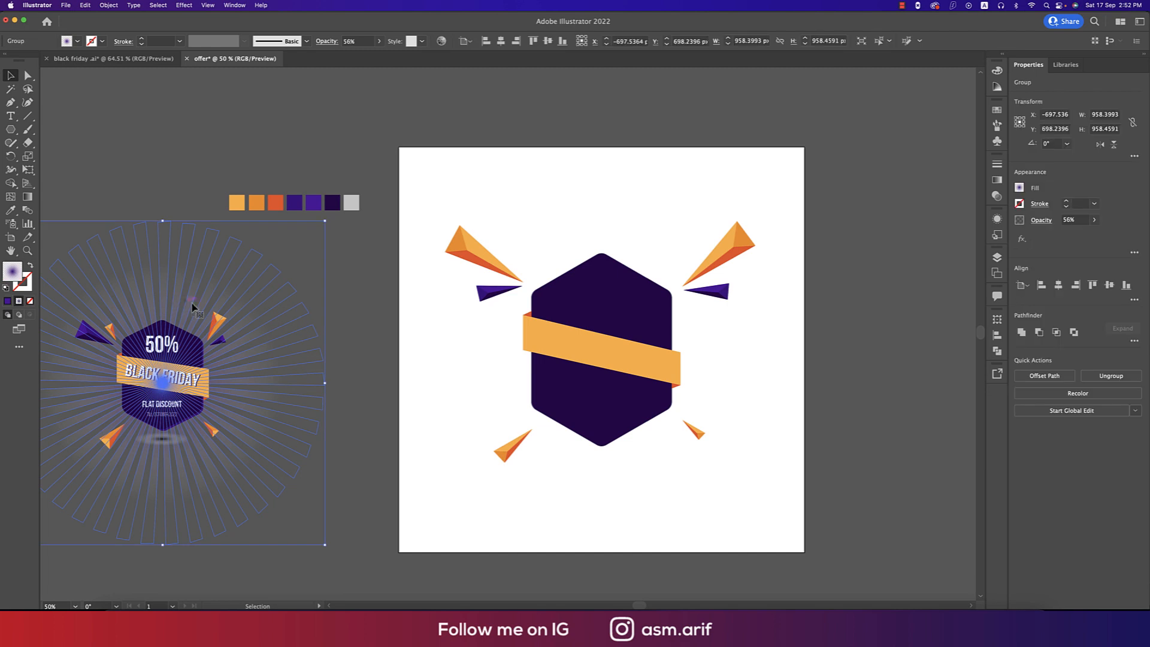
{"action": "left_click", "coordinate": [356, 435]}
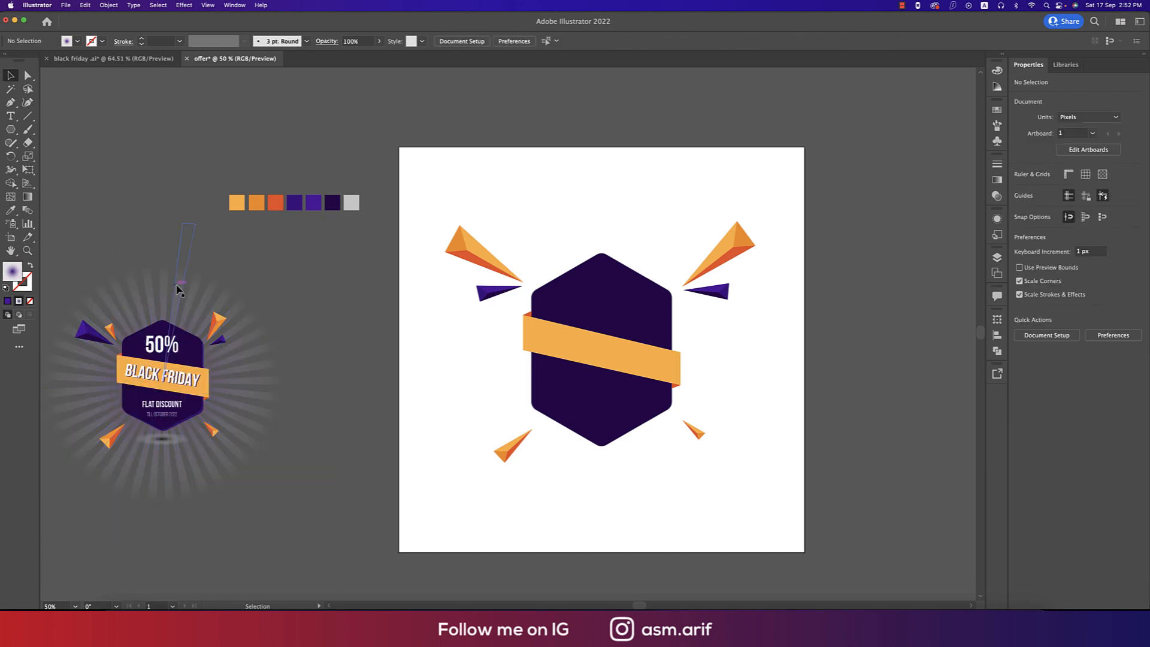
{"action": "left_click_drag", "start_coordinate": [13, 131], "coordinate": [179, 108]}
{"action": "key", "text": "p"}
{"action": "left_click", "coordinate": [590, 200]}
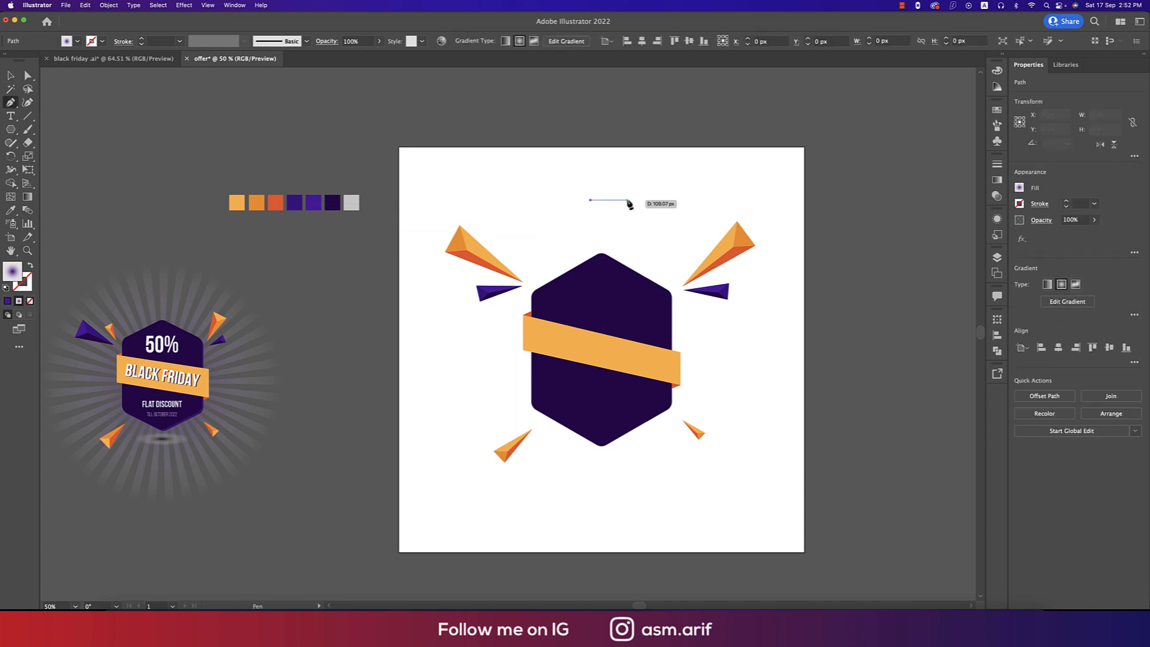
{"action": "left_click", "coordinate": [609, 200]}
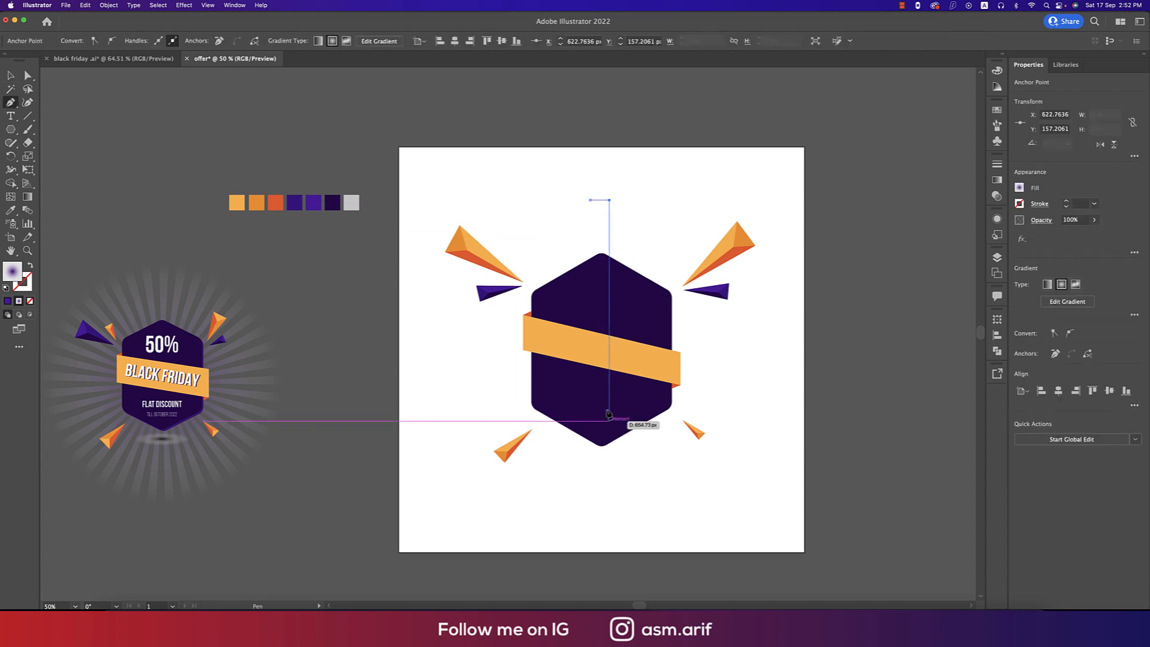
{"action": "left_click", "coordinate": [605, 363]}
{"action": "left_click", "coordinate": [590, 201]}
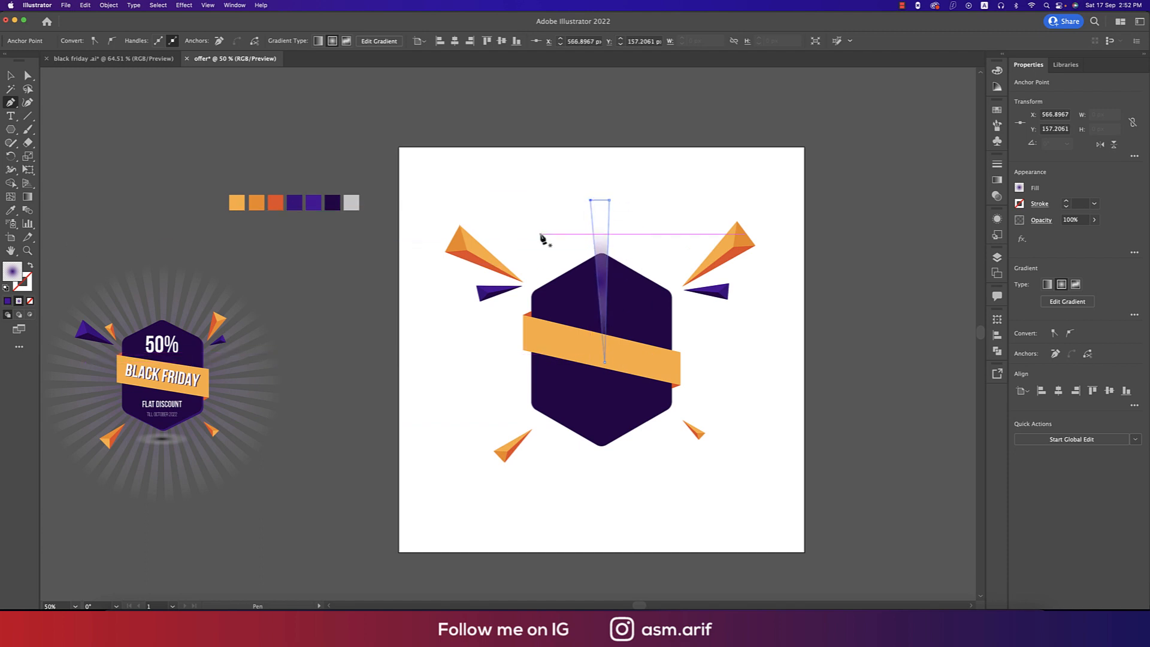
Fill the wedge ray with the palette's light grey, the last swatch.
{"action": "key", "text": "i"}
{"action": "left_click", "coordinate": [351, 203]}
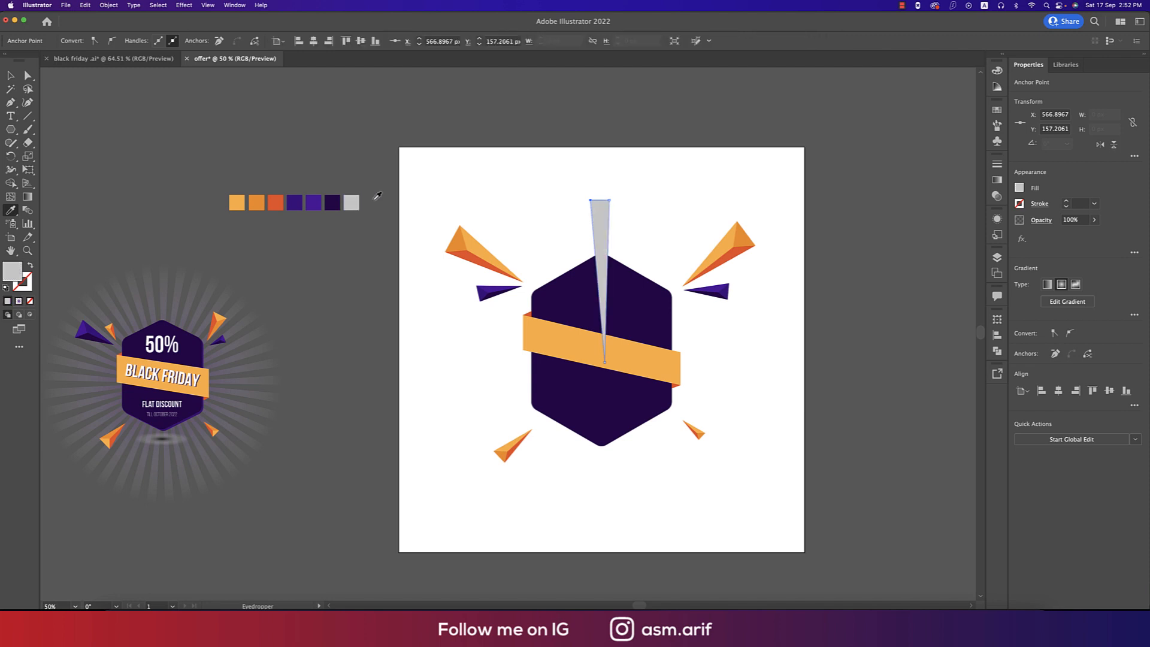
{"action": "left_click", "coordinate": [10, 76]}
{"action": "left_click", "coordinate": [694, 201]}
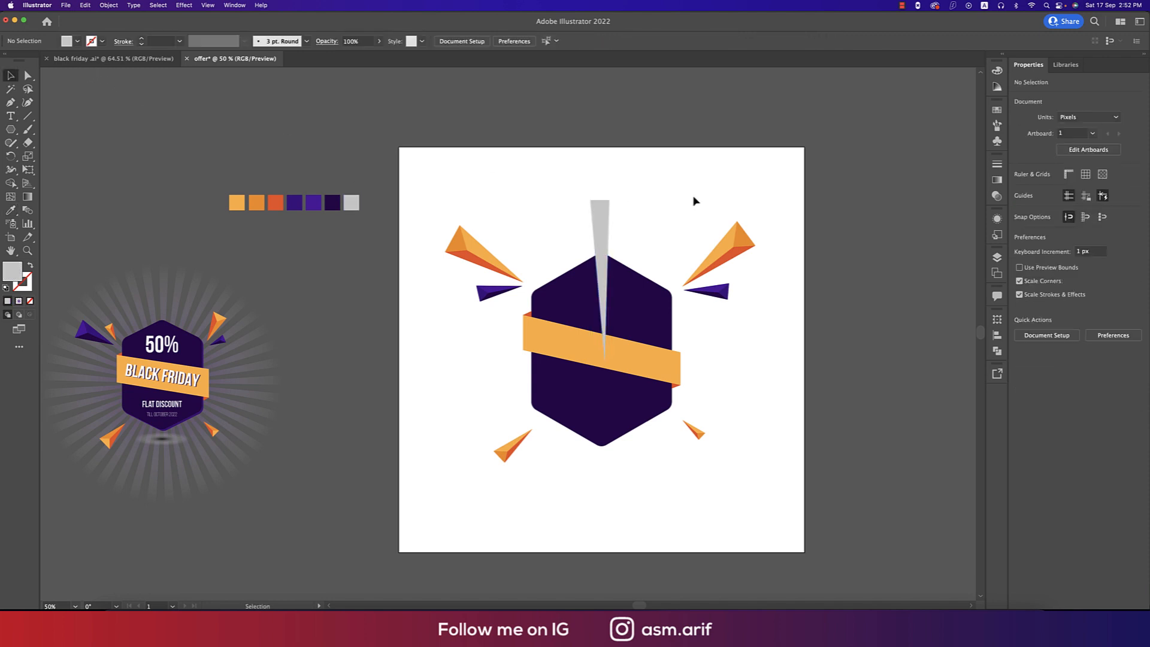
Create a copy of the grey ray rotated about 11° clockwise around its lower tip.
{"action": "left_click", "coordinate": [600, 204]}
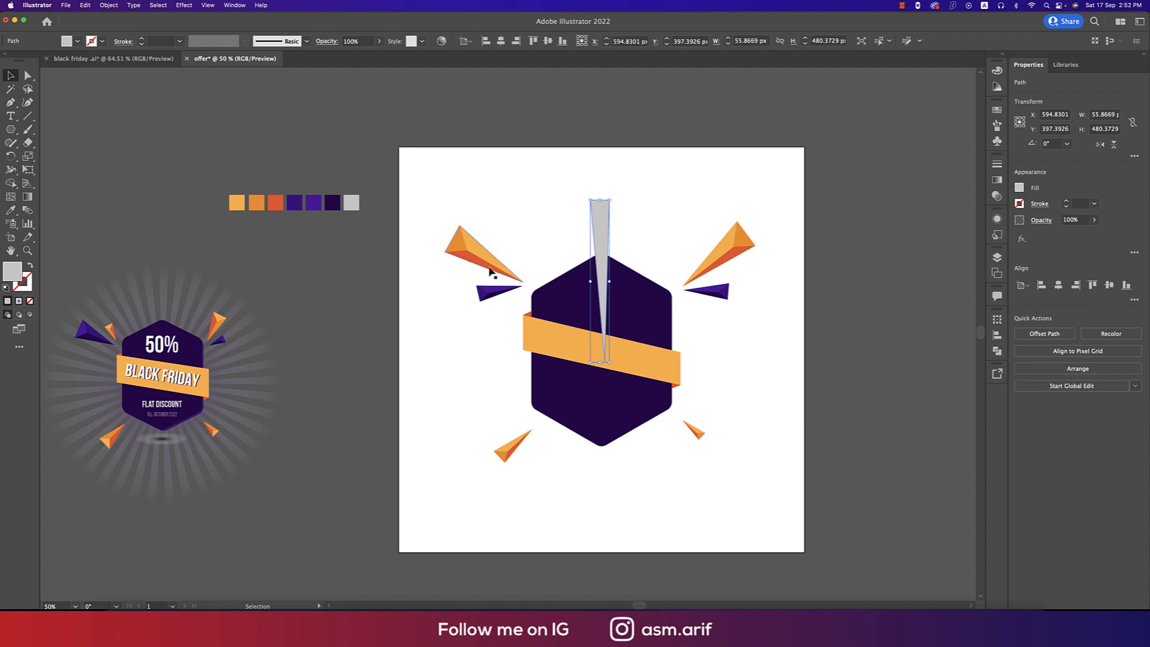
{"action": "key", "text": "r"}
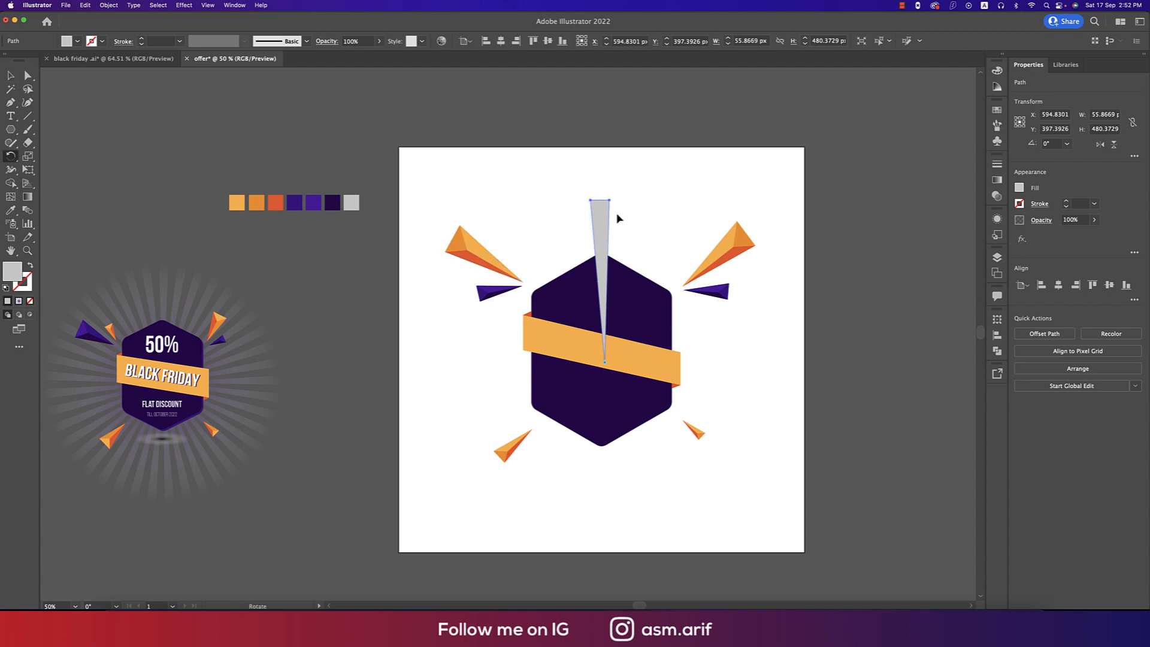
{"action": "left_click_drag", "start_coordinate": [610, 212], "coordinate": [639, 219]}
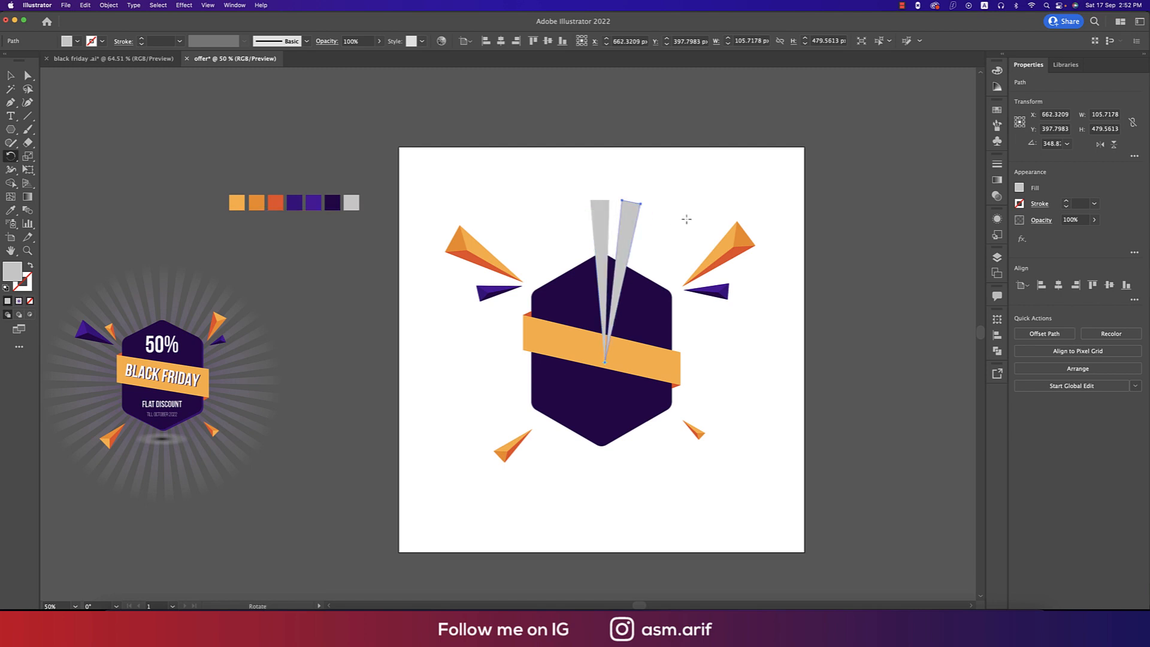
Repeat the rotated copy until the grey rays run all the way around the badge as a sunburst.
{"action": "key", "text": "super+d"}
{"action": "key", "text": "super+d"}
{"action": "key", "text": "super+d"}
{"action": "key", "text": "super+d"}
{"action": "key", "text": "super+d"}
{"action": "key", "text": "super+d"}
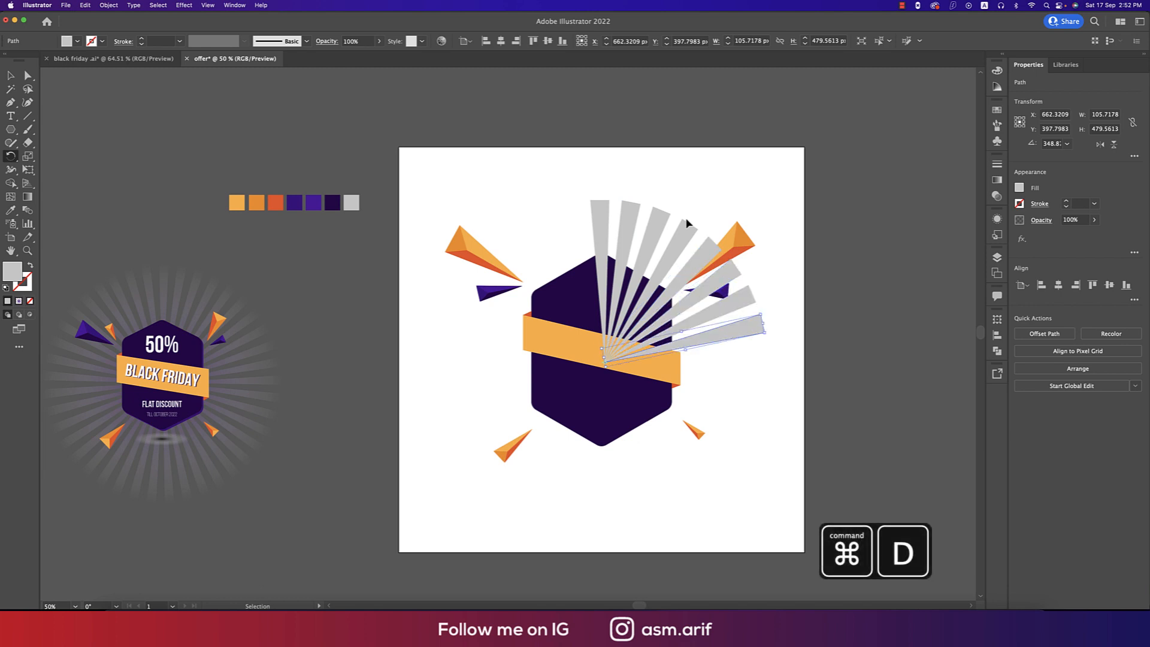
{"action": "key", "text": "super+d"}
{"action": "key", "text": "super+d"}
{"action": "key", "text": "super+d"}
{"action": "key", "text": "super+d"}
{"action": "key", "text": "super+d"}
{"action": "key", "text": "super+d"}
{"action": "key", "text": "super+d"}
{"action": "key", "text": "super+d"}
{"action": "key", "text": "super+d"}
{"action": "key", "text": "super+d"}
{"action": "key", "text": "super+d"}
{"action": "key", "text": "super+d"}
{"action": "key", "text": "super+d"}
{"action": "key", "text": "super+d"}
{"action": "key", "text": "super+d"}
{"action": "key", "text": "super+d"}
{"action": "key", "text": "super+d"}
{"action": "key", "text": "super+d"}
{"action": "key", "text": "super+d"}
{"action": "key", "text": "super+d"}
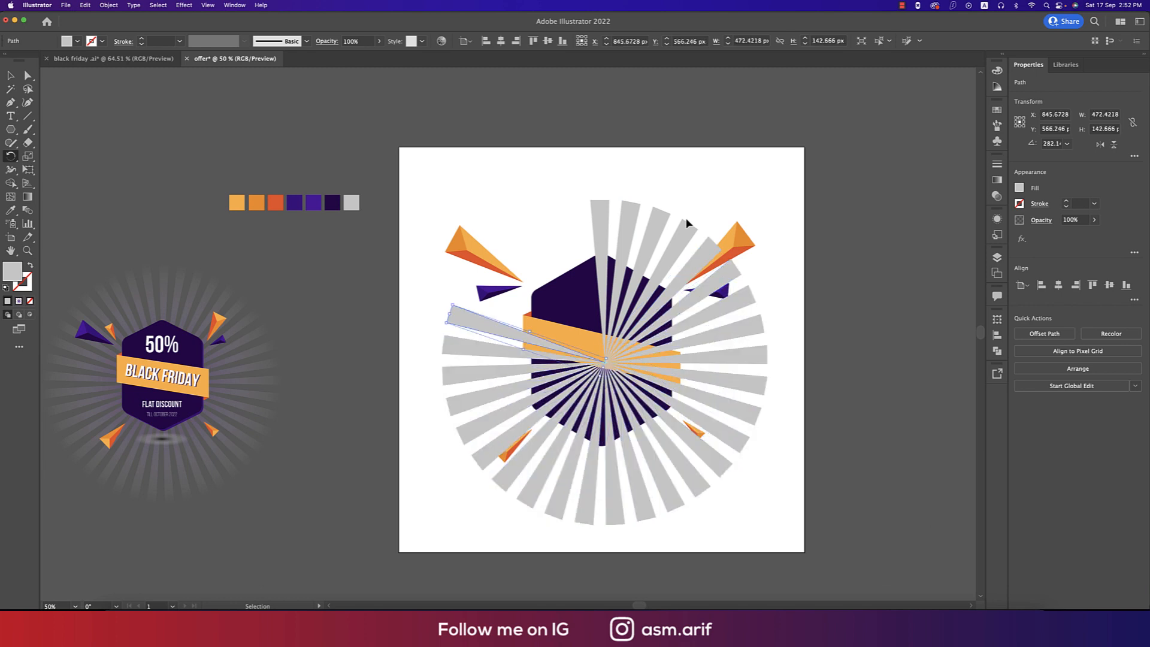
{"action": "key", "text": "super+d"}
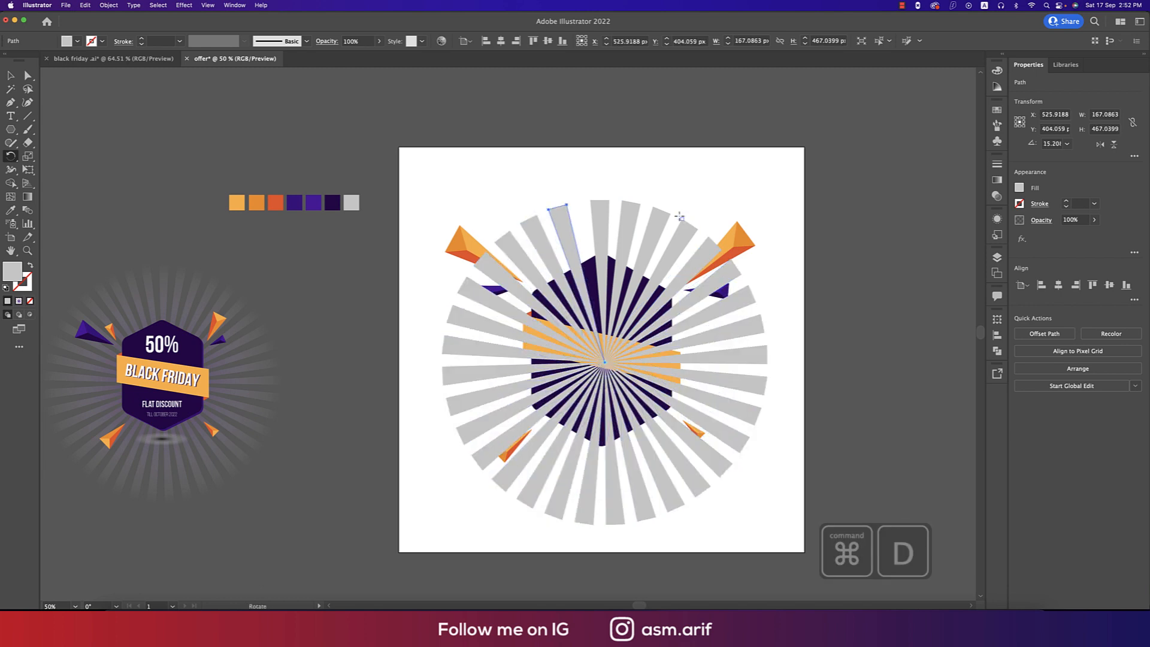
Group all the grey rays and send the group behind the hexagon, ribbon and shards.
{"action": "key", "text": "v"}
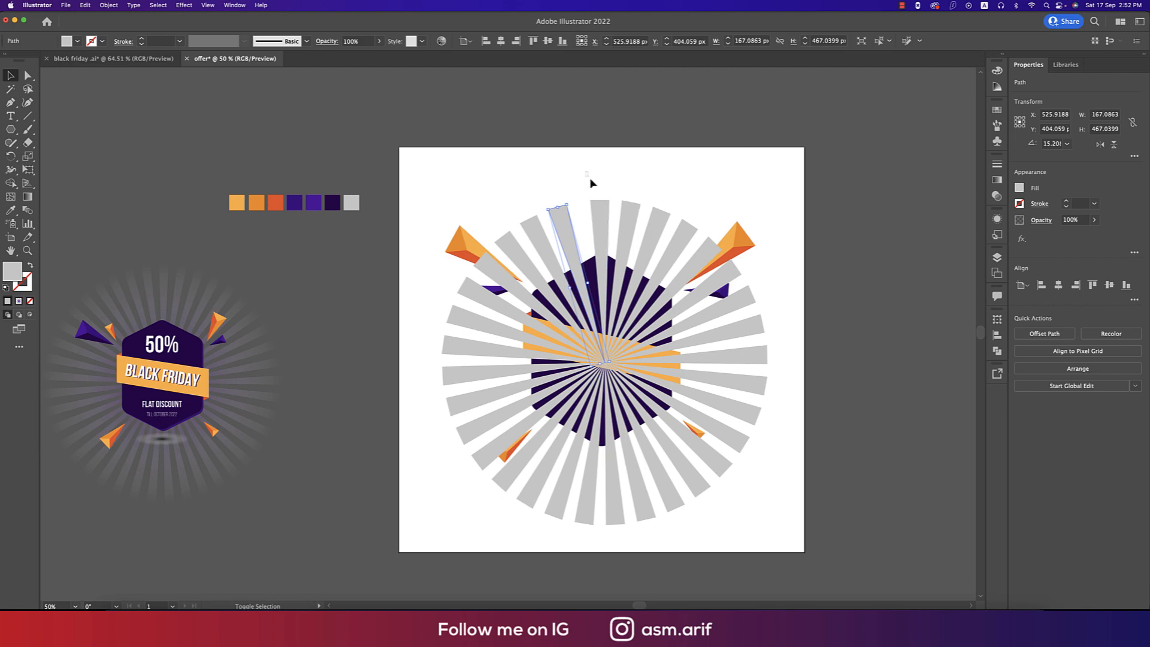
{"action": "left_click_drag", "start_coordinate": [711, 239], "coordinate": [711, 240]}
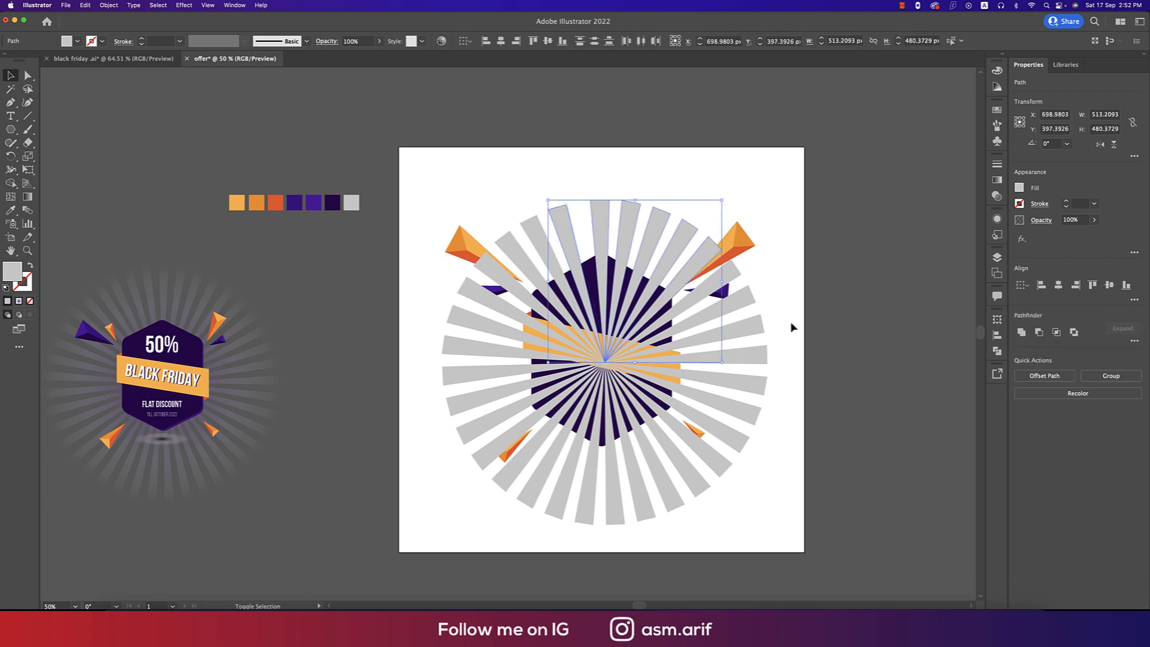
{"action": "left_click_drag", "start_coordinate": [724, 503], "coordinate": [744, 449]}
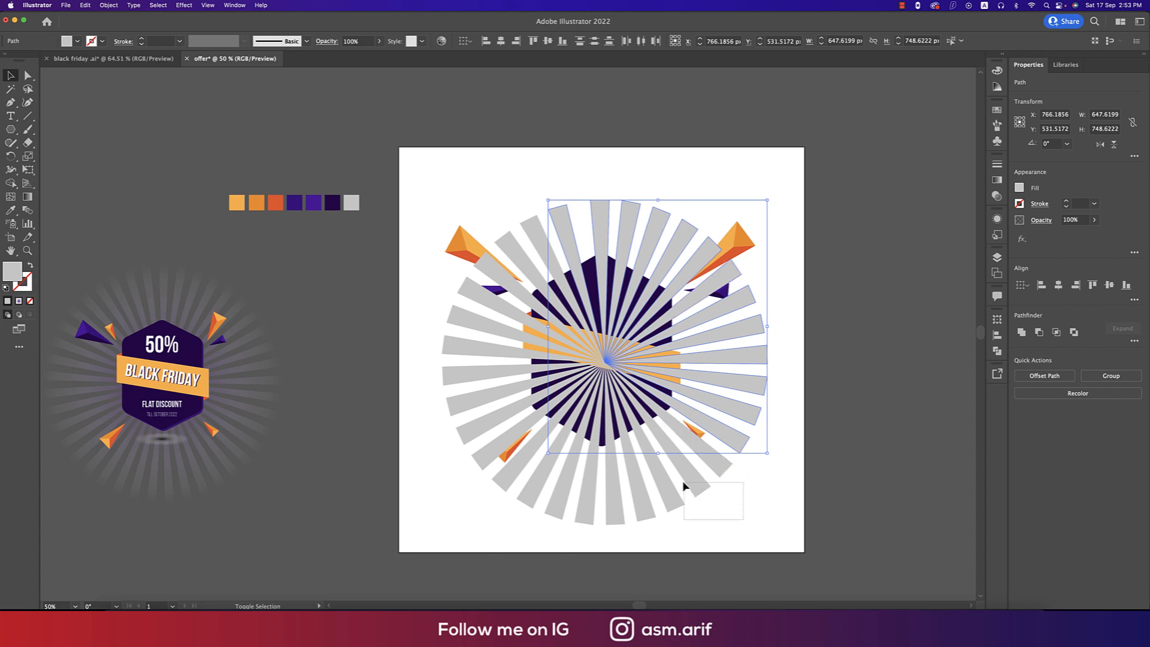
{"action": "left_click_drag", "start_coordinate": [685, 485], "coordinate": [689, 483]}
{"action": "left_click_drag", "start_coordinate": [659, 541], "coordinate": [618, 539]}
{"action": "left_click_drag", "start_coordinate": [541, 521], "coordinate": [452, 415]}
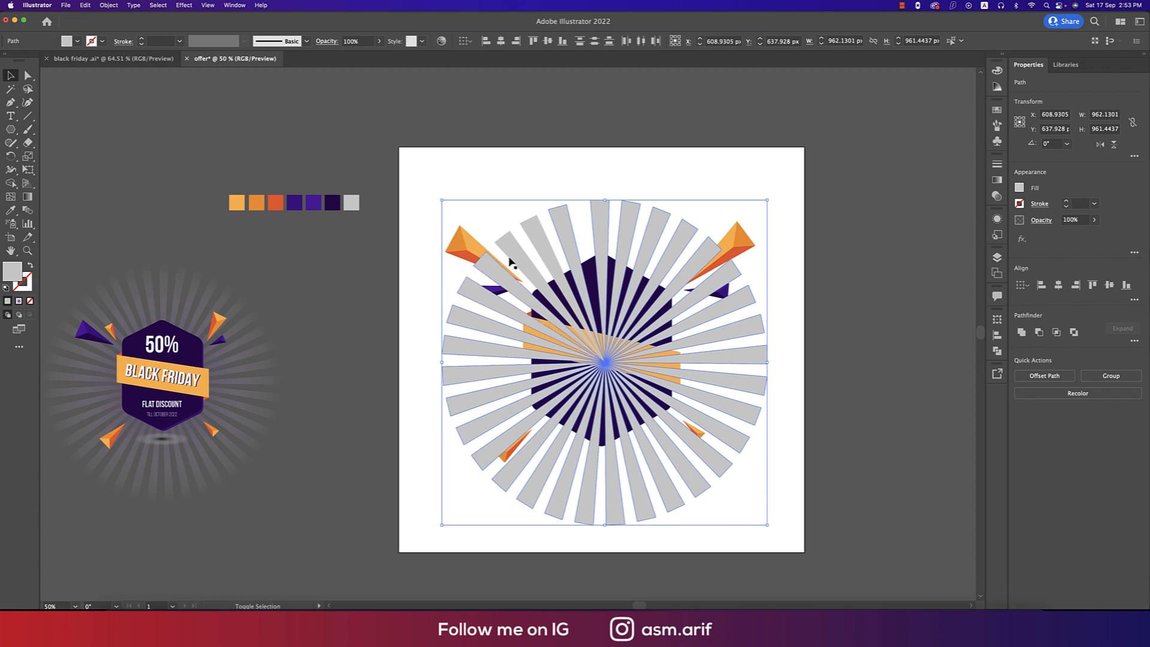
{"action": "key", "text": "super+g"}
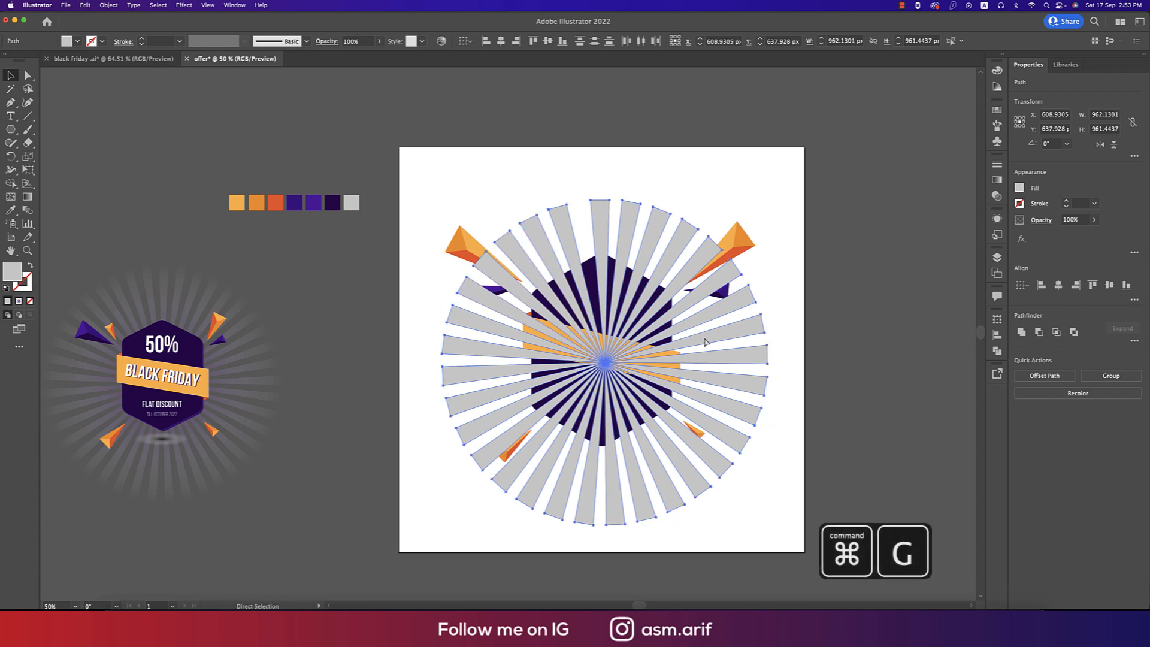
{"action": "key", "text": "super+shift+bracketleft"}
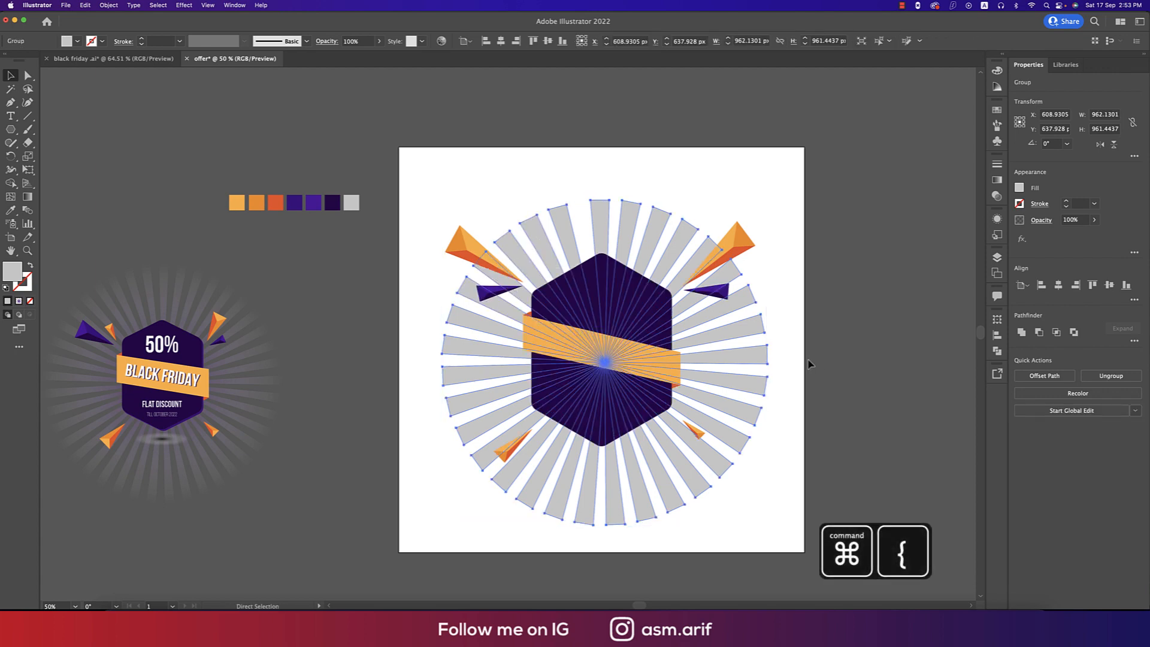
Fill the ray group with the white-to-black preset gradient, set it to radial and reverse it so black is at the centre.
{"action": "left_click", "coordinate": [997, 180]}
{"action": "left_click", "coordinate": [860, 179]}
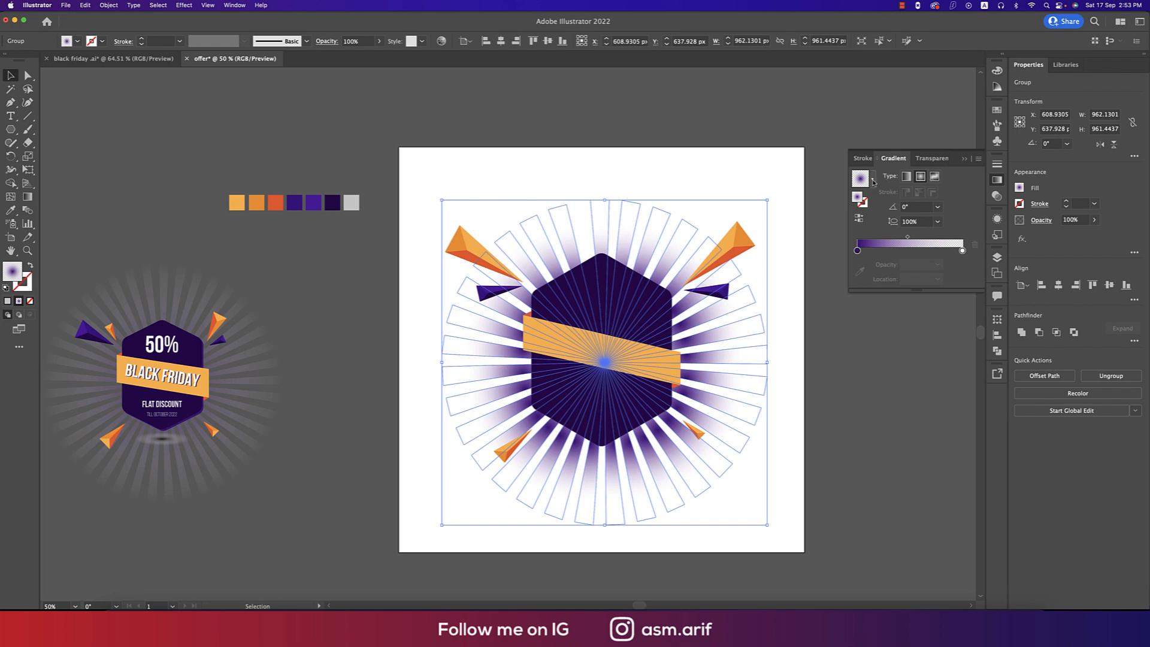
{"action": "left_click", "coordinate": [873, 179]}
{"action": "left_click", "coordinate": [787, 204]}
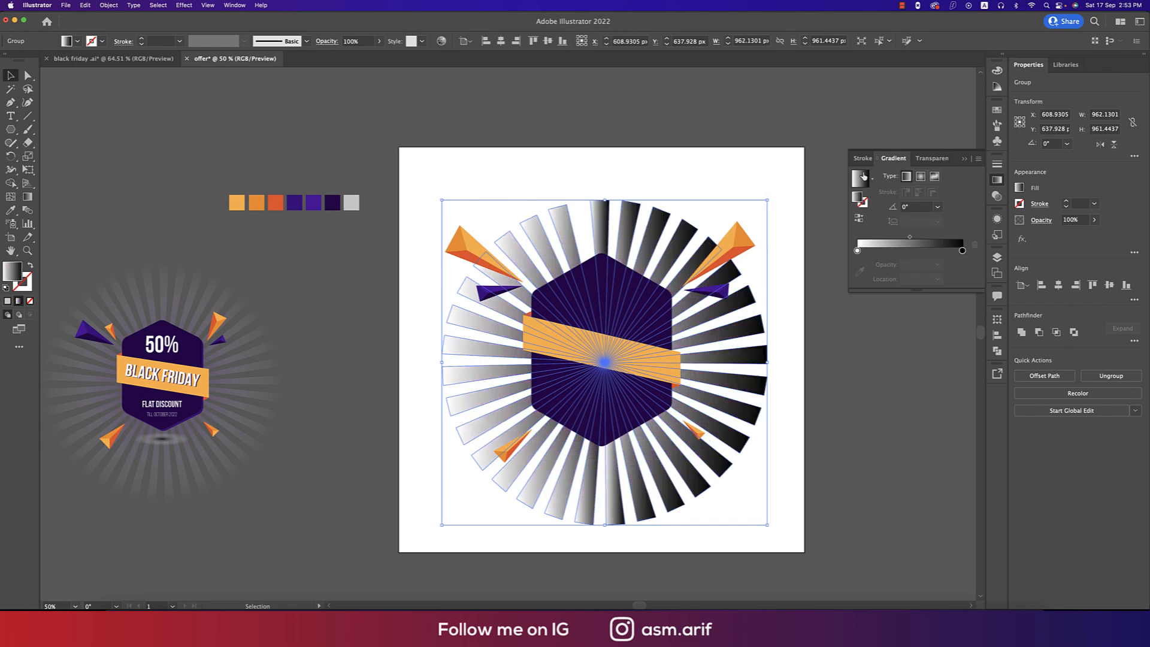
{"action": "left_click", "coordinate": [921, 176]}
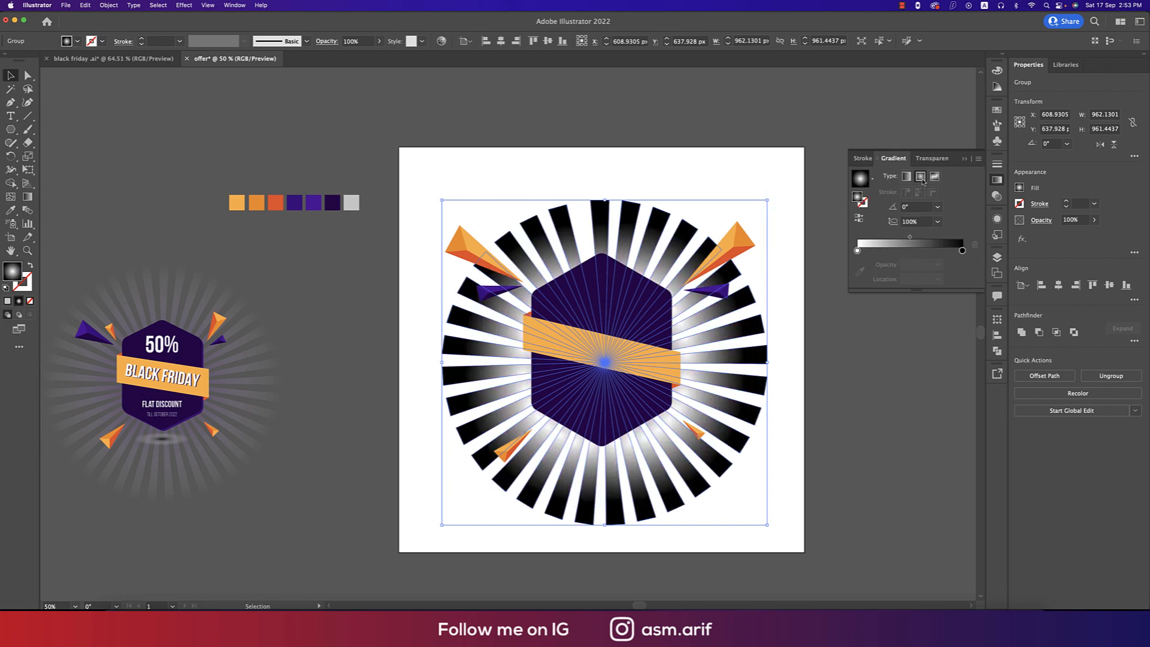
{"action": "left_click", "coordinate": [859, 218]}
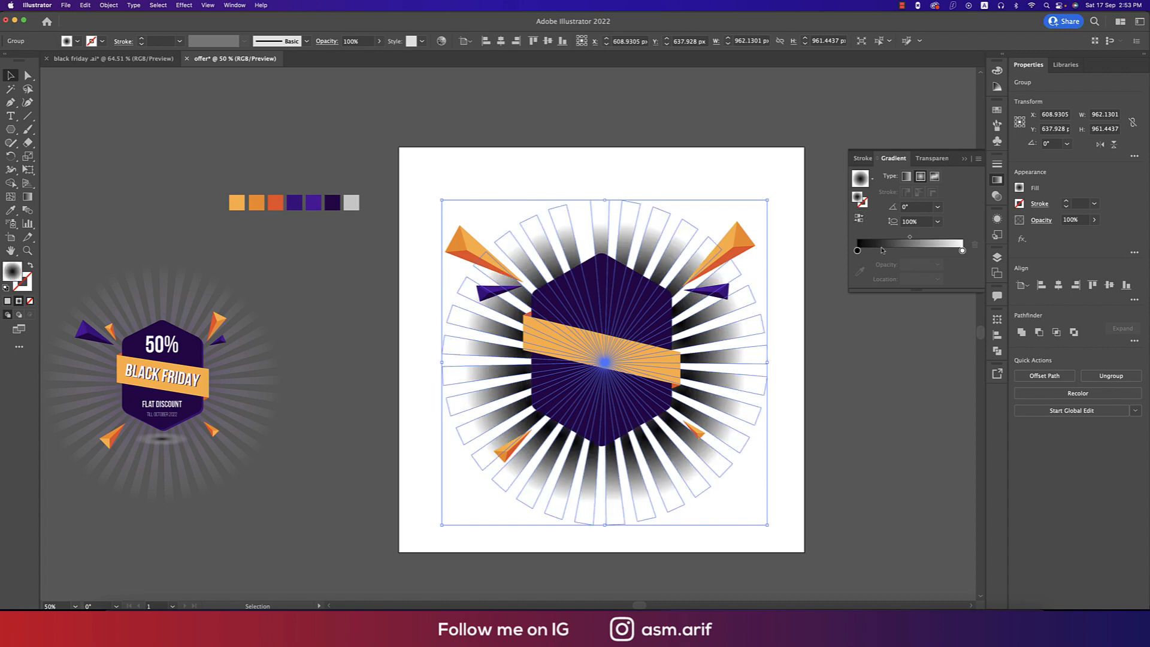
Recolour the gradient's inner stop with the palette's fifth swatch, the brighter purple, and shift the gradient midpoint to about 41%.
{"action": "double_click", "coordinate": [857, 251]}
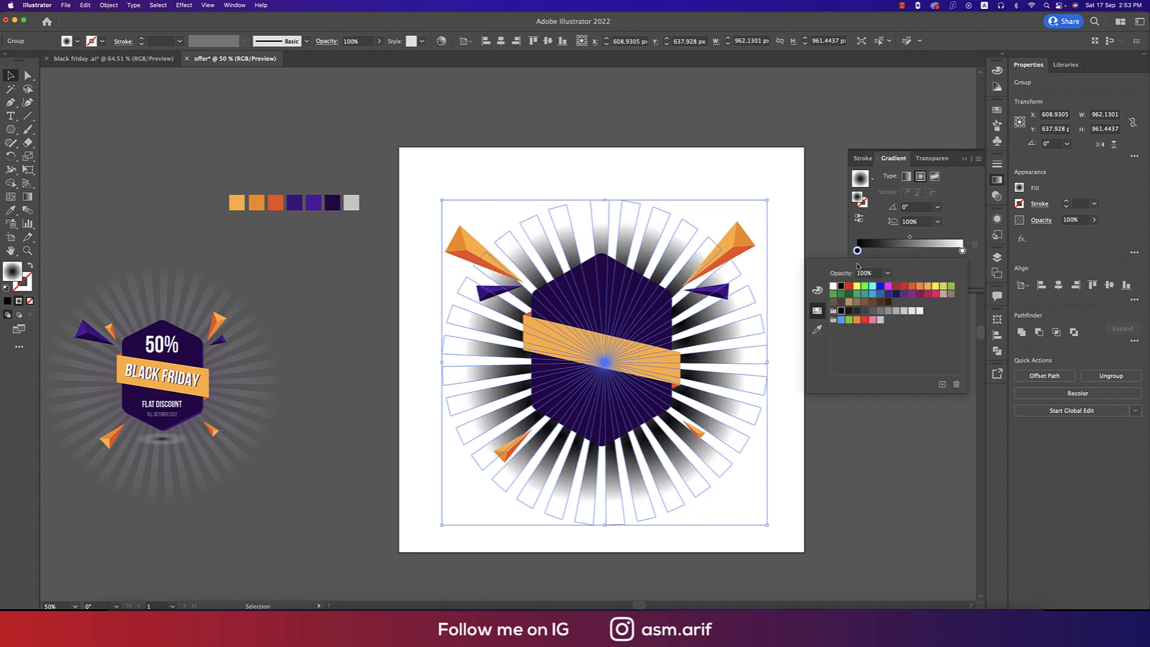
{"action": "left_click", "coordinate": [818, 329]}
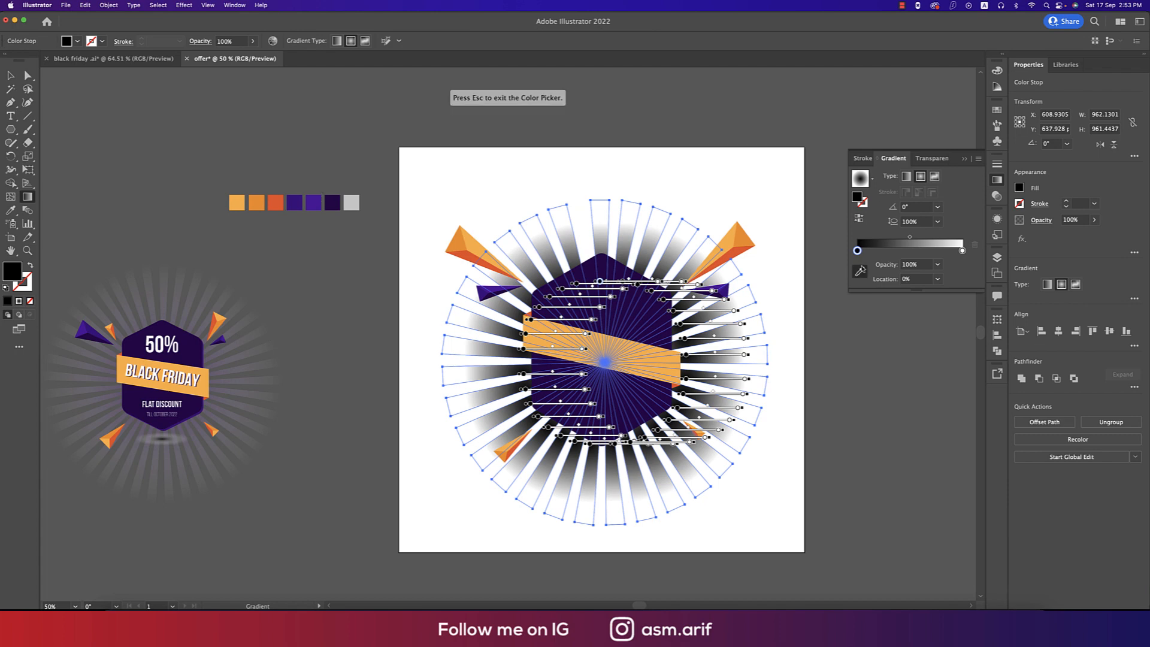
{"action": "left_click", "coordinate": [312, 197]}
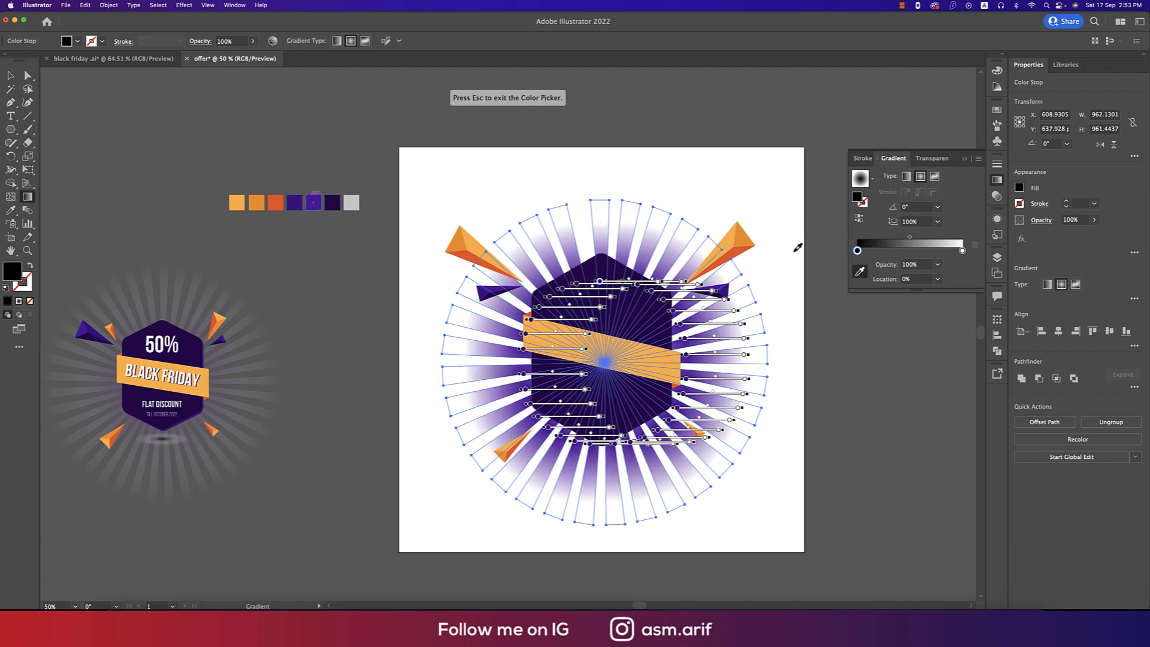
{"action": "left_click", "coordinate": [910, 238]}
{"action": "left_click_drag", "start_coordinate": [909, 238], "coordinate": [900, 237]}
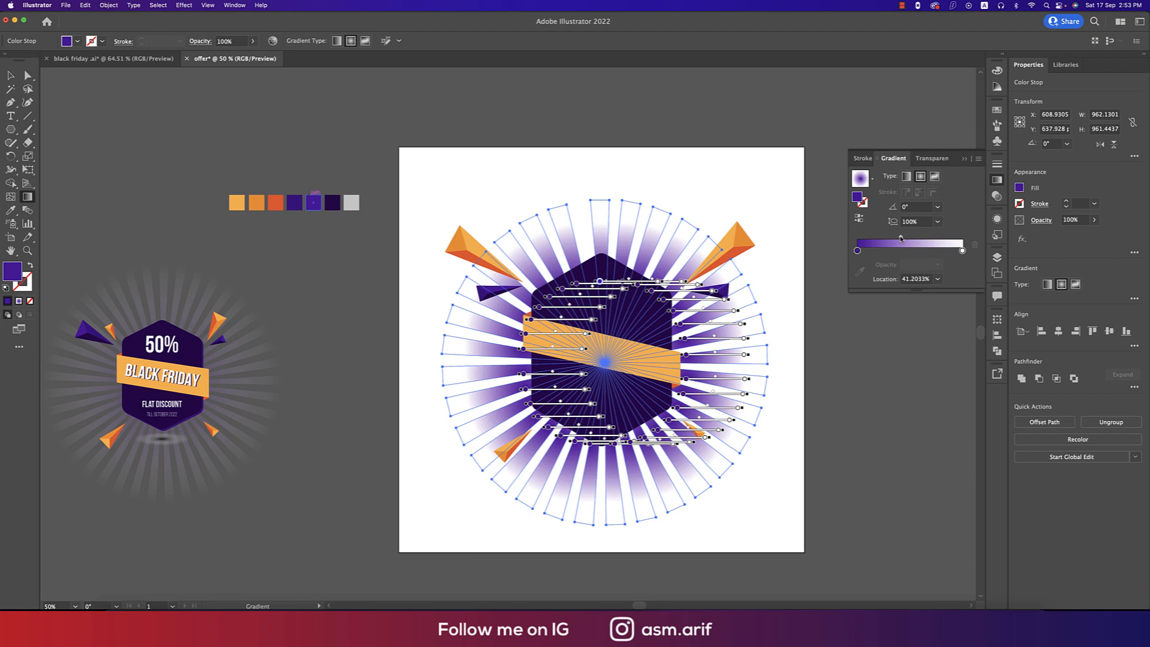
Set the opacity of the gradient's white outer stop to 0%.
{"action": "left_click", "coordinate": [963, 251]}
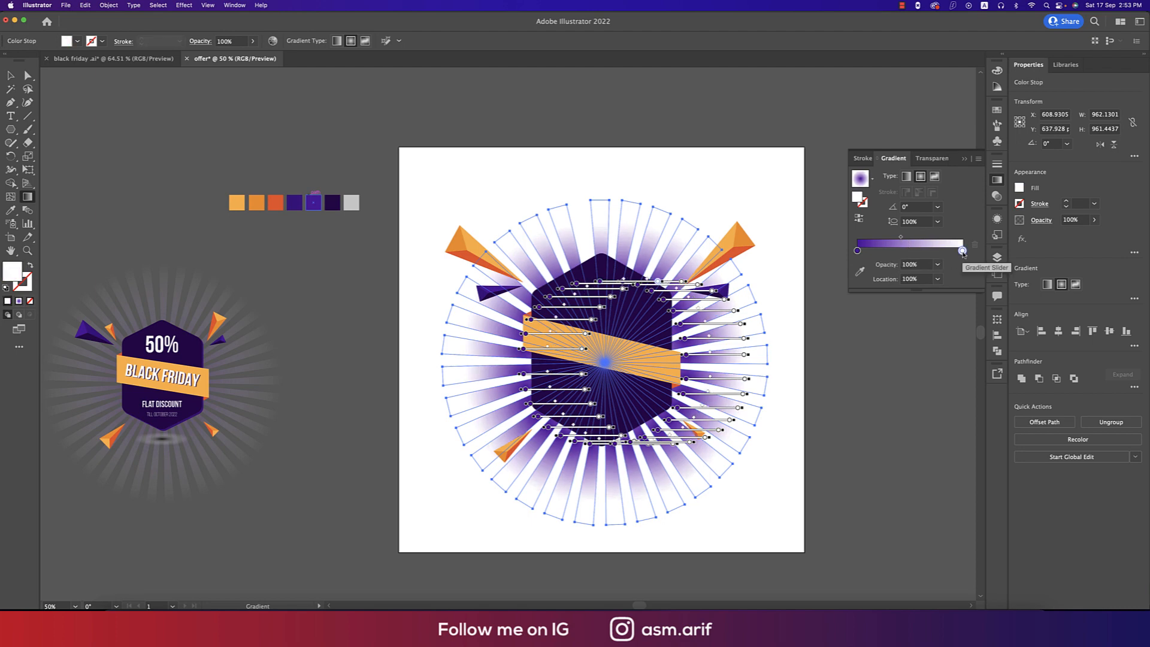
{"action": "left_click", "coordinate": [938, 264]}
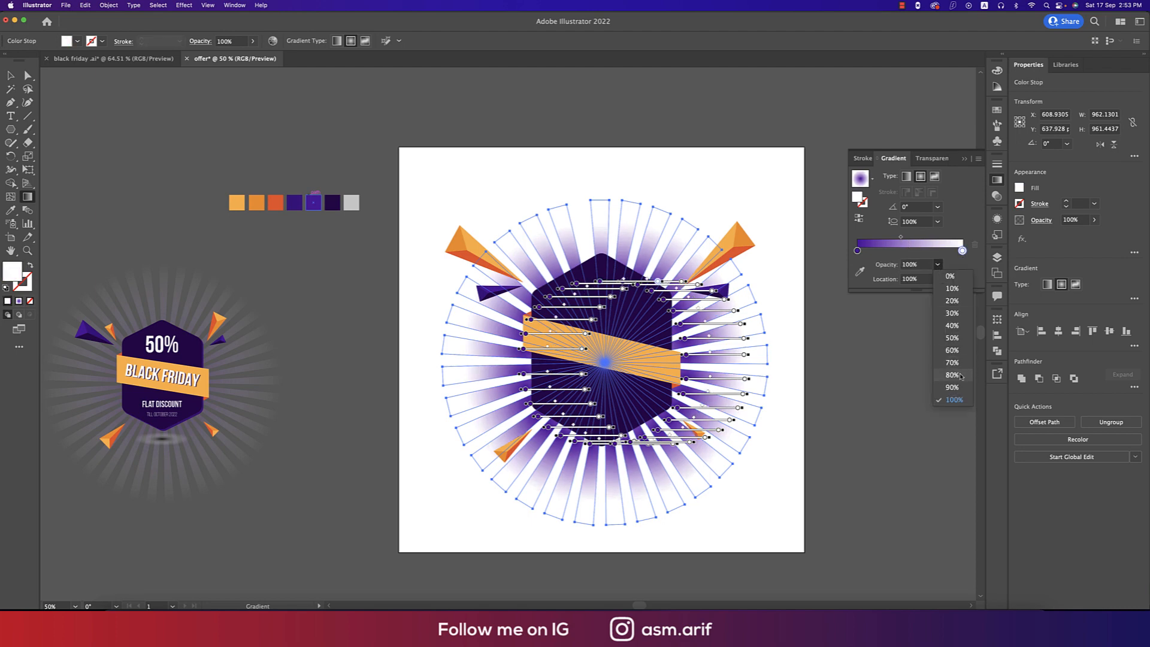
{"action": "left_click", "coordinate": [950, 276]}
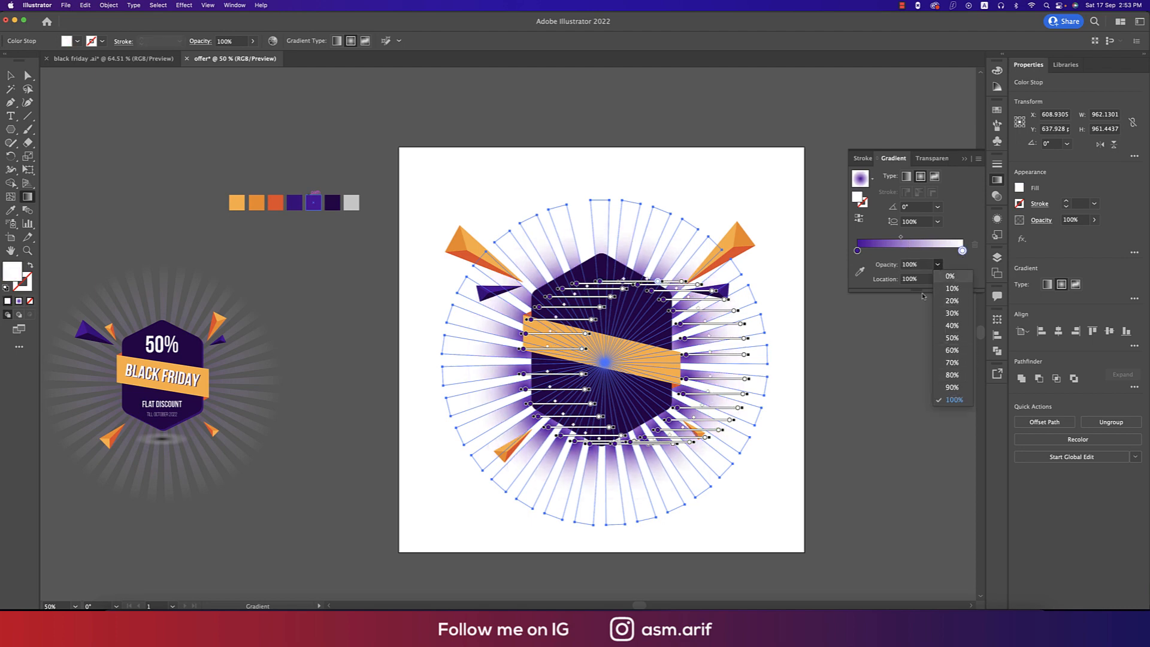
Try to recolour the gradient's inner purple stop to a light lavender.
{"action": "left_click", "coordinate": [858, 251]}
{"action": "double_click", "coordinate": [11, 274]}
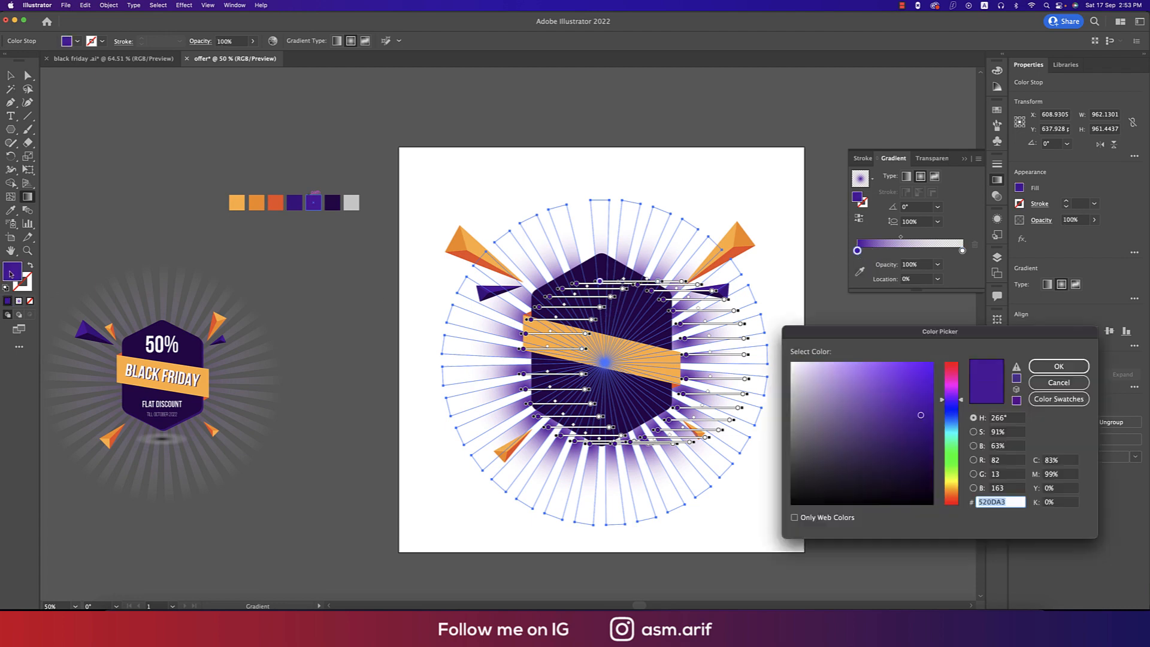
{"action": "left_click", "coordinate": [835, 366]}
{"action": "left_click", "coordinate": [1064, 367]}
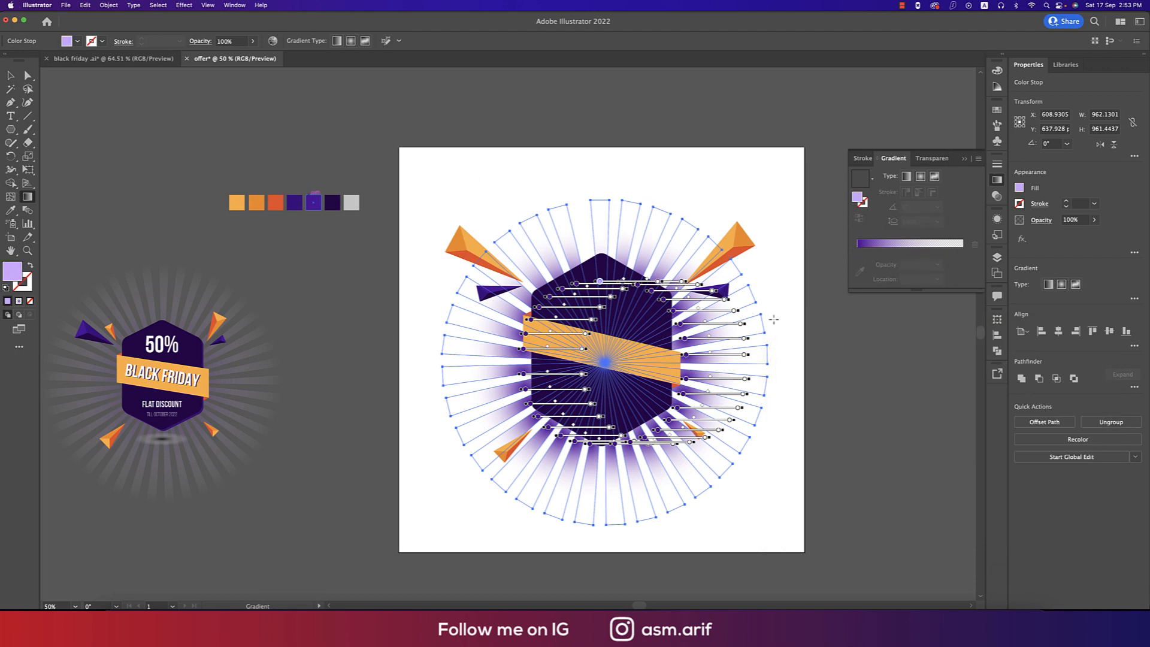
Redraw the rays' radial gradient from the ribbon's centre outward to just past the artboard's right edge.
{"action": "key", "text": "v"}
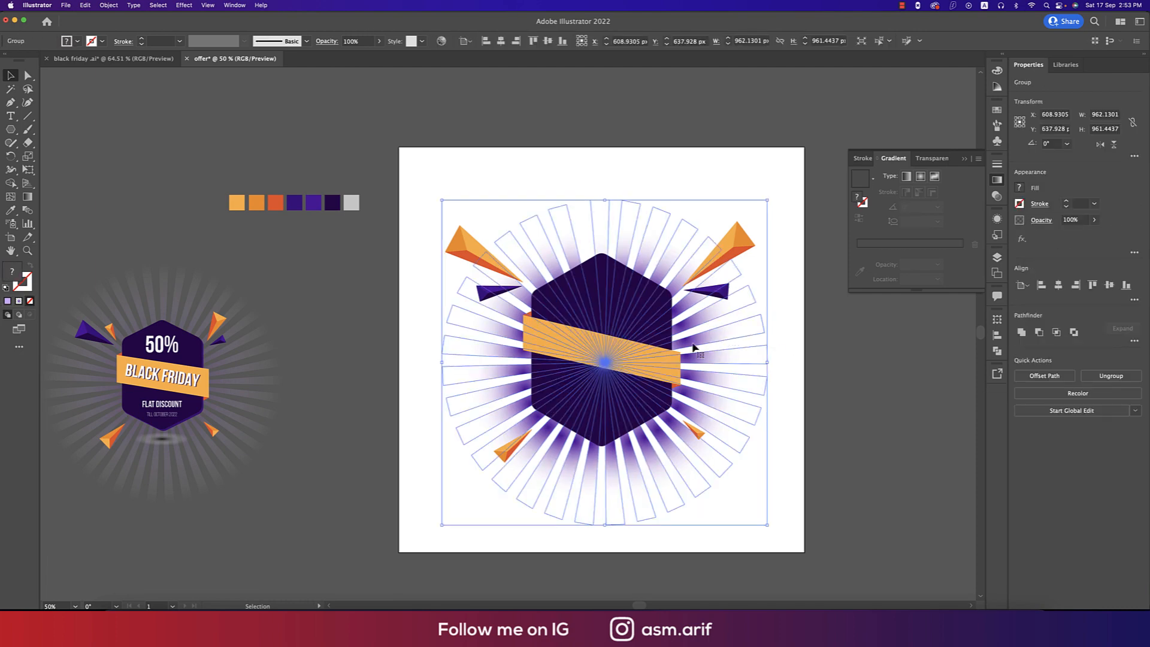
{"action": "key", "text": "g"}
{"action": "left_click_drag", "start_coordinate": [603, 361], "coordinate": [798, 364]}
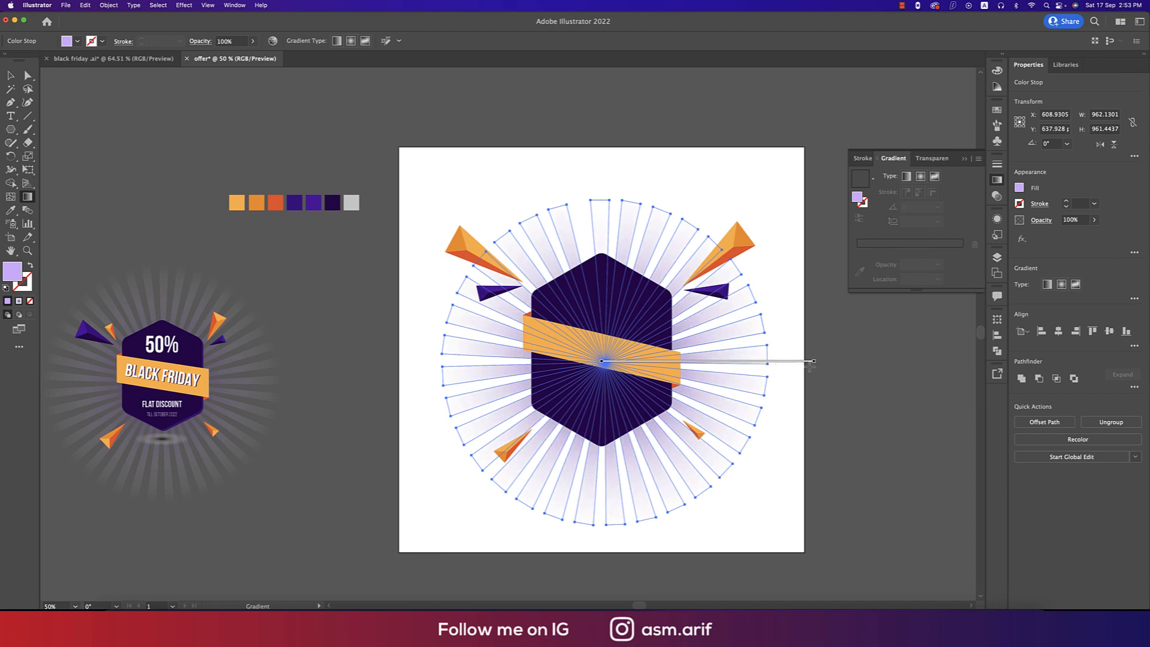
{"action": "key", "text": "v"}
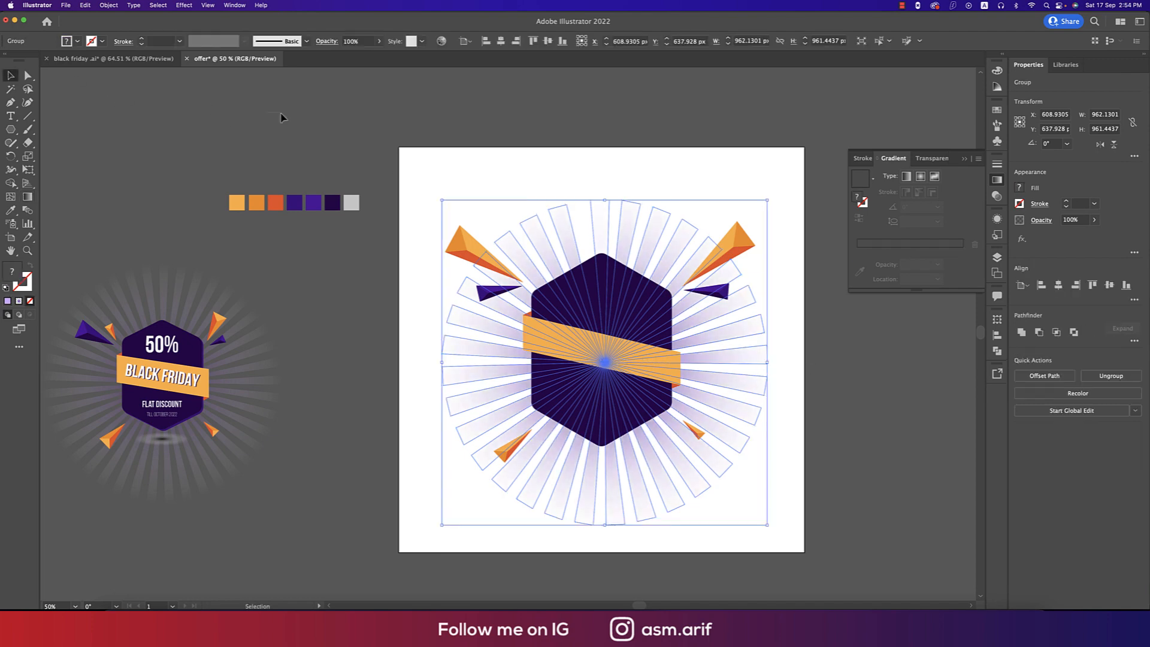
{"action": "left_click", "coordinate": [896, 418]}
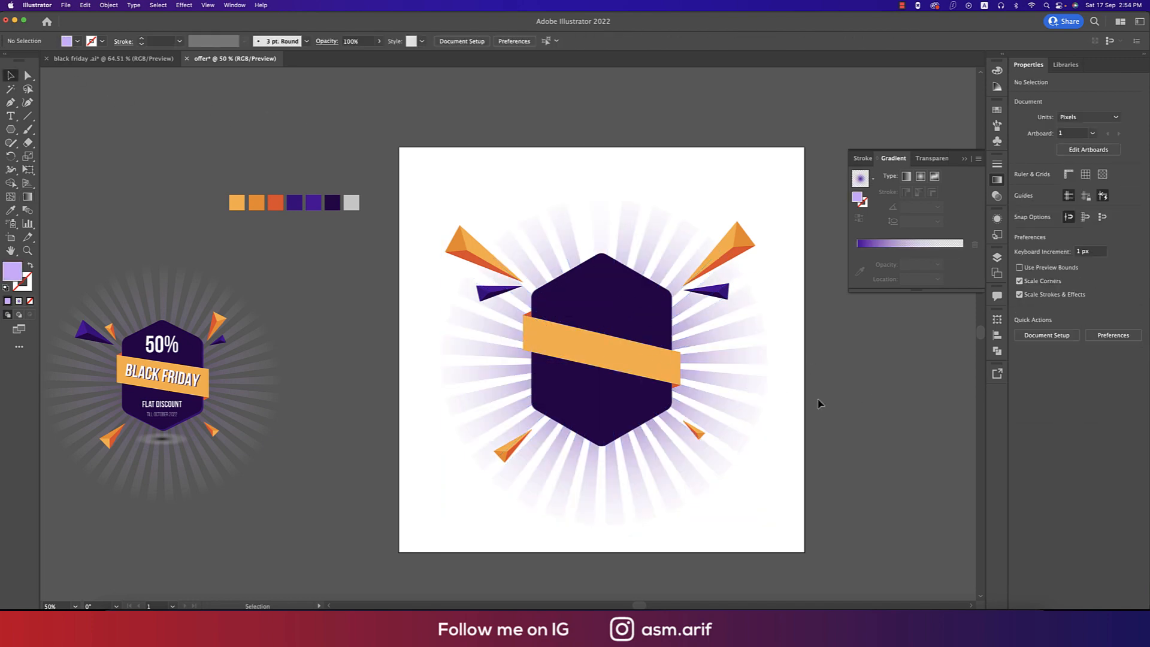
Center the ray group horizontally and vertically on the artboard.
{"action": "left_click", "coordinate": [732, 336]}
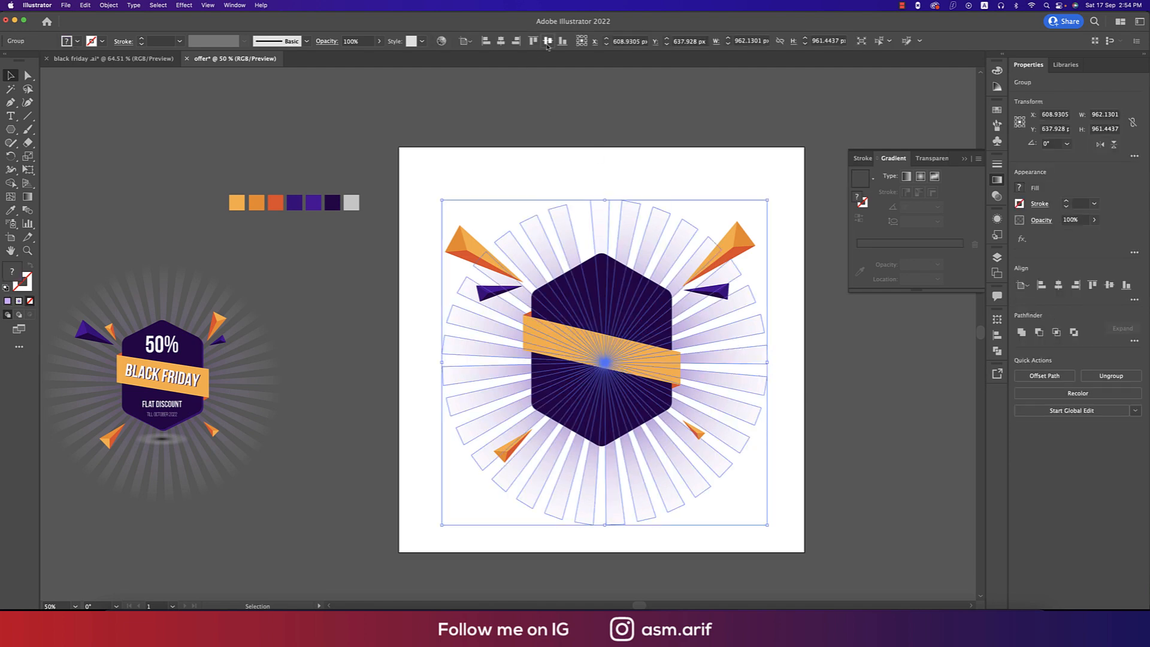
{"action": "left_click", "coordinate": [869, 416]}
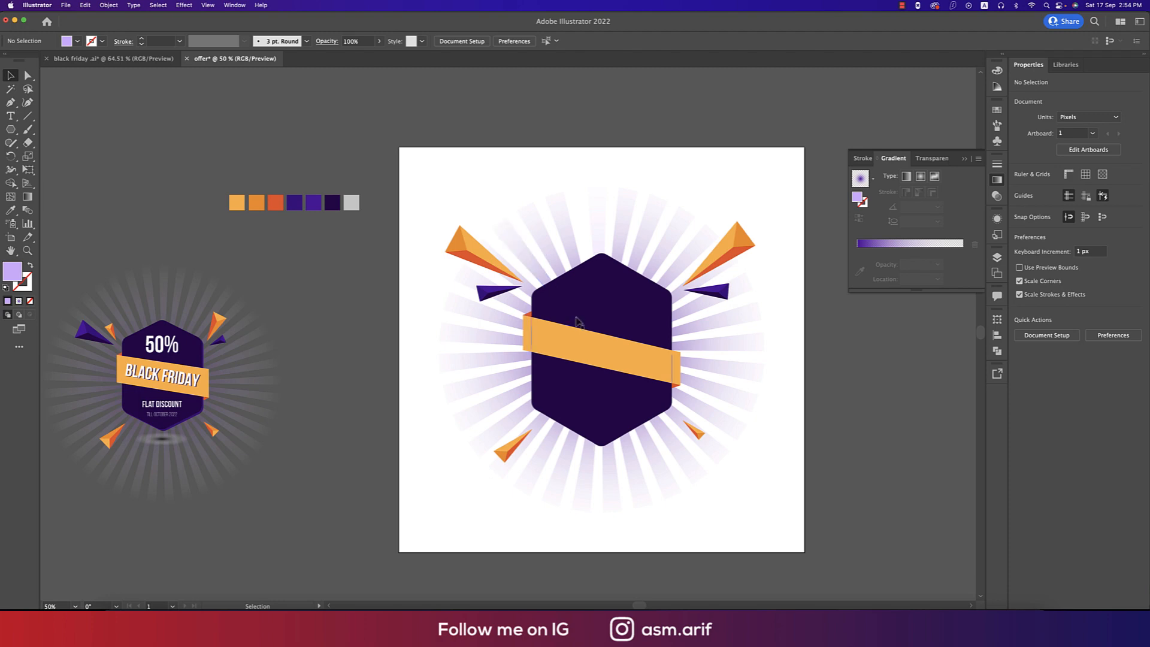
Add placeholder text in the upper part of the hexagon in Bebas Neue Bold at 51 pt.
{"action": "key", "text": "t"}
{"action": "left_click", "coordinate": [587, 297]}
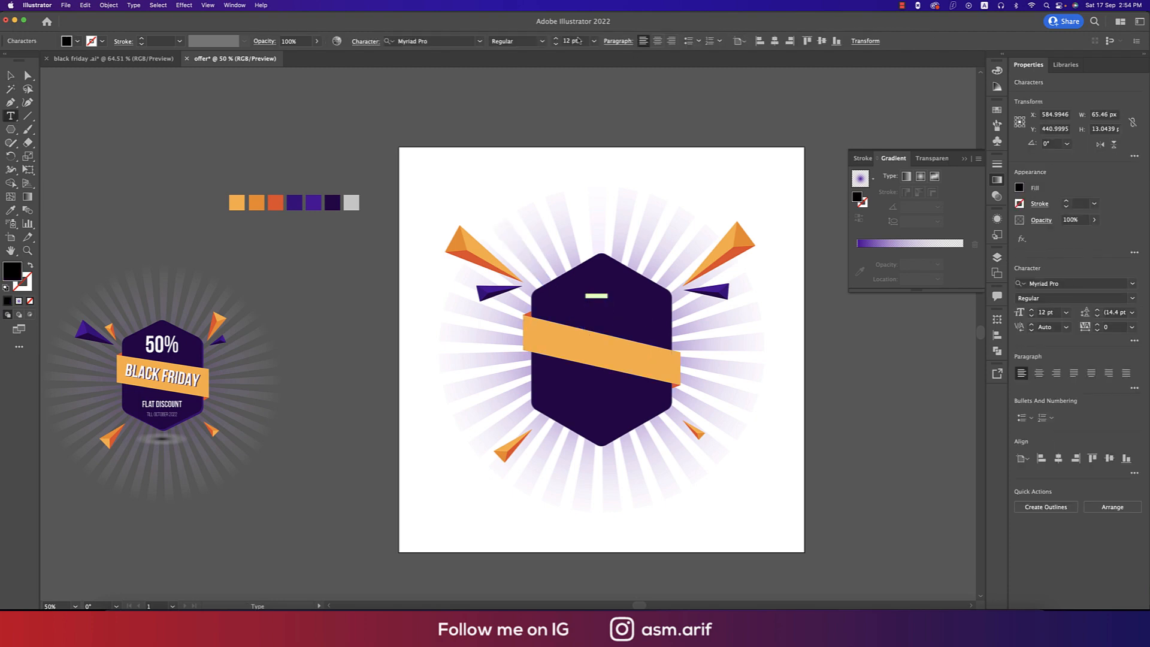
{"action": "left_click", "coordinate": [459, 42]}
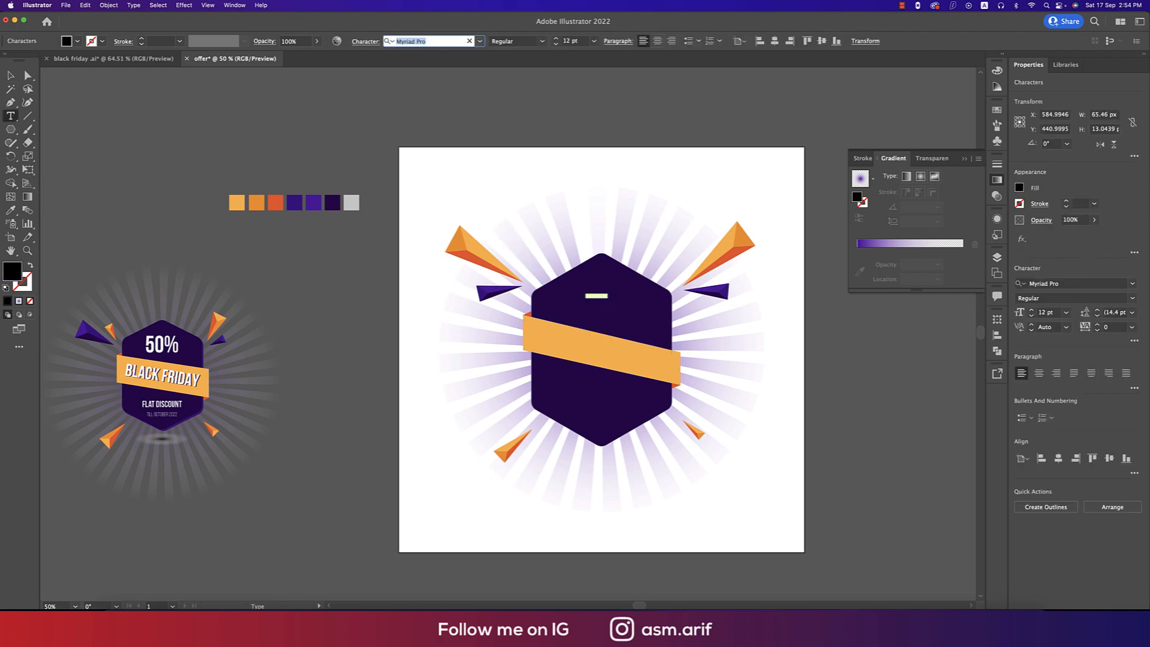
{"action": "type", "text": "be"}
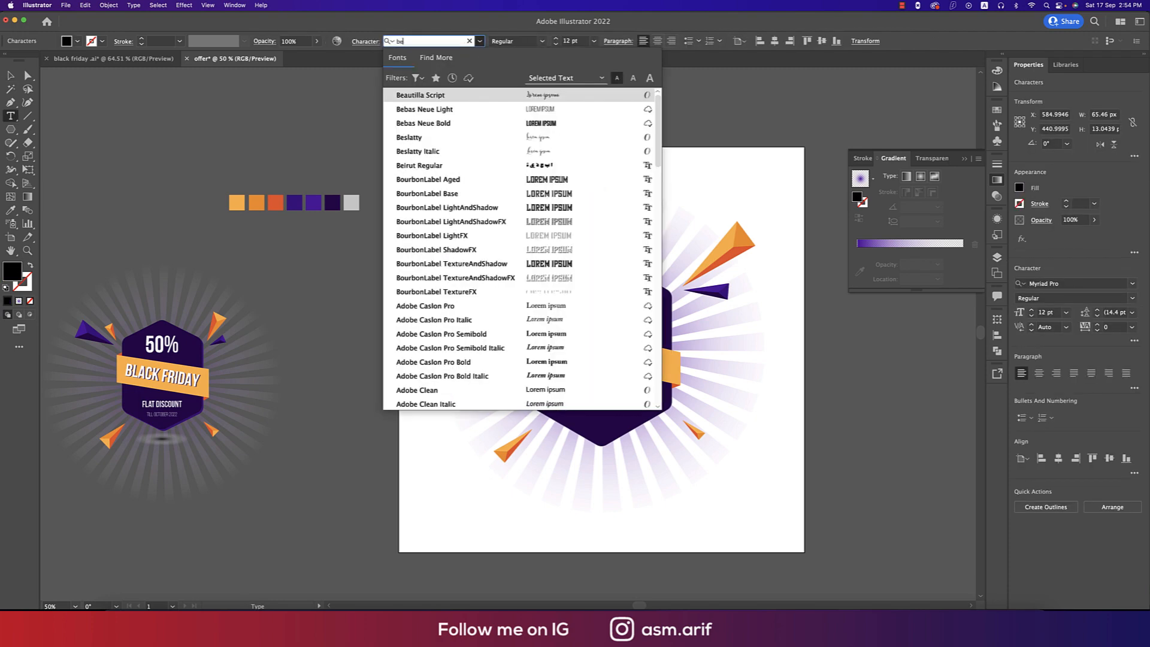
{"action": "left_click", "coordinate": [530, 124]}
{"action": "left_click", "coordinate": [587, 43]}
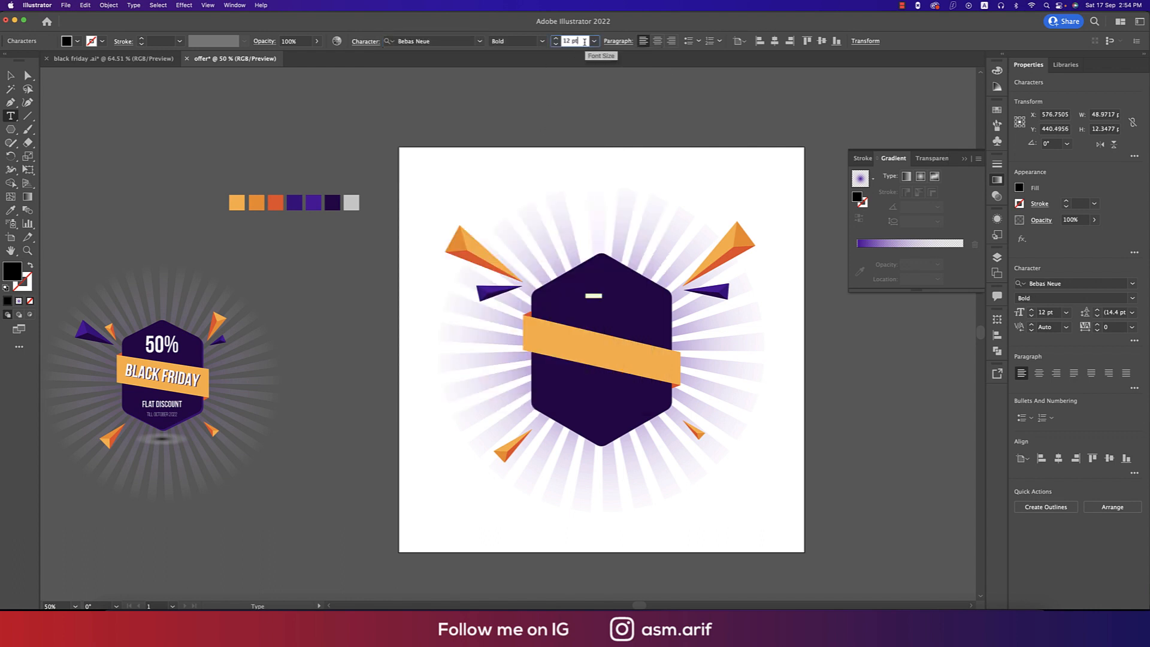
{"action": "scroll", "coordinate": [586, 42], "scroll_direction": "up", "scroll_amount": 20}
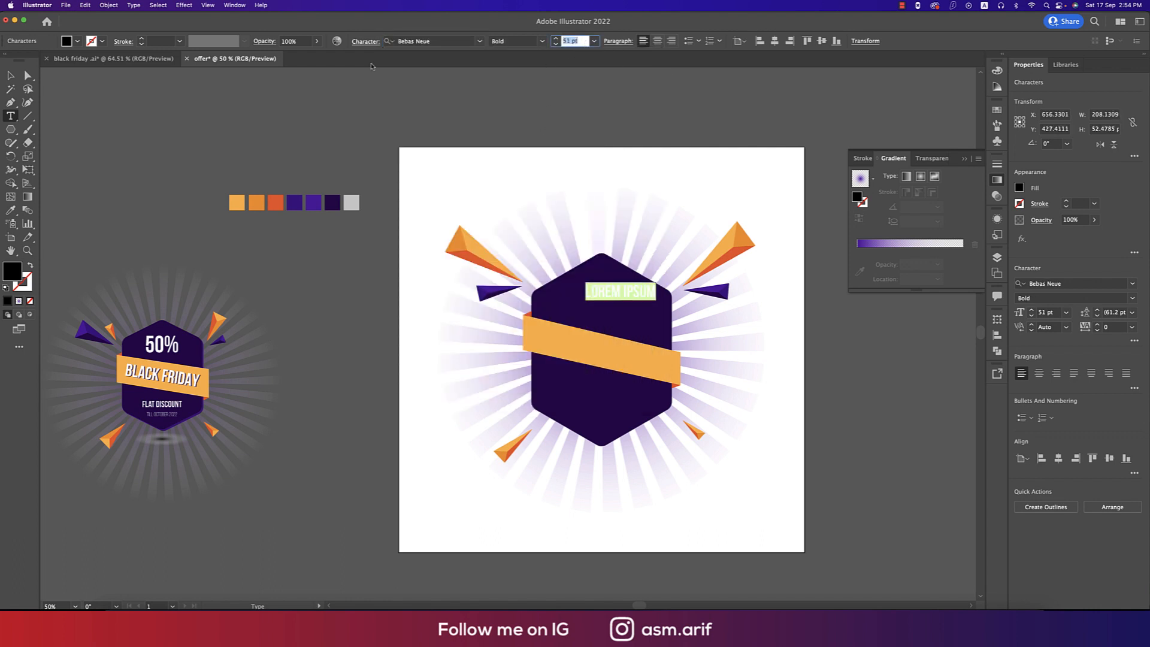
Make the placeholder text white and shift it left to sit roughly centred in the top of the hexagon.
{"action": "left_click", "coordinate": [77, 41]}
{"action": "left_click", "coordinate": [42, 64]}
{"action": "left_click", "coordinate": [148, 22]}
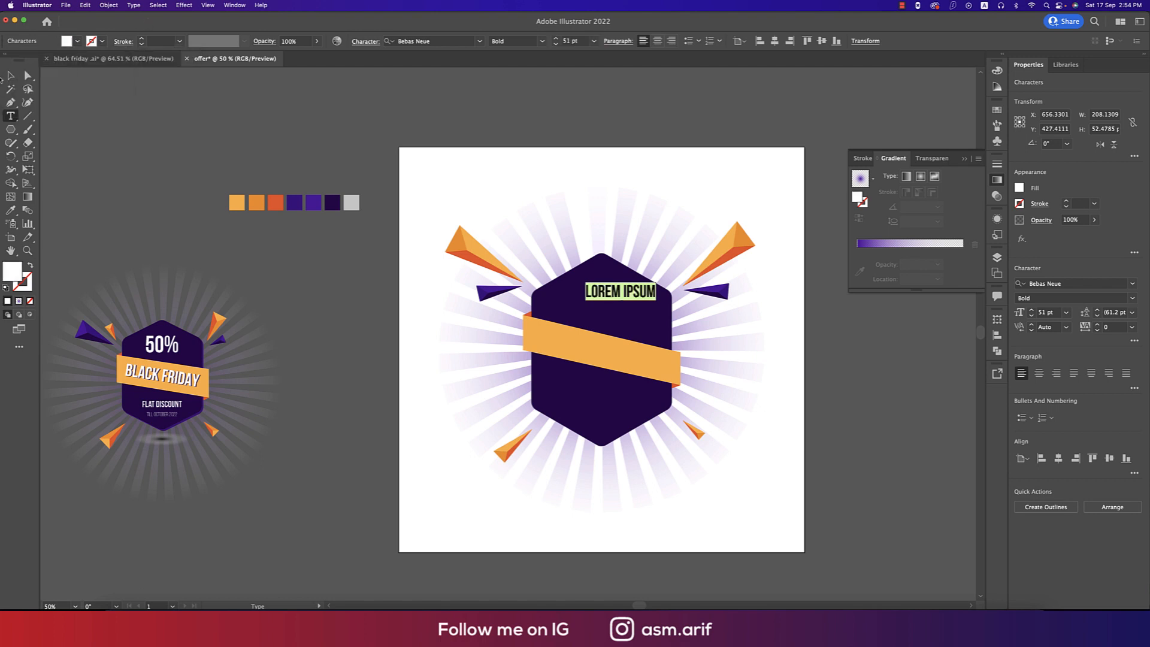
{"action": "left_click", "coordinate": [10, 76]}
{"action": "left_click_drag", "start_coordinate": [603, 295], "coordinate": [591, 296]}
Replace the placeholder text with 50% and enlarge it to about 127 pt.
{"action": "double_click", "coordinate": [599, 292]}
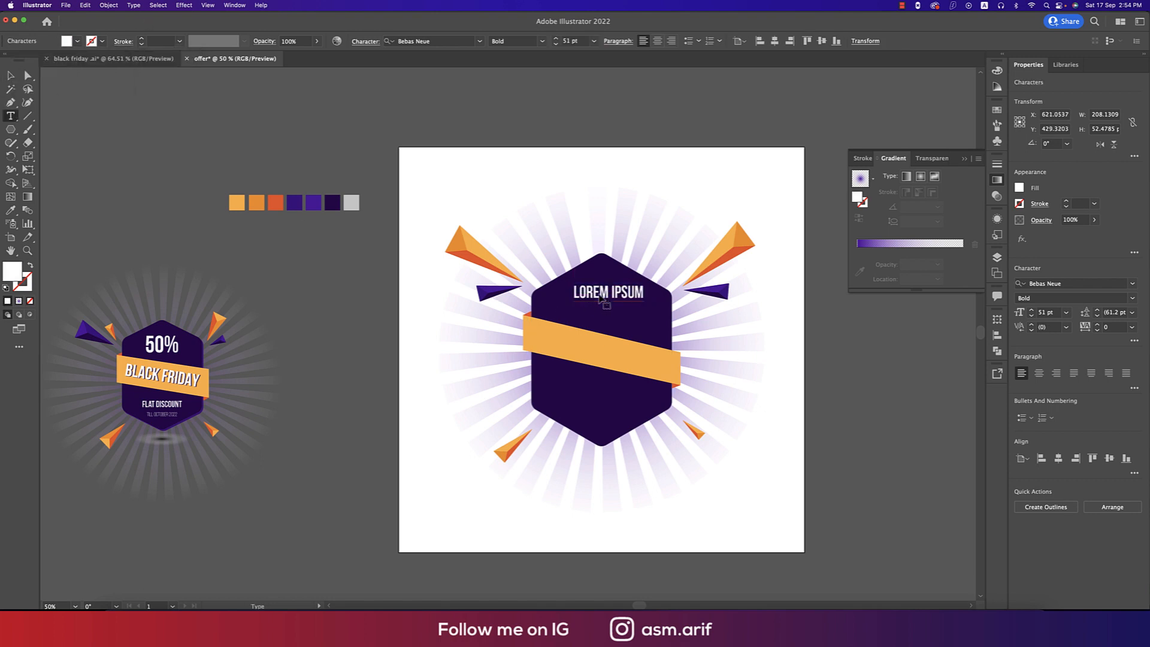
{"action": "key", "text": "super+a"}
{"action": "type", "text": "50"}
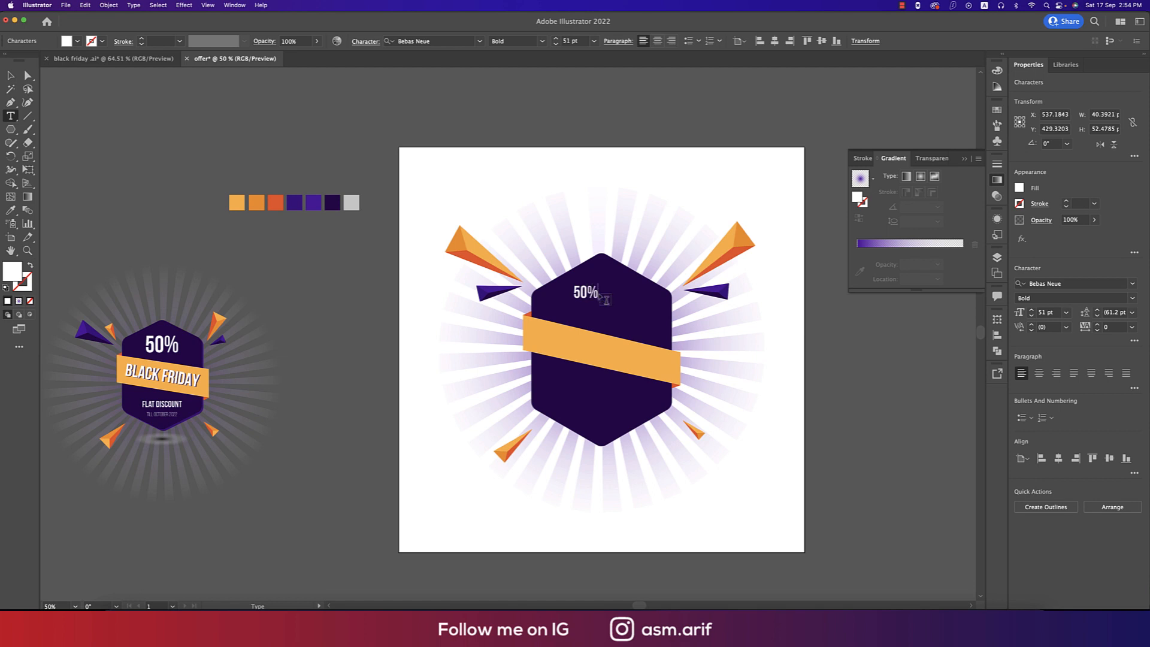
{"action": "type", "text": "%"}
{"action": "key", "text": "Escape"}
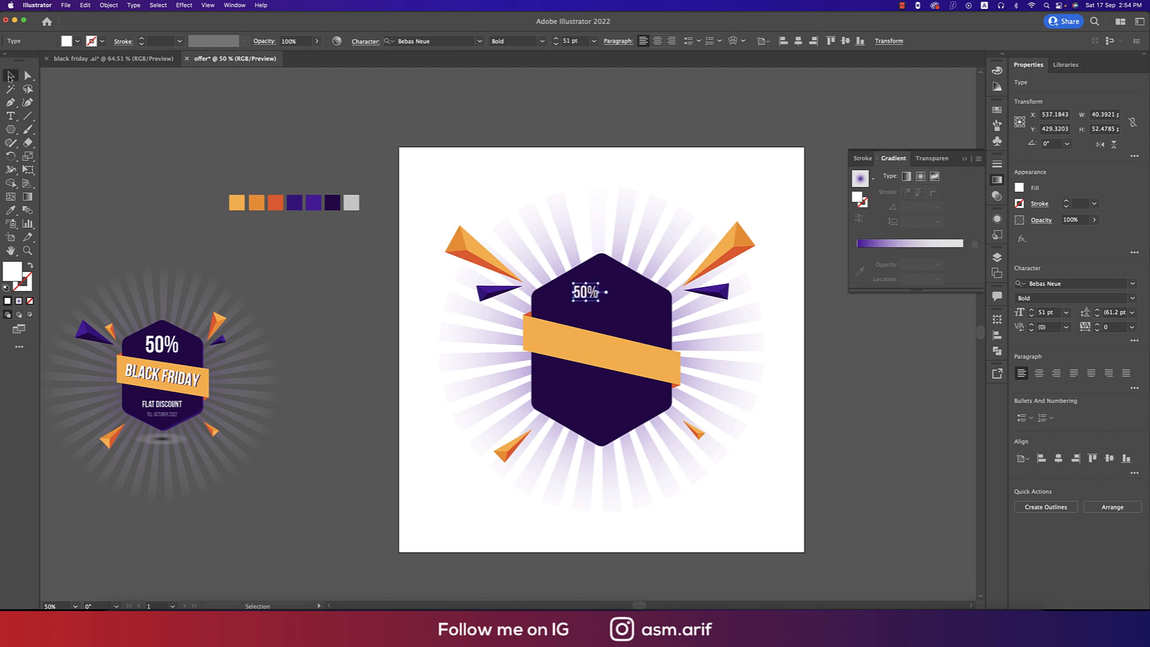
{"action": "mouse_move", "coordinate": [598, 292]}
{"action": "left_mouse_down"}
{"action": "mouse_move", "coordinate": [636, 321]}
{"action": "mouse_move", "coordinate": [616, 303]}
{"action": "left_mouse_up"}
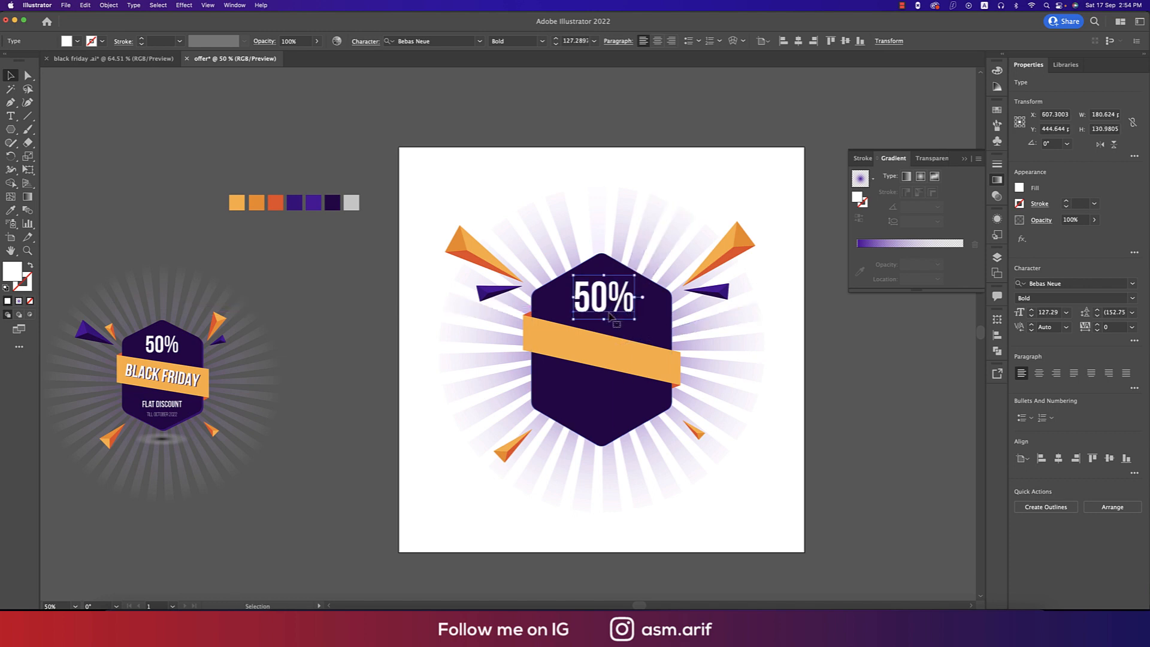
Shrink 50% slightly and add the word SALE beneath it from a smaller copy at about 49 pt.
{"action": "left_click", "coordinate": [606, 316], "text": "shift"}
{"action": "left_click_drag", "start_coordinate": [605, 312], "coordinate": [604, 326]}
{"action": "double_click", "coordinate": [603, 315]}
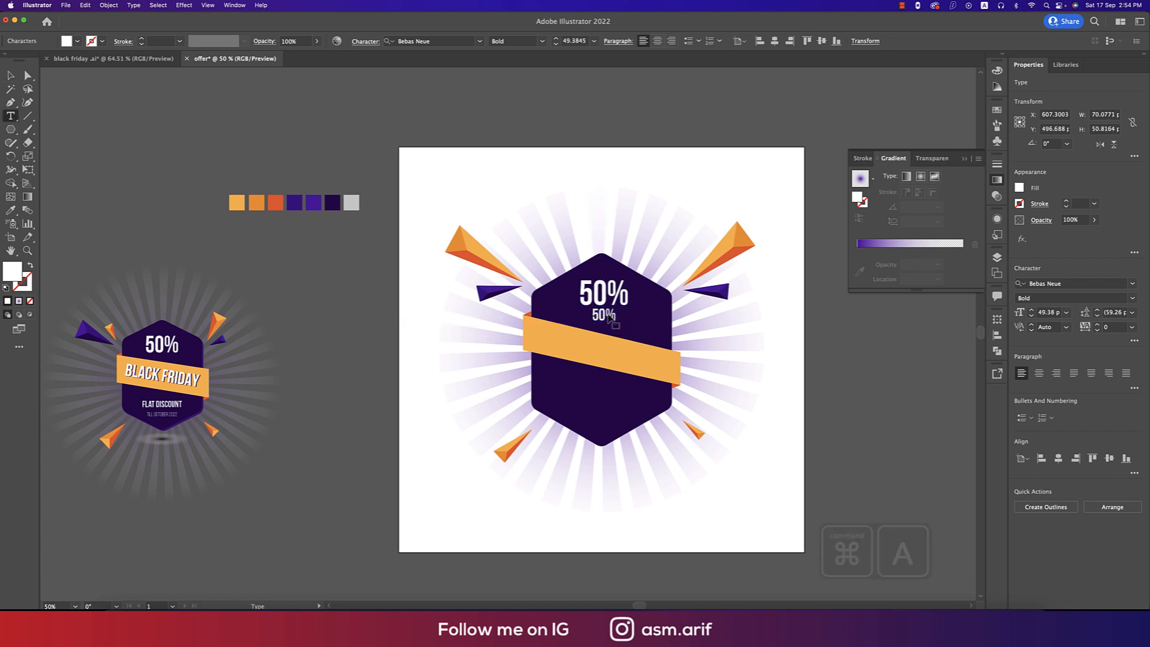
{"action": "key", "text": "super+a"}
{"action": "type", "text": "SALE"}
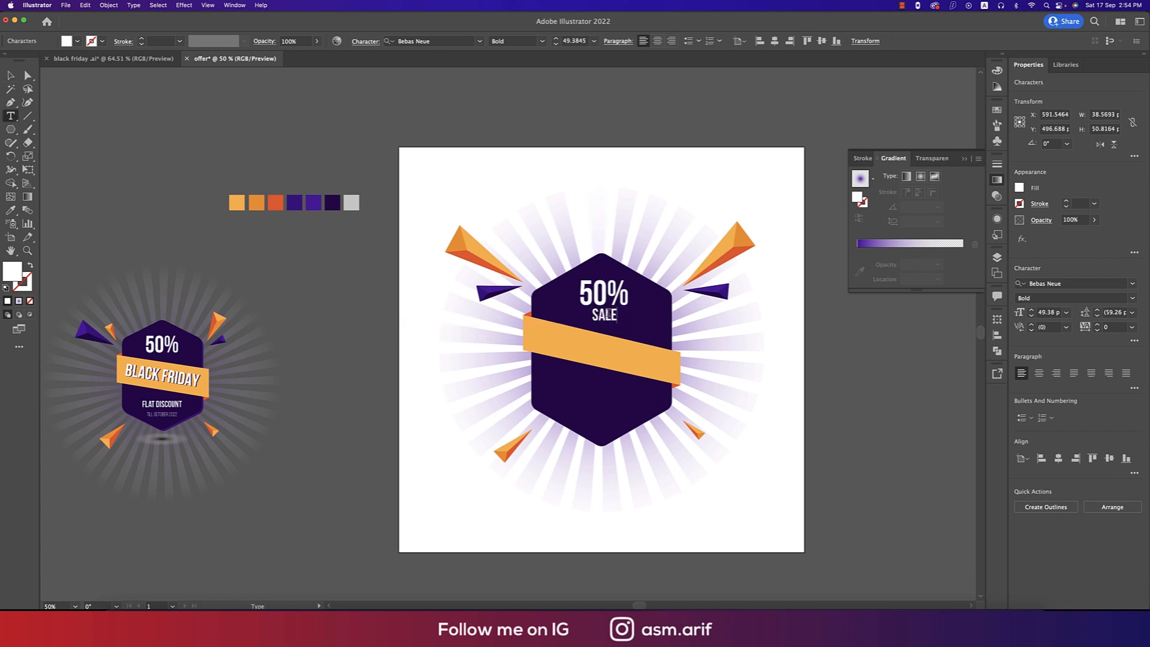
{"action": "key", "text": "Escape"}
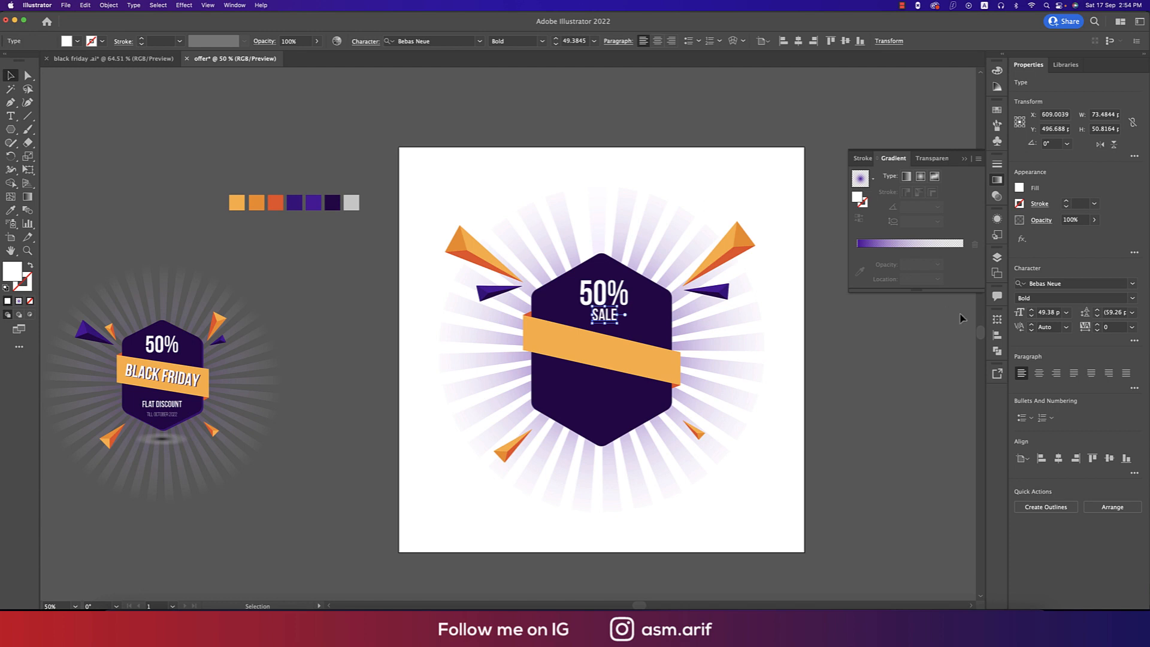
Set SALE's tracking to 200 and align its horizontal centre with the 50% text.
{"action": "left_click", "coordinate": [1132, 327]}
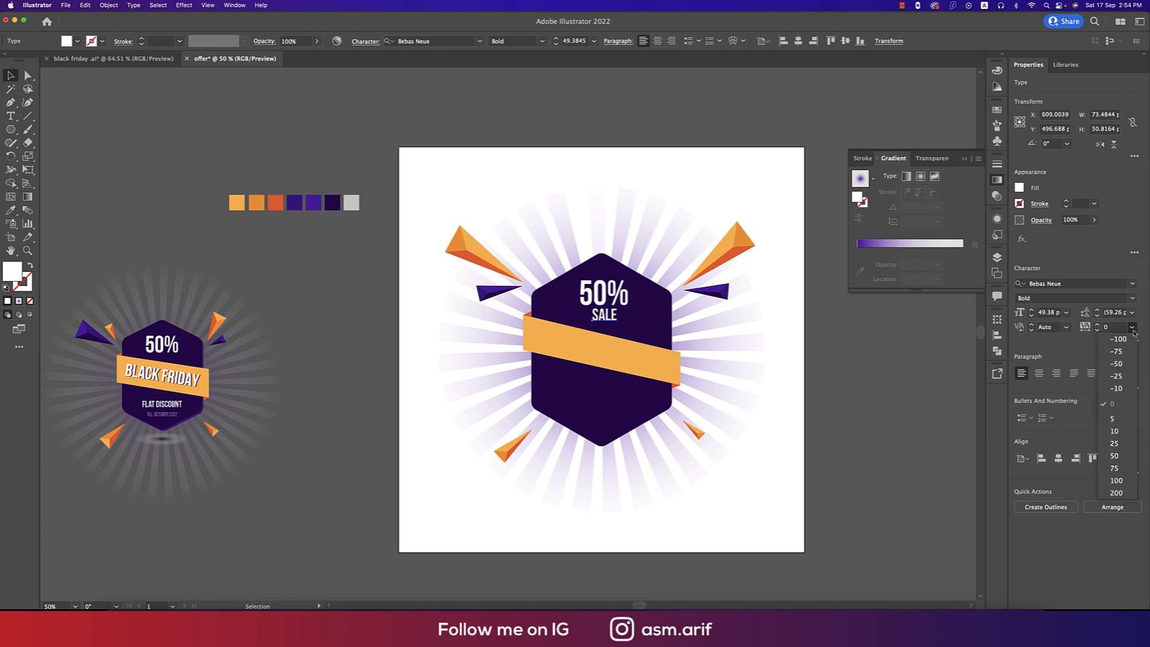
{"action": "left_click", "coordinate": [1117, 492]}
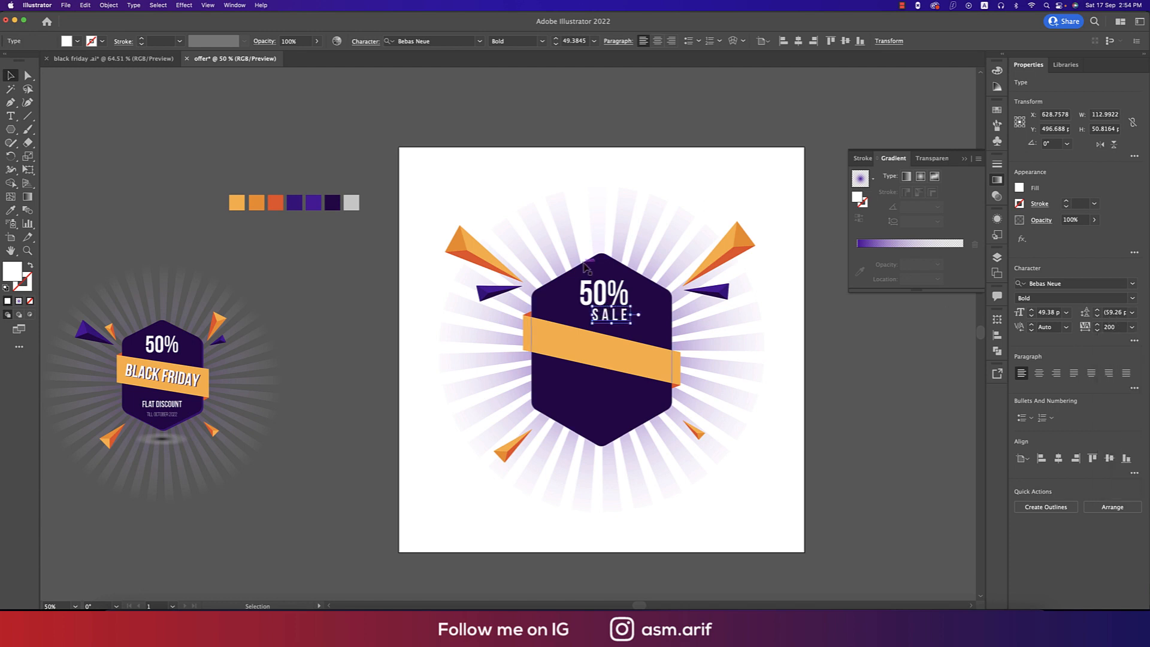
{"action": "left_click", "coordinate": [602, 282], "text": "shift"}
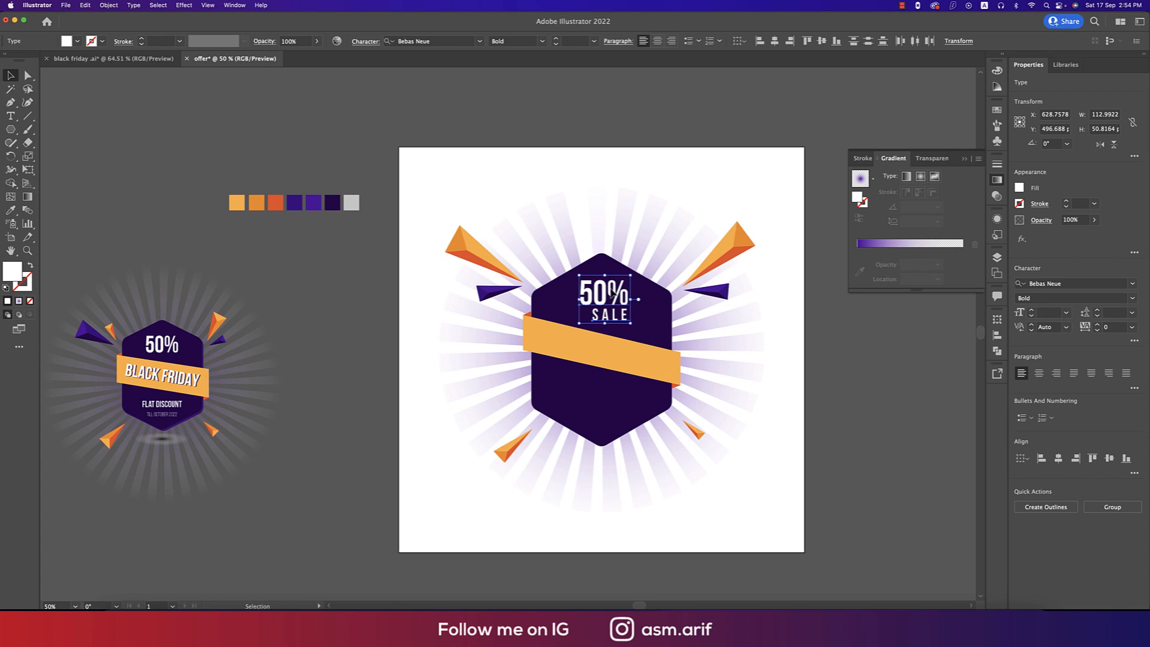
{"action": "left_click", "coordinate": [774, 41]}
{"action": "left_click", "coordinate": [740, 140]}
{"action": "left_click_drag", "start_coordinate": [859, 373], "coordinate": [851, 318]}
{"action": "scroll", "coordinate": [648, 326], "scroll_direction": "up", "scroll_amount": 3}
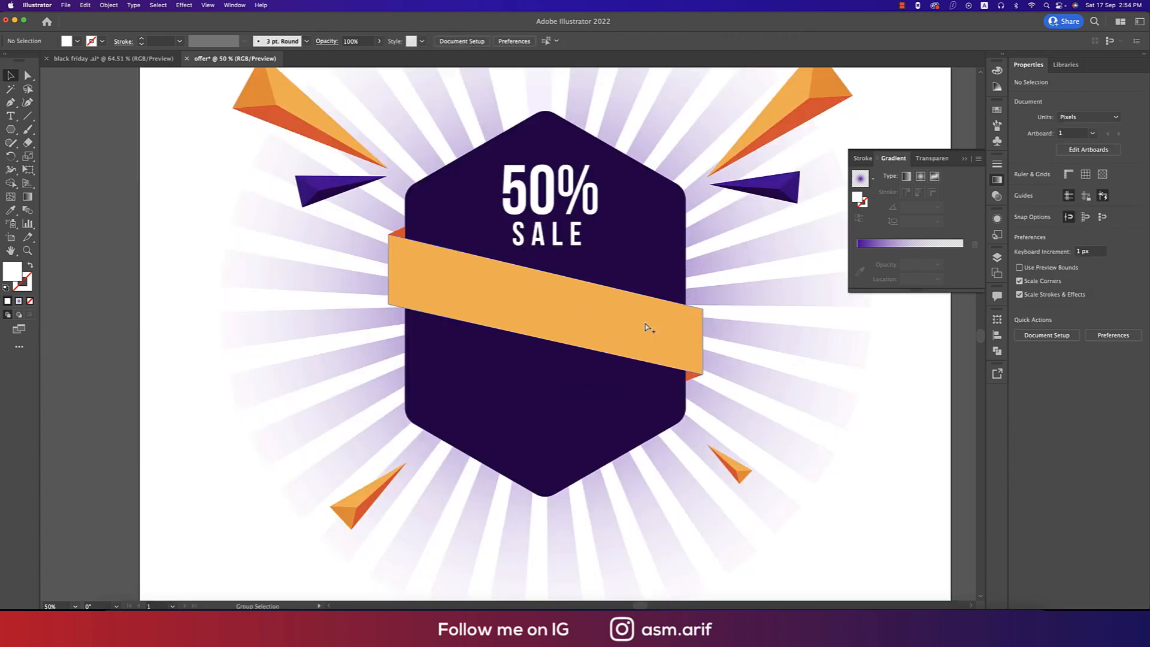
{"action": "scroll", "coordinate": [684, 348], "scroll_direction": "down", "scroll_amount": 2}
{"action": "scroll", "coordinate": [685, 347], "scroll_direction": "down", "scroll_amount": 1}
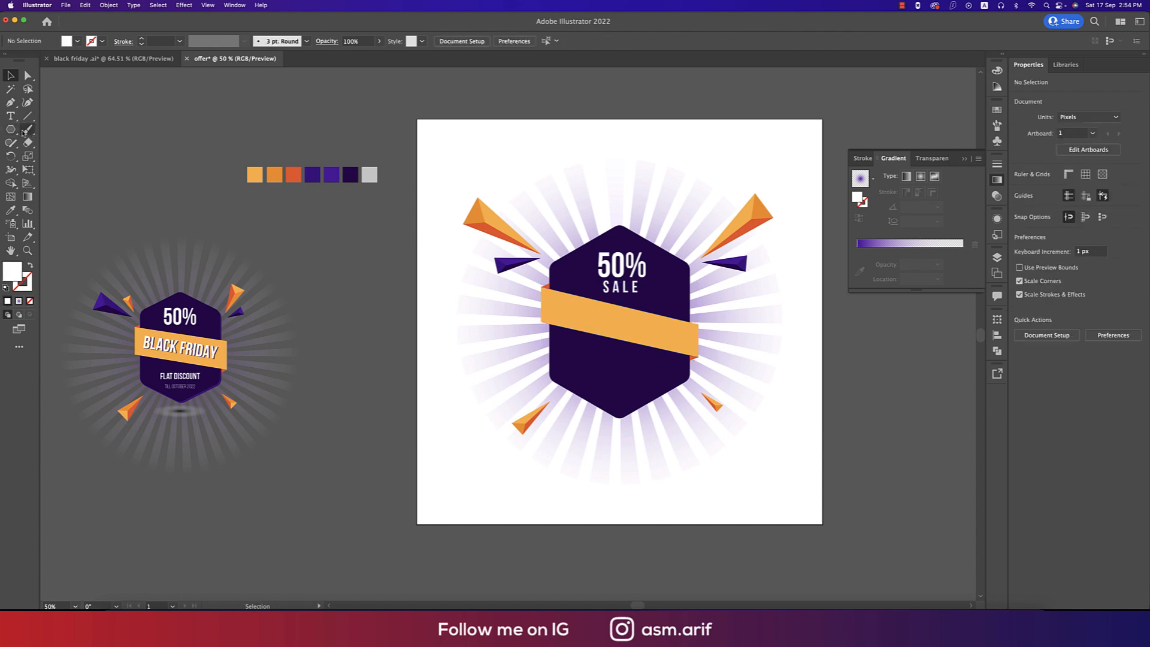
Draw a slanted straight path across the middle of the orange ribbon with the Pen tool, from edge to edge.
{"action": "key", "text": "p"}
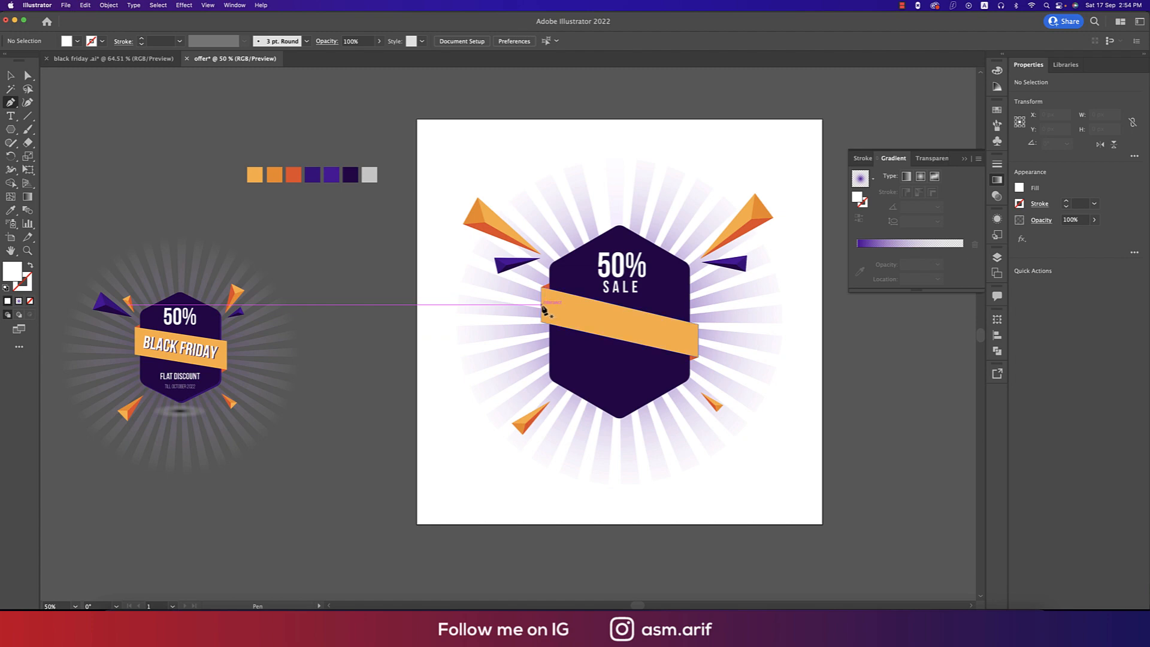
{"action": "left_click", "coordinate": [541, 304]}
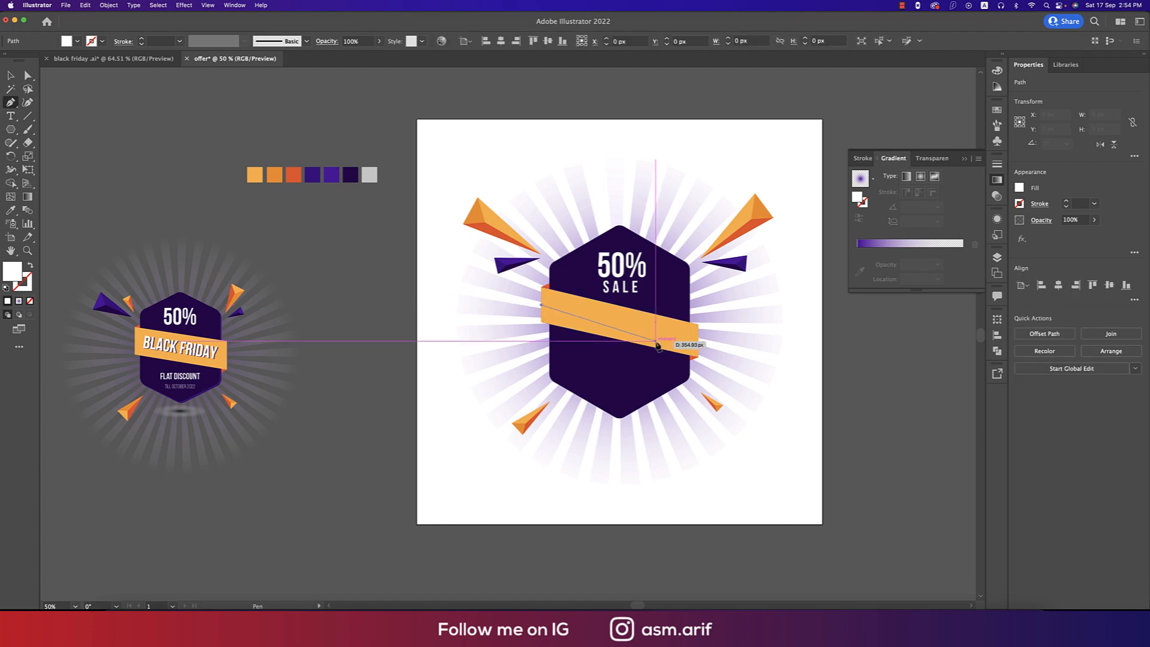
{"action": "left_click", "coordinate": [698, 341]}
{"action": "key", "text": "Escape"}
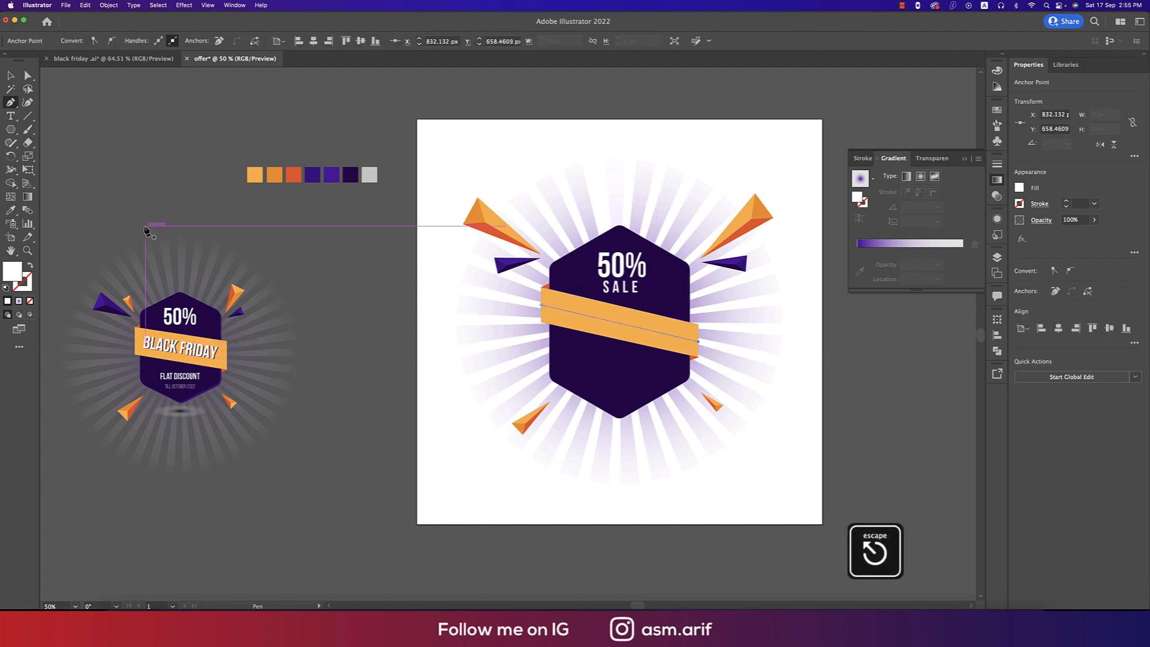
Add the text BLACK FRIDAY along the slanted ribbon line with the Type on a Path tool.
{"action": "left_click", "coordinate": [10, 115]}
{"action": "left_click", "coordinate": [72, 143]}
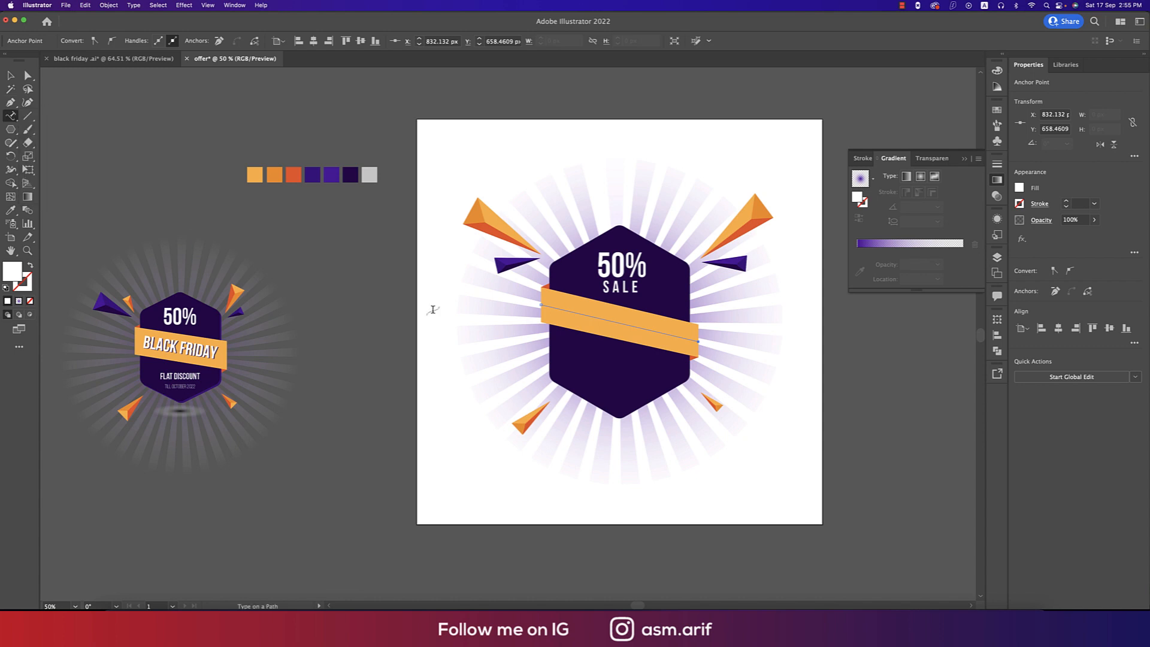
{"action": "left_click", "coordinate": [550, 308]}
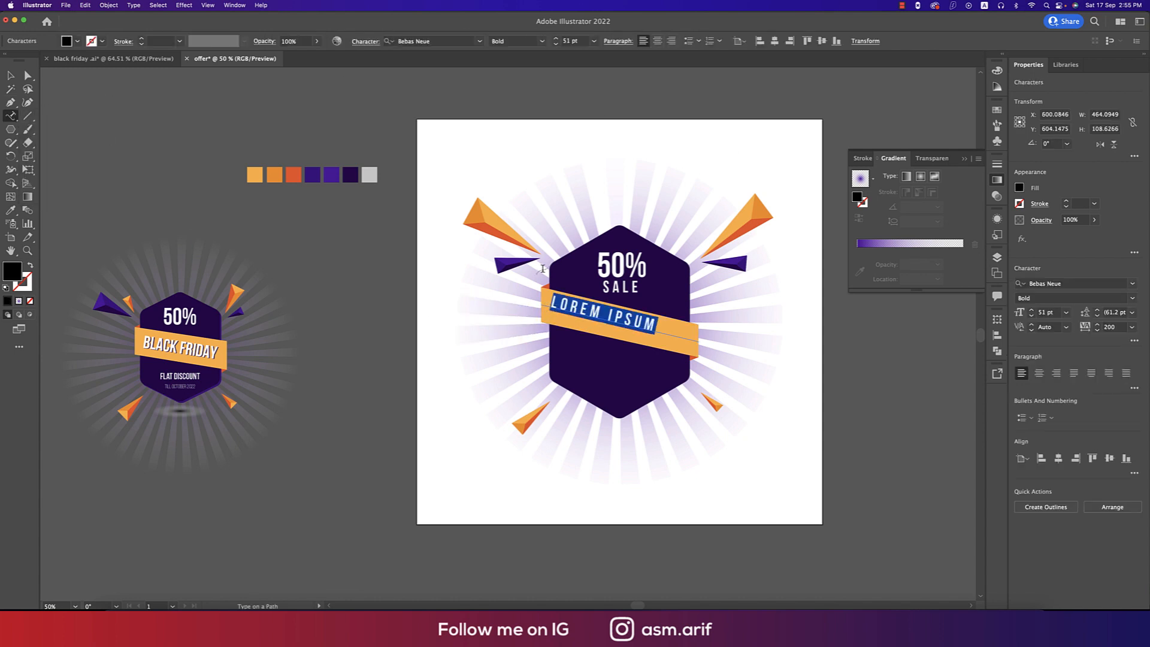
{"action": "type", "text": "BALKC"}
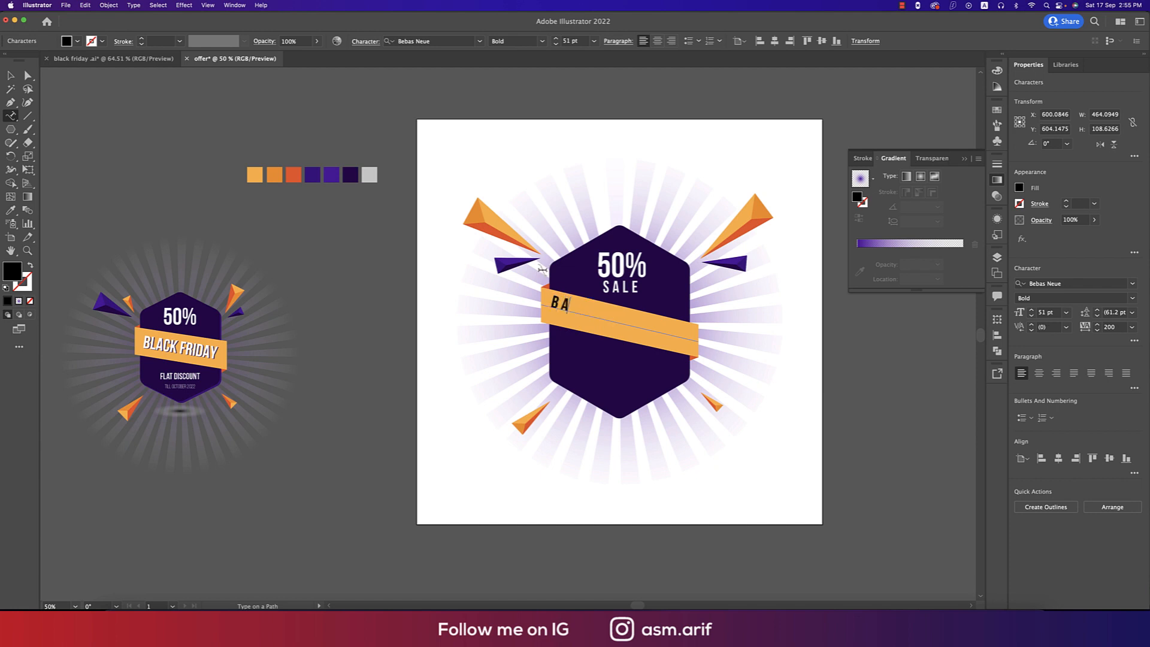
{"action": "key", "text": "BackSpace"}
{"action": "key", "text": "BackSpace"}
{"action": "key", "text": "BackSpace"}
{"action": "type", "text": "CK FRIDAY"}
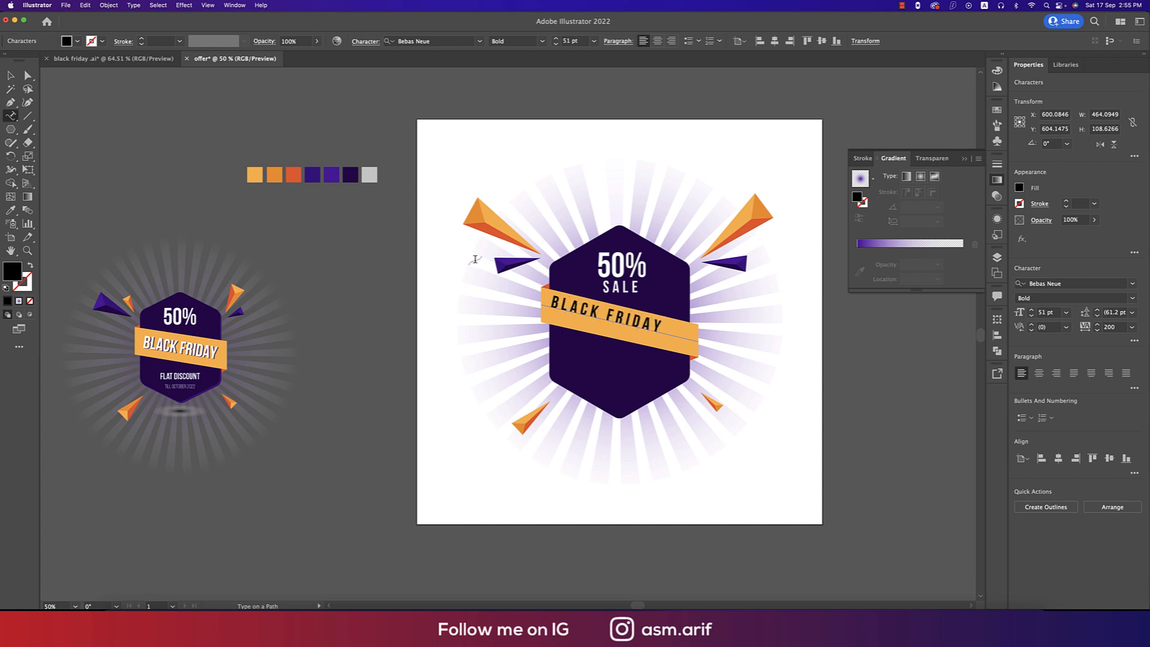
{"action": "key", "text": "Escape"}
Set BLACK FRIDAY's tracking to 0 and size to 96 pt, and lower it about 28 px onto the ribbon.
{"action": "left_click", "coordinate": [1131, 327]}
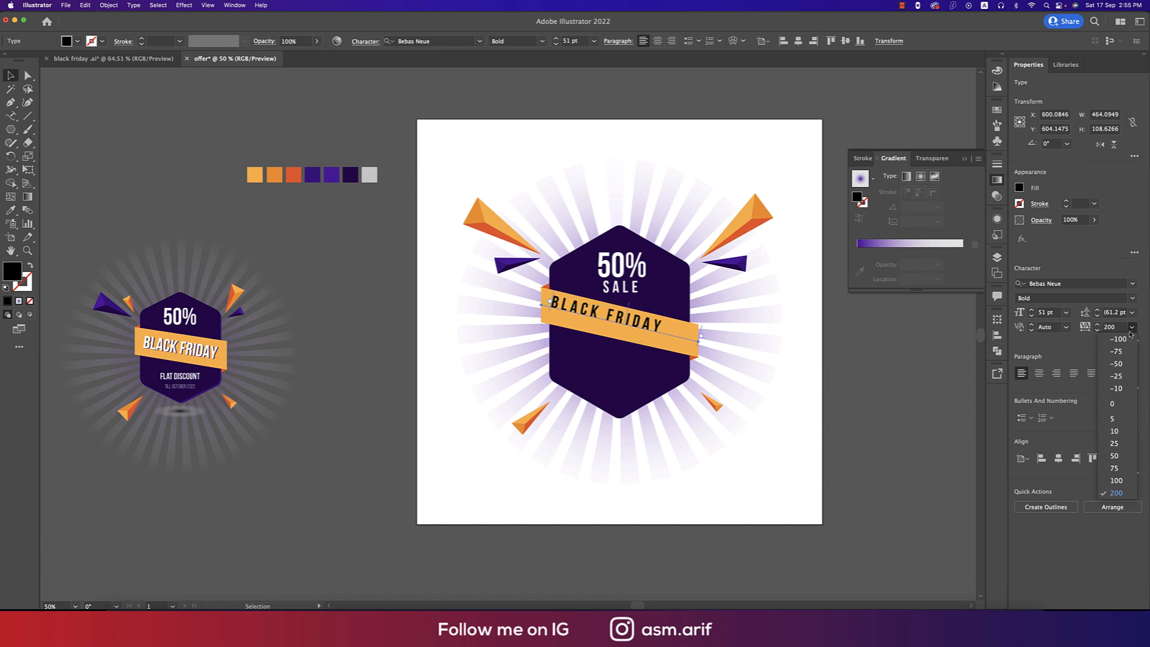
{"action": "left_click", "coordinate": [1112, 404]}
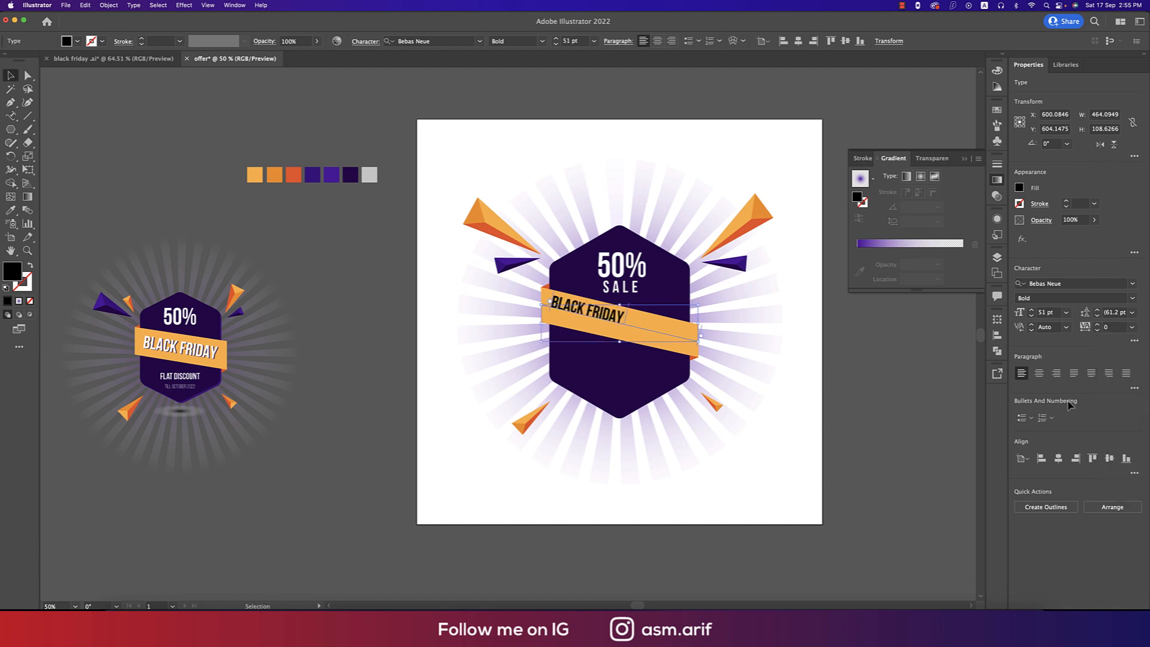
{"action": "left_click", "coordinate": [1054, 315]}
{"action": "scroll", "coordinate": [1054, 314], "scroll_direction": "up", "scroll_amount": 20}
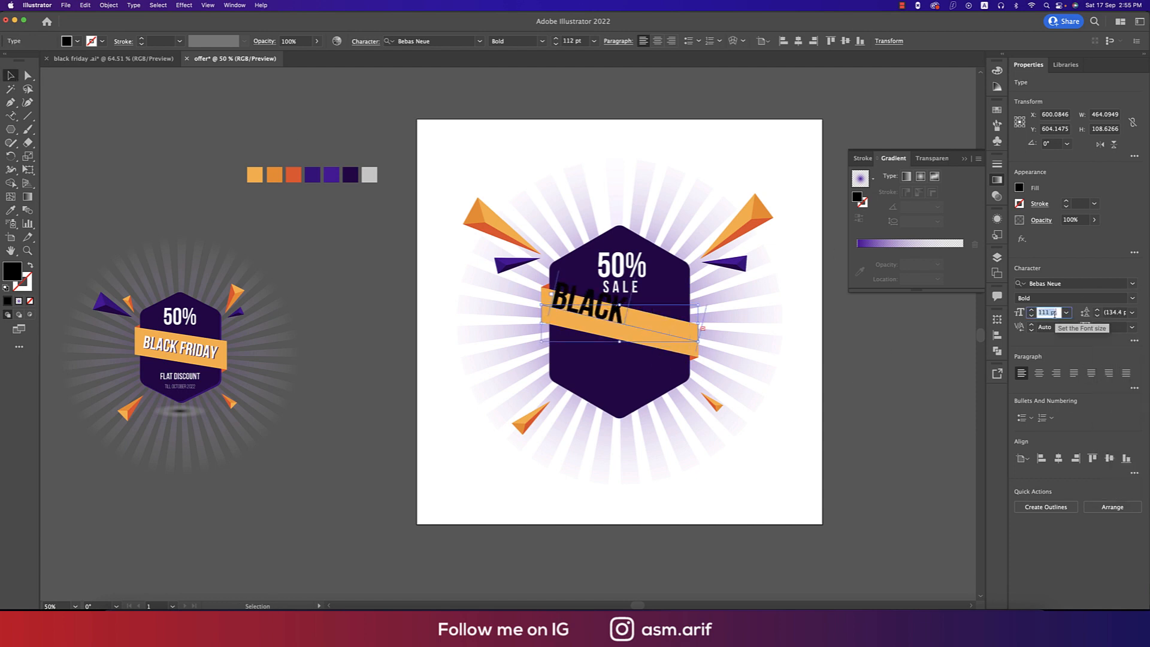
{"action": "scroll", "coordinate": [1054, 314], "scroll_direction": "down", "scroll_amount": 15}
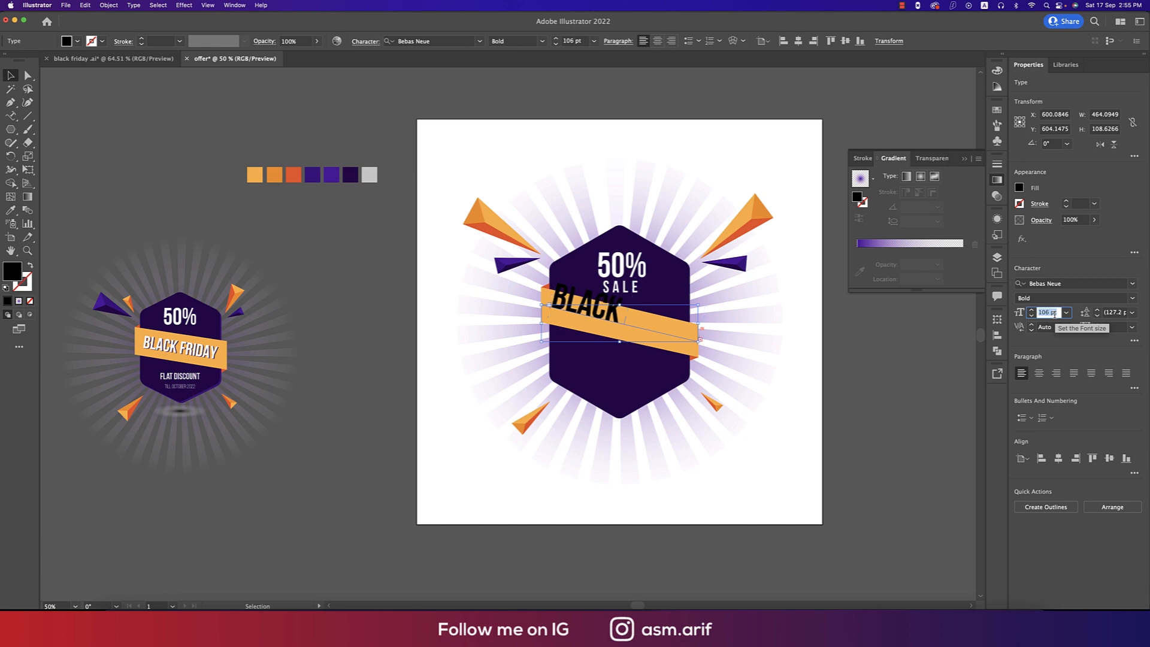
{"action": "left_click", "coordinate": [922, 382]}
{"action": "left_click_drag", "start_coordinate": [663, 331], "coordinate": [660, 336]}
Convert BLACK FRIDAY to outlines and fill the lettering with white sampled from the artboard.
{"action": "right_click", "coordinate": [660, 337]}
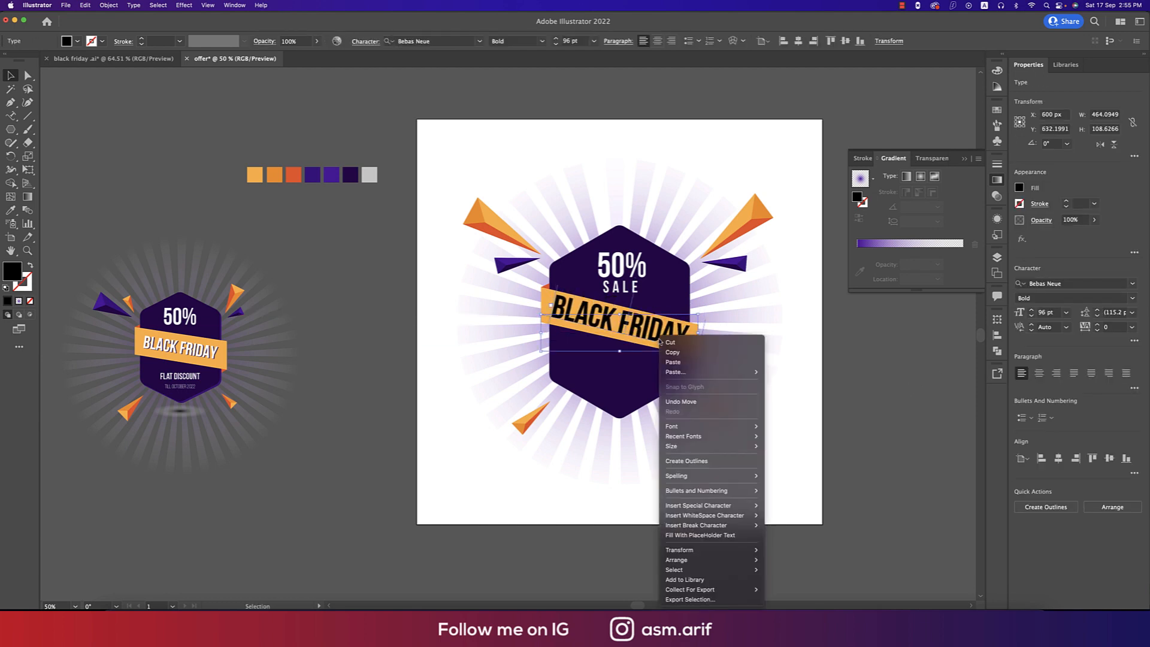
{"action": "left_click", "coordinate": [686, 461]}
{"action": "key", "text": "i"}
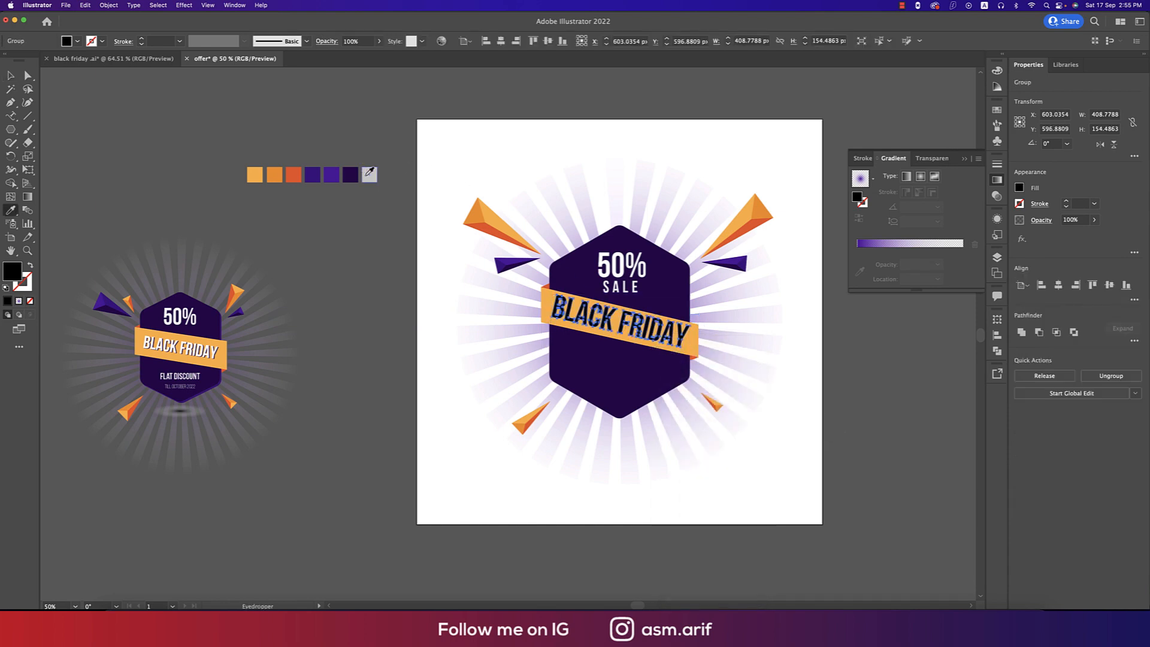
{"action": "left_click", "coordinate": [369, 173]}
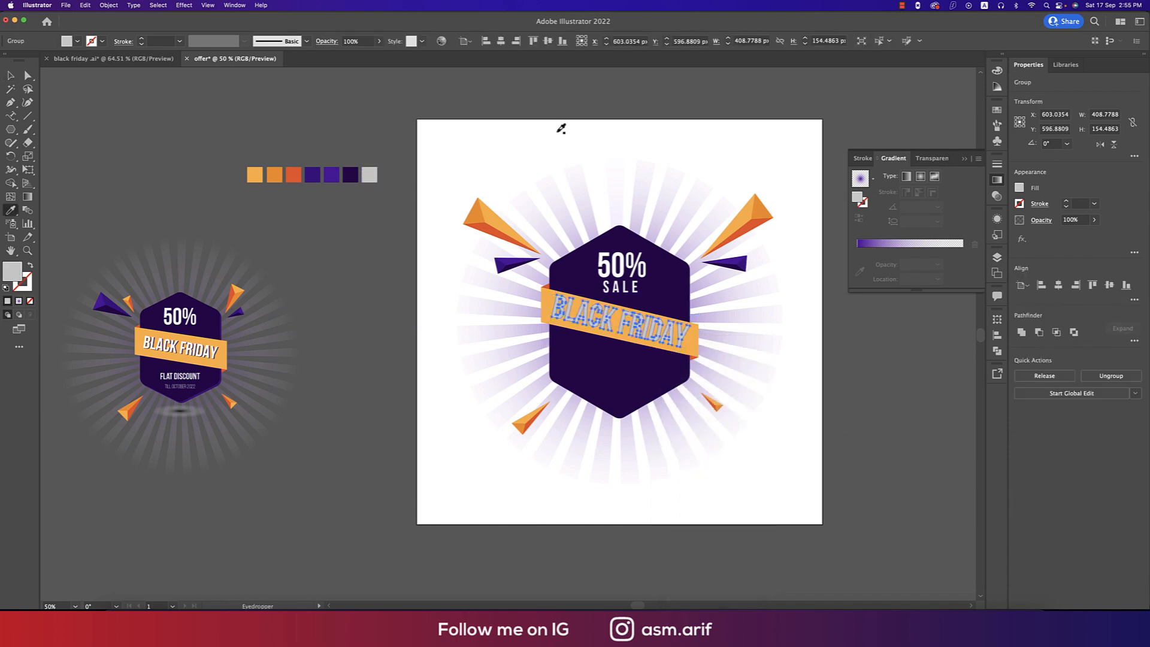
{"action": "left_click", "coordinate": [557, 132]}
{"action": "left_click", "coordinate": [11, 76]}
{"action": "left_click", "coordinate": [162, 157]}
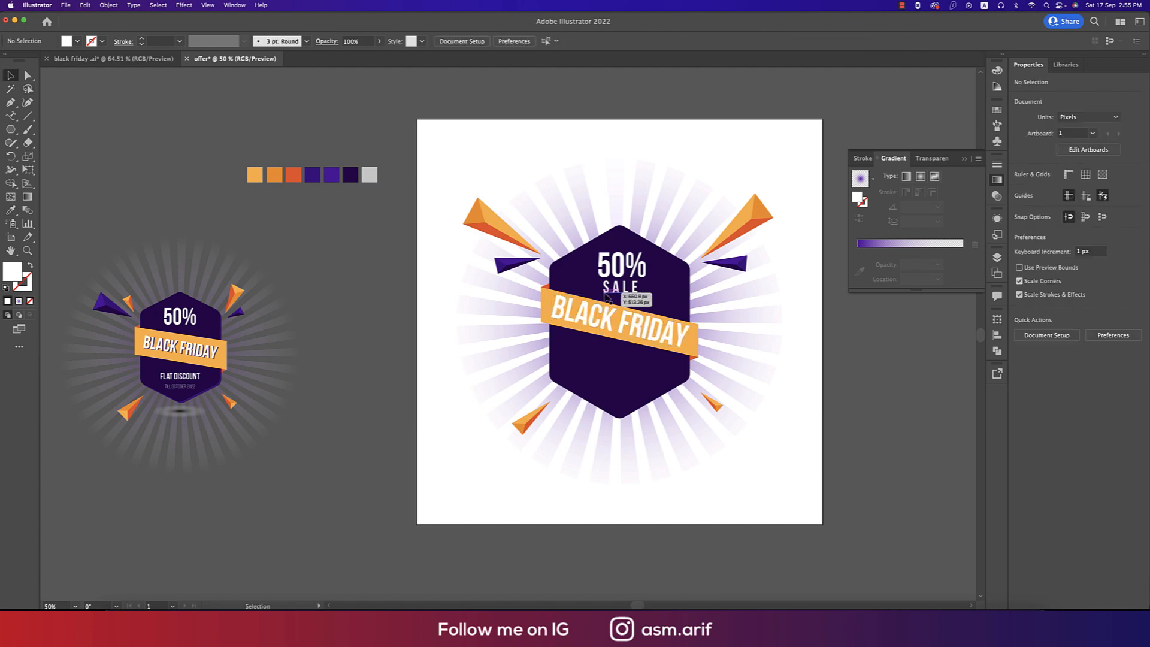
Move the white BLACK FRIDAY lettering down about 3 px so it sits centred on the ribbon.
{"action": "key", "text": "super+1"}
{"action": "mouse_move", "coordinate": [666, 330]}
{"action": "left_mouse_down"}
{"action": "mouse_move", "coordinate": [670, 292]}
{"action": "mouse_move", "coordinate": [675, 334]}
{"action": "left_mouse_up"}
{"action": "scroll", "coordinate": [603, 329], "scroll_direction": "up", "scroll_amount": 2}
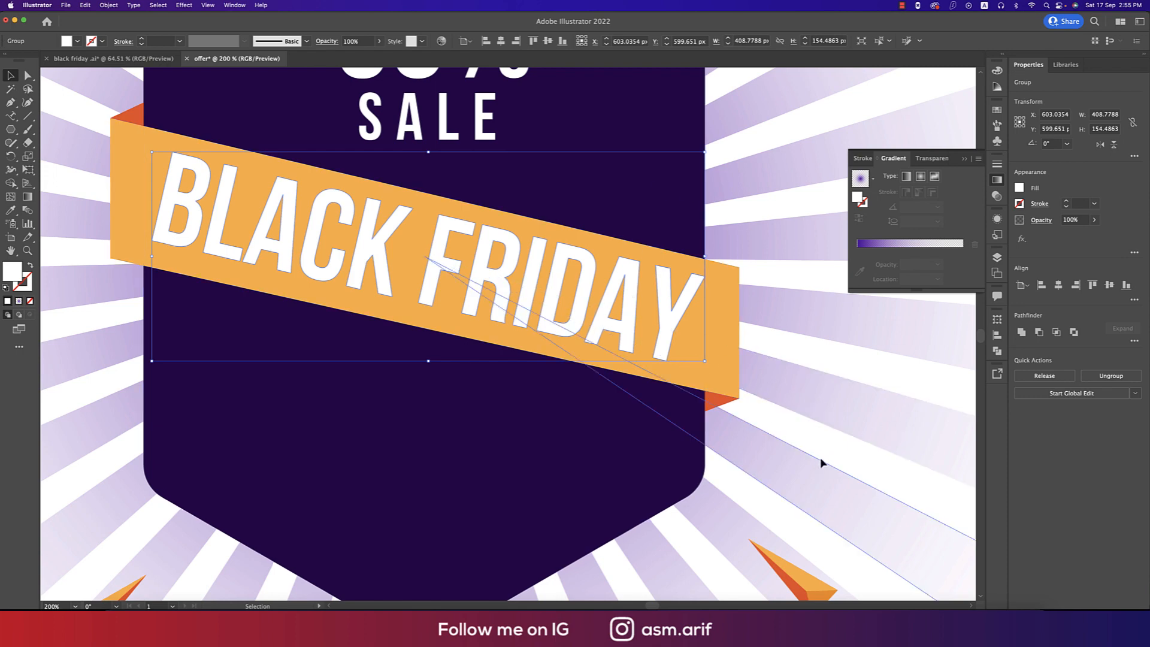
Duplicate the BLACK FRIDAY lettering in place, fill the copy with the hexagon's dark purple and send it behind the white one.
{"action": "key", "text": "a"}
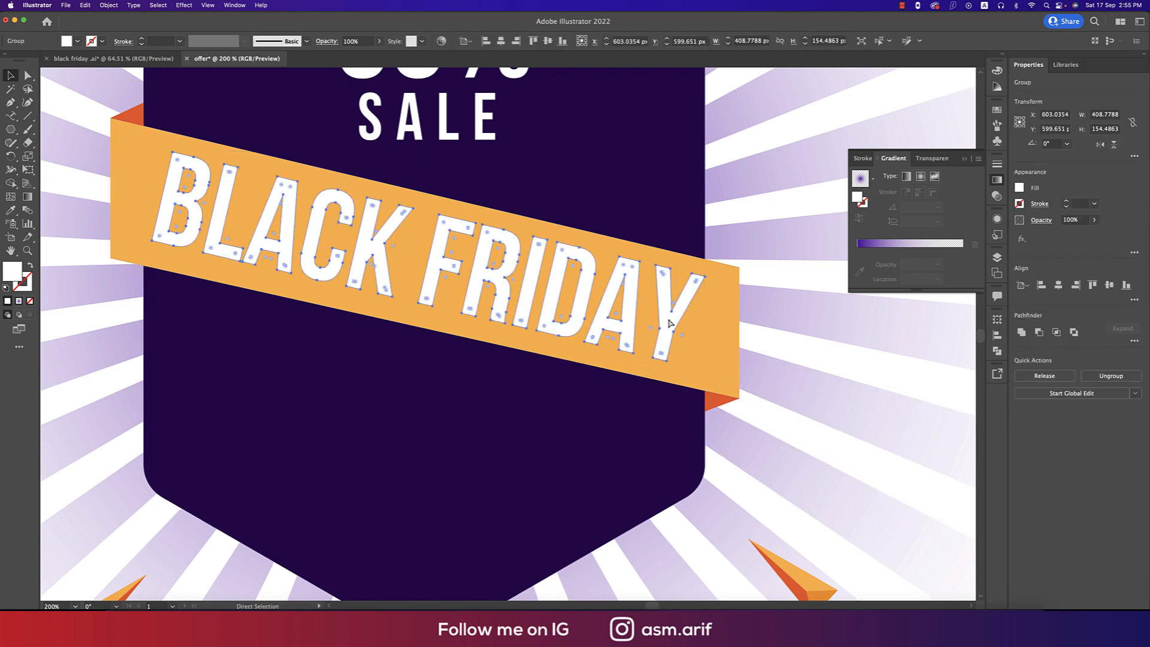
{"action": "key", "text": "super+c"}
{"action": "key", "text": "super+f"}
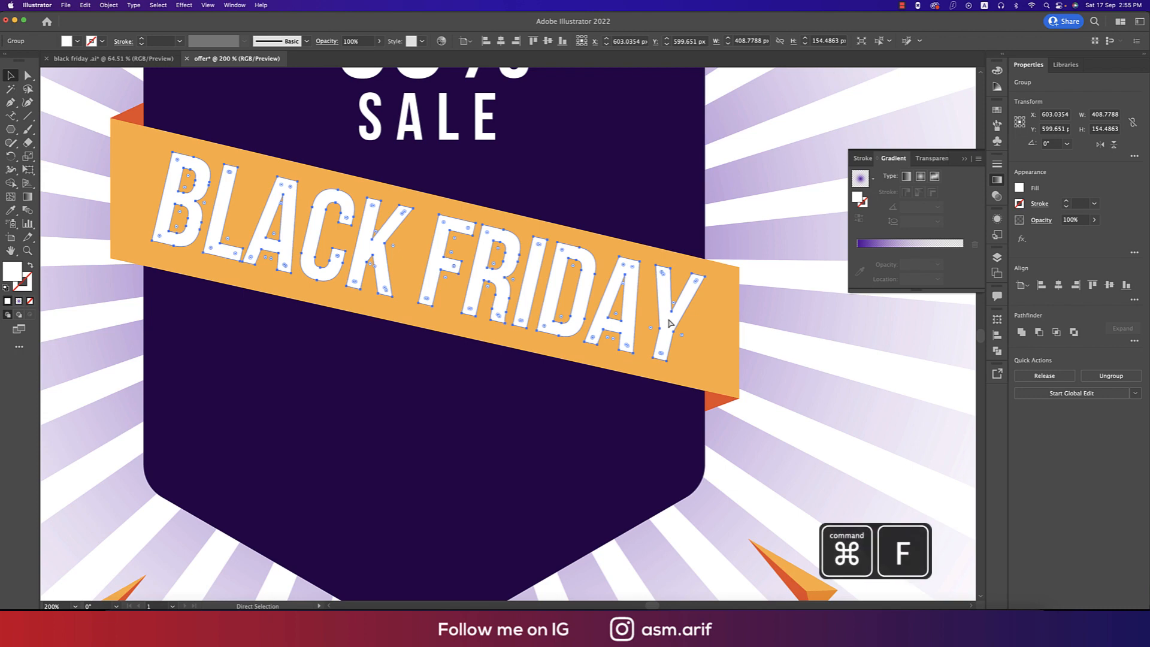
{"action": "key", "text": "i"}
{"action": "left_click", "coordinate": [664, 212]}
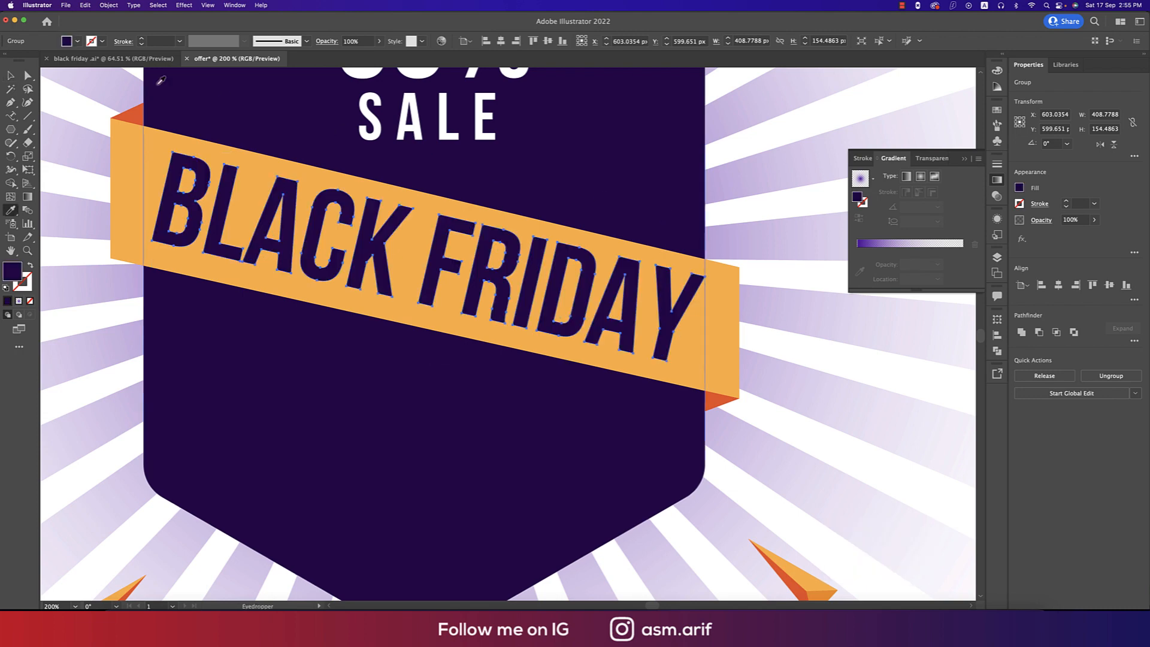
{"action": "key", "text": "a"}
{"action": "key", "text": "super+bracketleft"}
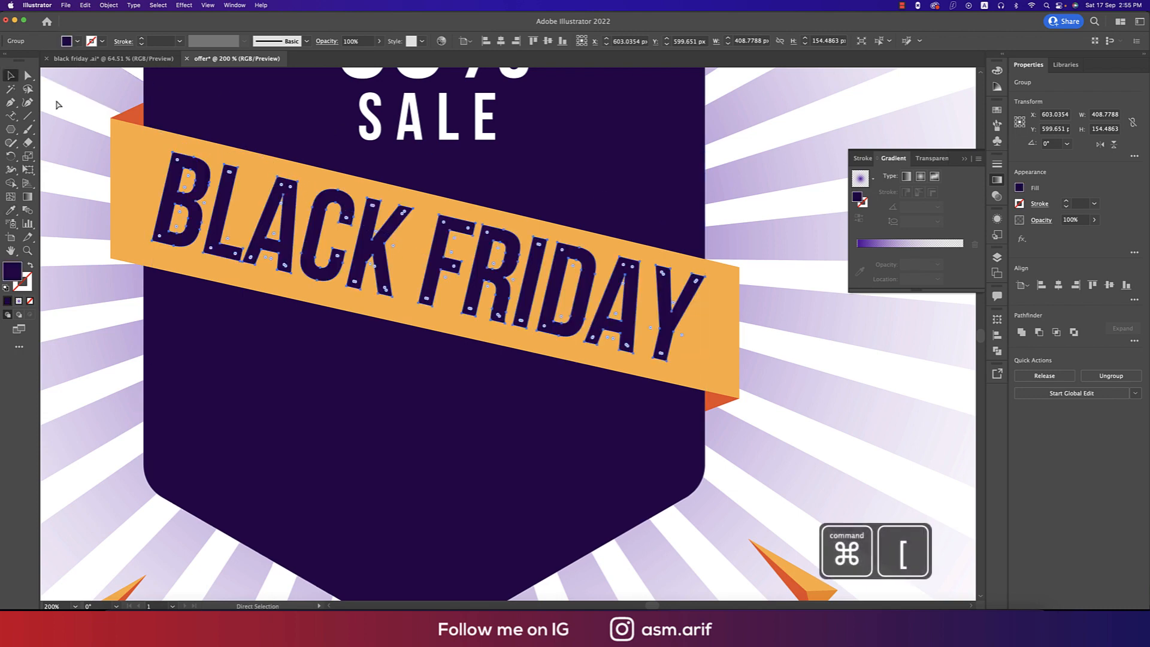
Offset the dark purple lettering 3 px down and 1 px right to form a drop shadow.
{"action": "key", "text": "v"}
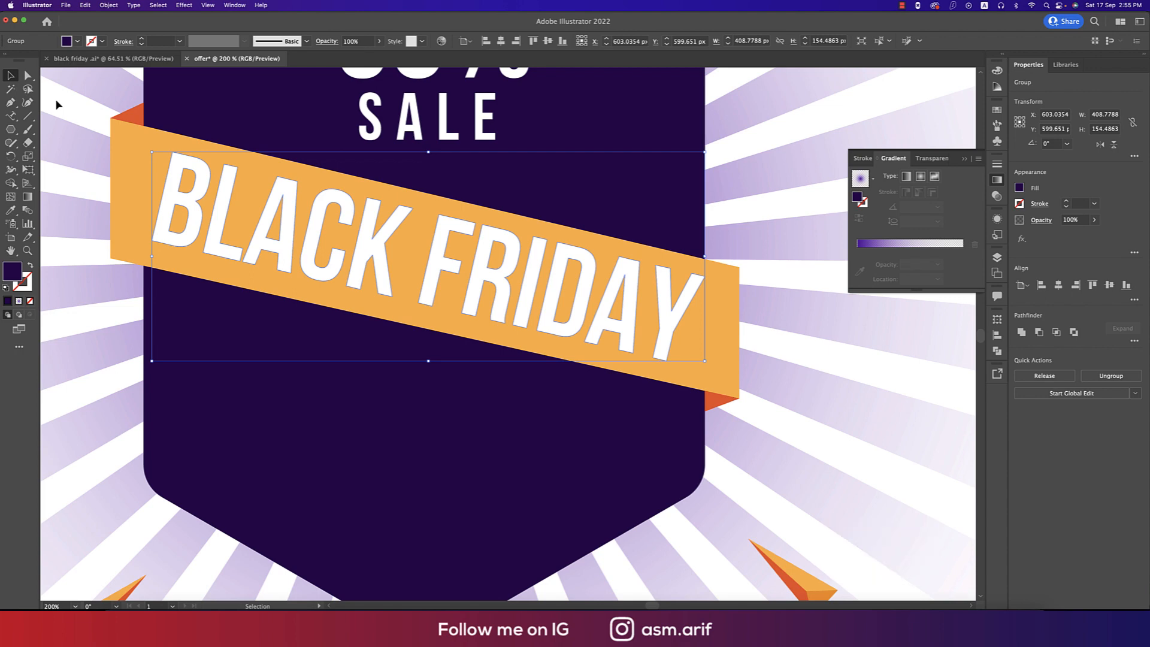
{"action": "key", "text": "Down"}
{"action": "key", "text": "Down"}
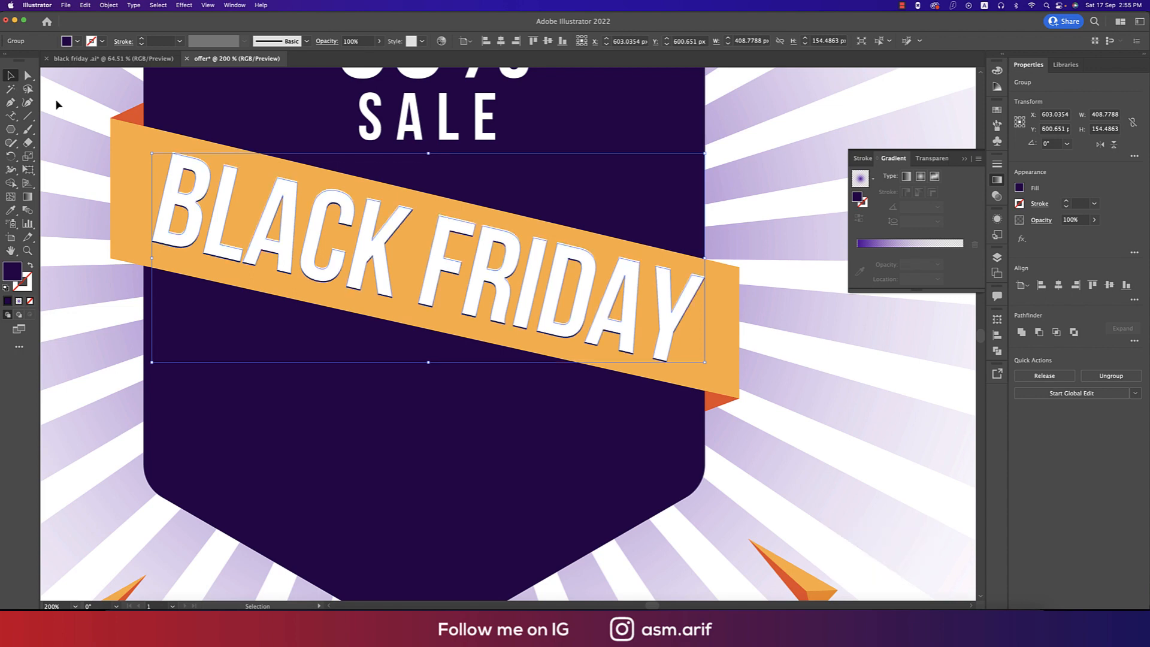
{"action": "key", "text": "Right"}
{"action": "key", "text": "Down"}
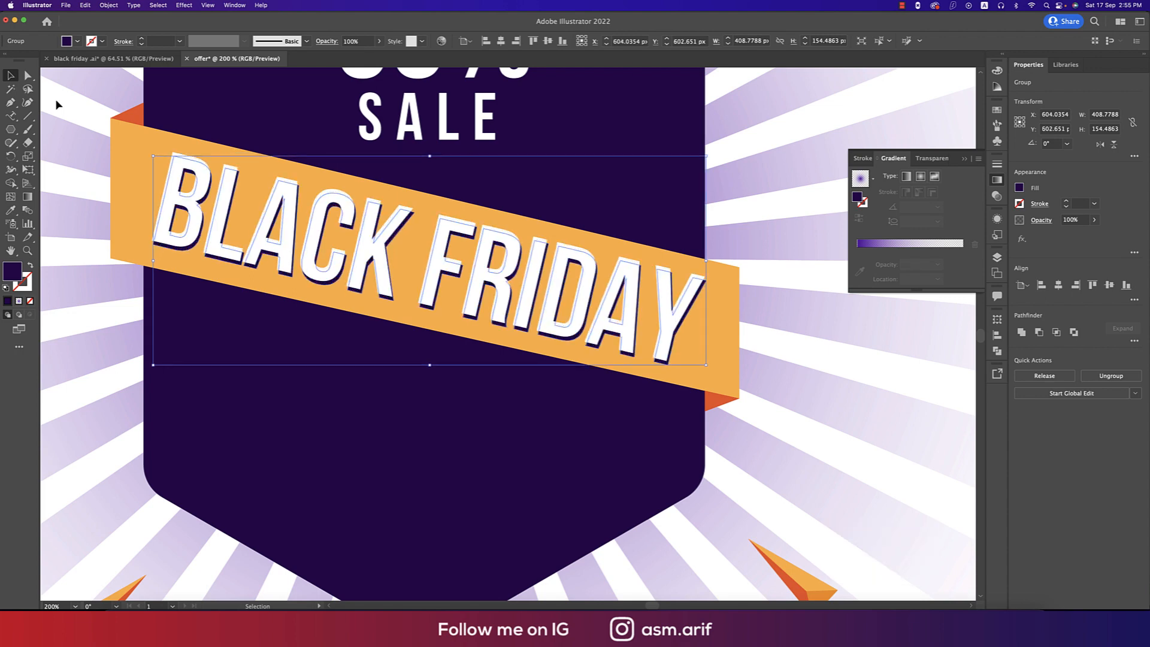
{"action": "scroll", "coordinate": [84, 103], "scroll_direction": "down", "scroll_amount": 4}
{"action": "left_click", "coordinate": [462, 280]}
Inspect the reference badge's hexagon edge and lower text, then return to the hexagon on the artboard.
{"action": "left_click_drag", "start_coordinate": [484, 267], "coordinate": [734, 411]}
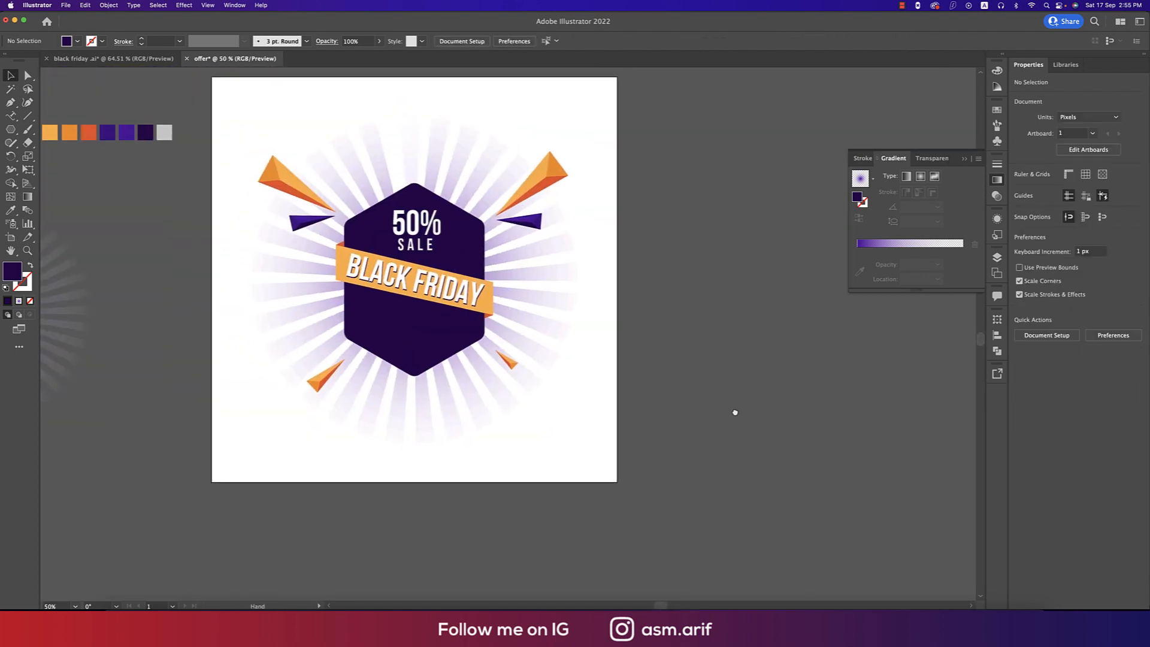
{"action": "left_click_drag", "start_coordinate": [581, 404], "coordinate": [679, 432]}
{"action": "left_click_drag", "start_coordinate": [290, 367], "coordinate": [375, 372]}
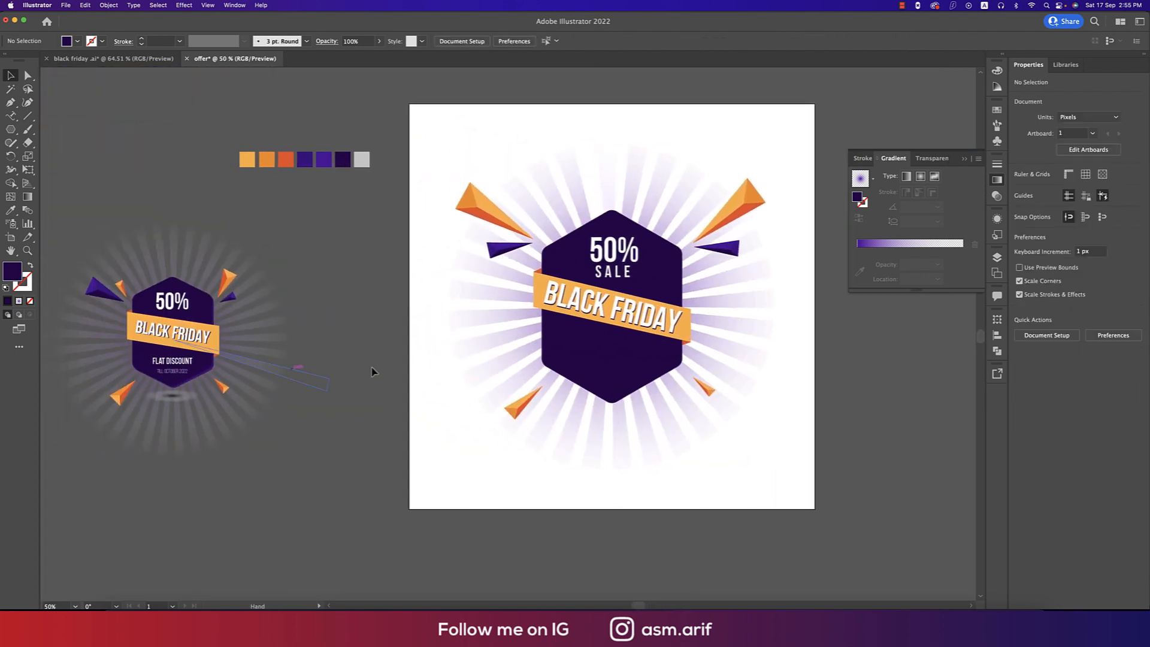
{"action": "left_click", "coordinate": [179, 375]}
{"action": "left_click", "coordinate": [369, 385]}
{"action": "double_click", "coordinate": [184, 372]}
{"action": "left_click", "coordinate": [182, 368]}
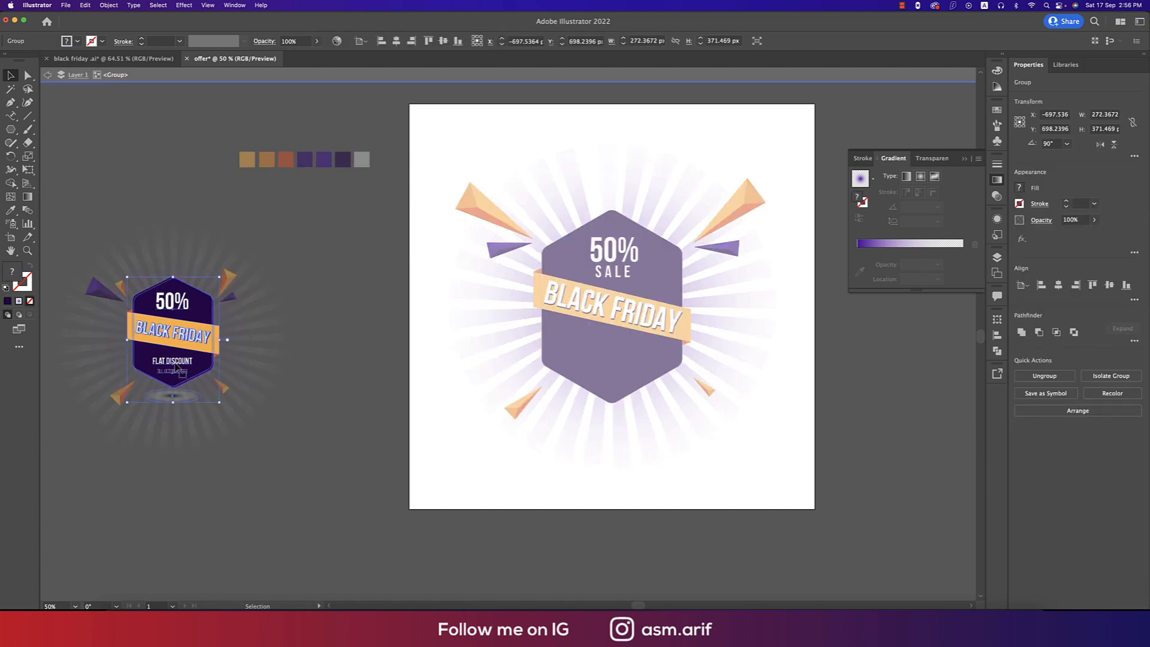
{"action": "left_click", "coordinate": [342, 403]}
{"action": "left_click_drag", "start_coordinate": [340, 403], "coordinate": [372, 386]}
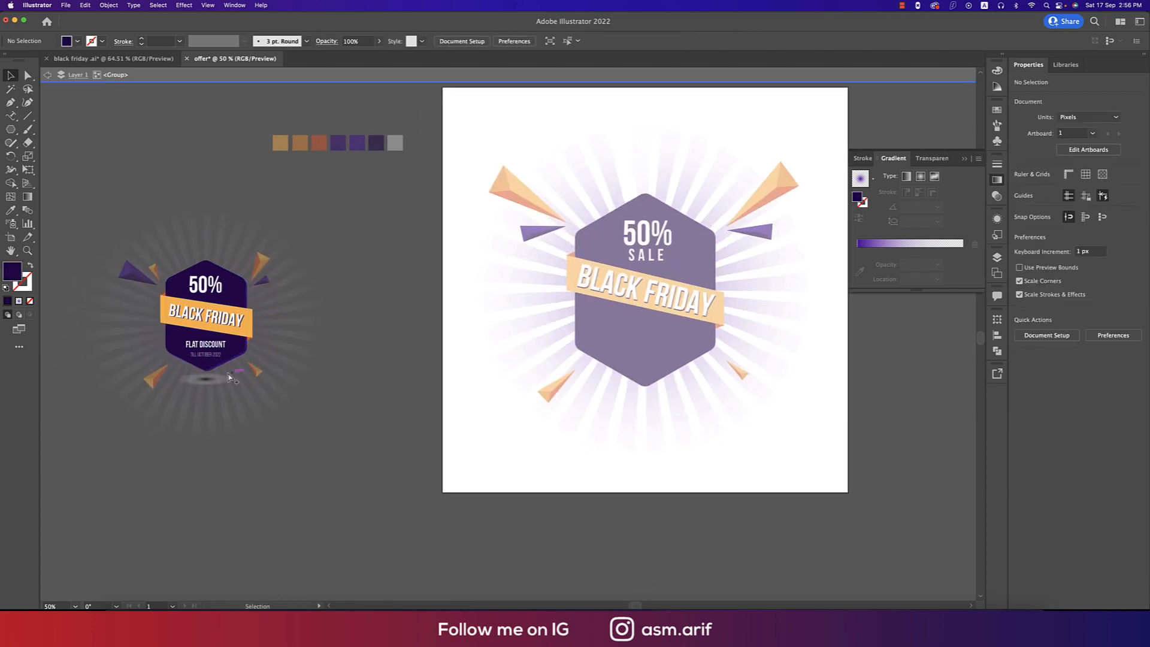
{"action": "scroll", "coordinate": [226, 376], "scroll_direction": "up", "scroll_amount": 2}
{"action": "left_click_drag", "start_coordinate": [675, 478], "coordinate": [321, 440]}
{"action": "double_click", "coordinate": [495, 452]}
{"action": "left_click_drag", "start_coordinate": [621, 457], "coordinate": [438, 525]}
Duplicate the dark hexagon in place, fill the copy with the bright purple sampled from a purple shard and send it behind the original.
{"action": "left_click", "coordinate": [593, 360]}
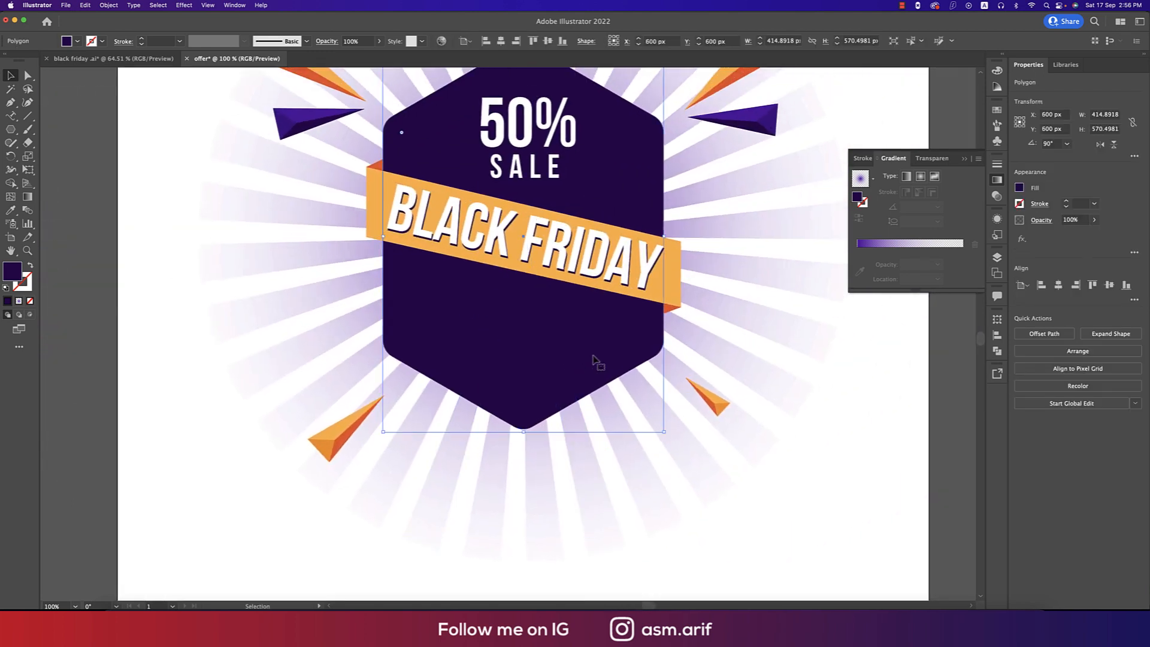
{"action": "key", "text": "super+c"}
{"action": "key", "text": "super+f"}
{"action": "key", "text": "super+f"}
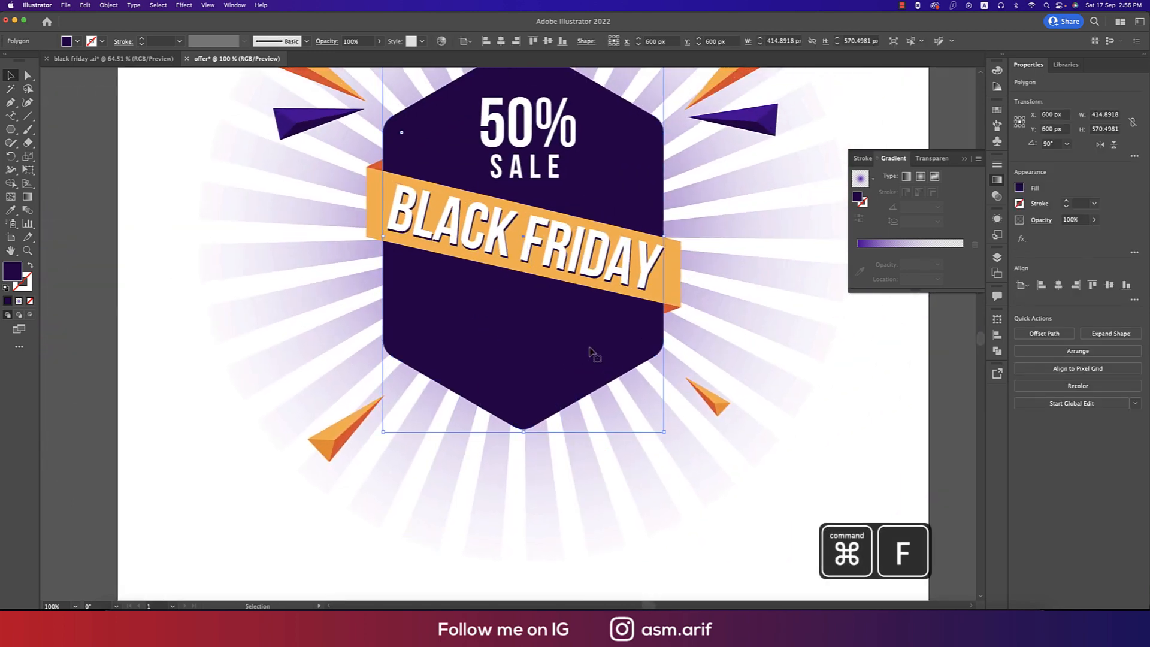
{"action": "left_click_drag", "start_coordinate": [142, 172], "coordinate": [210, 349]}
{"action": "key", "text": "i"}
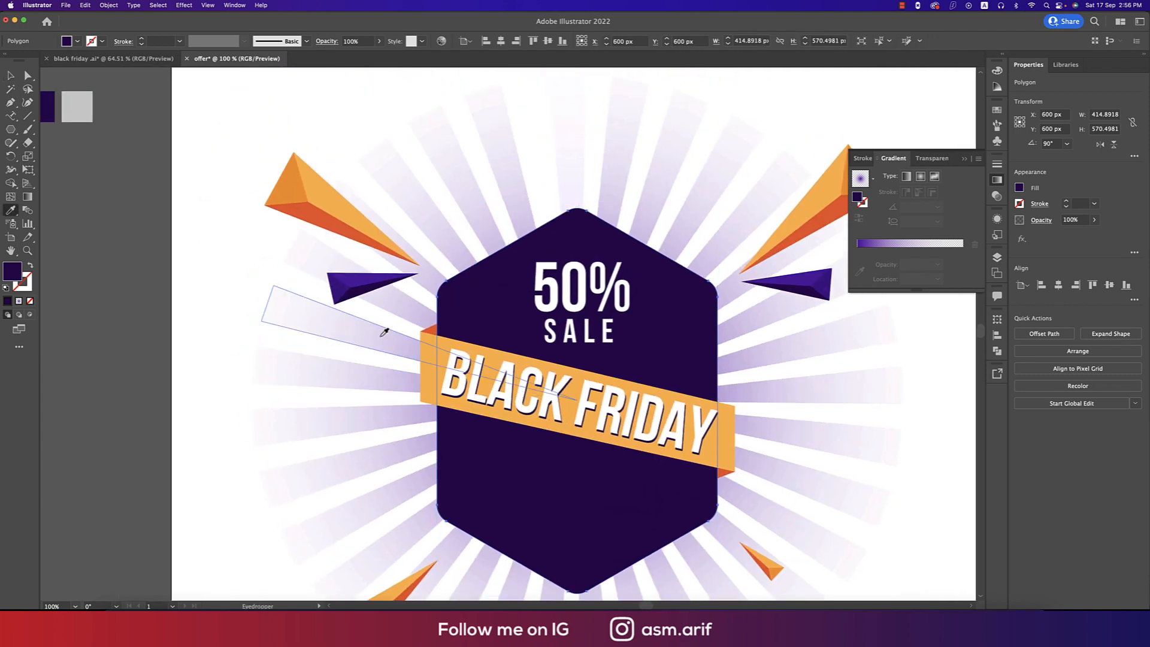
{"action": "left_click", "coordinate": [368, 275]}
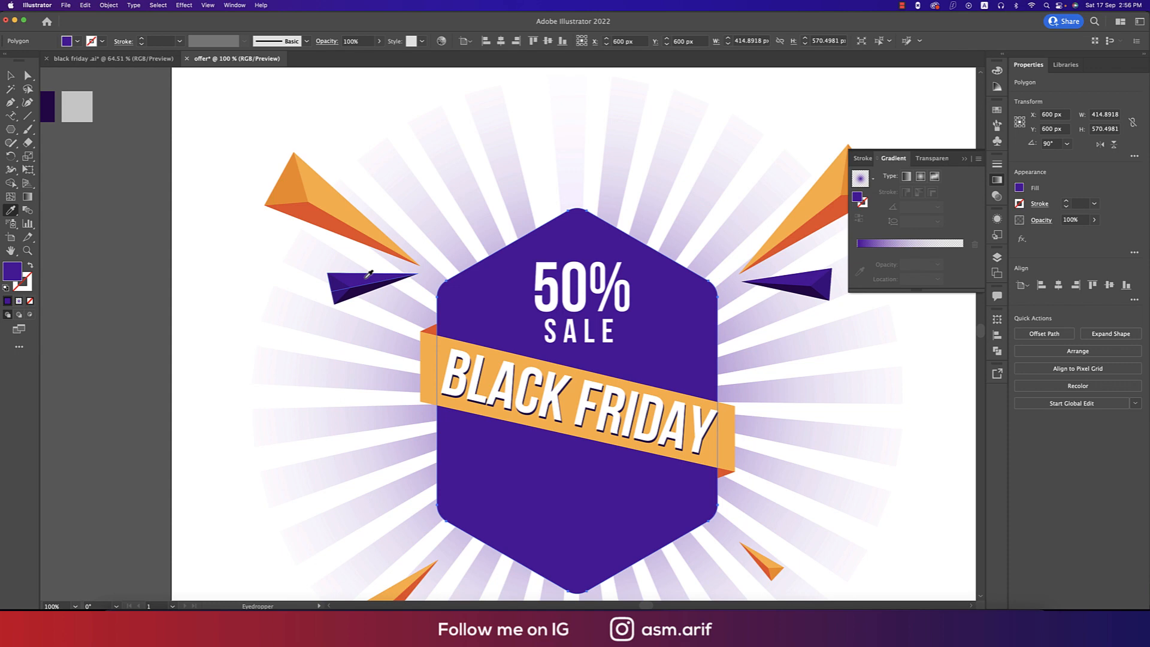
{"action": "key", "text": "super+bracketleft"}
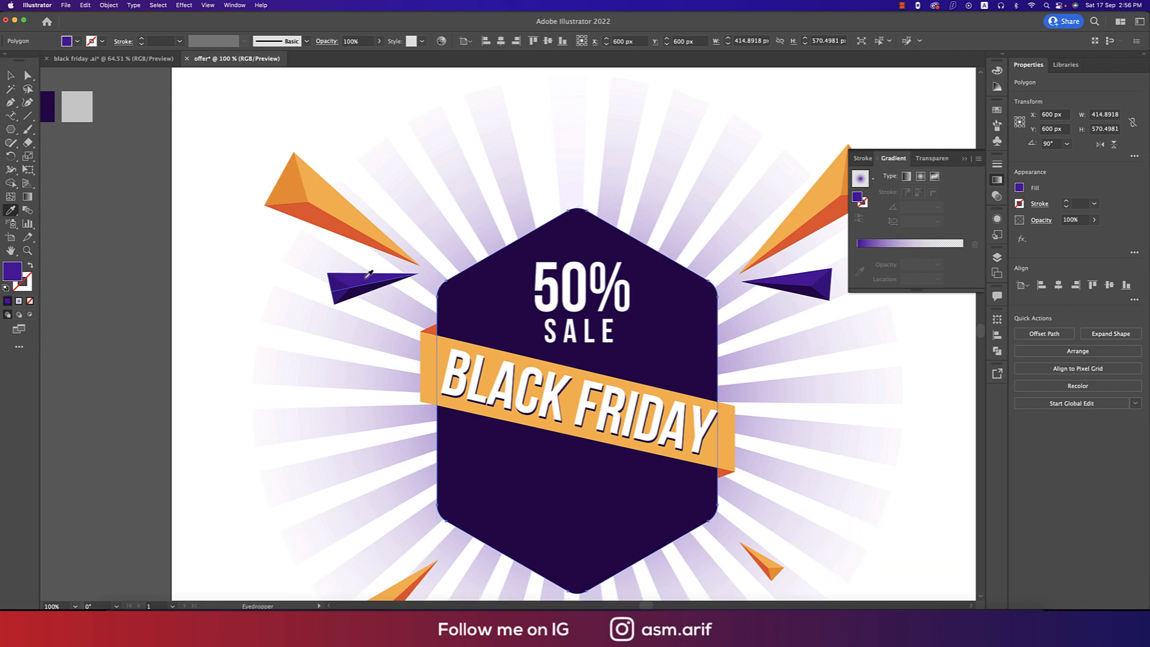
Offset the bright purple hexagon copy 6 px down and 5 px right to form the badge's edge.
{"action": "key", "text": "shift+Down"}
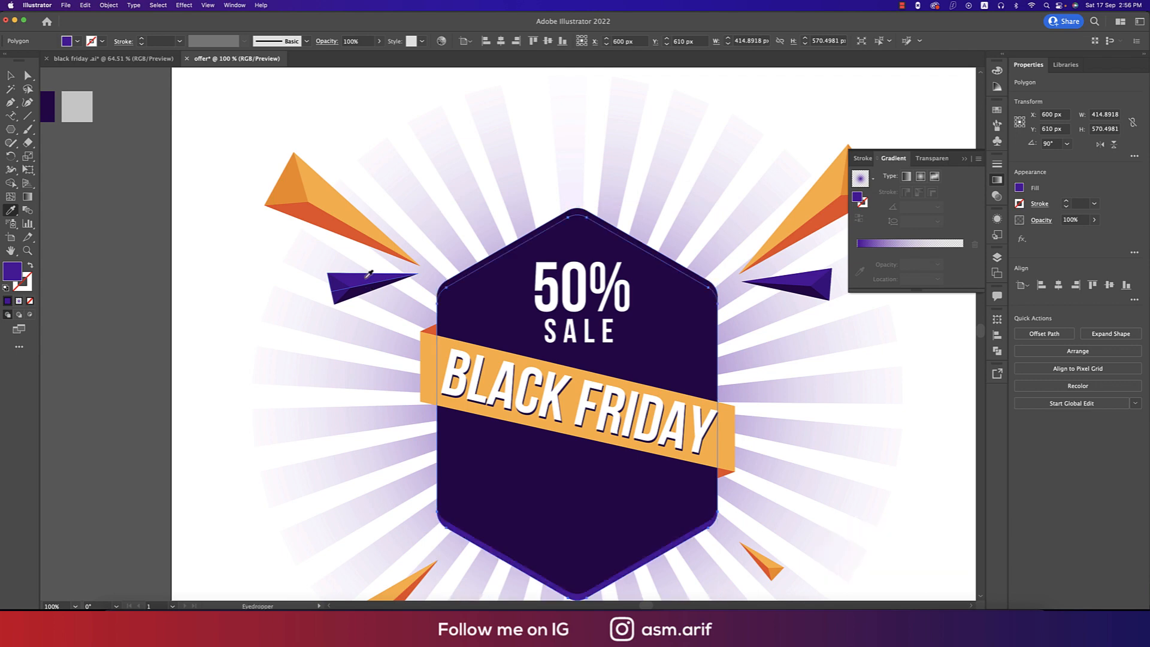
{"action": "key", "text": "shift+Right"}
{"action": "key", "text": "Left"}
{"action": "key", "text": "Left"}
{"action": "key", "text": "Left"}
{"action": "key", "text": "Left"}
{"action": "key", "text": "Left"}
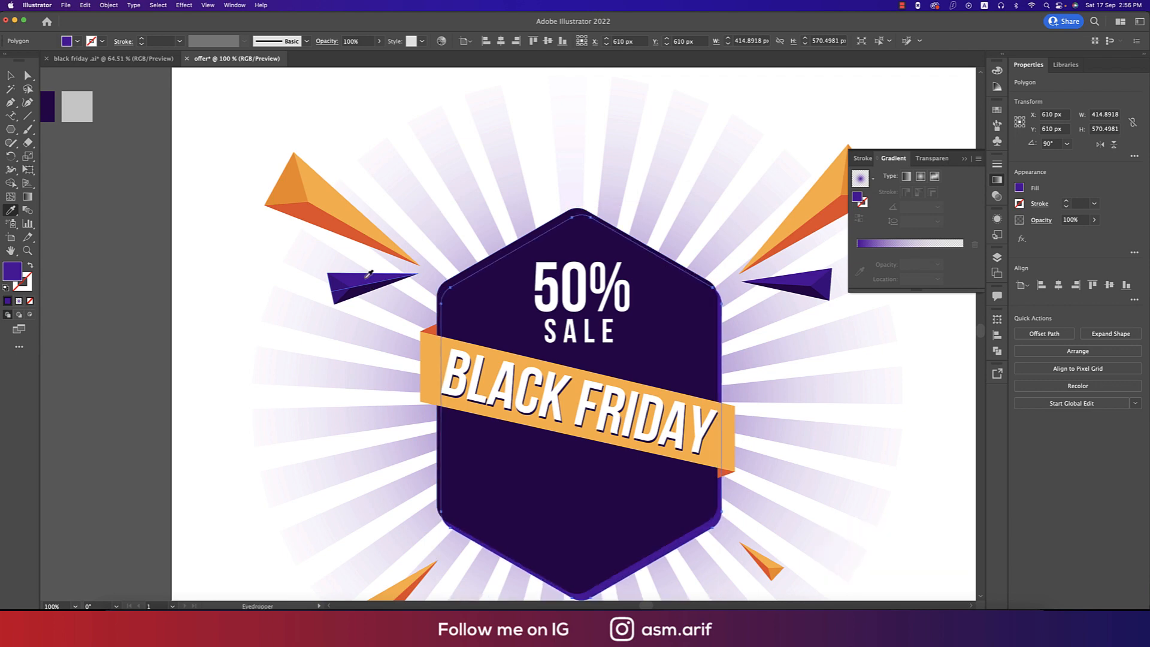
{"action": "key", "text": "Up"}
{"action": "key", "text": "Up"}
{"action": "key", "text": "Up"}
{"action": "key", "text": "Up"}
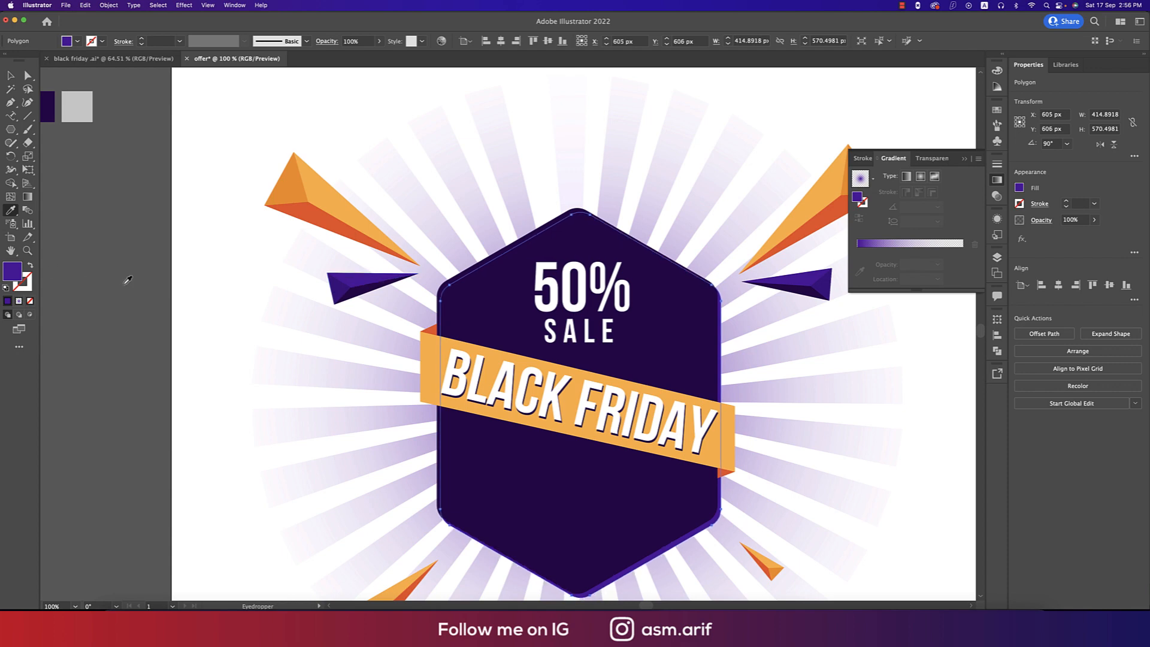
{"action": "key", "text": "v"}
{"action": "key", "text": "super+shift+a"}
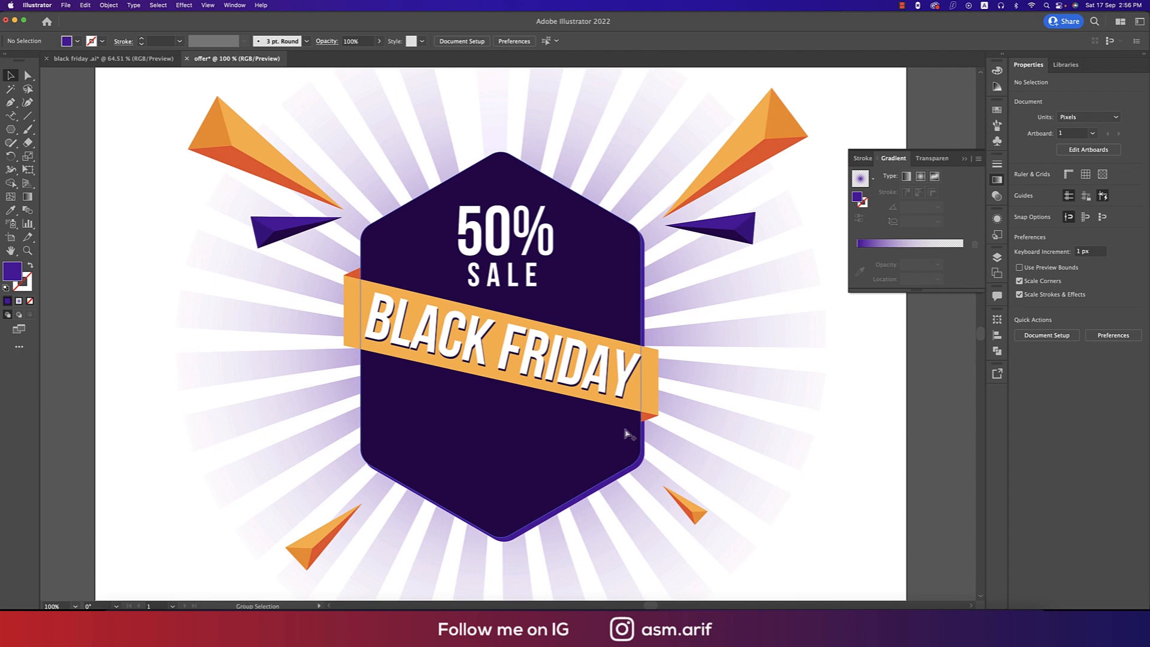
Try bringing the bright purple hexagon copy in front of the dark hexagon.
{"action": "scroll", "coordinate": [652, 454], "scroll_direction": "up", "scroll_amount": 1}
{"action": "left_click", "coordinate": [660, 395]}
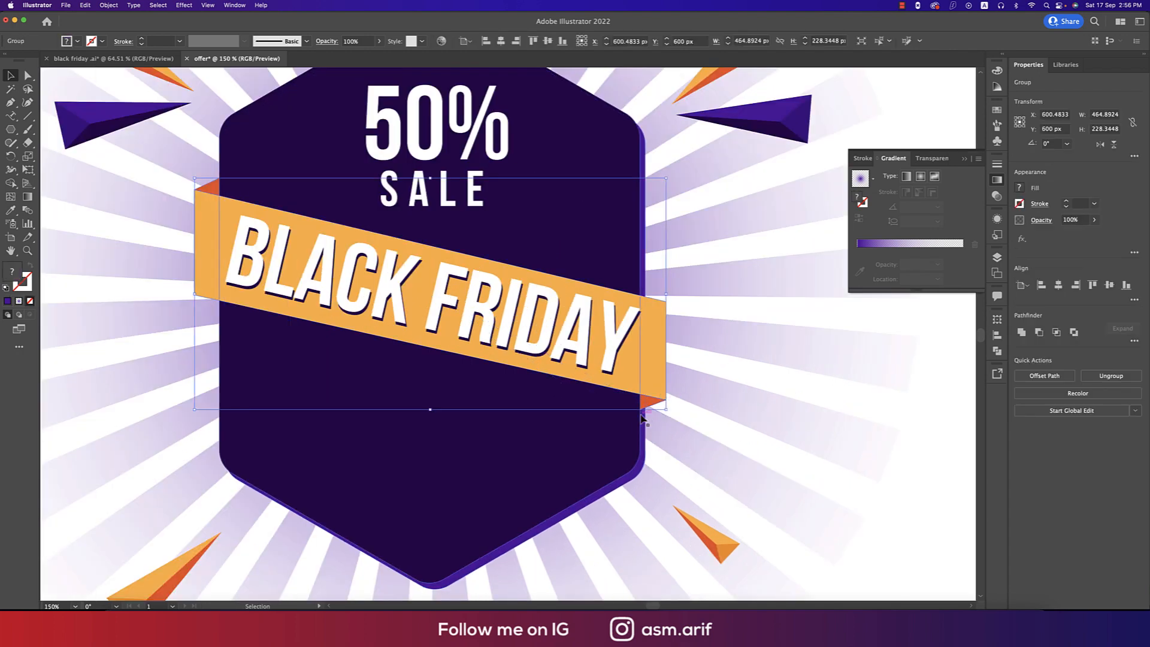
{"action": "left_click", "coordinate": [642, 455]}
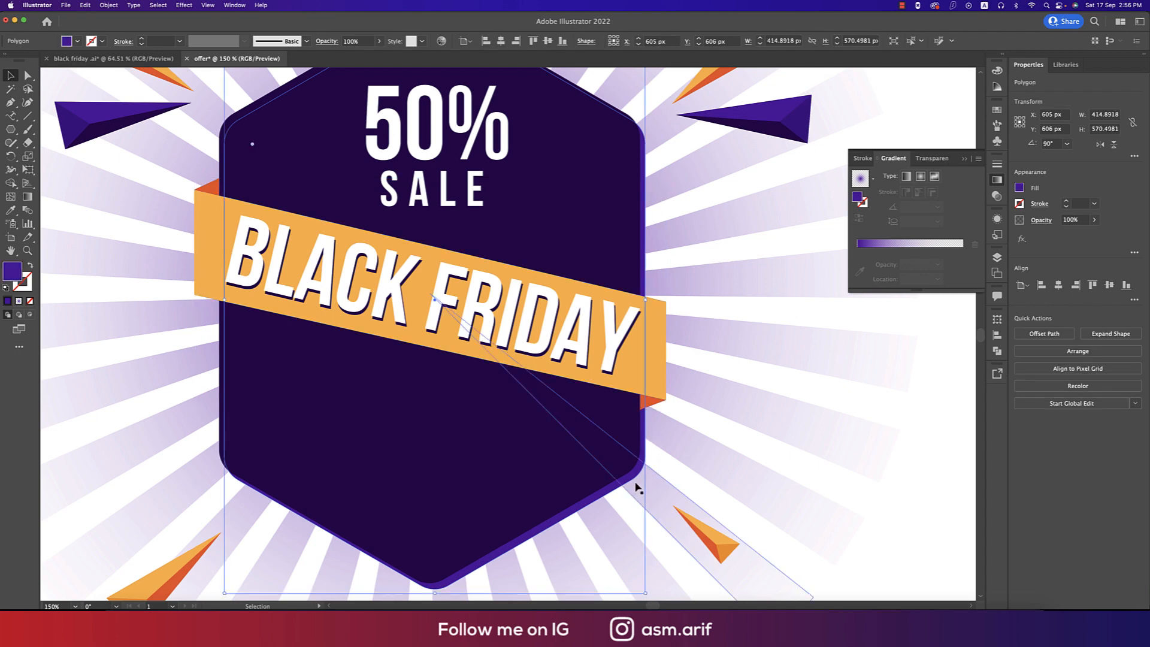
{"action": "key", "text": "a"}
{"action": "key", "text": "super+bracketright"}
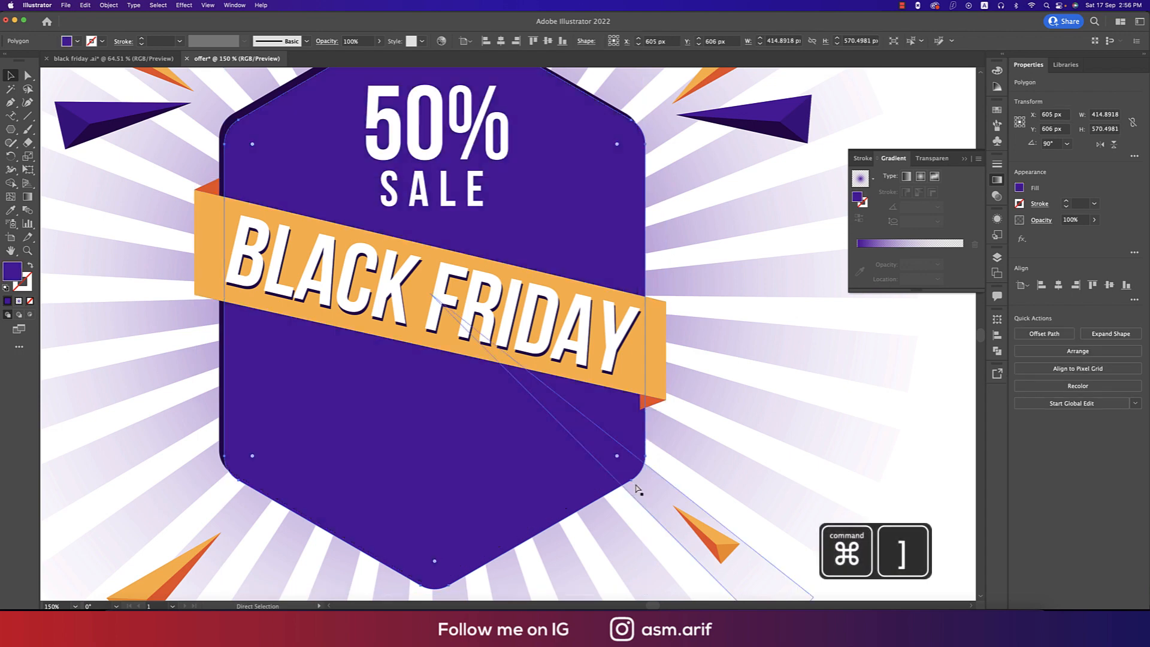
{"action": "key", "text": "v"}
{"action": "key", "text": "super+z"}
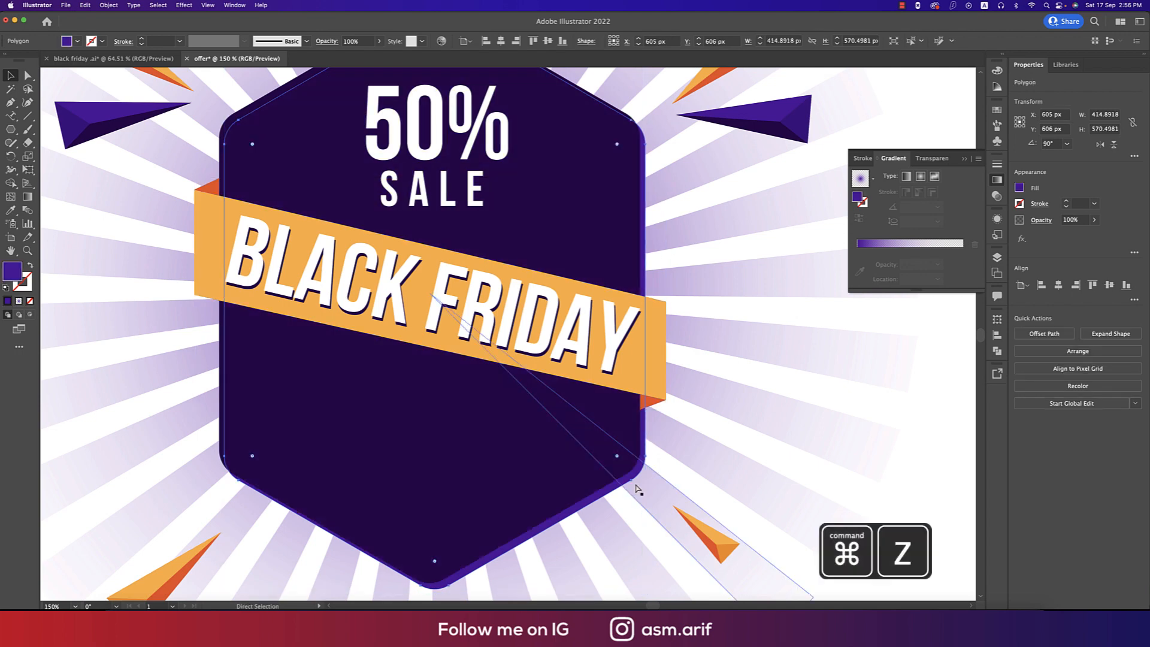
Resize the ribbon group to about 470 px wide and 234 px high so its folds meet the layered hexagon's outer edges.
{"action": "left_click", "coordinate": [650, 359]}
{"action": "left_click_drag", "start_coordinate": [667, 292], "coordinate": [672, 293]}
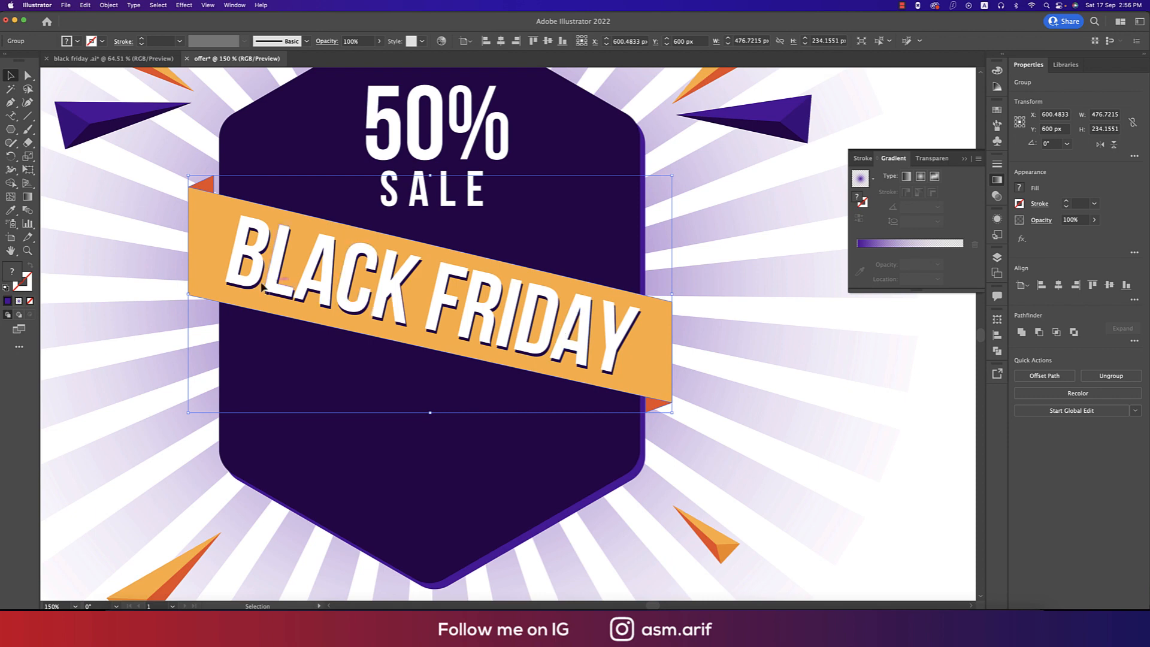
{"action": "left_click_drag", "start_coordinate": [188, 295], "coordinate": [196, 294]}
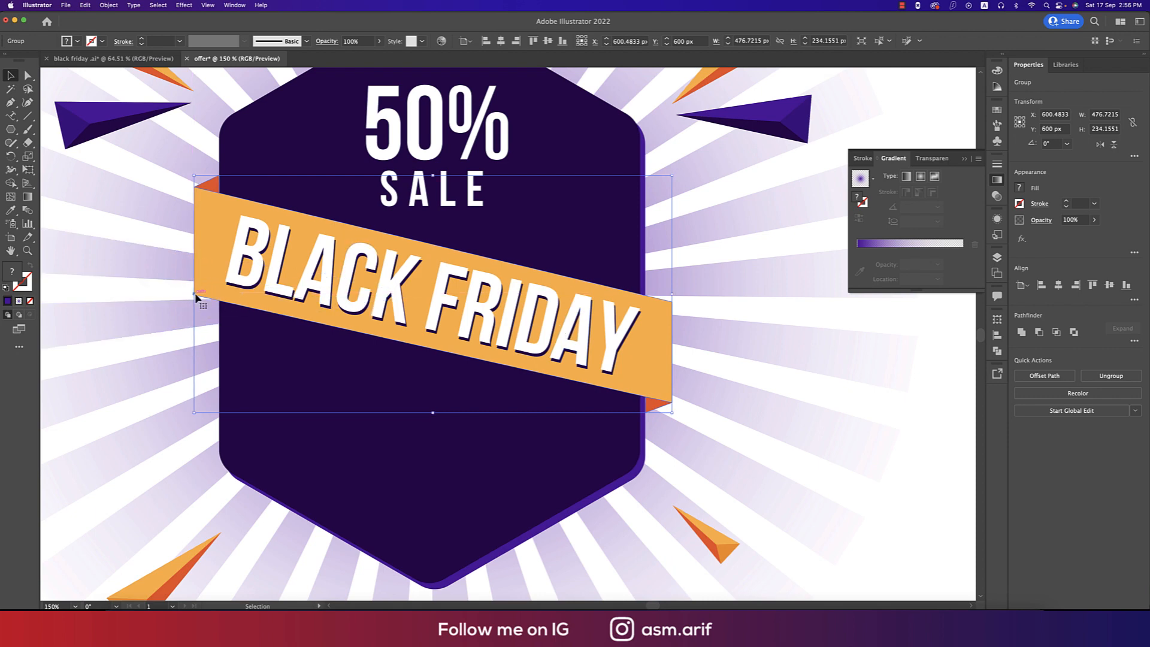
{"action": "scroll", "coordinate": [655, 334], "scroll_direction": "up", "scroll_amount": 4}
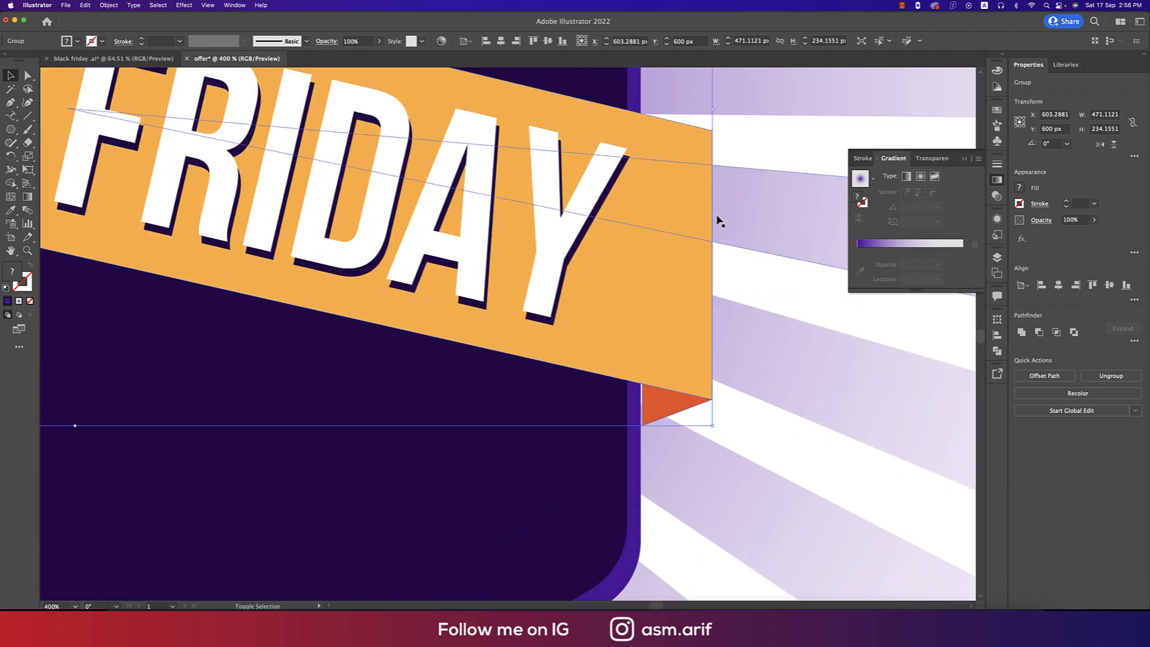
{"action": "left_click_drag", "start_coordinate": [714, 110], "coordinate": [710, 110]}
{"action": "scroll", "coordinate": [728, 376], "scroll_direction": "down", "scroll_amount": 4}
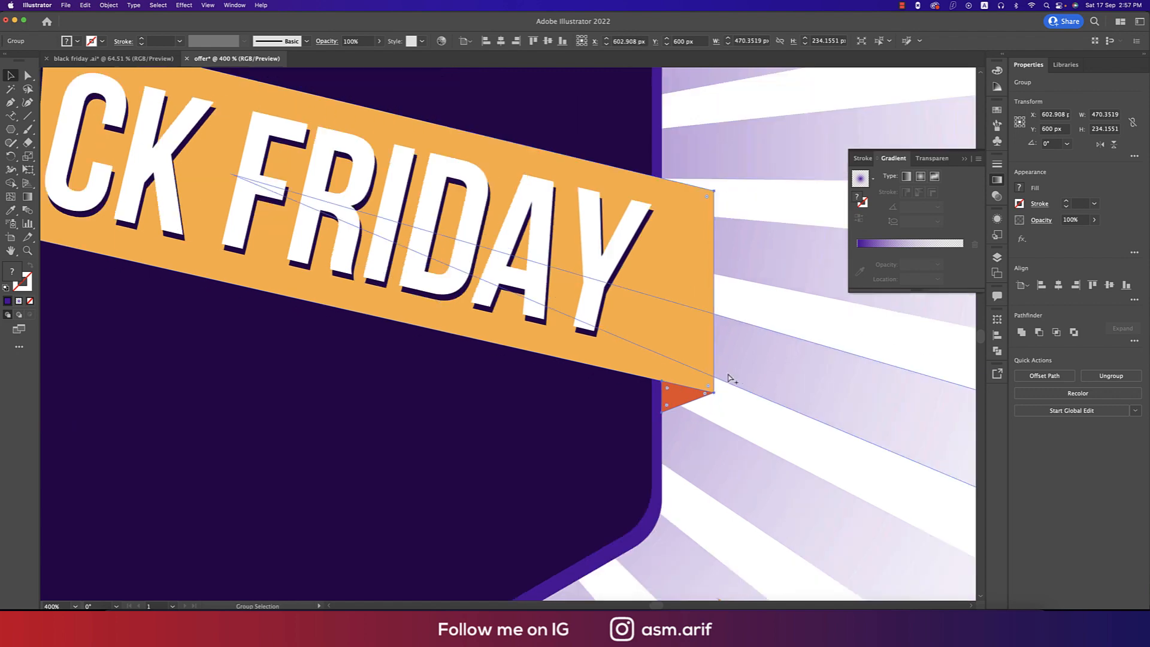
{"action": "left_click", "coordinate": [903, 531]}
{"action": "left_click_drag", "start_coordinate": [898, 543], "coordinate": [871, 549]}
{"action": "left_click", "coordinate": [638, 336]}
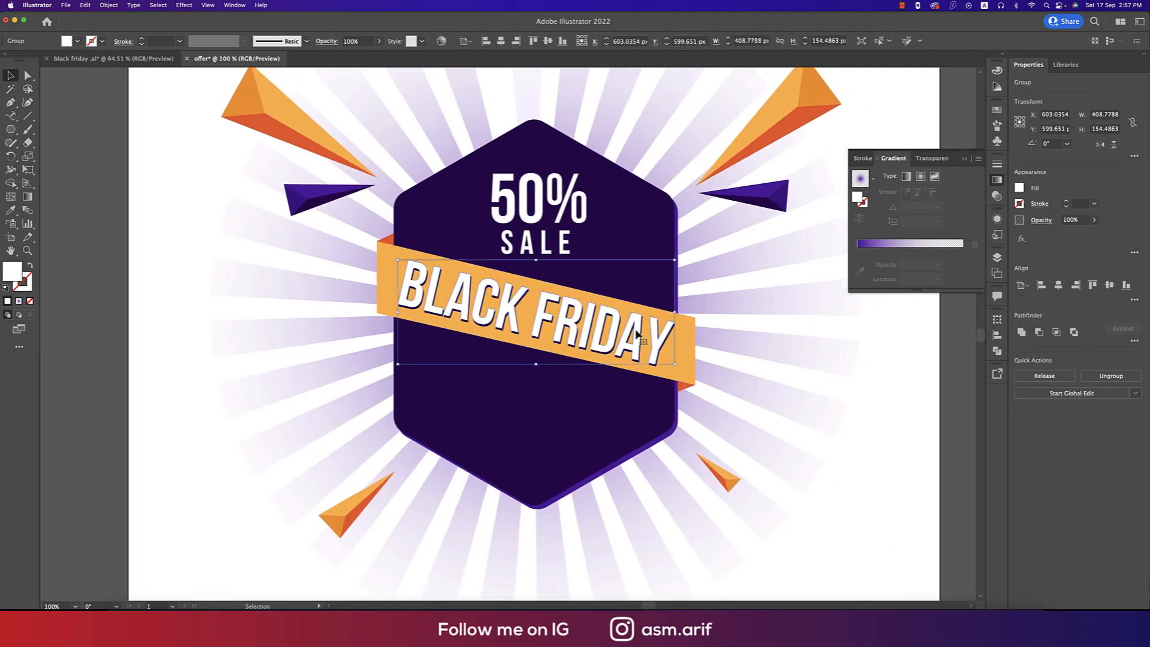
Copy the FLAT DISCOUNT and TILL OCTOBER 2022 text from the reference badge and paste it onto the artboard.
{"action": "scroll", "coordinate": [662, 465], "scroll_direction": "down", "scroll_amount": 2}
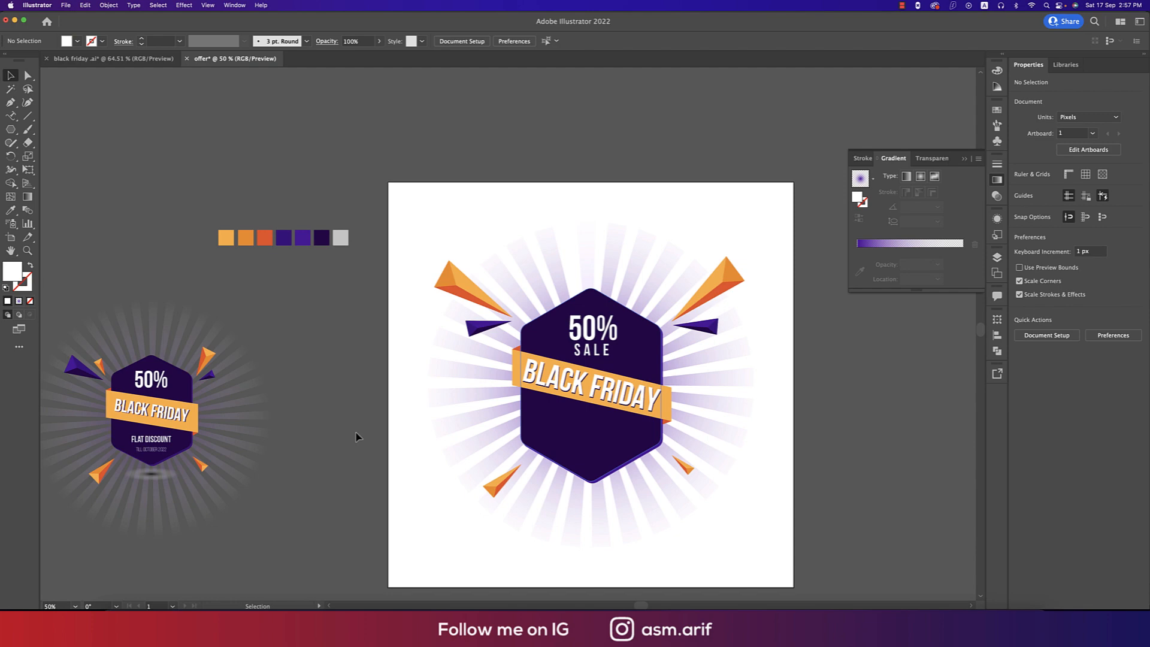
{"action": "left_click", "coordinate": [159, 446]}
{"action": "double_click", "coordinate": [158, 446]}
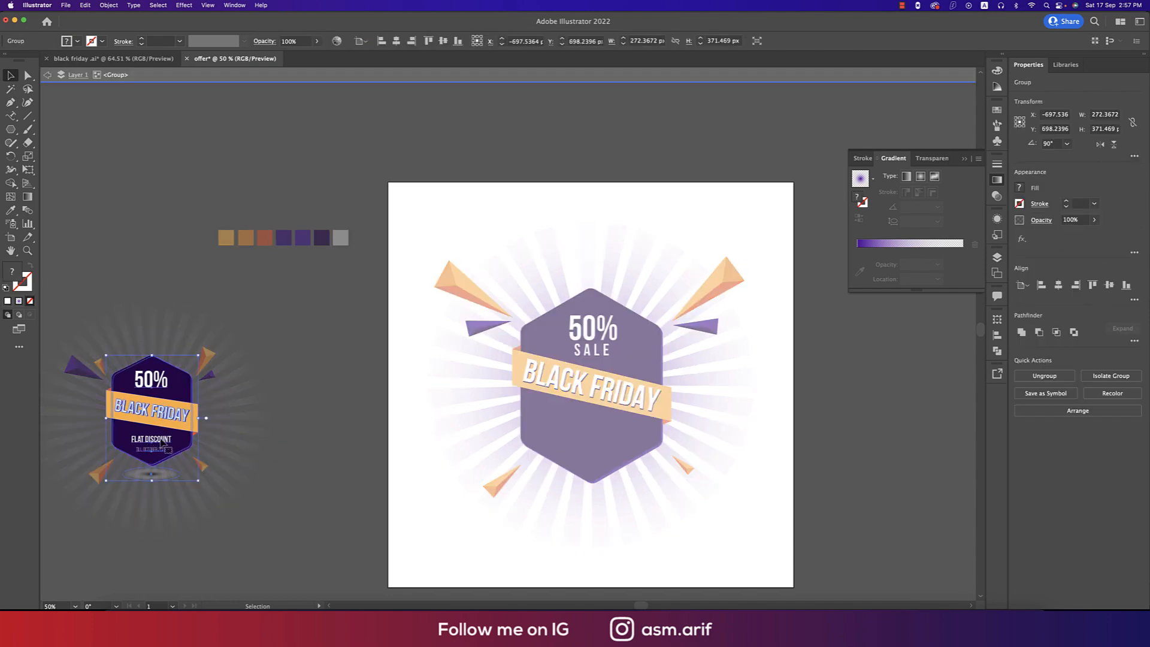
{"action": "left_click", "coordinate": [161, 445]}
{"action": "key", "text": "super+c"}
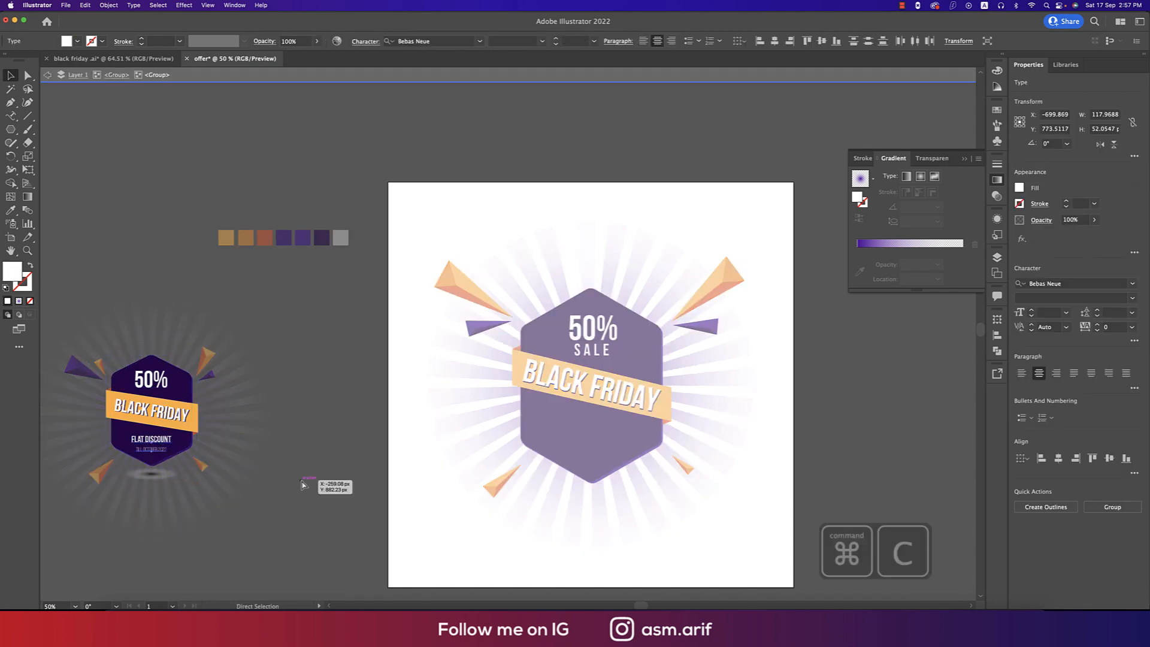
{"action": "double_click", "coordinate": [311, 491]}
{"action": "key", "text": "super+v"}
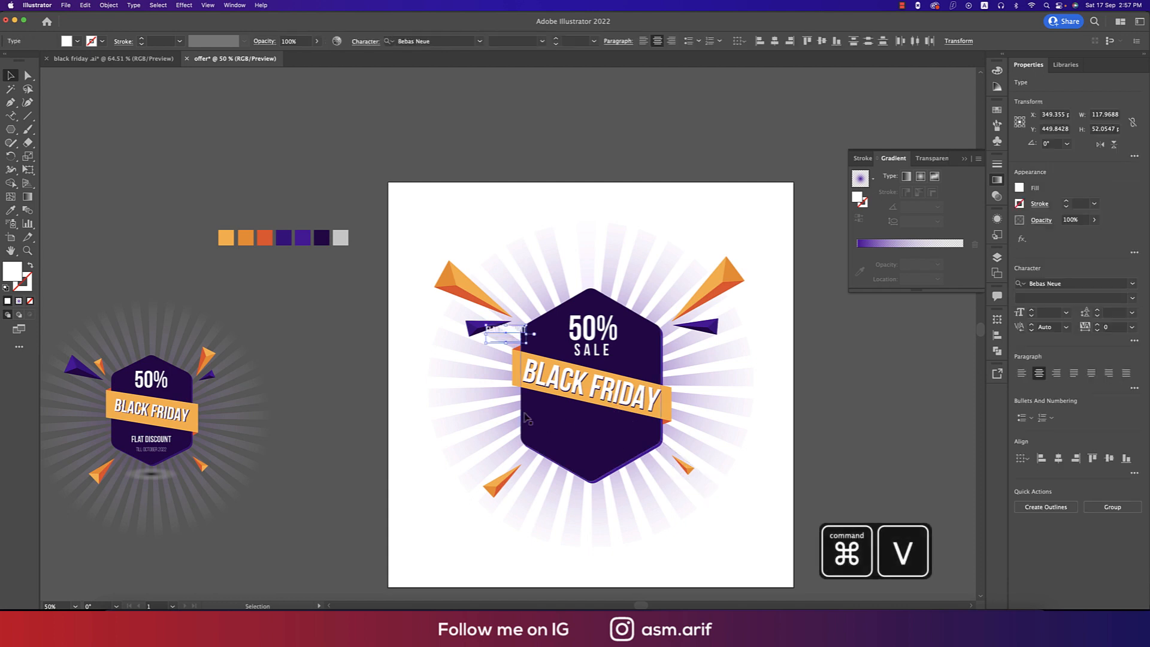
Place the pasted text below the ribbon with FLAT DISCOUNT enlarged to about 177 px wide, and group both lines.
{"action": "left_click_drag", "start_coordinate": [527, 334], "coordinate": [612, 429]}
{"action": "left_click", "coordinate": [598, 439], "text": "shift"}
{"action": "key", "text": "super+g"}
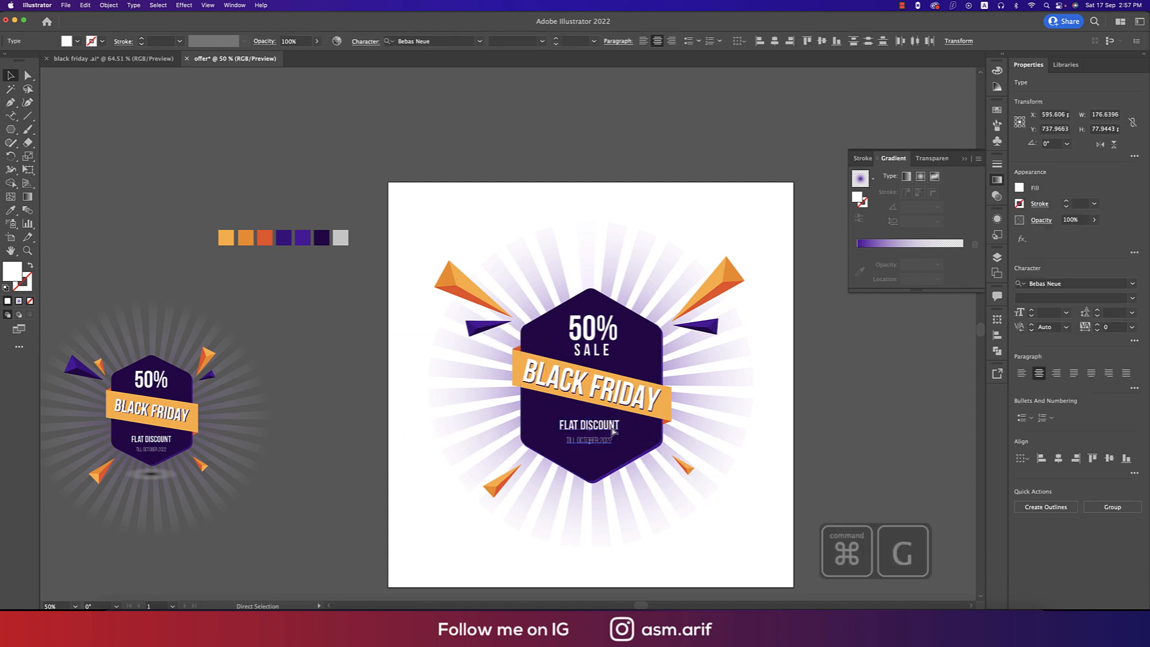
Centre the discount text group horizontally on the dark hexagon and enlarge it slightly about its centre.
{"action": "left_click", "coordinate": [632, 444], "text": "shift"}
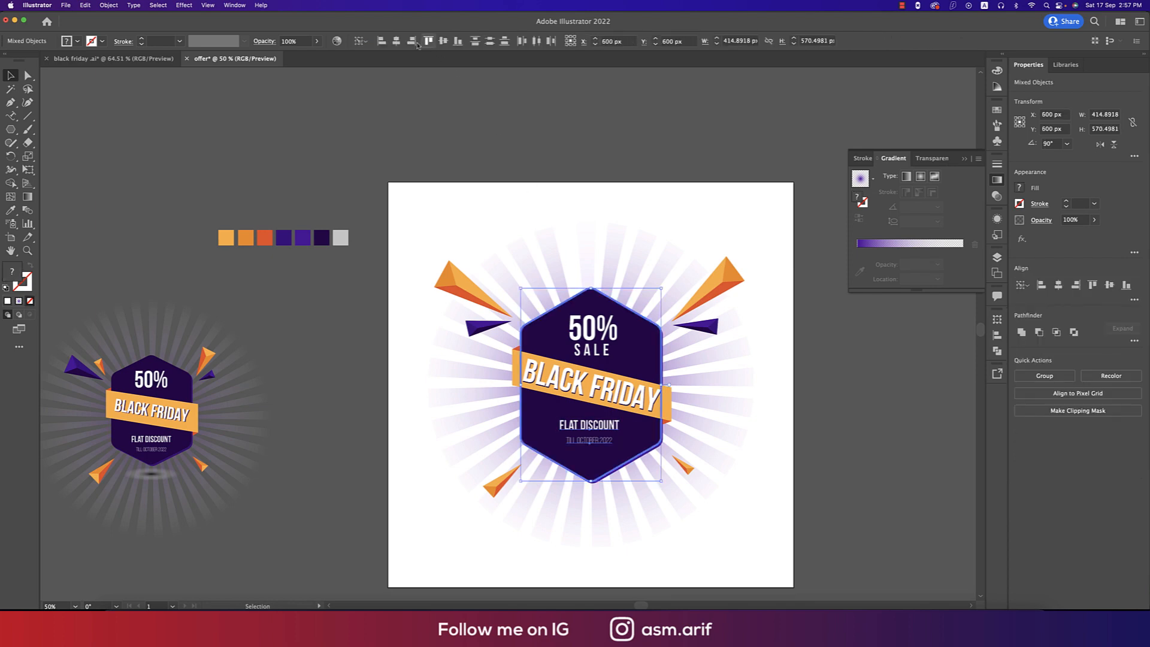
{"action": "left_click", "coordinate": [396, 41]}
{"action": "left_click", "coordinate": [808, 443]}
{"action": "left_click", "coordinate": [593, 430]}
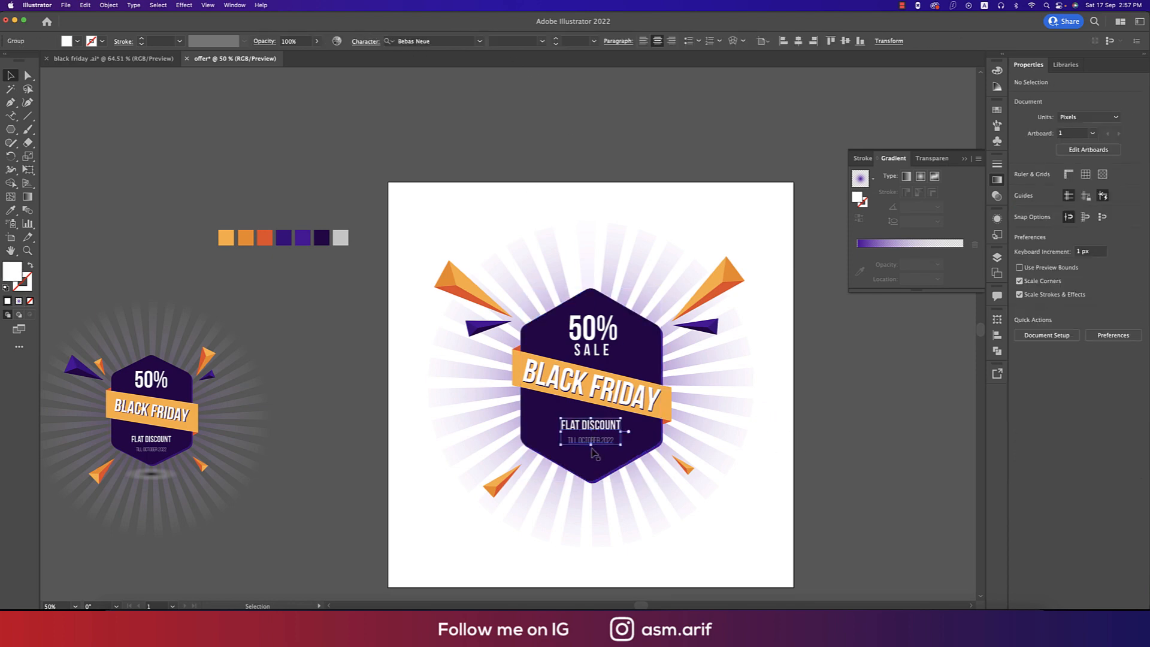
{"action": "left_click_drag", "start_coordinate": [591, 445], "coordinate": [591, 455]}
{"action": "left_click", "coordinate": [875, 501]}
{"action": "left_click_drag", "start_coordinate": [857, 490], "coordinate": [868, 459]}
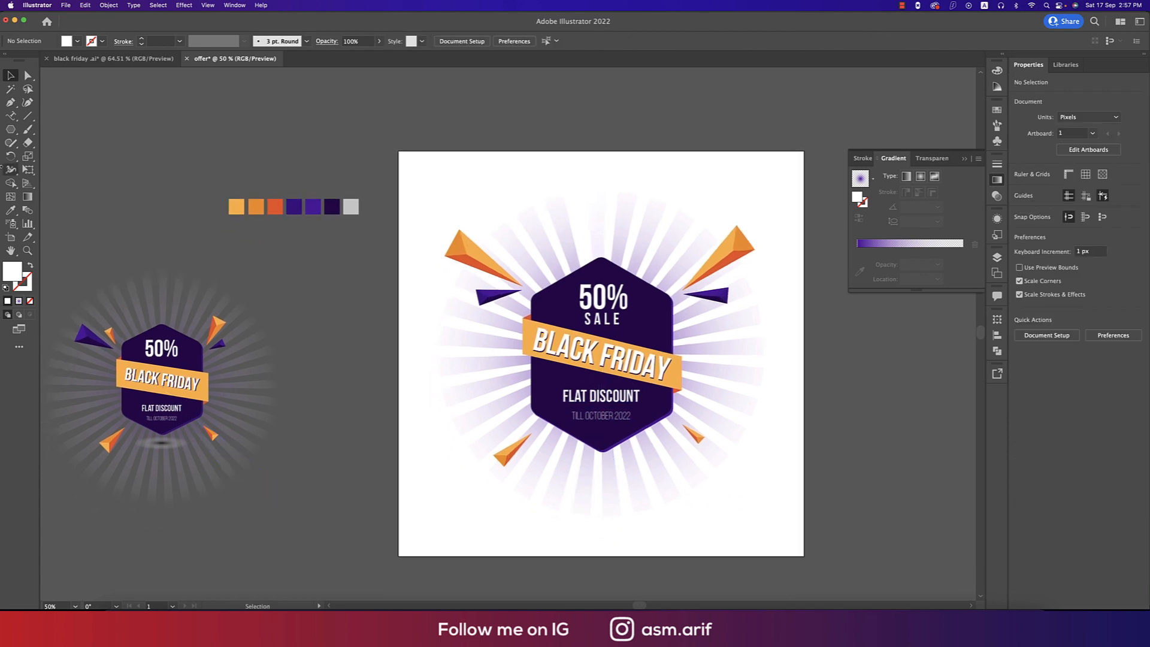
Draw a circle about 289 px in diameter over the artboard's lower-right area.
{"action": "left_click_drag", "start_coordinate": [10, 129], "coordinate": [60, 148]}
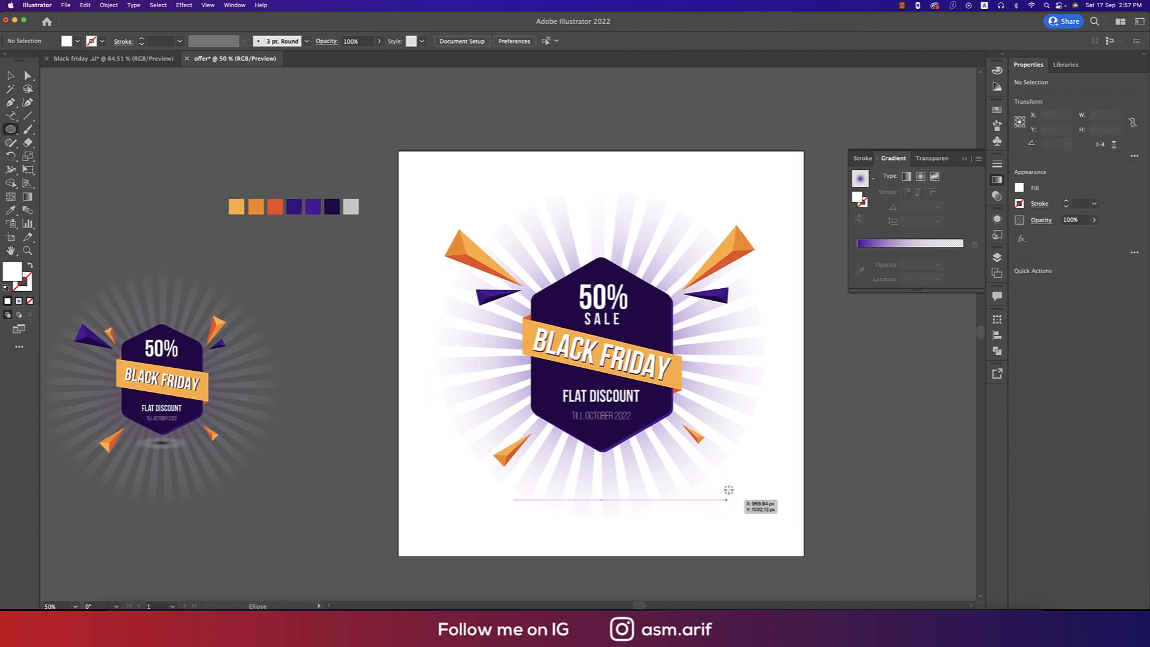
{"action": "left_click_drag", "start_coordinate": [686, 420], "coordinate": [784, 517]}
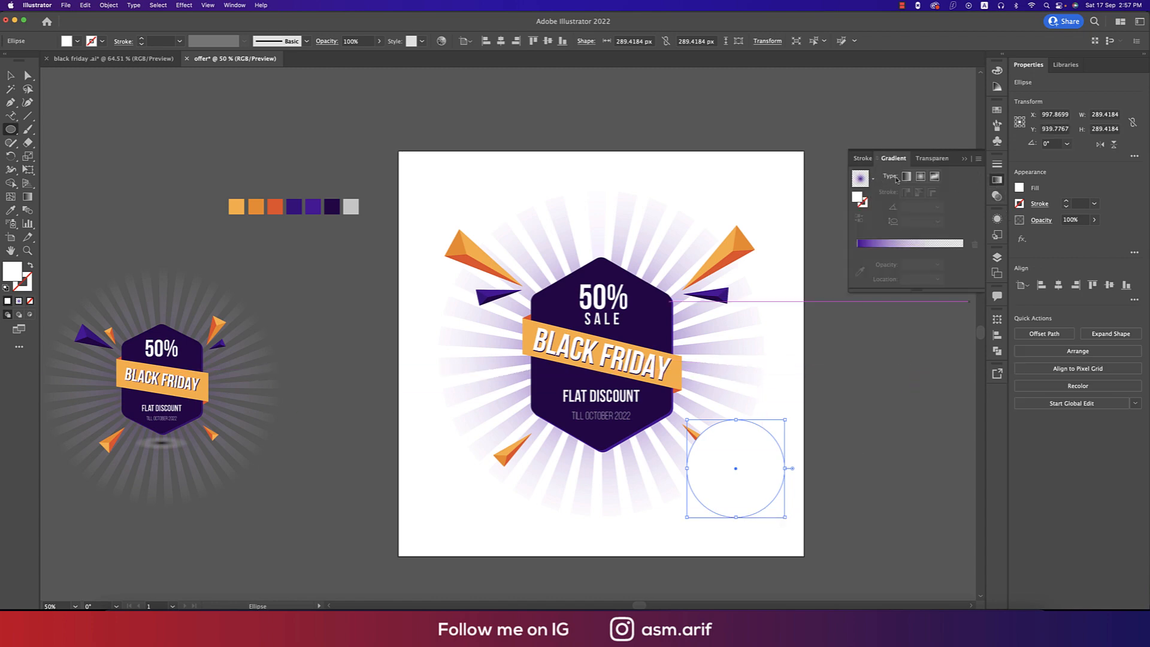
Fill the circle with a radial gradient based on the Orchid preset, from black at the centre to dark grey at 0% opacity.
{"action": "left_click", "coordinate": [872, 179]}
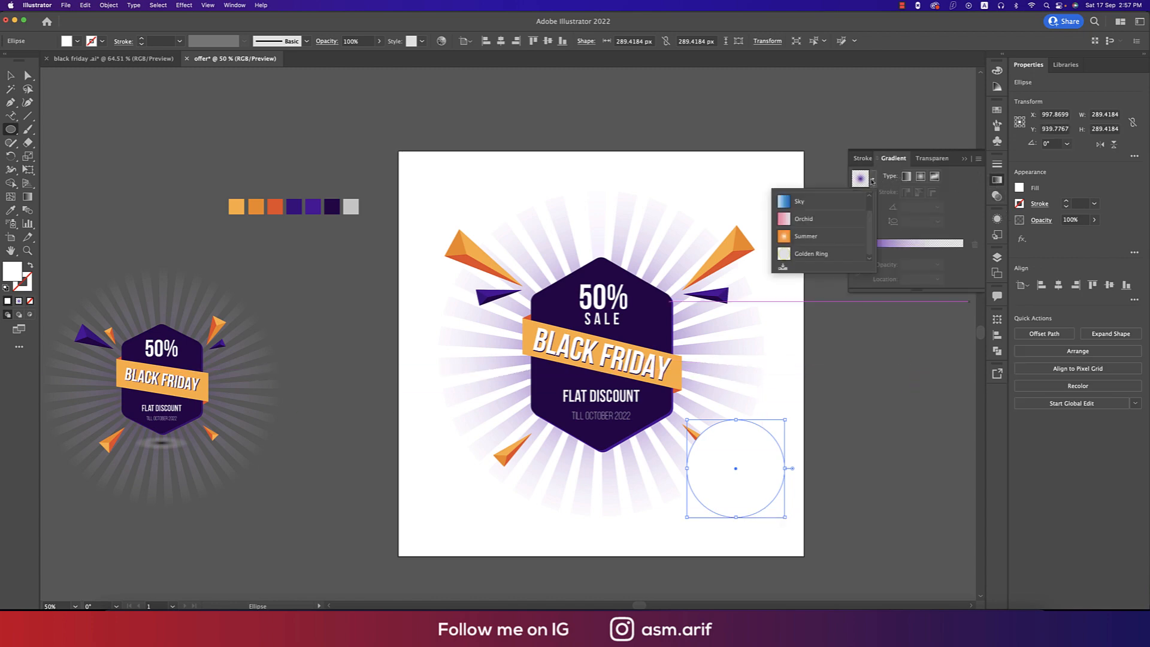
{"action": "left_click", "coordinate": [788, 219]}
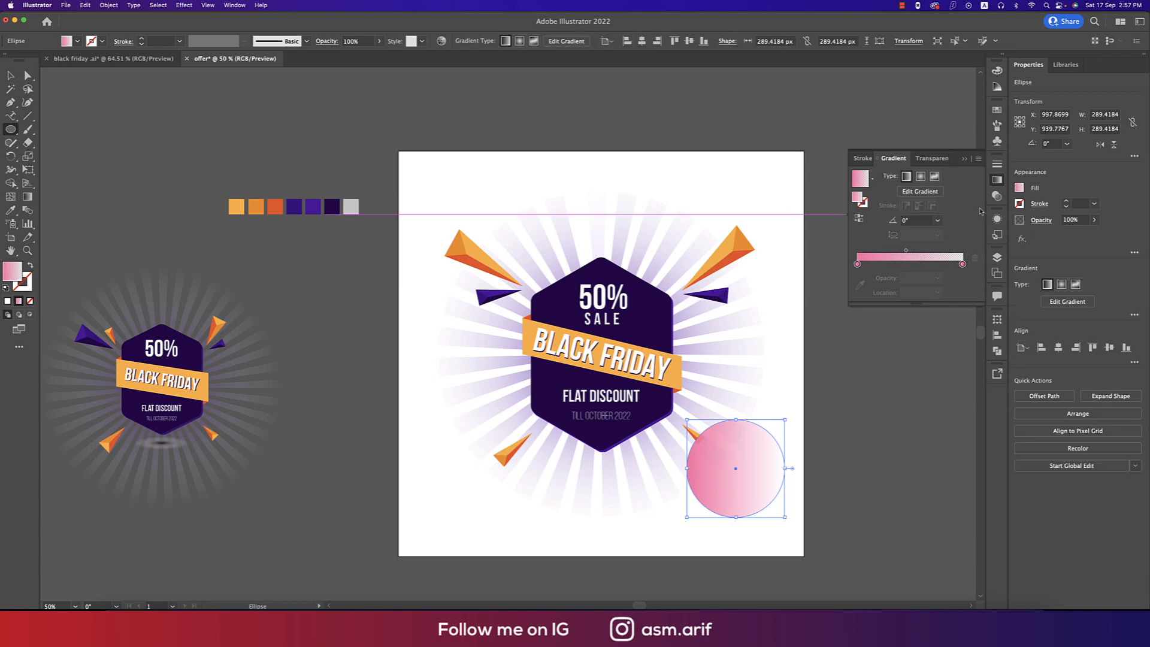
{"action": "left_click", "coordinate": [921, 177]}
{"action": "double_click", "coordinate": [858, 264]}
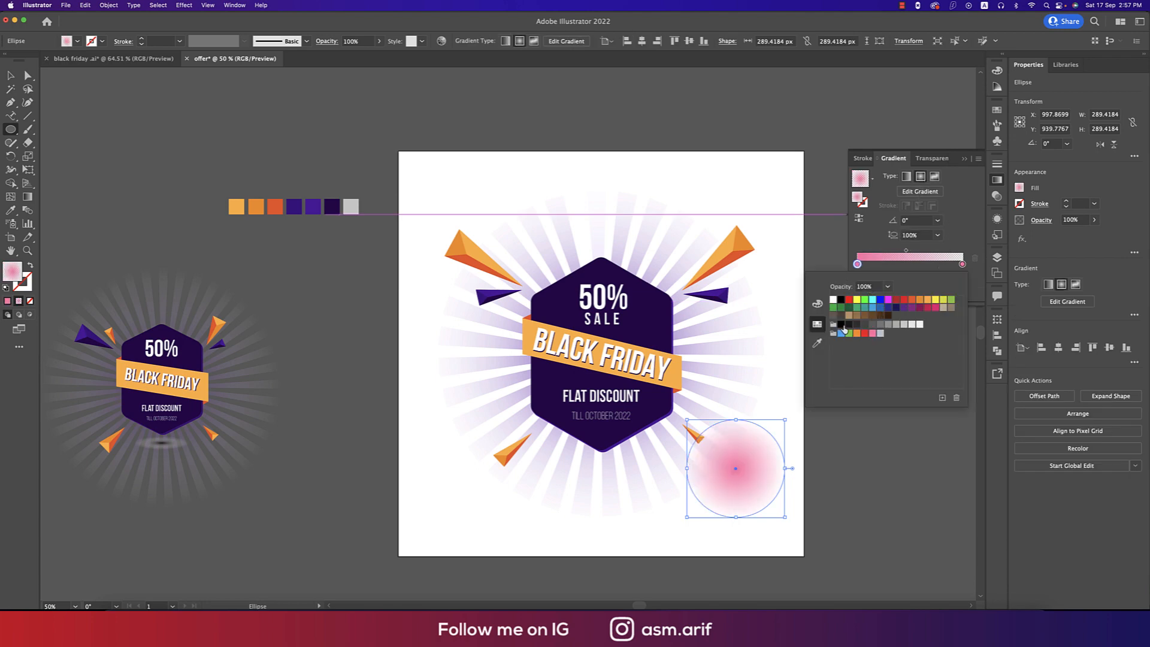
{"action": "left_click", "coordinate": [841, 324]}
{"action": "double_click", "coordinate": [962, 264]}
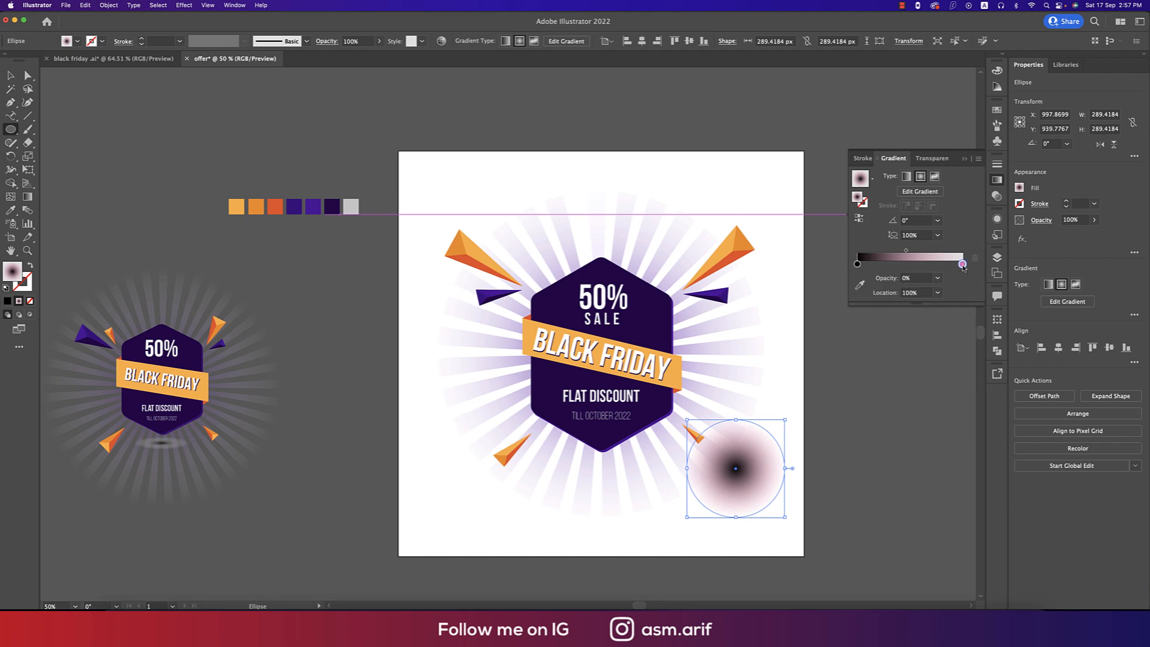
{"action": "left_click", "coordinate": [872, 325]}
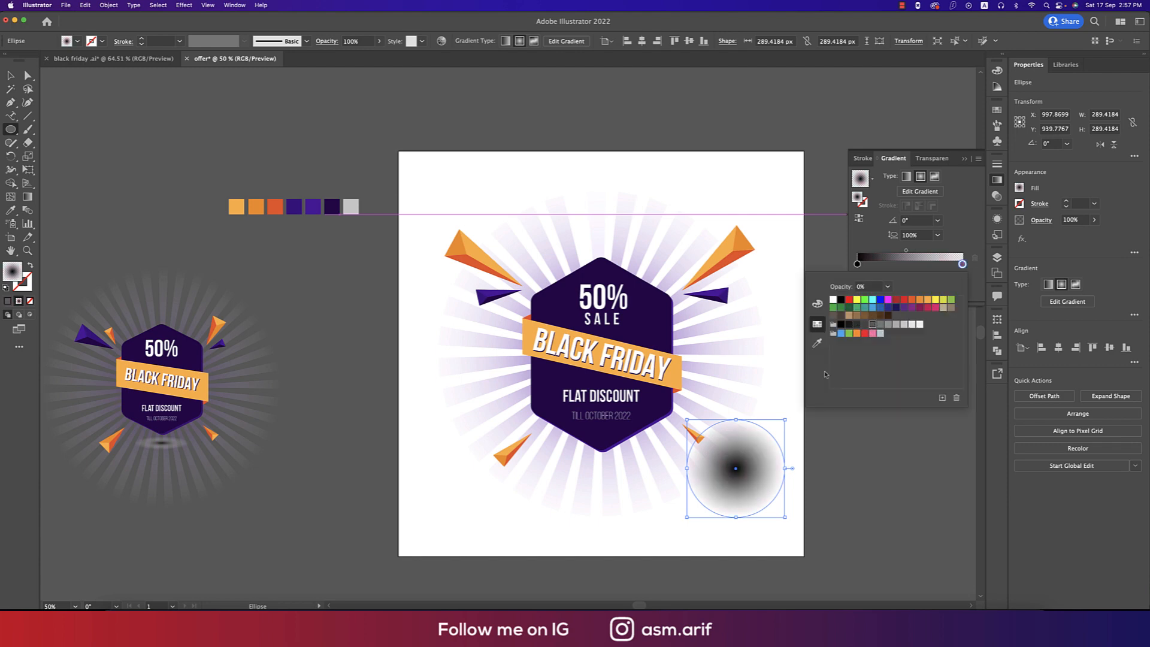
Flatten the gradient circle to about 52 px high and centre it horizontally just below the hexagon as a ground shadow.
{"action": "left_click", "coordinate": [735, 421]}
{"action": "left_click_drag", "start_coordinate": [735, 420], "coordinate": [621, 473]}
{"action": "key", "text": "v"}
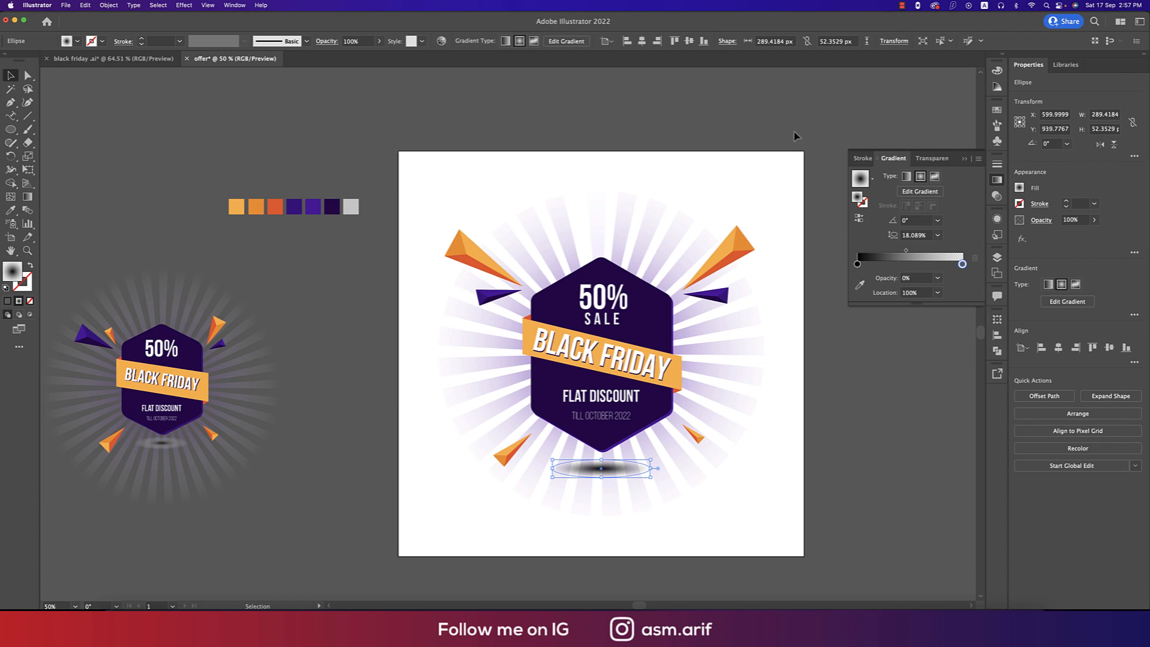
Set the ground shadow's opacity to 51% and deselect it.
{"action": "left_click", "coordinate": [379, 41]}
{"action": "left_click", "coordinate": [353, 55]}
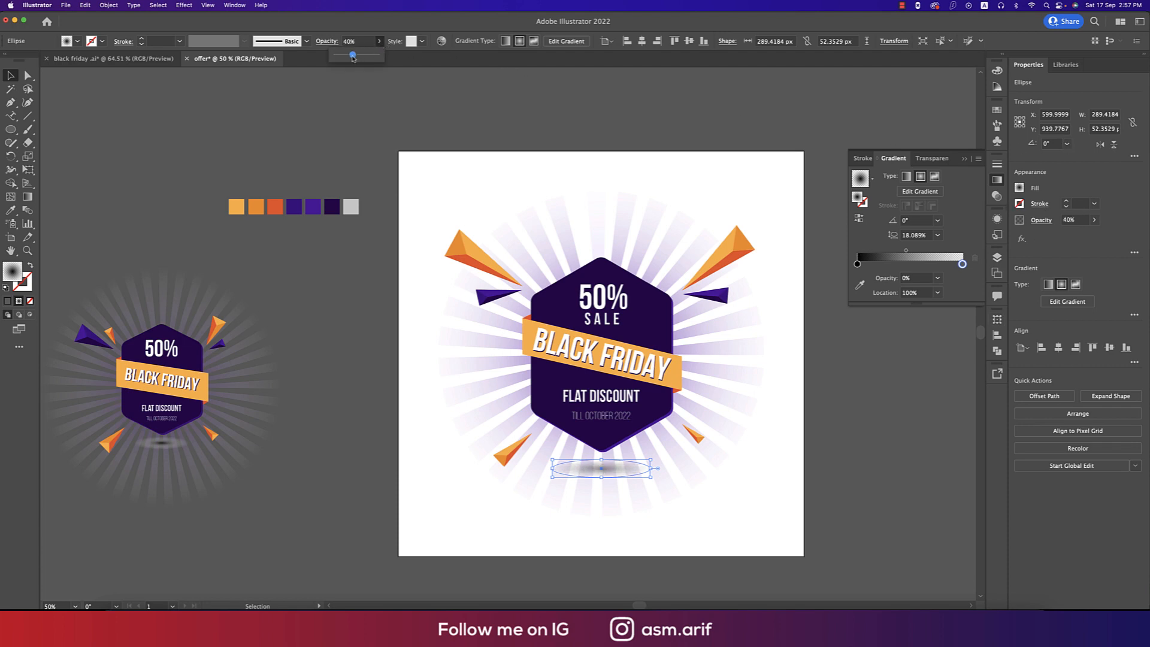
{"action": "left_click_drag", "start_coordinate": [355, 57], "coordinate": [358, 57]}
{"action": "left_click", "coordinate": [846, 542]}
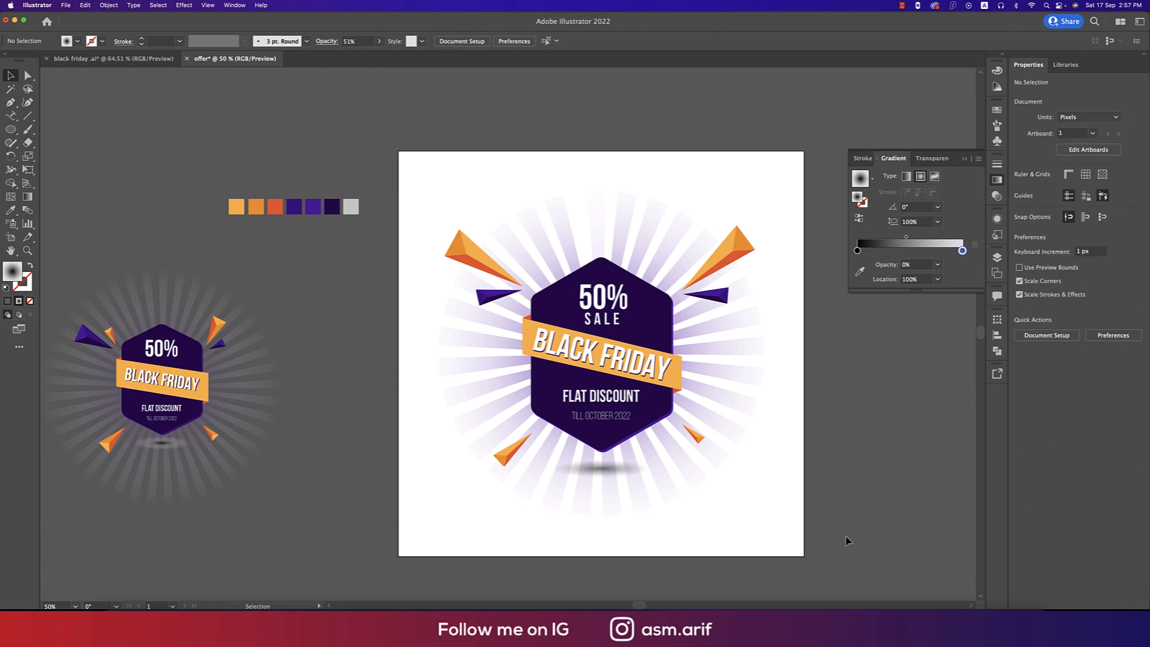
Collapse the floating gradient settings to leave the canvas beside the finished badge clear.
{"action": "left_click", "coordinate": [844, 524], "text": "alt+super"}
{"action": "left_click_drag", "start_coordinate": [863, 511], "coordinate": [788, 489]}
{"action": "left_click", "coordinate": [737, 477], "text": "super"}
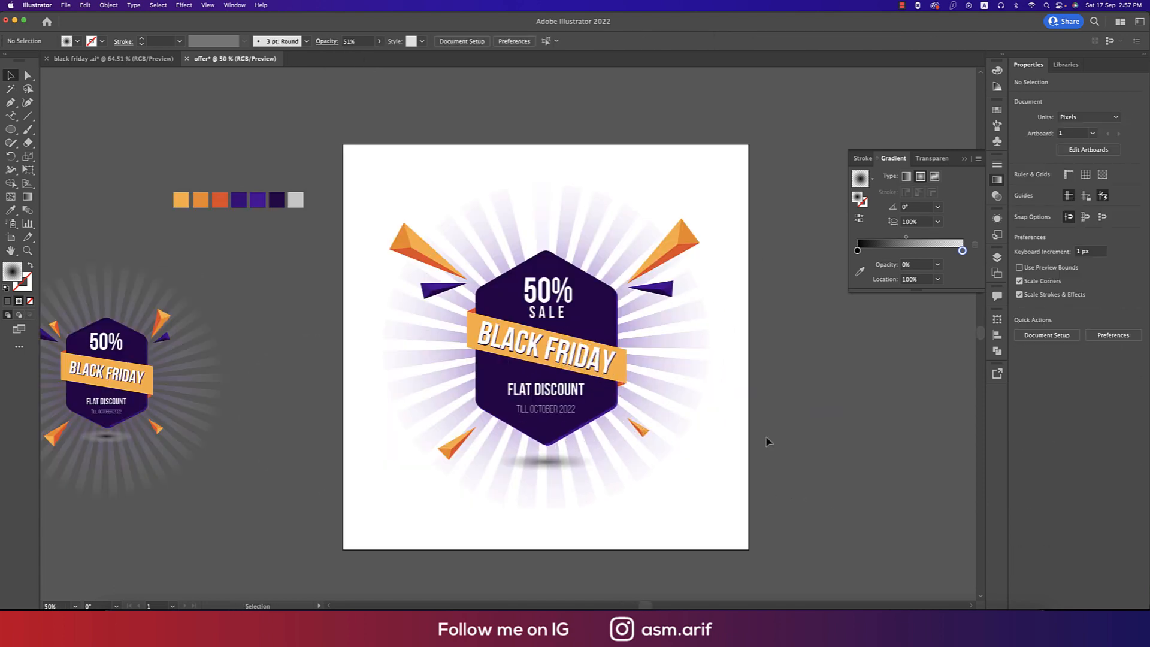
{"action": "left_click", "coordinate": [965, 160]}
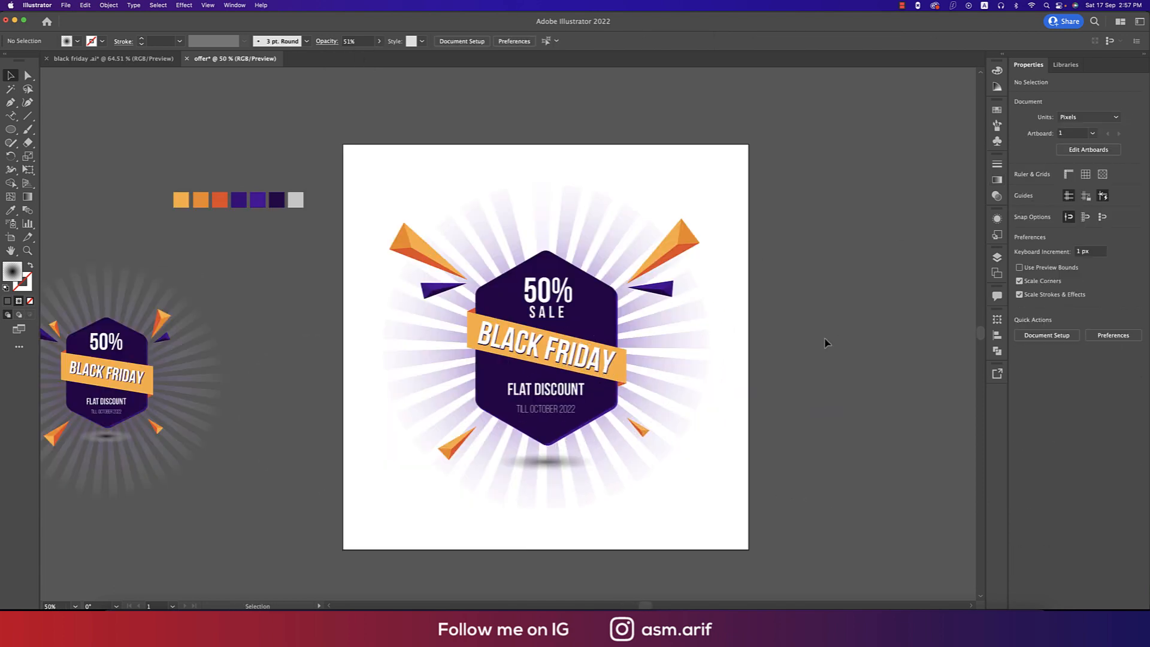